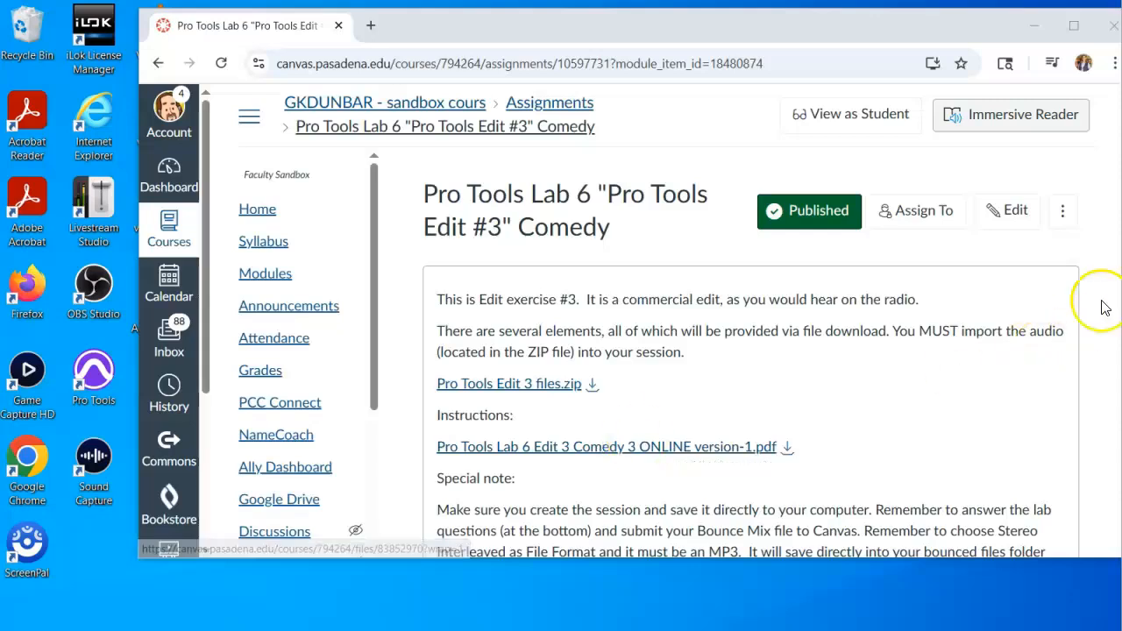
Review the assignment page, download Pro Tools Edit 3 files.zip and show the downloaded archive in its folder.
scroll(750, 351, down, 12)
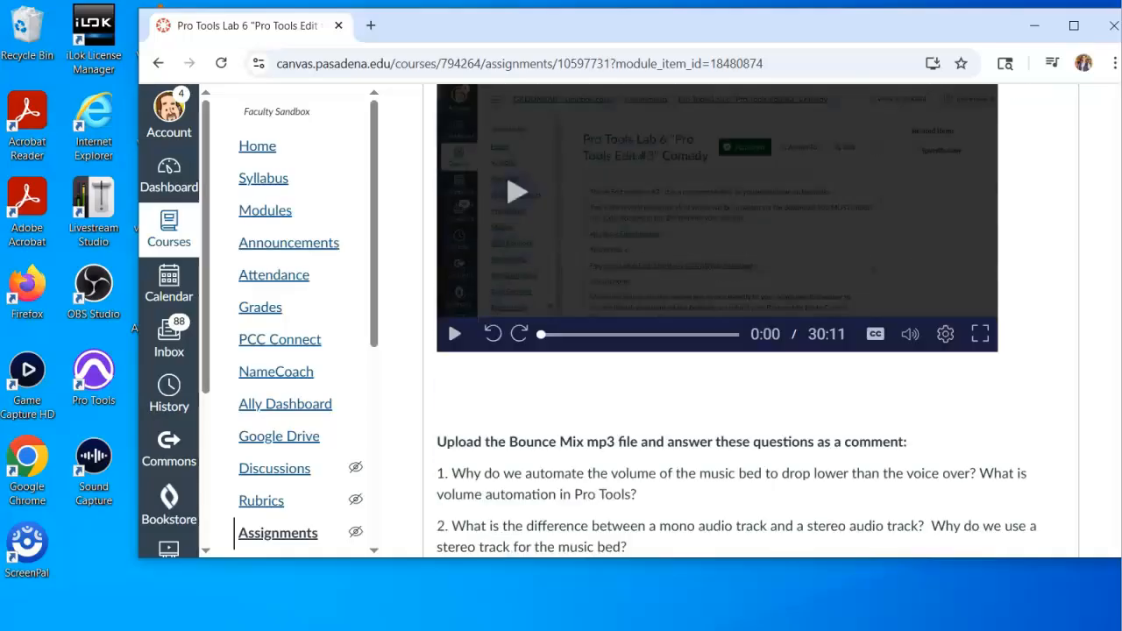
scroll(751, 351, up, 6)
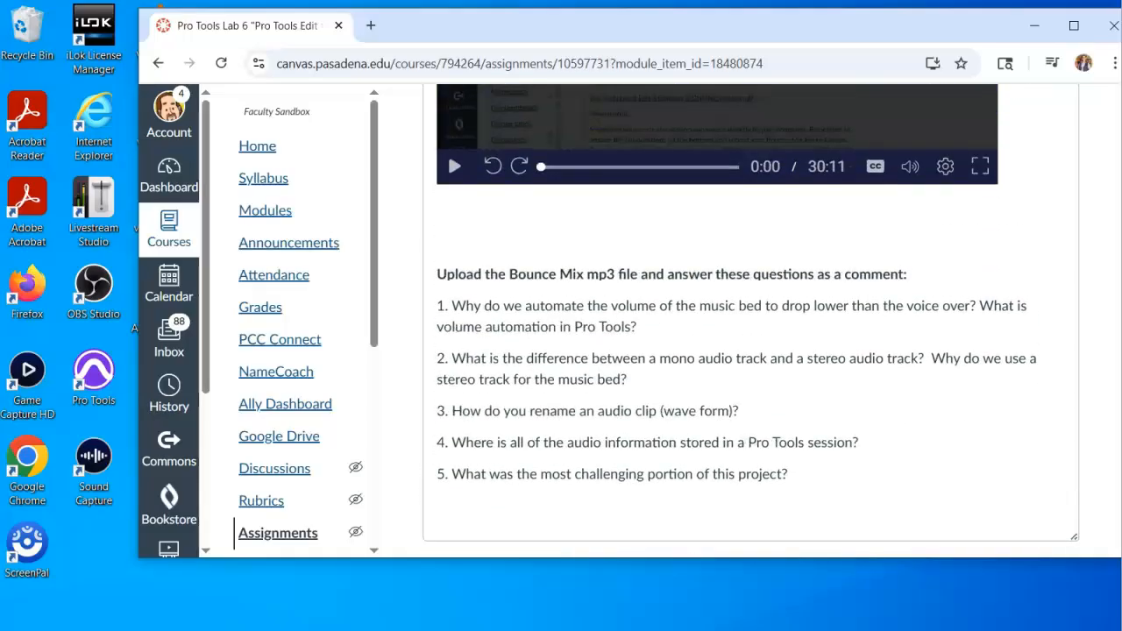
scroll(751, 351, up, 5)
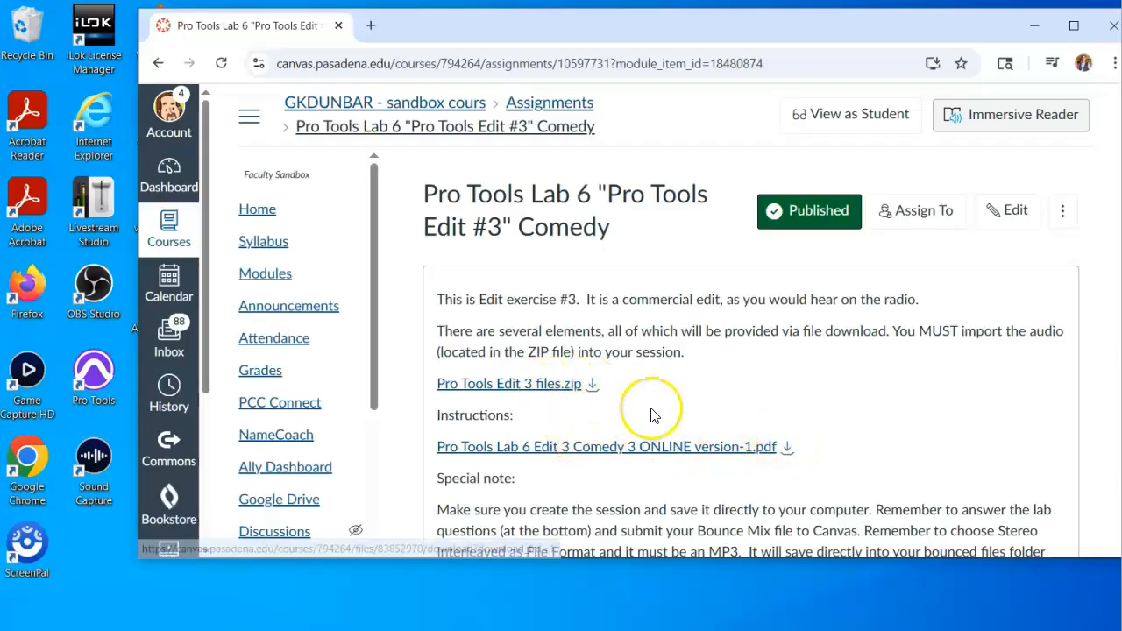
click(592, 387)
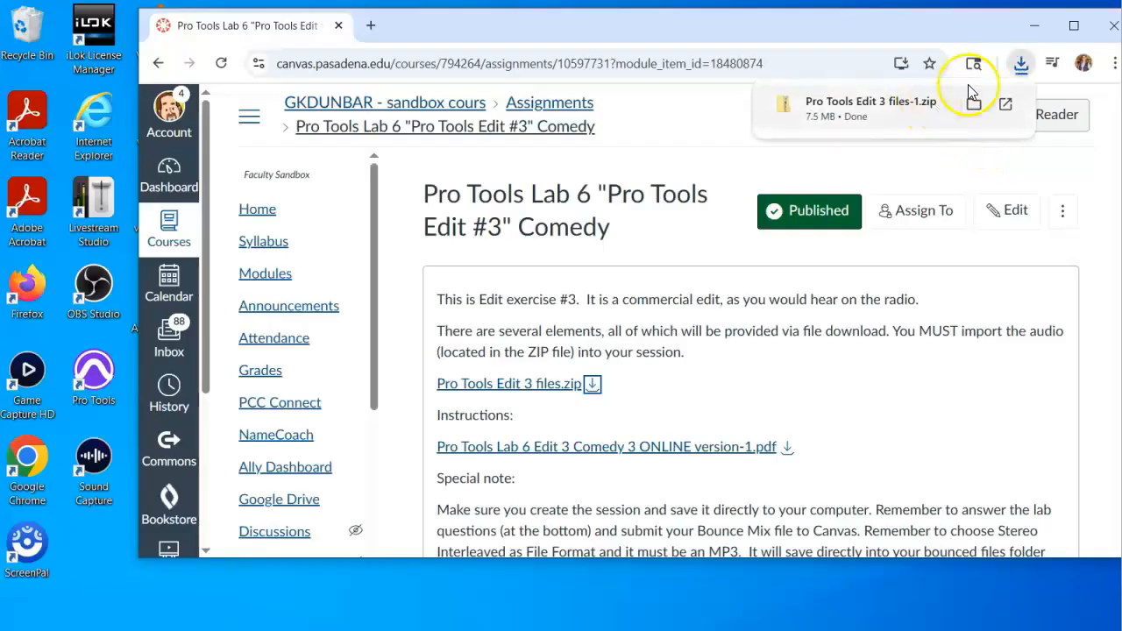
click(974, 106)
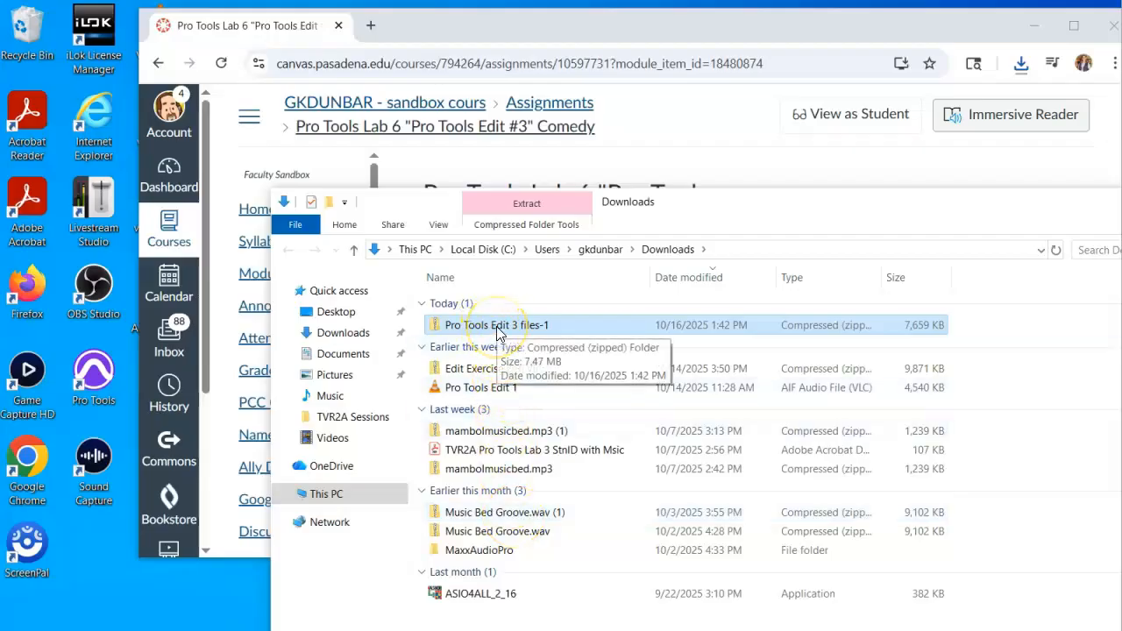
Extract the Pro Tools Edit 3 files folder from the downloaded archive into Documents and open Documents.
double_click(431, 329)
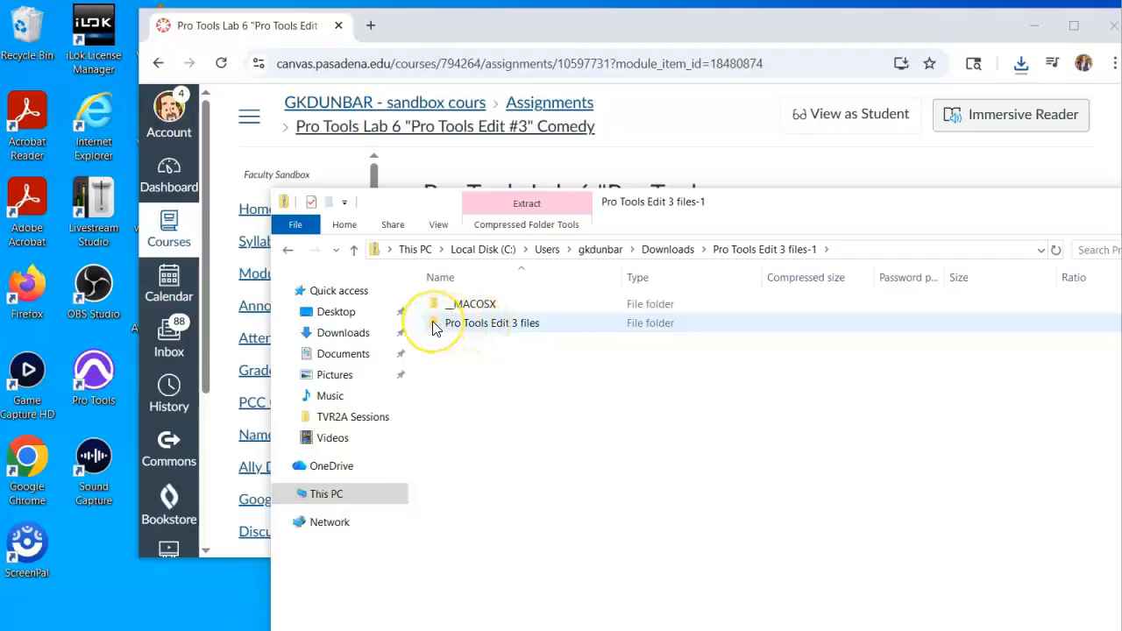
drag(438, 325, 342, 356)
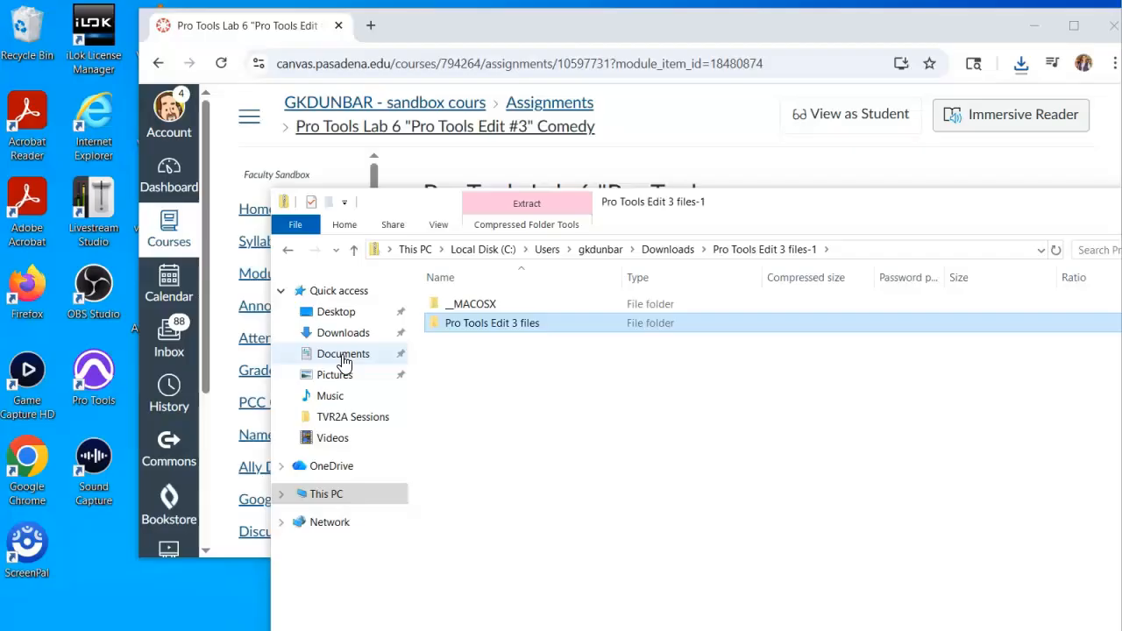
click(344, 359)
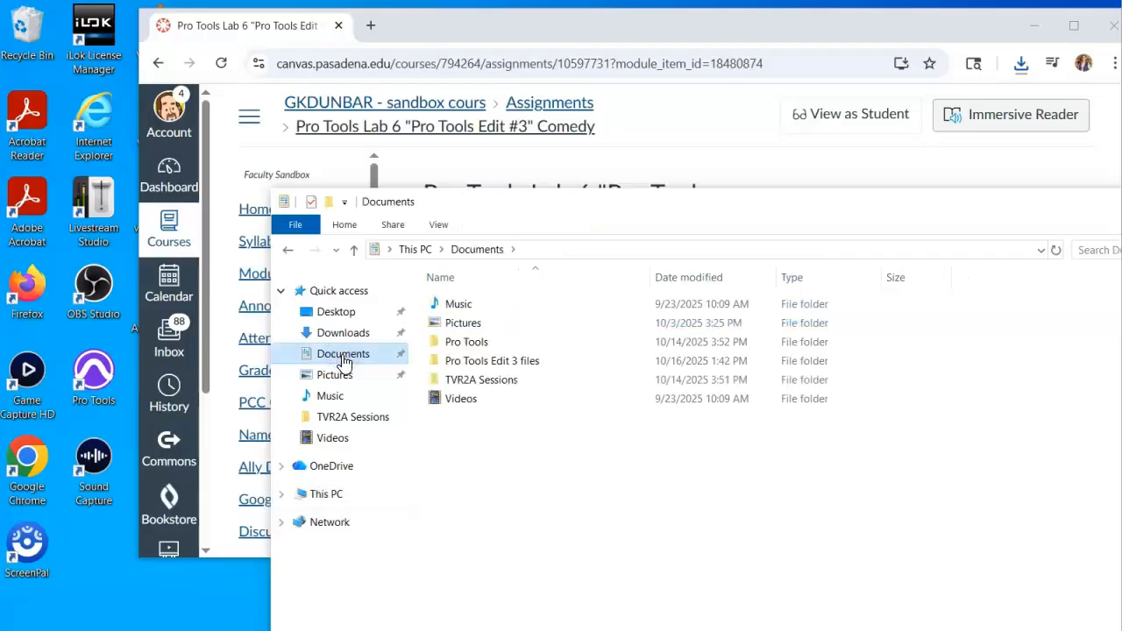
Move the Pro Tools Edit 3 files folder into the TVR2A Sessions folder and open TVR2A Sessions.
click(443, 359)
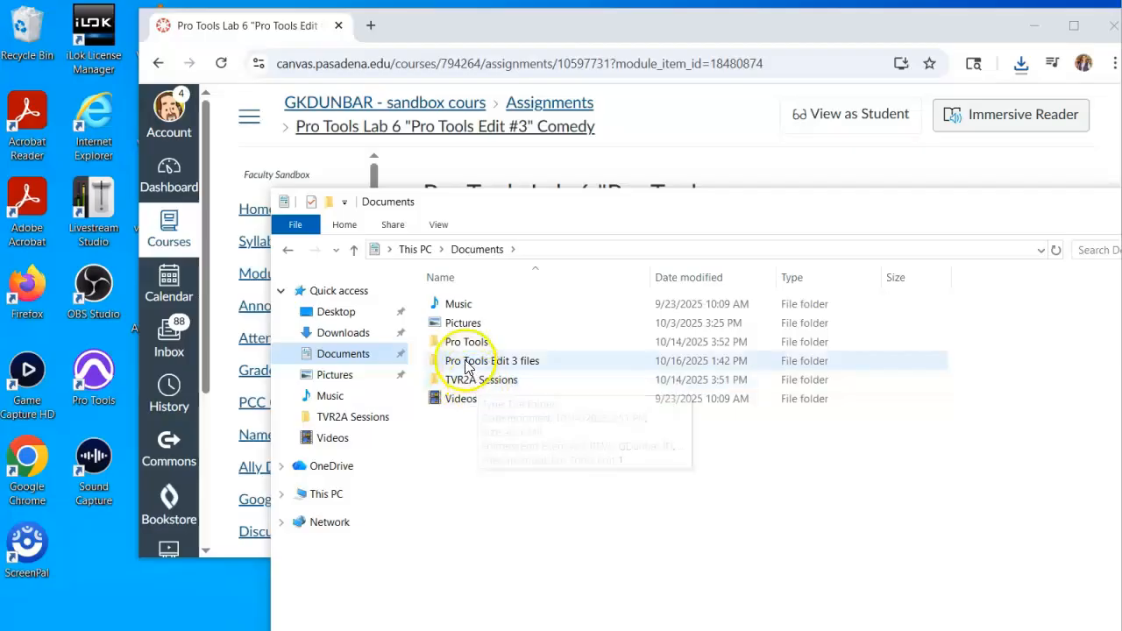
mouse_move(465, 368)
mouse_down()
mouse_move(460, 360)
mouse_move(467, 386)
mouse_up()
double_click(462, 361)
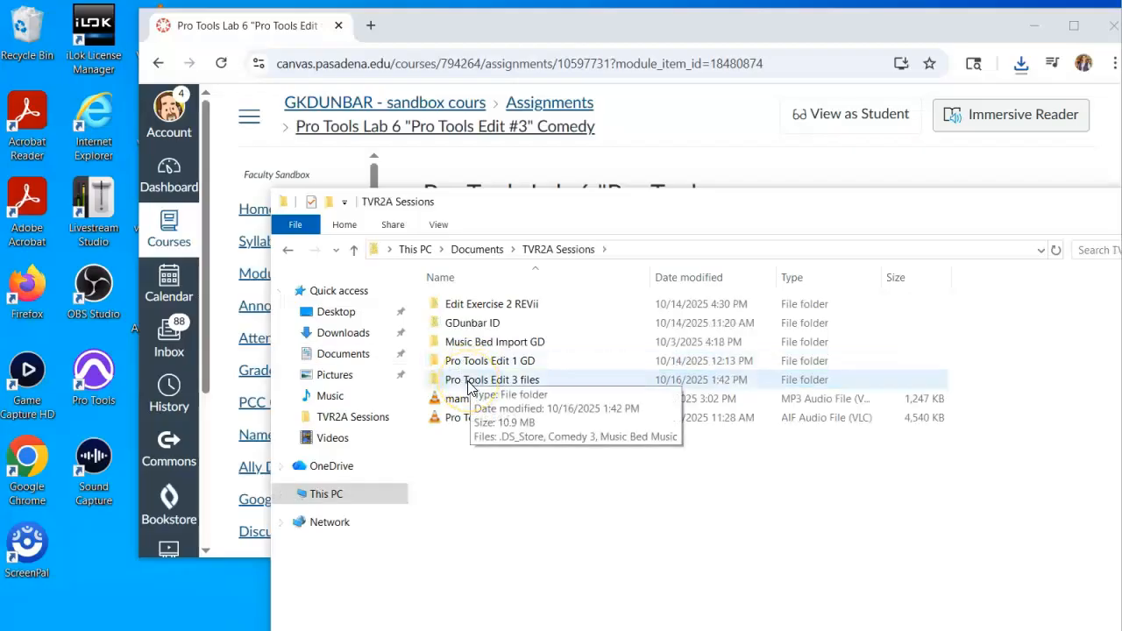
Open the Pro Tools Edit 3 files folder and check the Comedy 3 and Music Bed Music audio files.
double_click(469, 381)
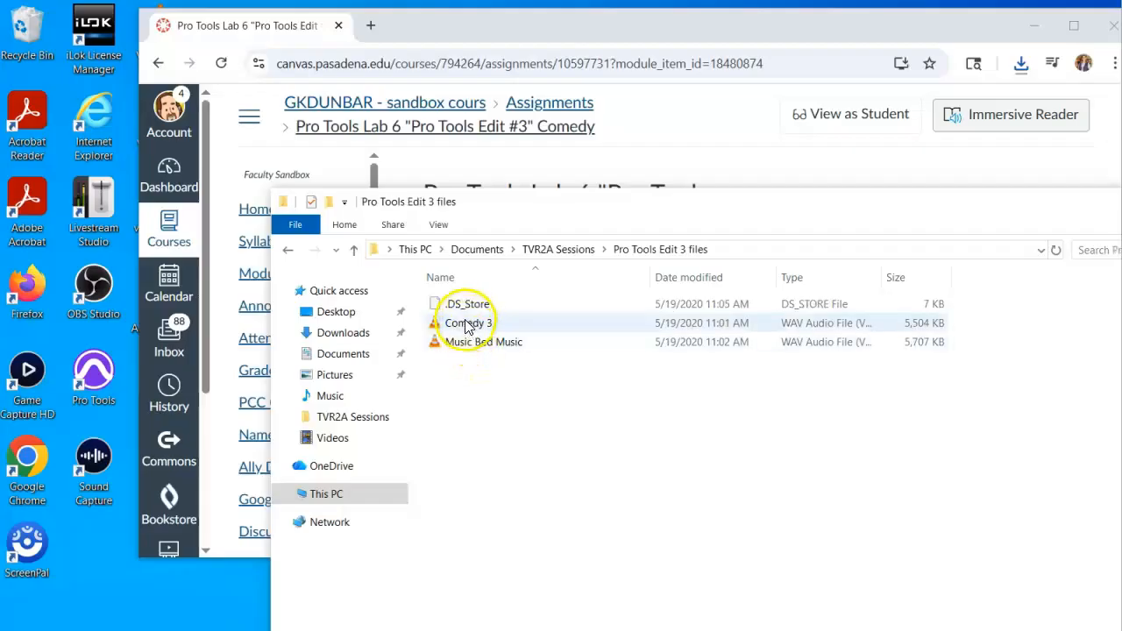
click(476, 327)
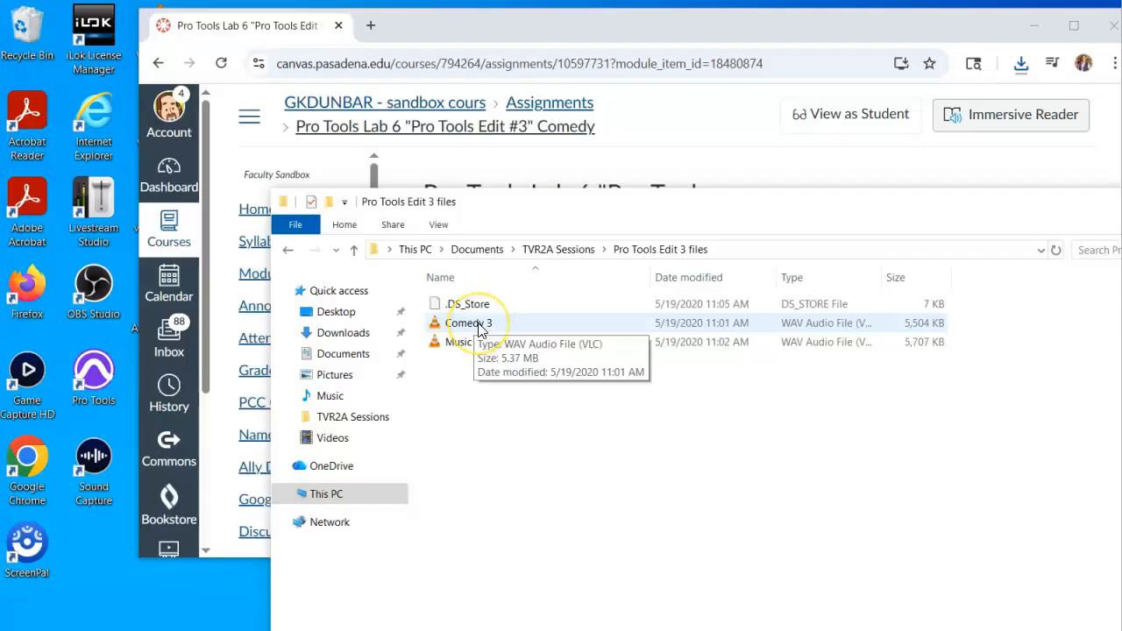
click(465, 346)
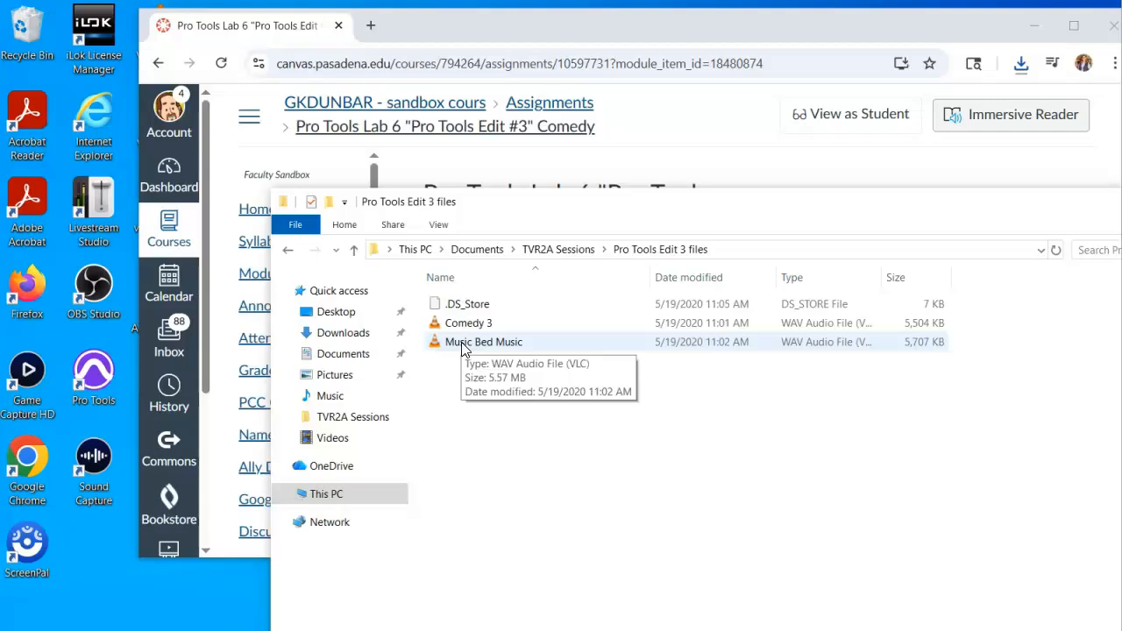
double_click(464, 342)
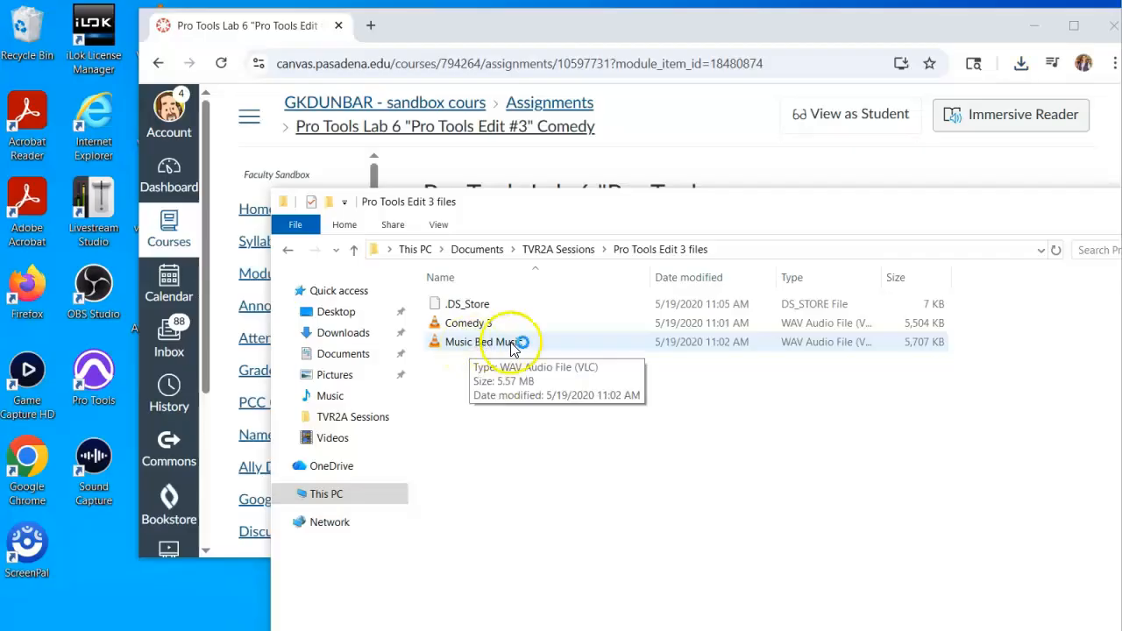
Examine the existing Pro Tools Edit 1 GD session folder, including its session file, Session File Backups and Audio Files.
click(559, 250)
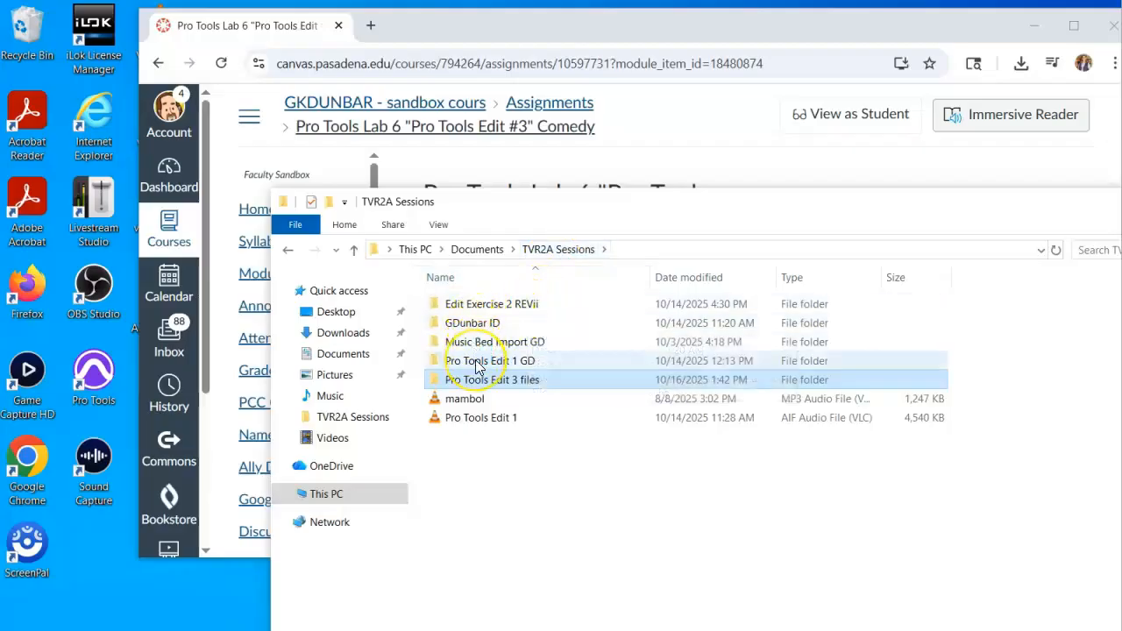
mouse_move(478, 364)
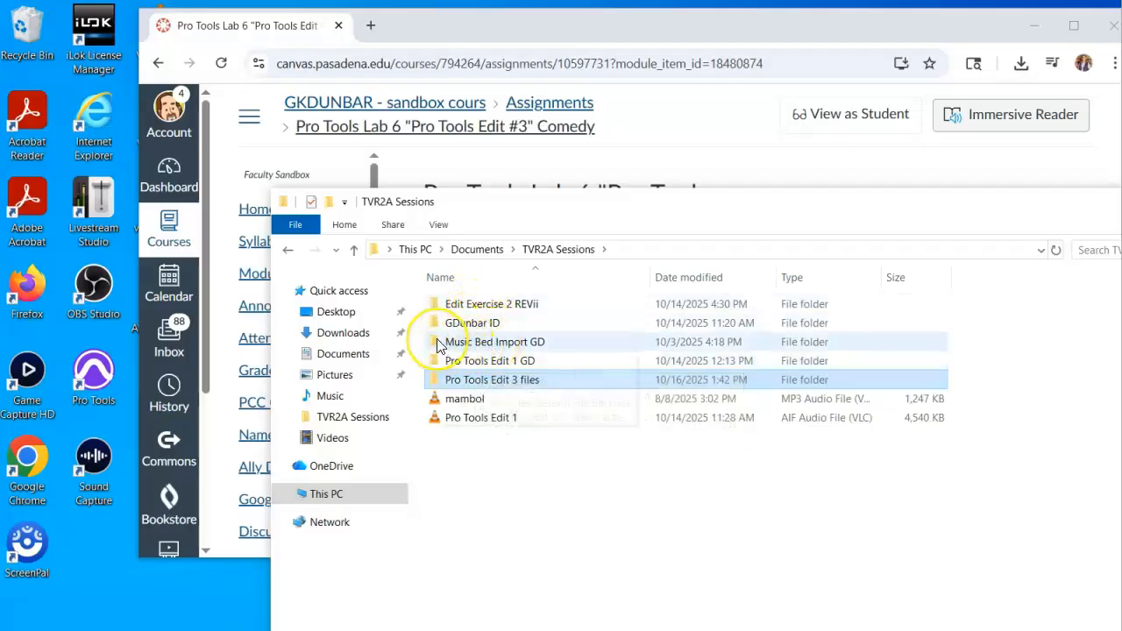
mouse_move(439, 346)
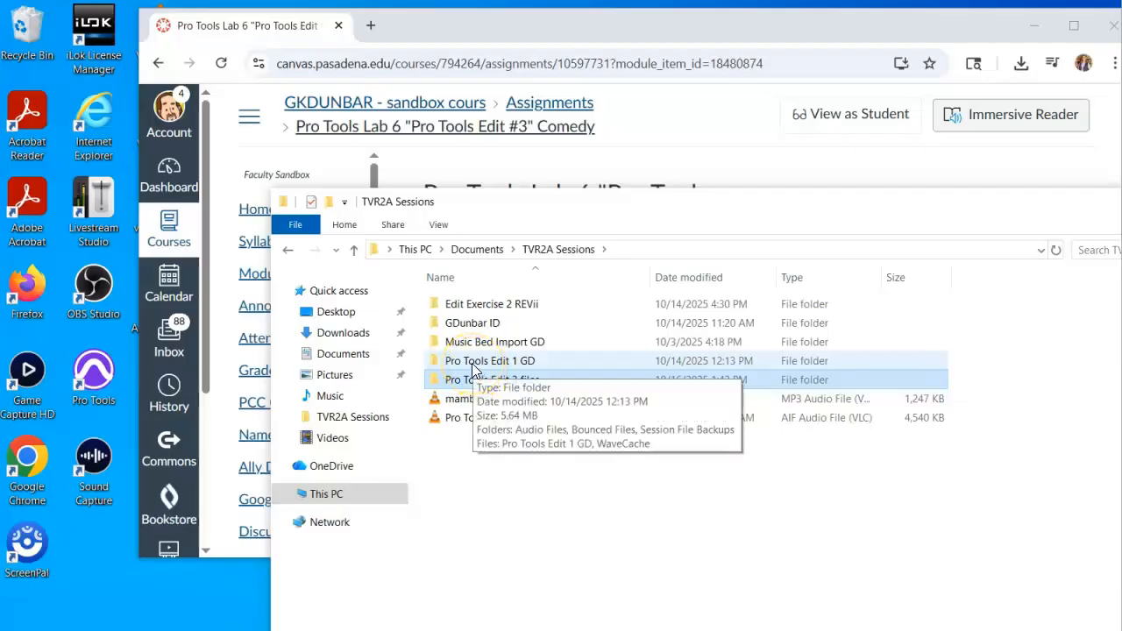
double_click(454, 369)
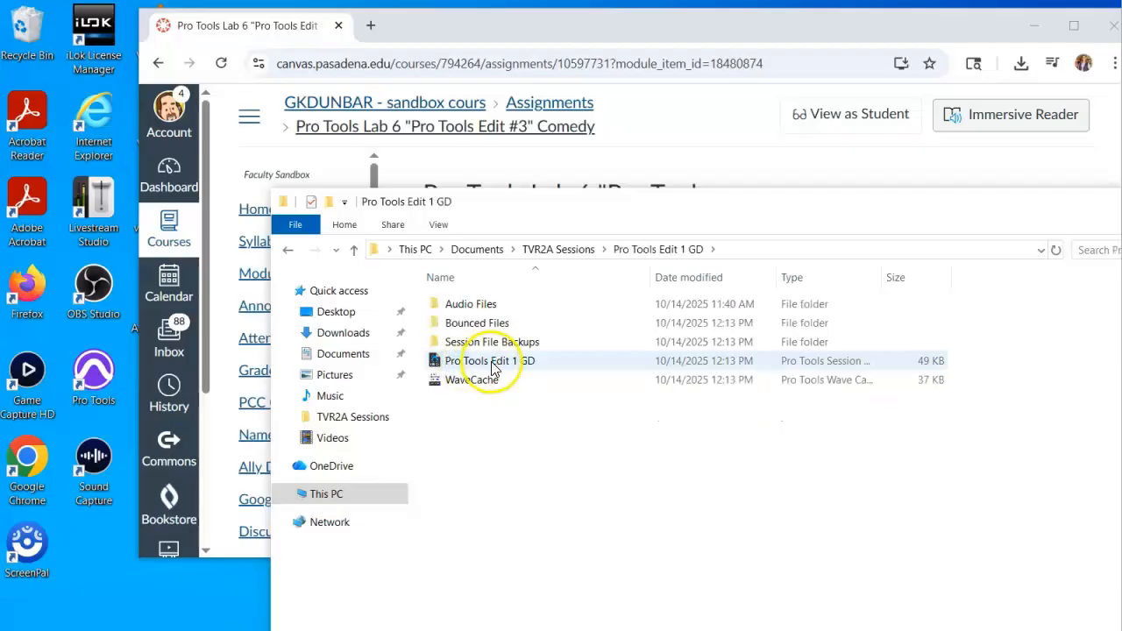
mouse_move(512, 368)
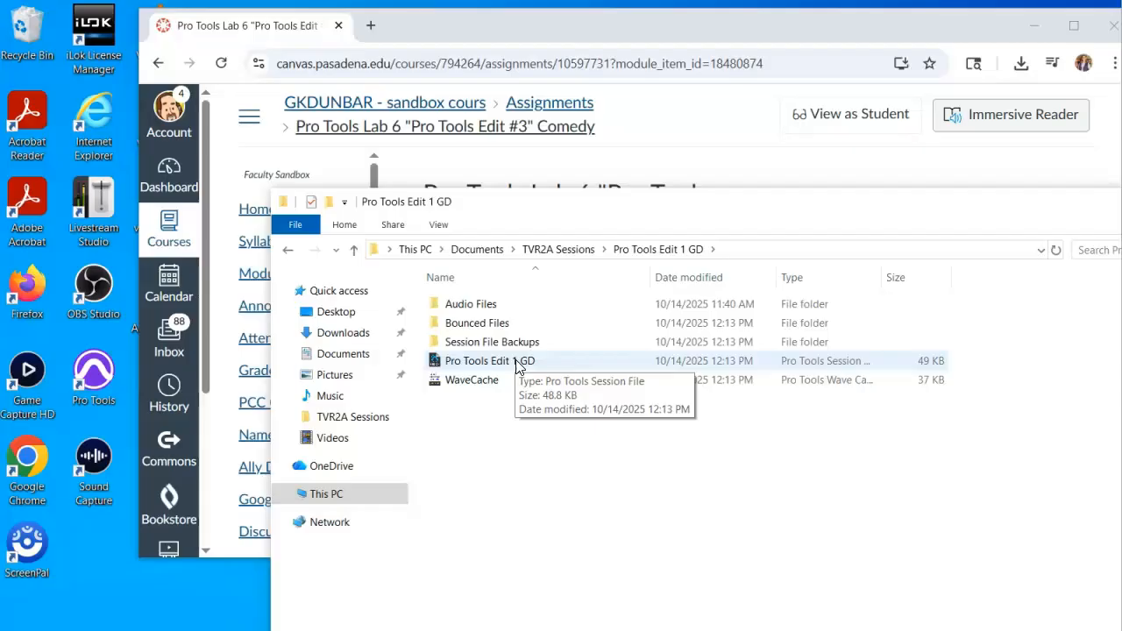
click(485, 344)
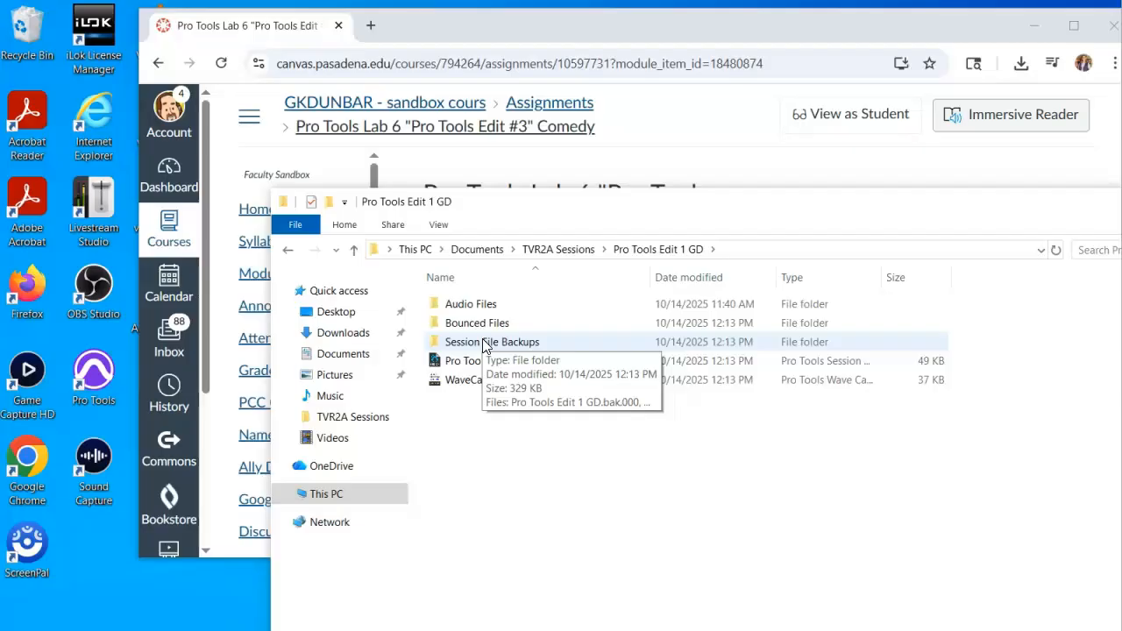
double_click(469, 306)
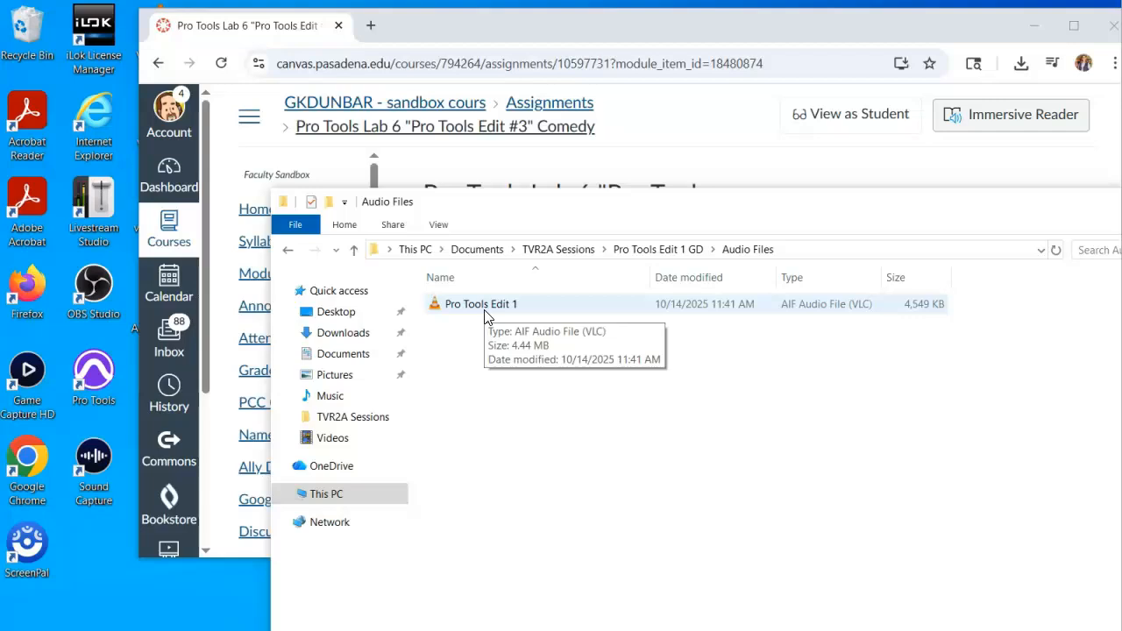
Return to TVR2A Sessions, select the Pro Tools Edit 3 files folder and close the file browser window.
click(359, 418)
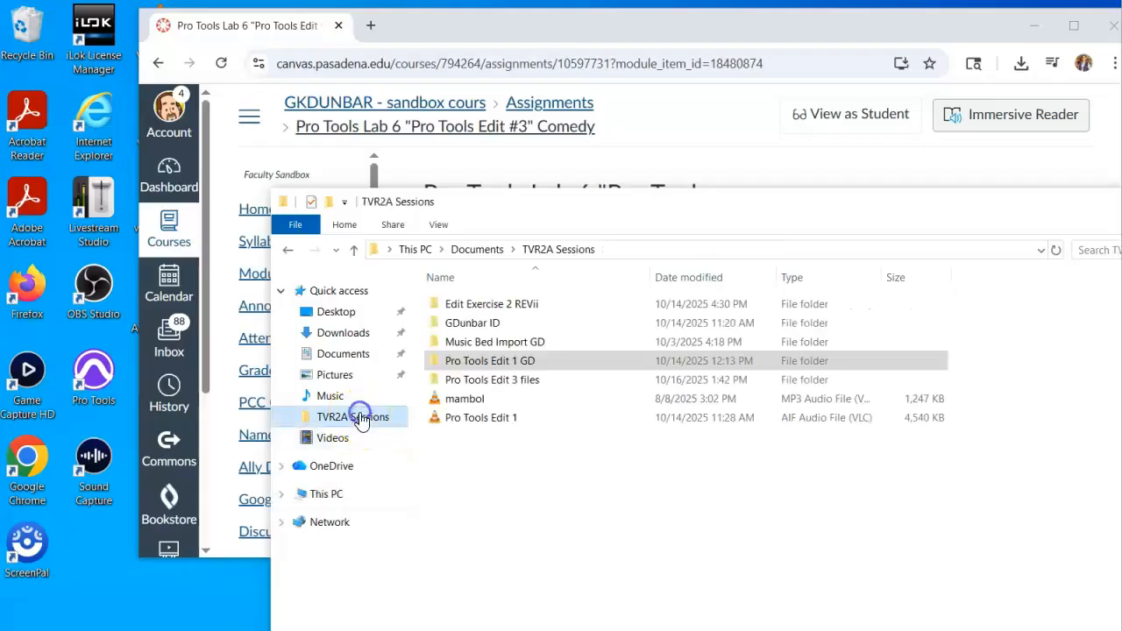
click(498, 387)
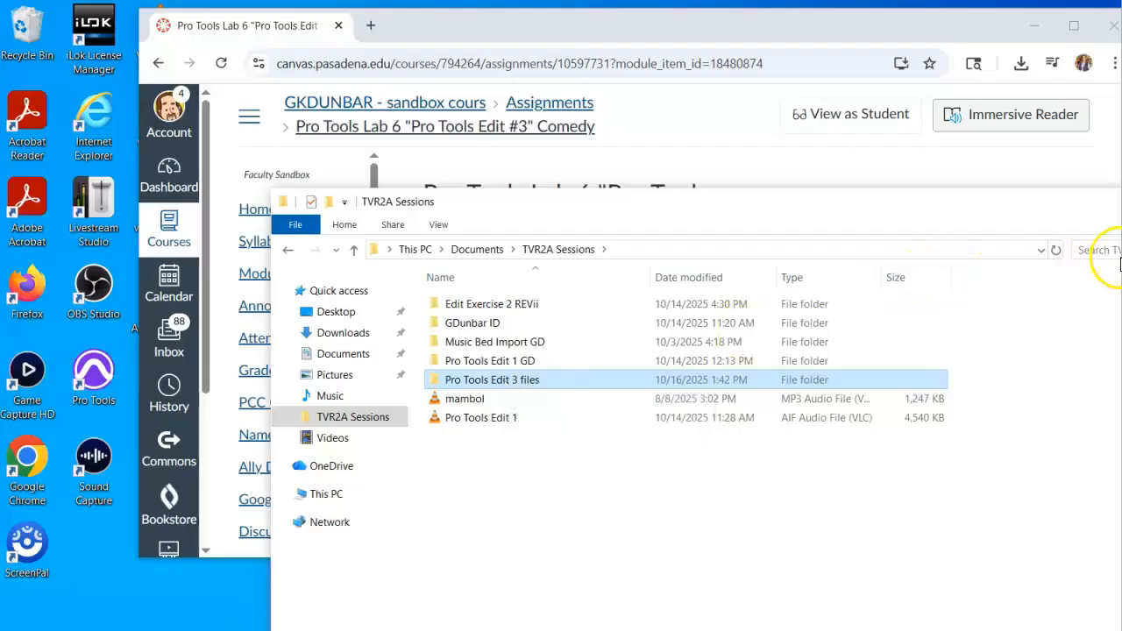
click(1121, 202)
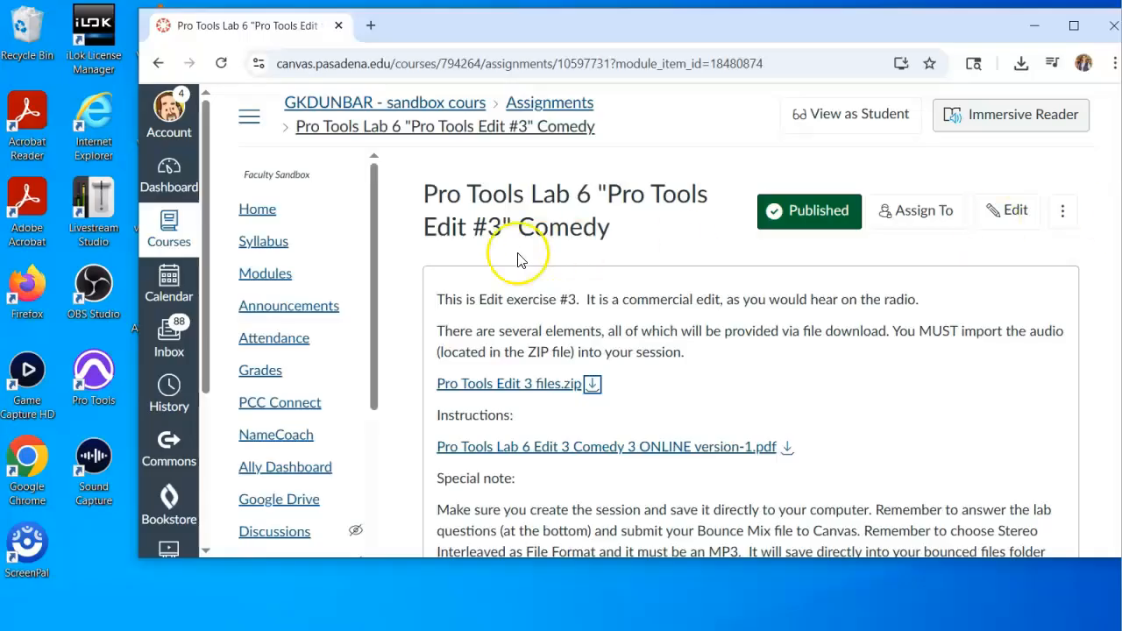
Launch Pro Tools and create an interleaved session named with the editor's full name plus "Commercial", using Stereo Mix I/O settings.
double_click(98, 371)
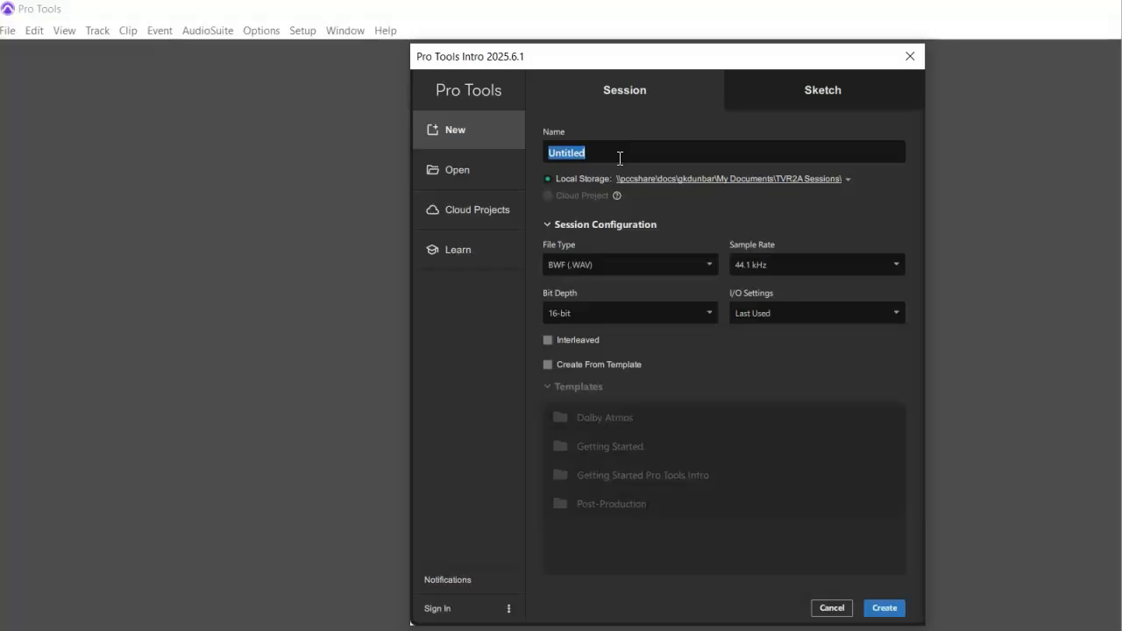
text(Geoff Dunbar Commercial)
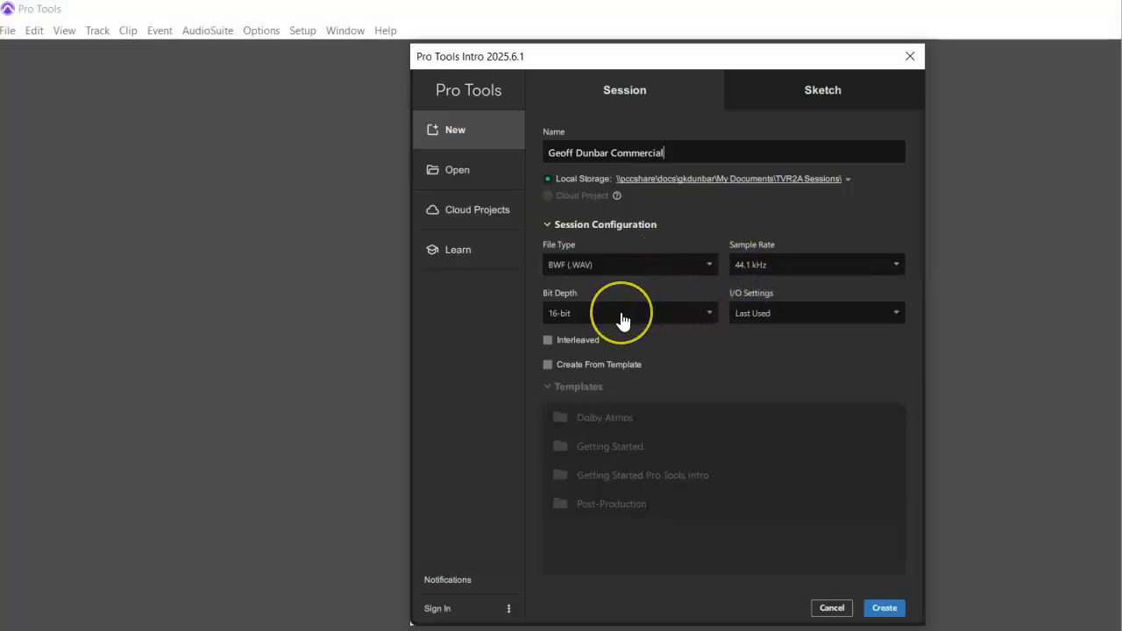
click(803, 314)
click(776, 357)
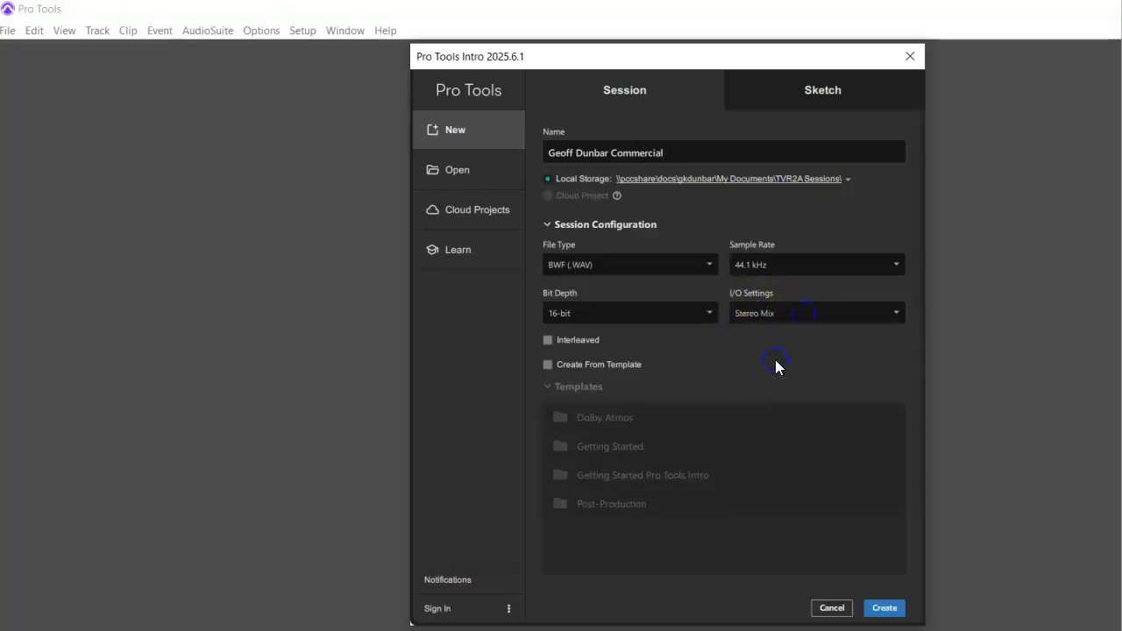
click(548, 341)
click(885, 603)
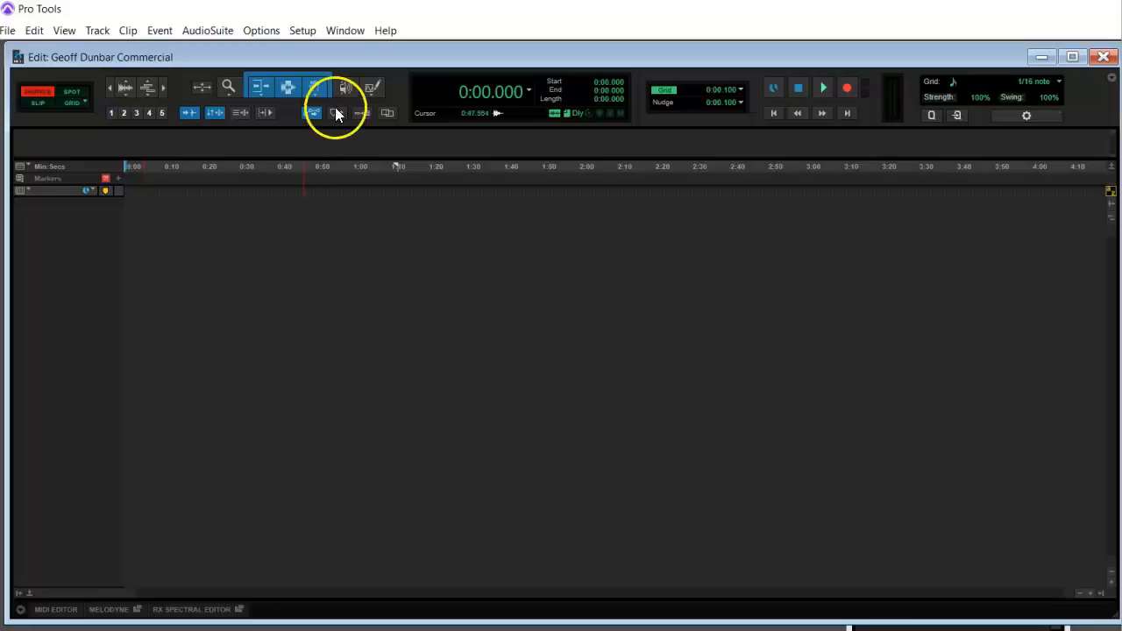
Check the input and output devices in the Playback Engine settings and accept them.
click(301, 31)
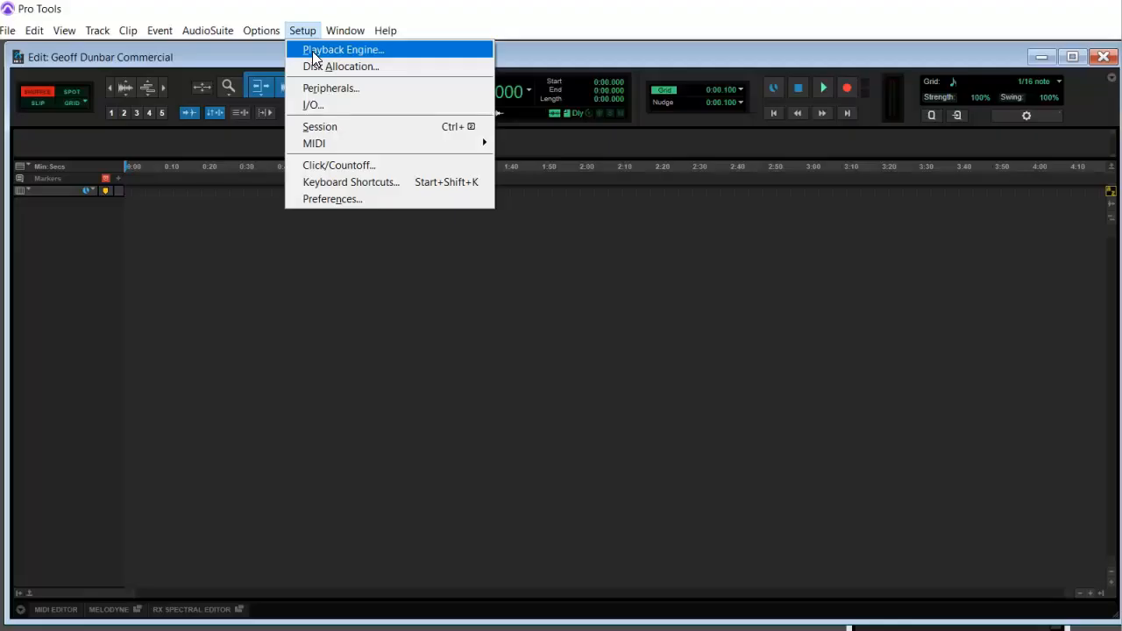
click(312, 51)
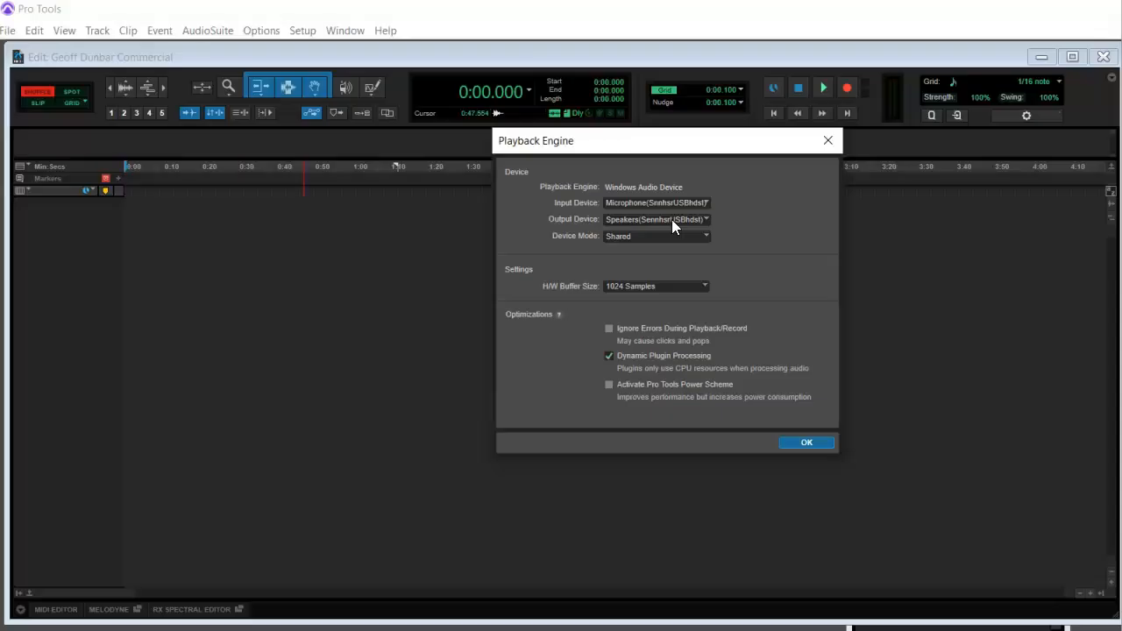
click(807, 442)
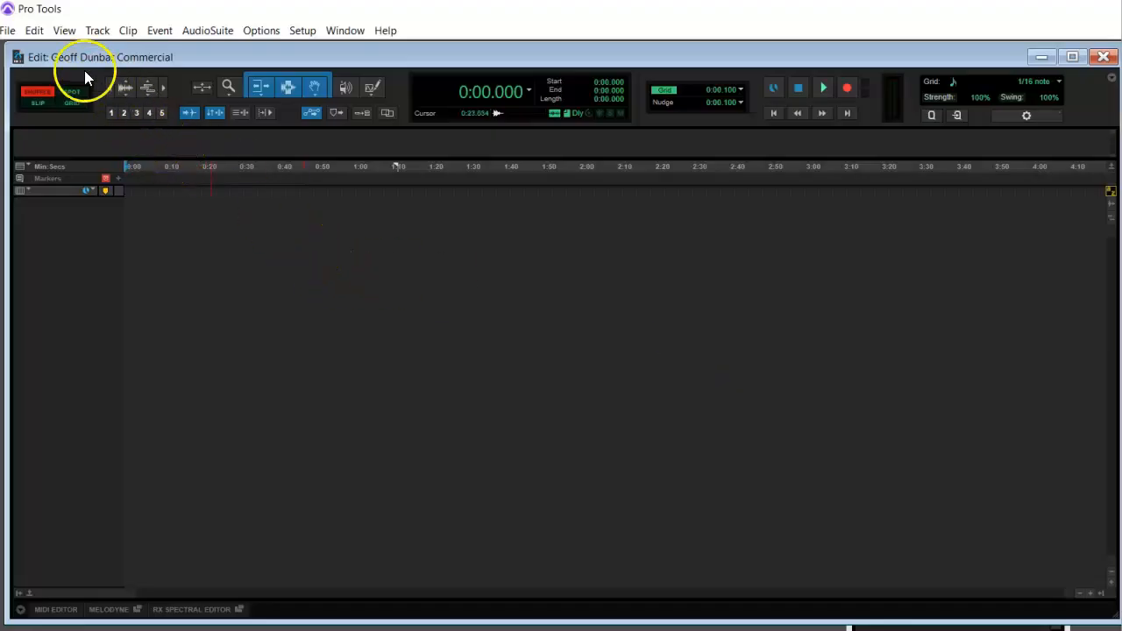
Start an audio import and browse from the user's Documents folder to the Pro Tools Edit 3 files folder in TVR2A Sessions.
click(7, 32)
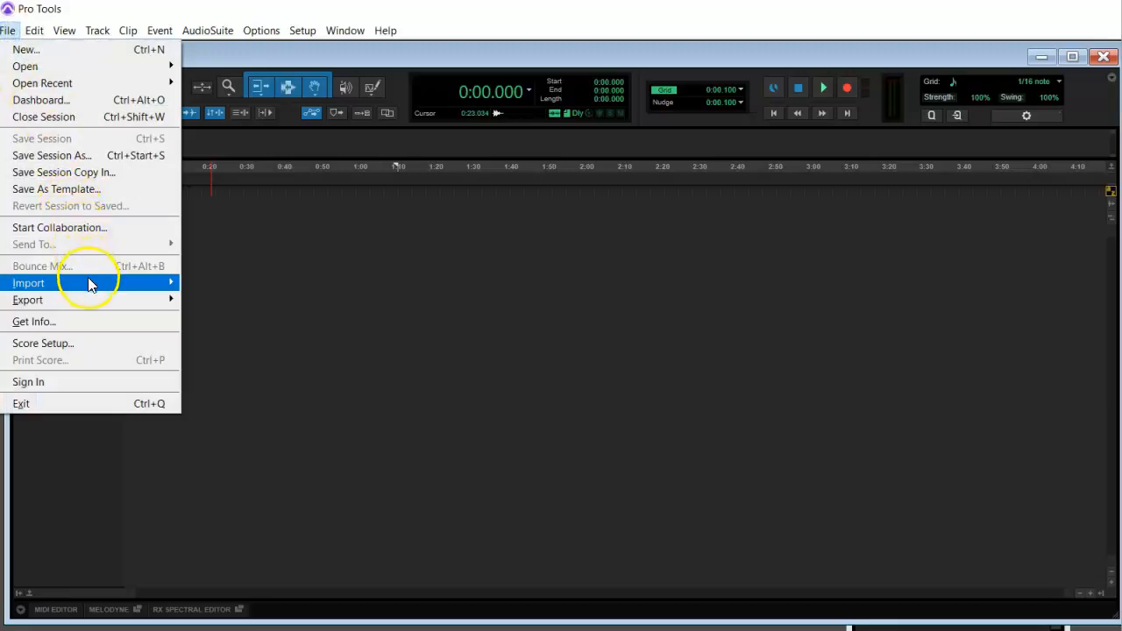
mouse_move(90, 283)
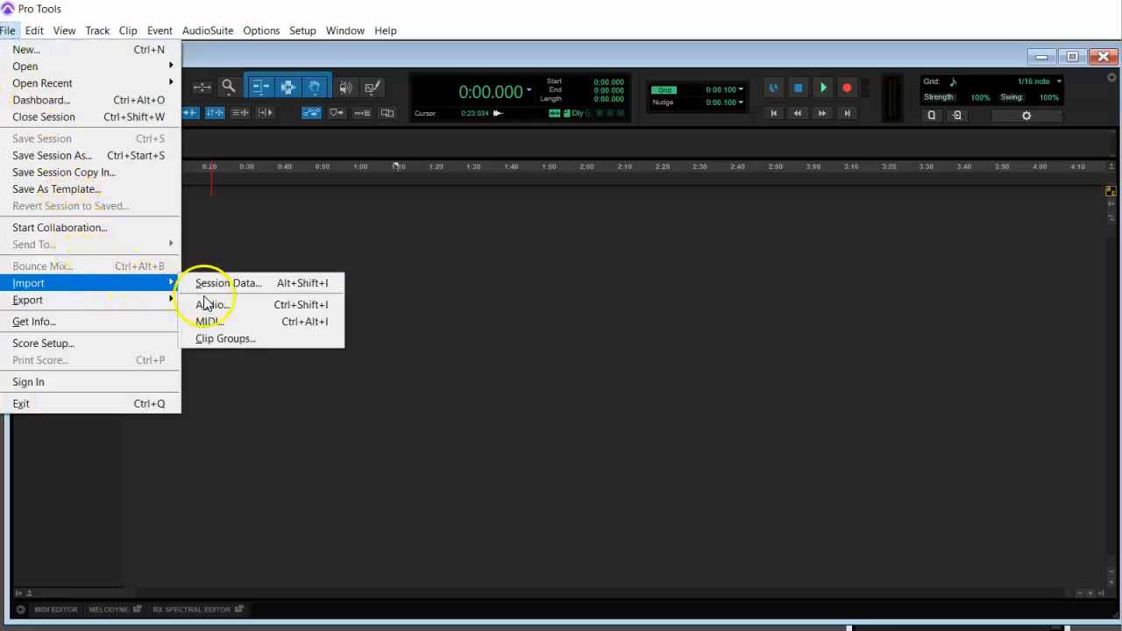
click(261, 309)
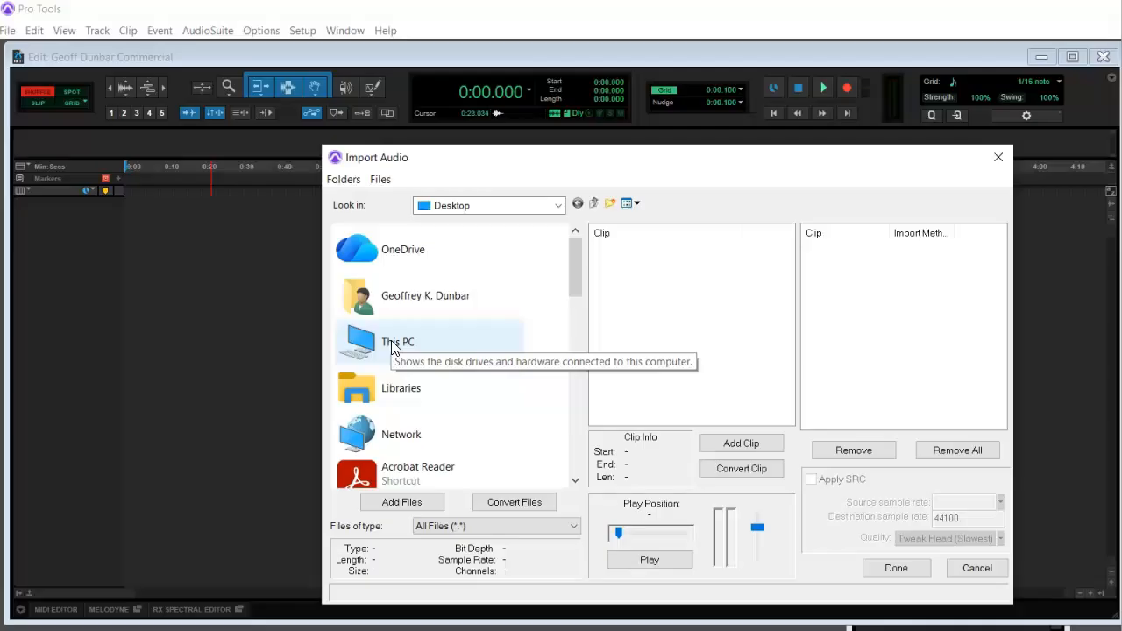
click(409, 298)
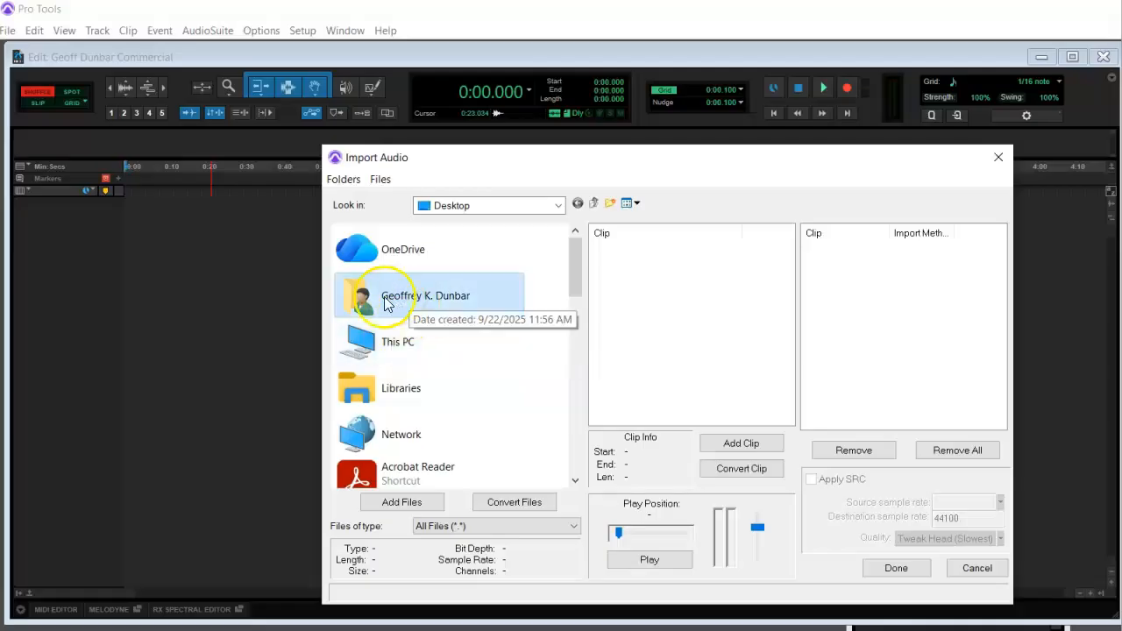
double_click(410, 301)
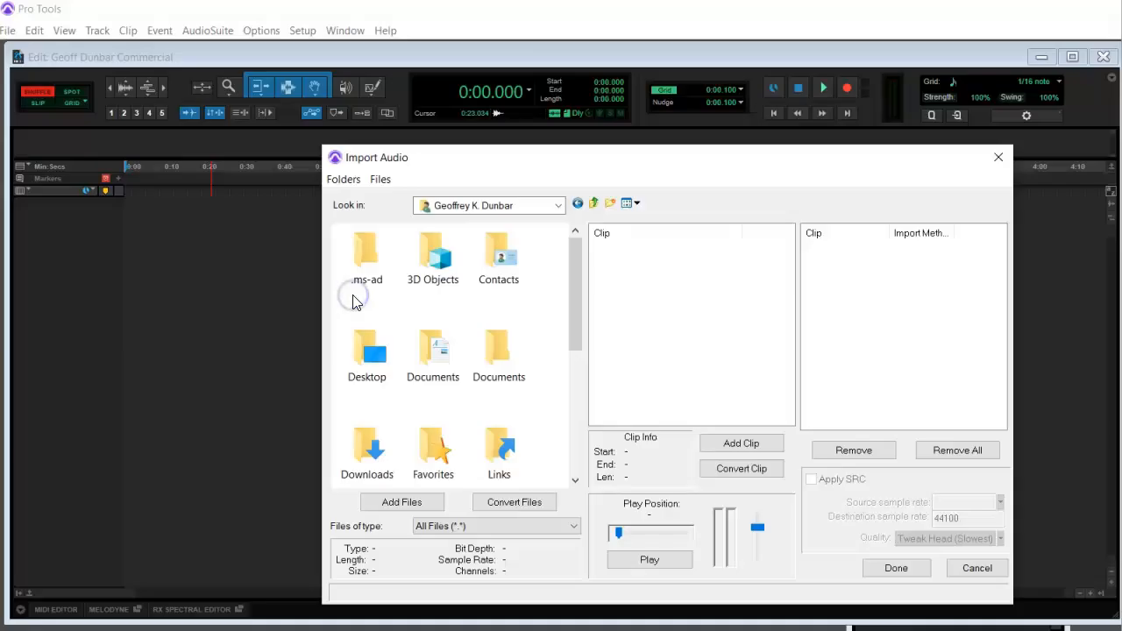
double_click(430, 349)
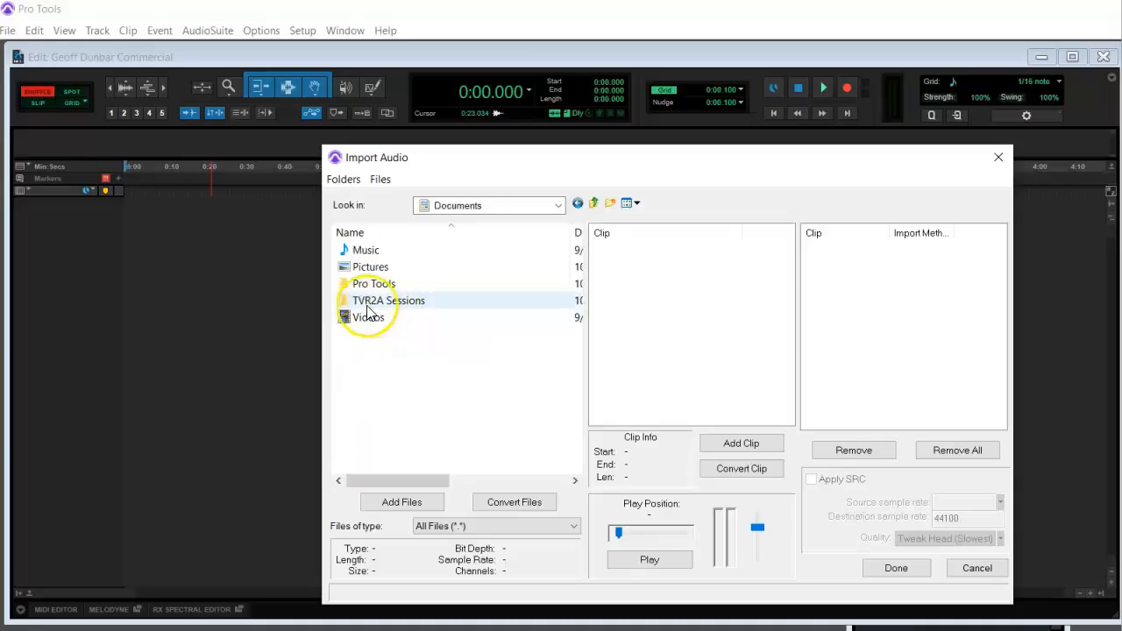
double_click(389, 303)
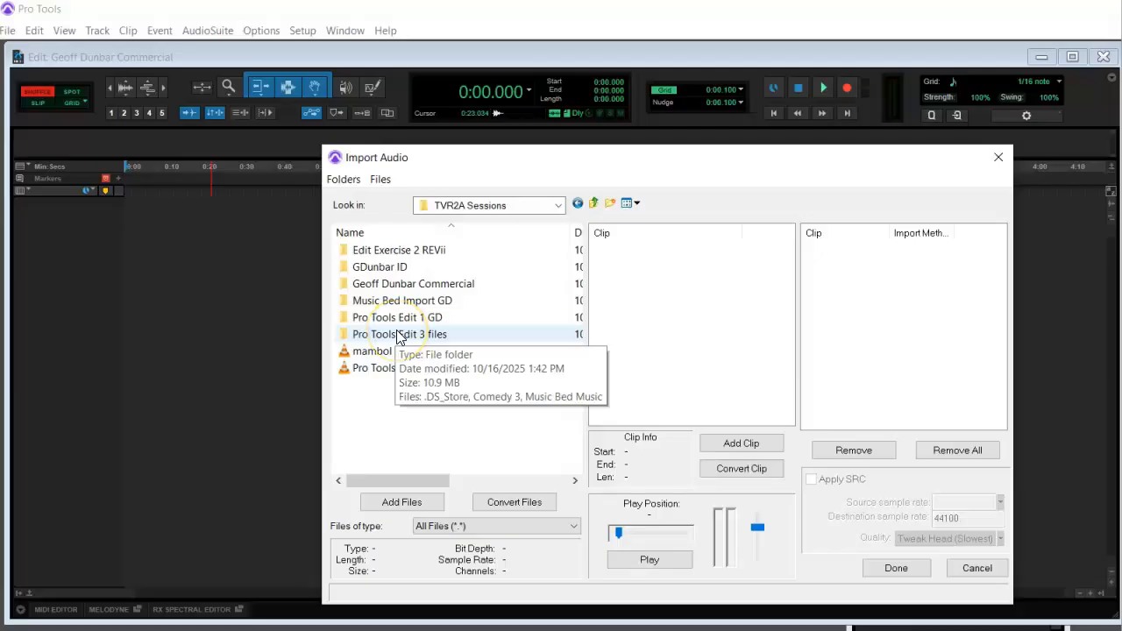
double_click(400, 336)
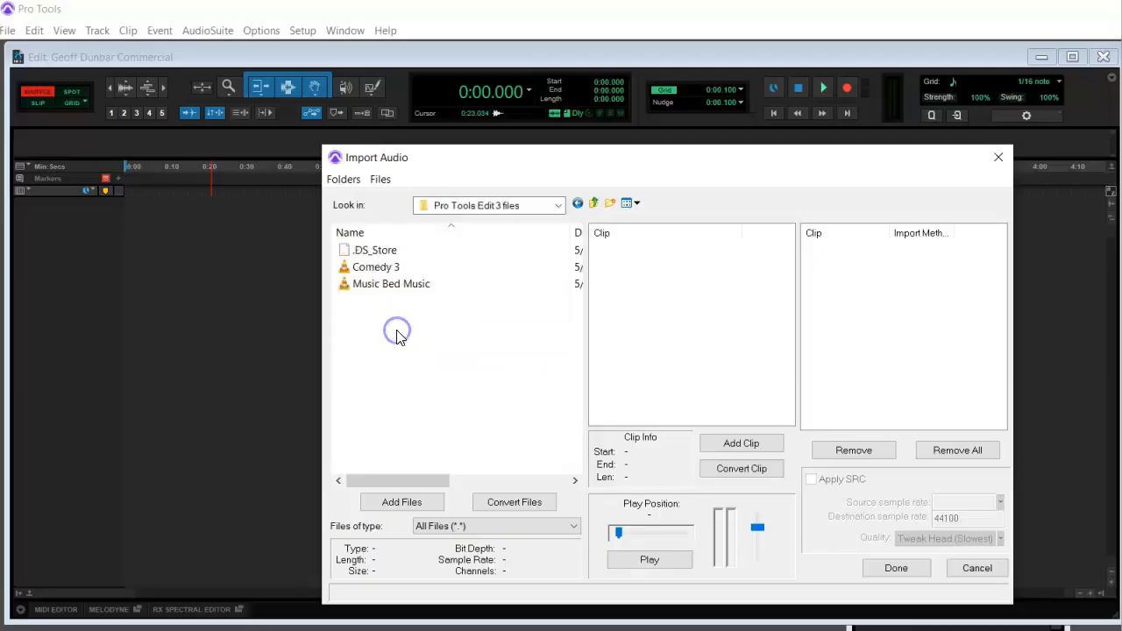
Add Comedy 3 and Music Bed Music to the import list as copied files.
click(380, 273)
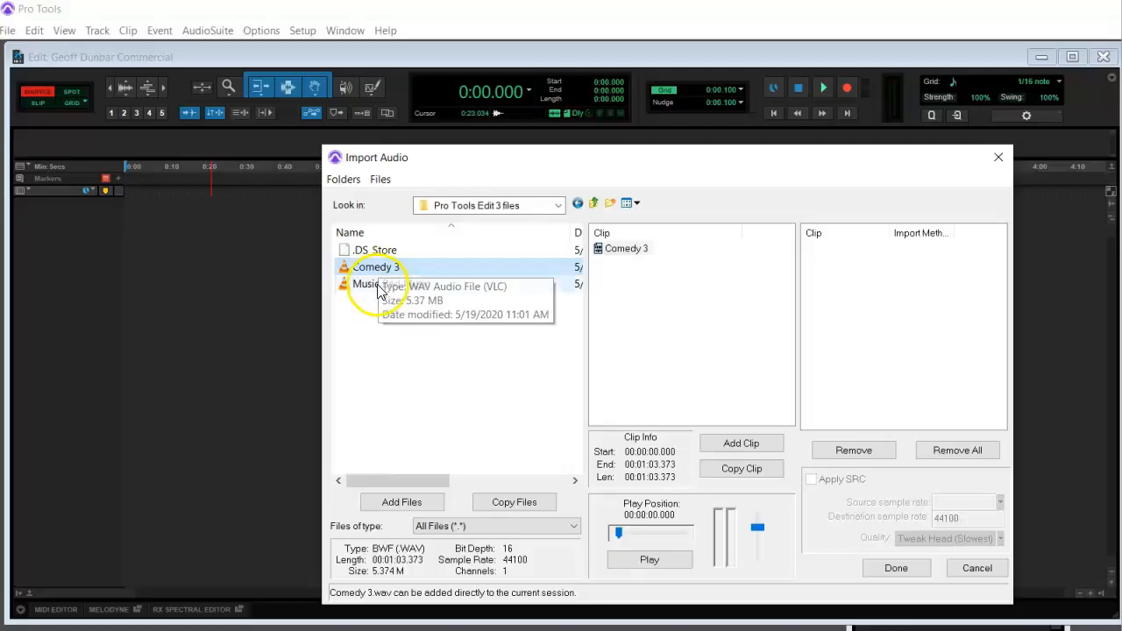
shift+click(368, 285)
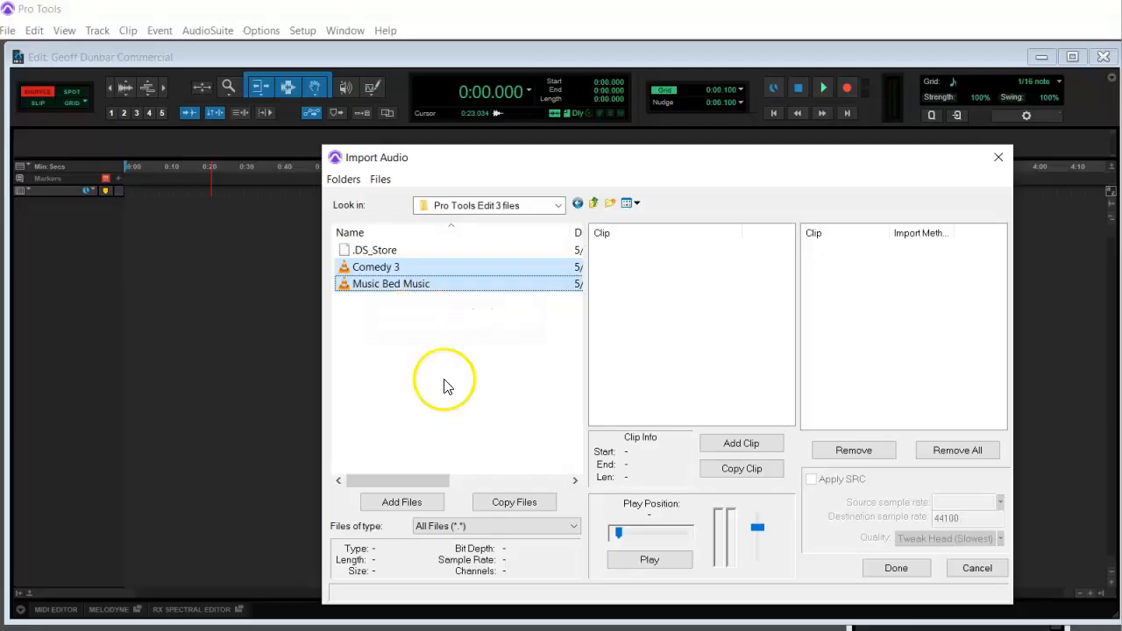
click(523, 501)
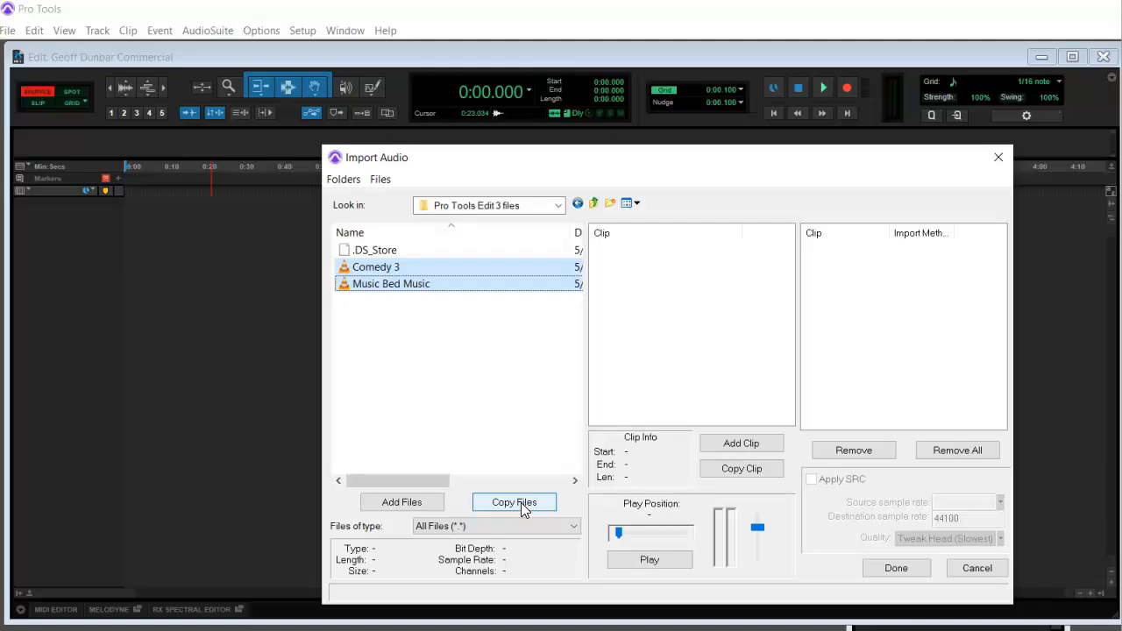
click(522, 507)
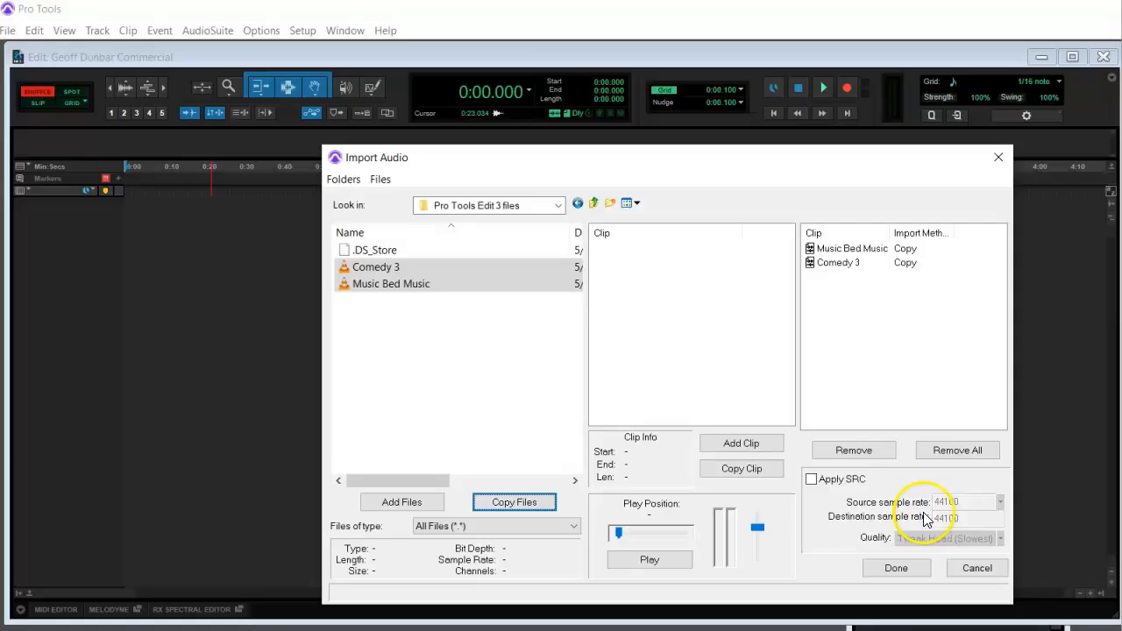
Copy the listed files into the session's Audio Files folder and place them on new tracks at Session Start.
click(913, 571)
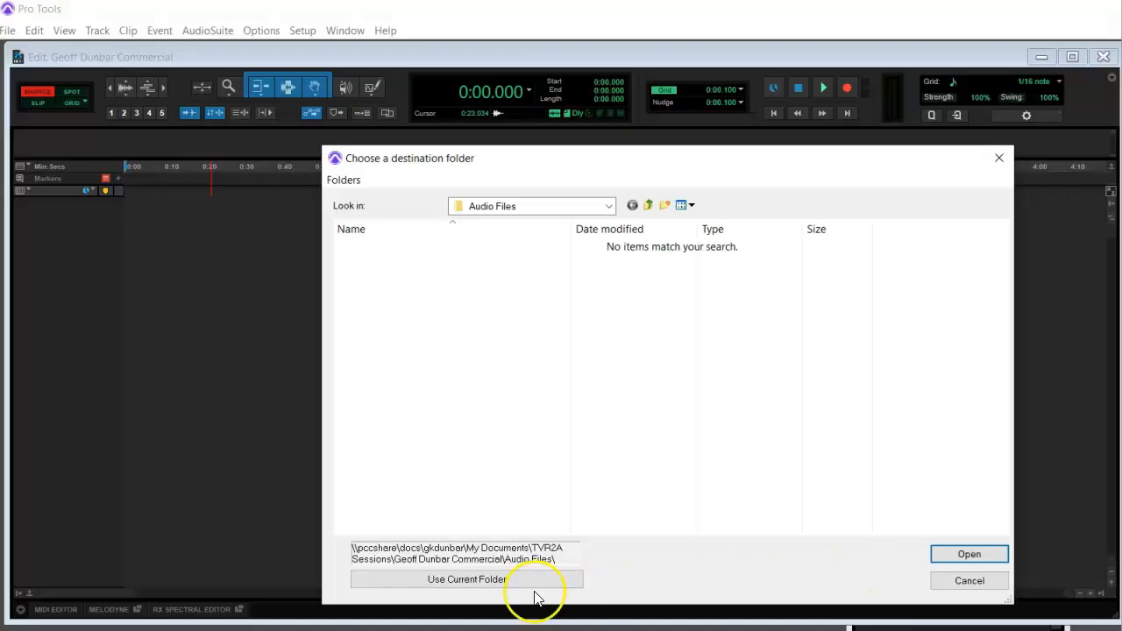
click(445, 582)
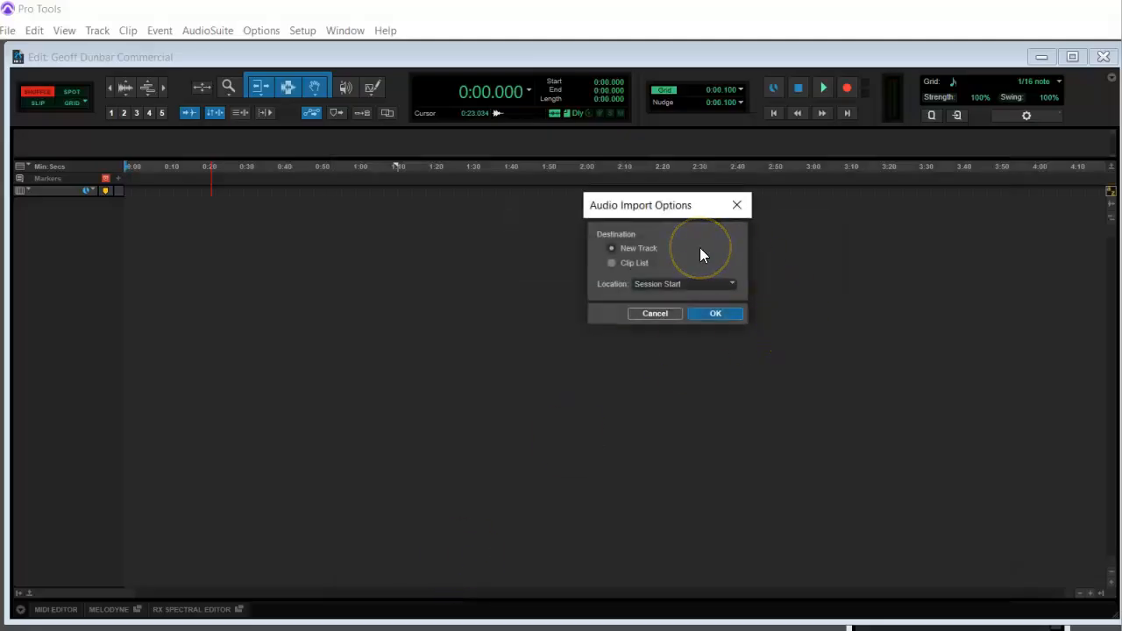
click(627, 248)
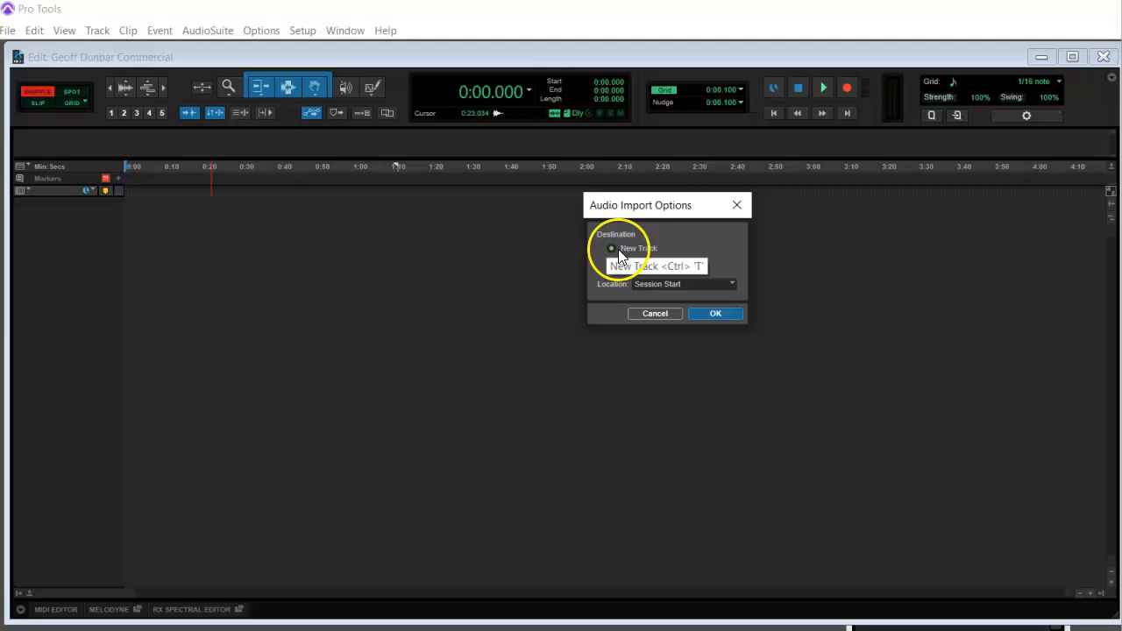
click(708, 315)
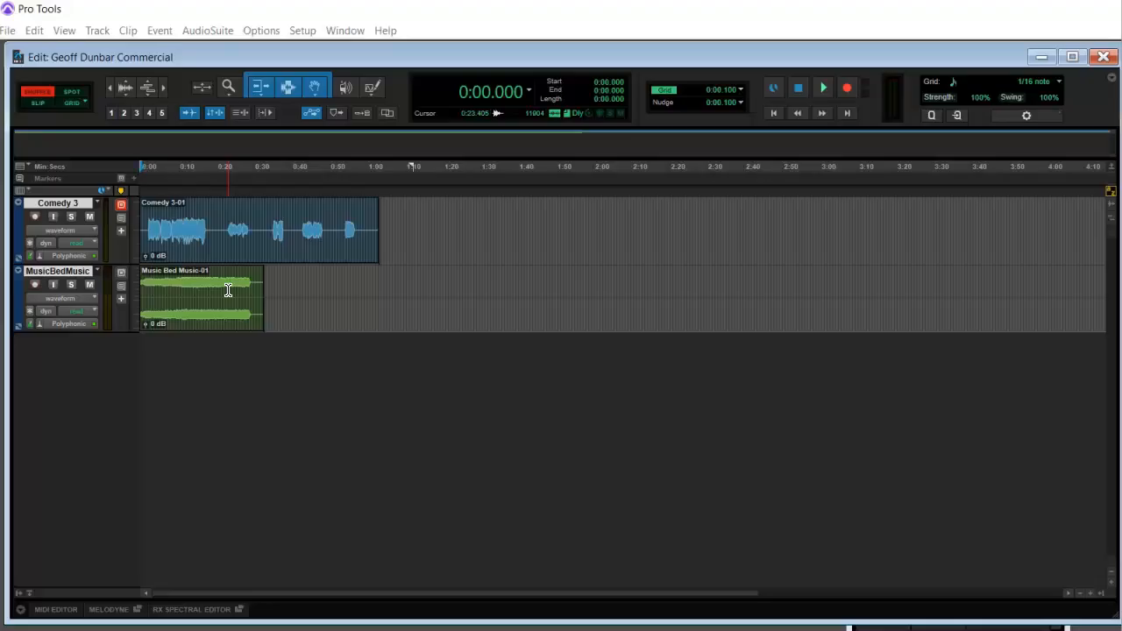
Create one new mono audio track in ticks with the default name.
key(ctrl+bracketright)
key(ctrl+bracketright)
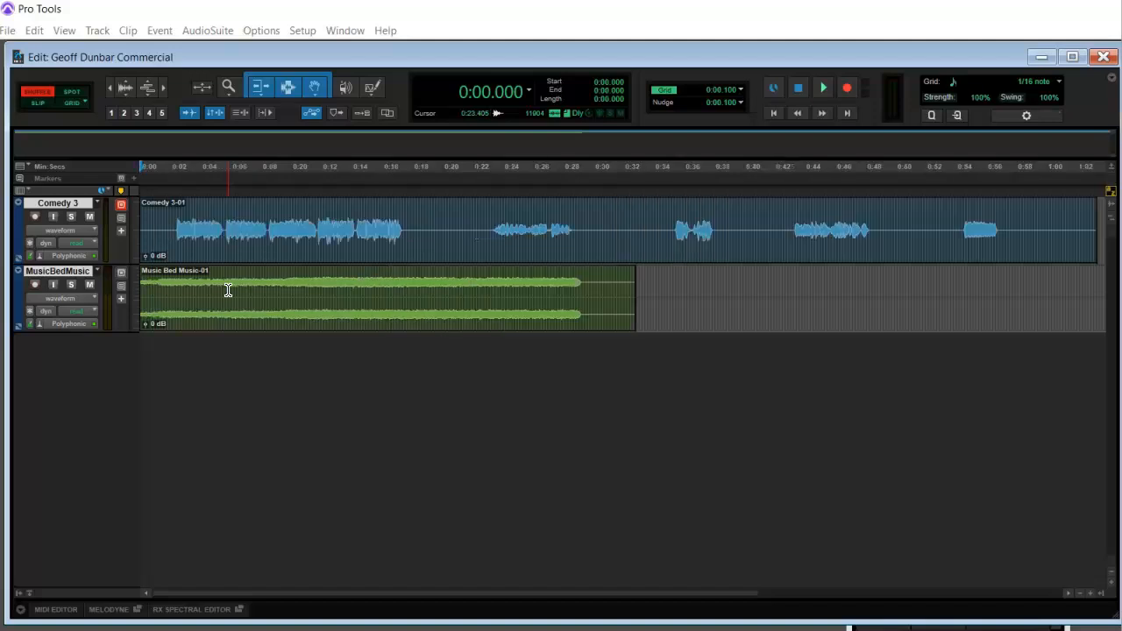
key(ctrl+bracketright)
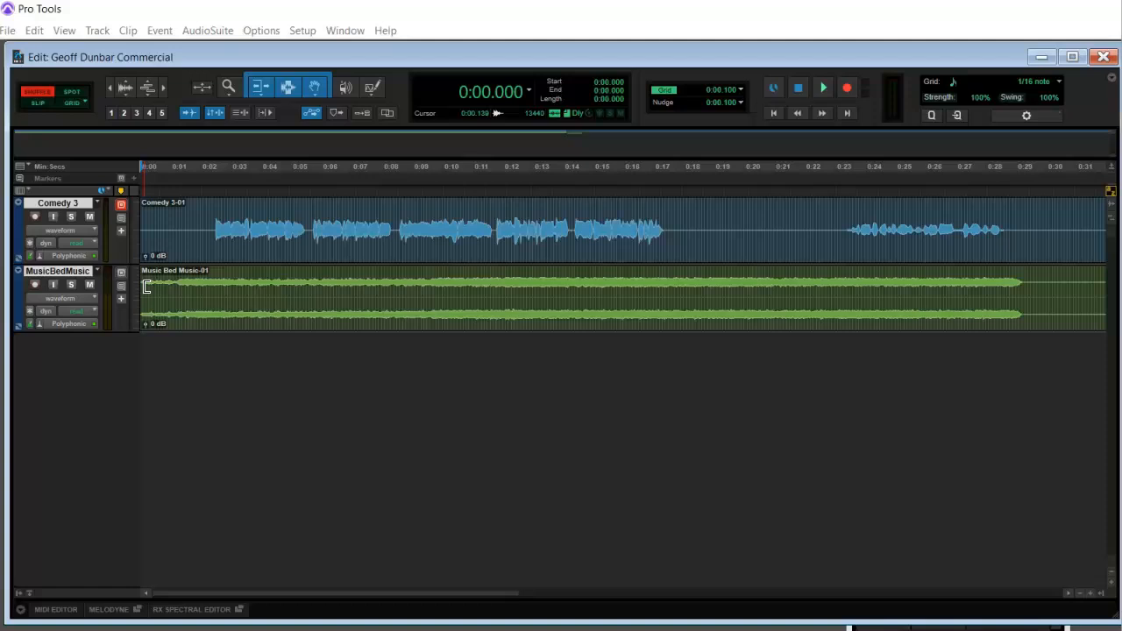
click(97, 31)
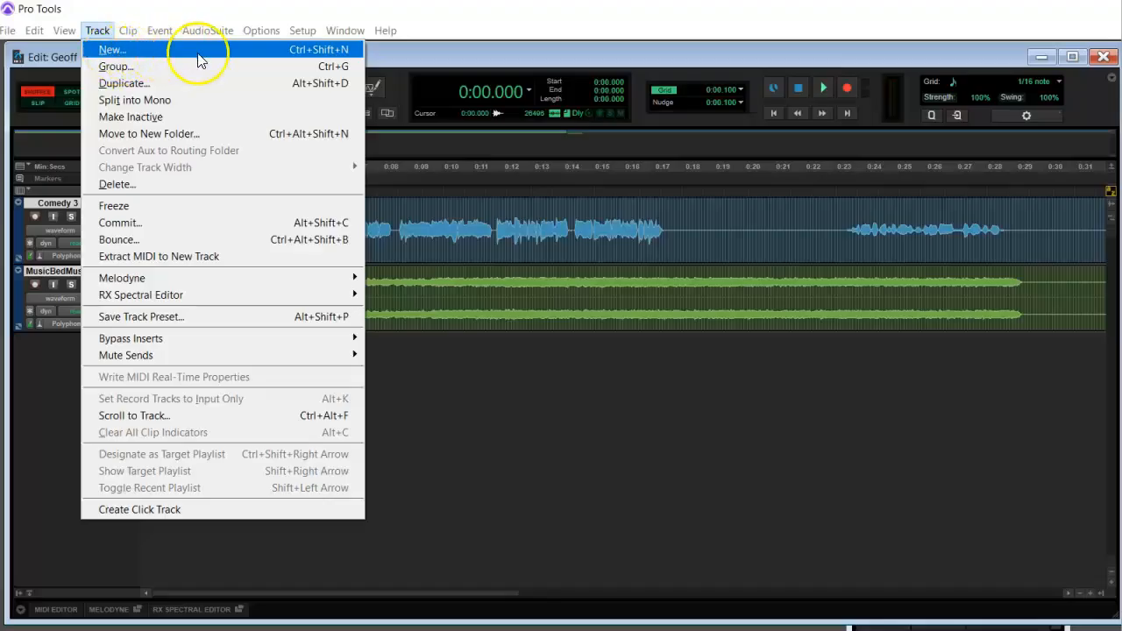
click(119, 50)
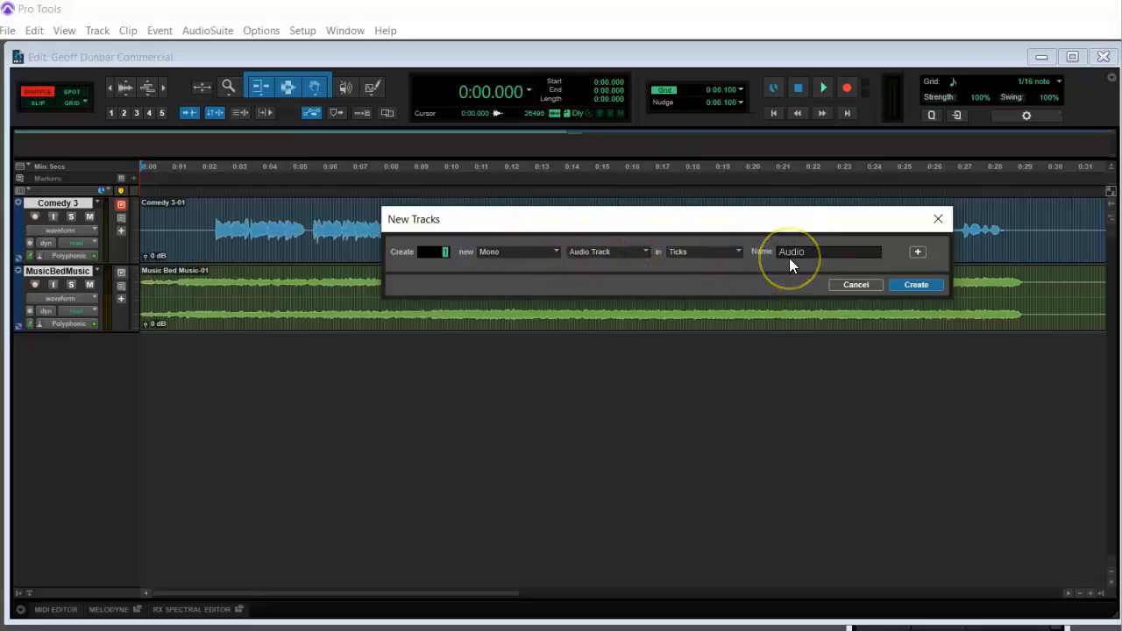
click(916, 285)
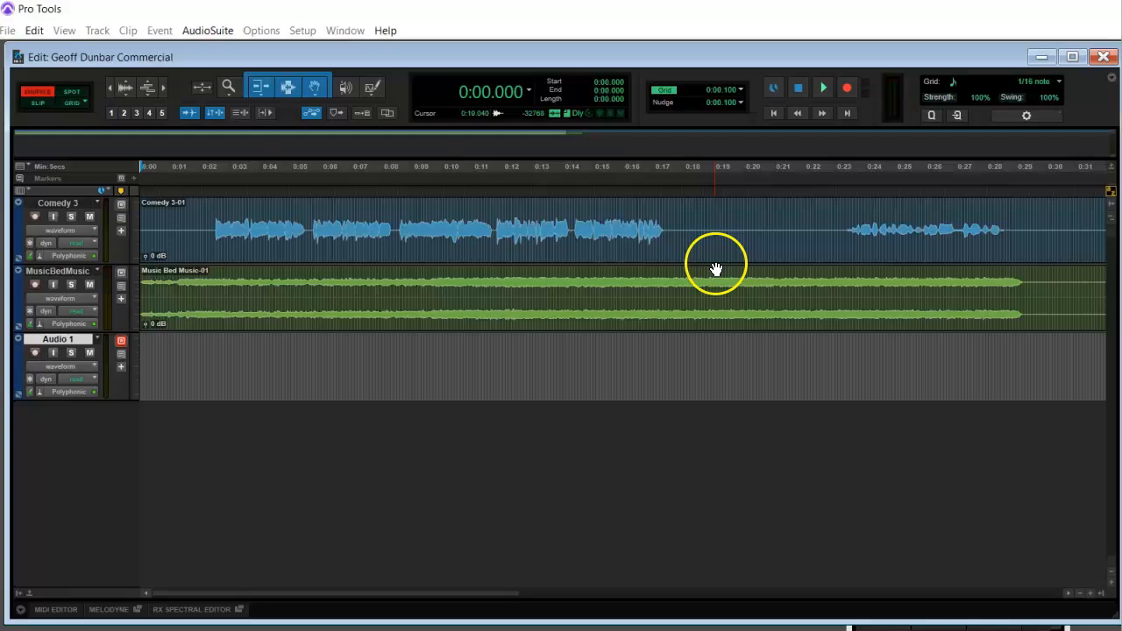
Move the MusicBedMusic track below the empty Audio 1 track and increase the height of all three tracks.
mouse_move(54, 272)
mouse_down()
mouse_move(51, 354)
mouse_move(56, 274)
mouse_up()
drag(59, 289, 55, 412)
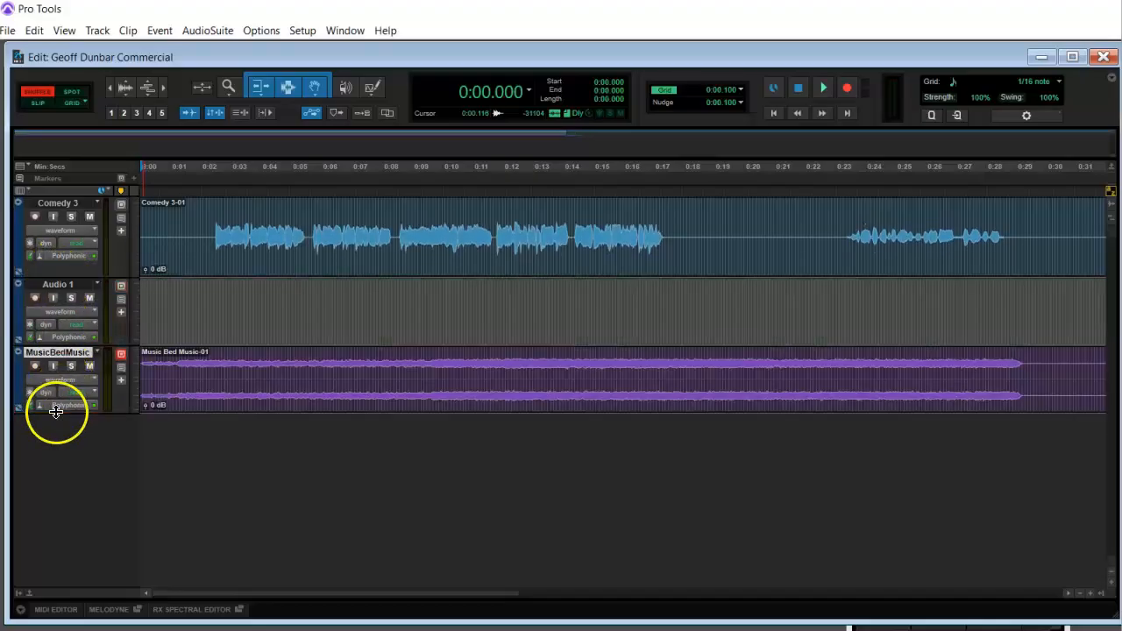
click(165, 298)
drag(67, 409, 68, 451)
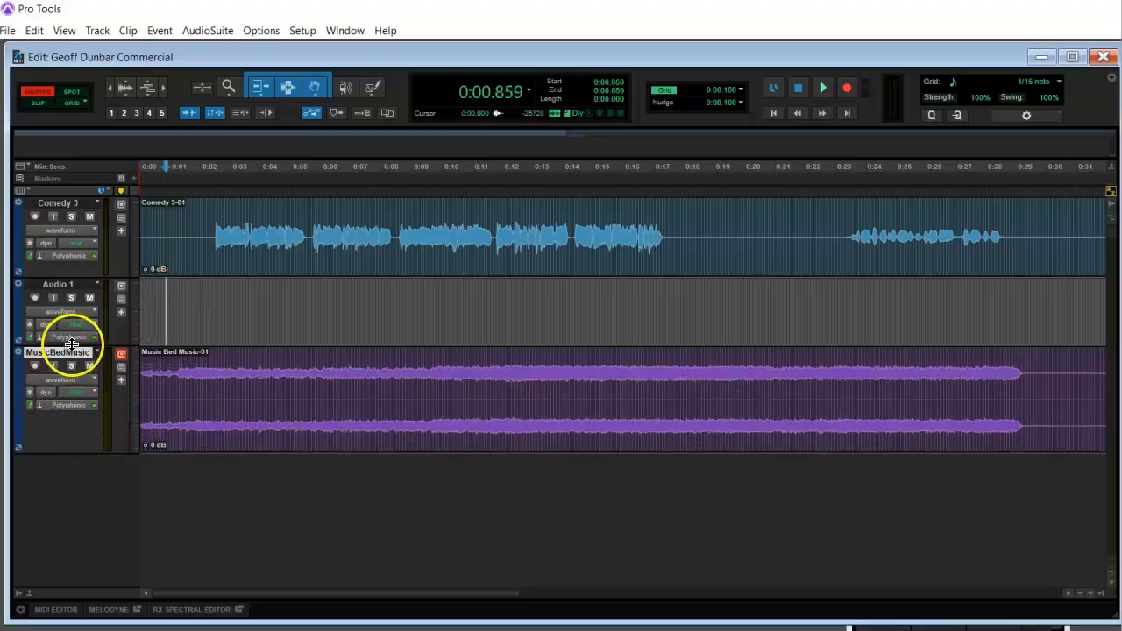
drag(74, 347, 75, 360)
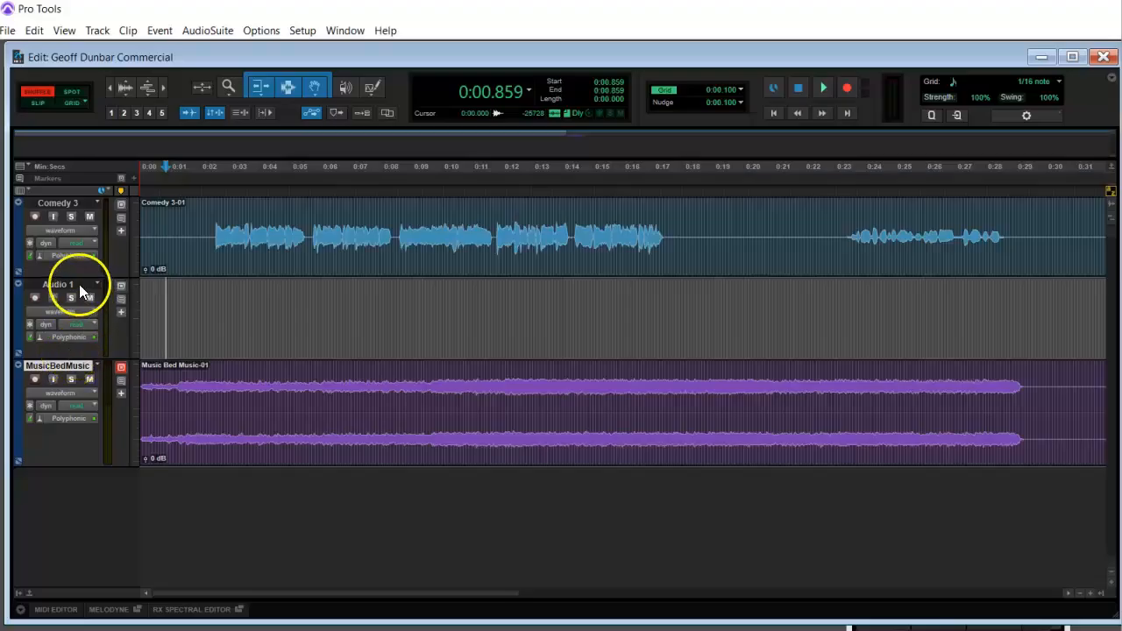
drag(75, 277, 74, 303)
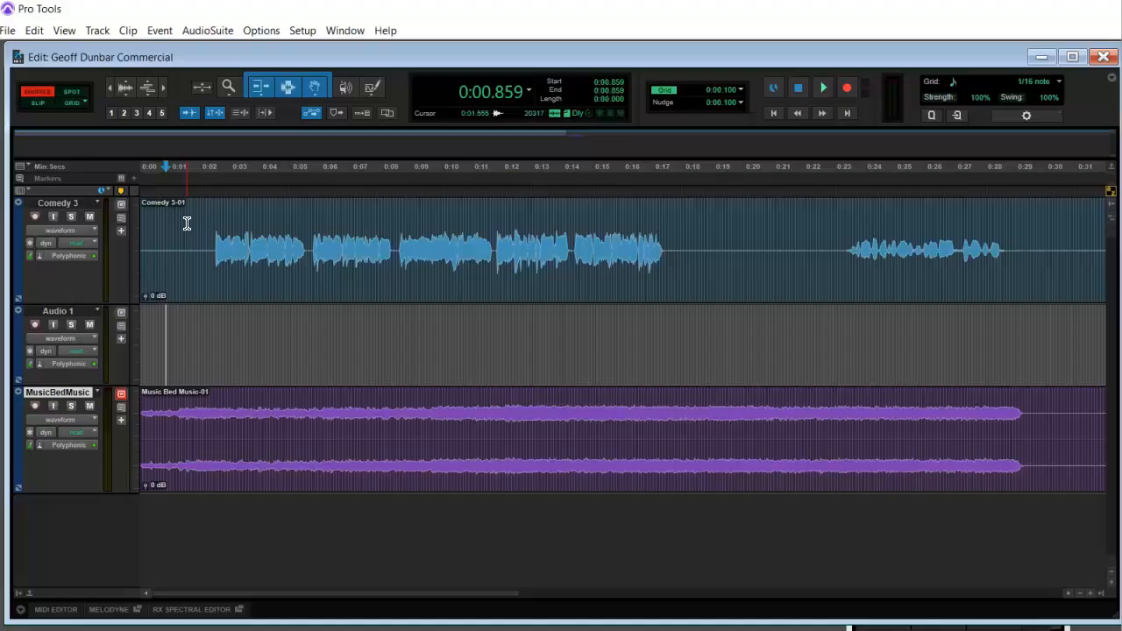
Rename the Comedy 3 track as Announcer.
double_click(263, 279)
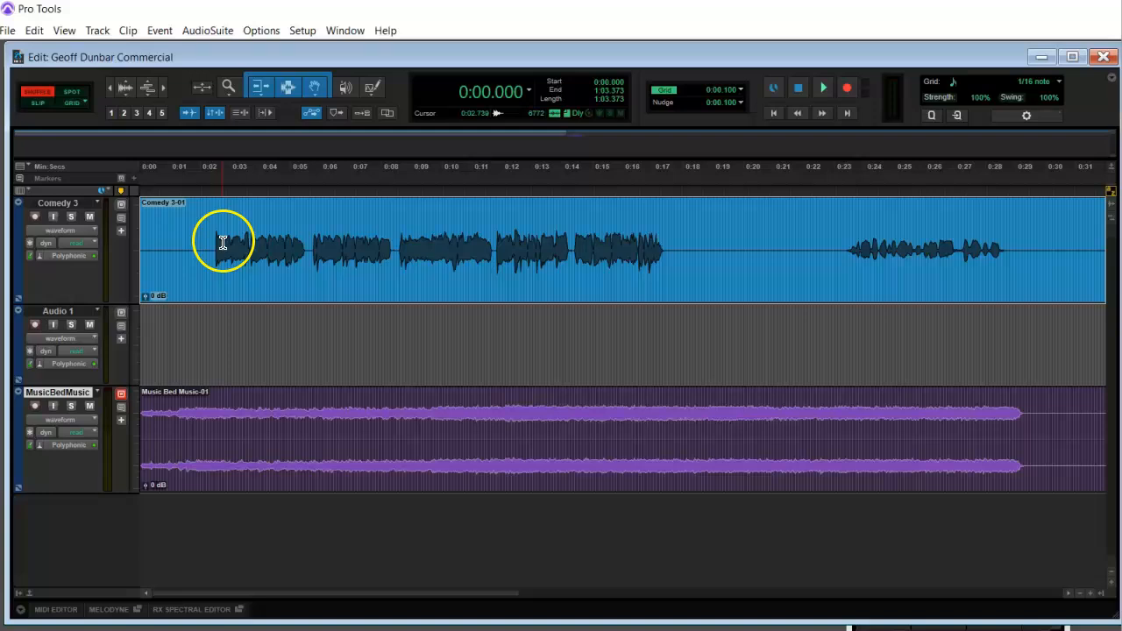
double_click(48, 203)
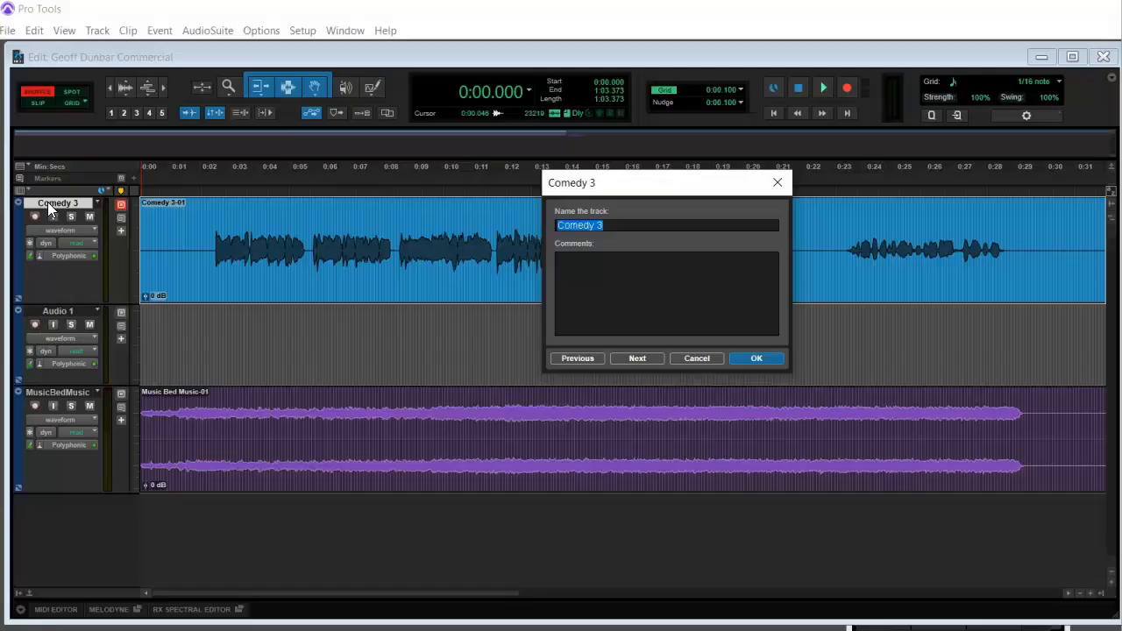
text(Announcer)
click(751, 357)
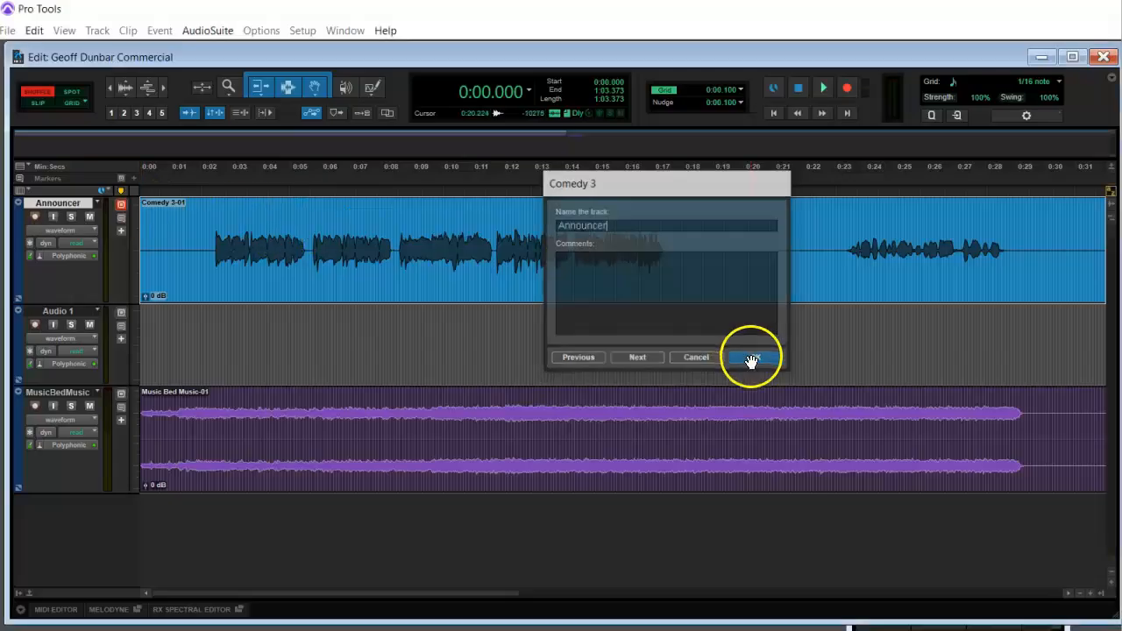
Rename the empty Audio 1 track as Drops/EFX.
double_click(53, 312)
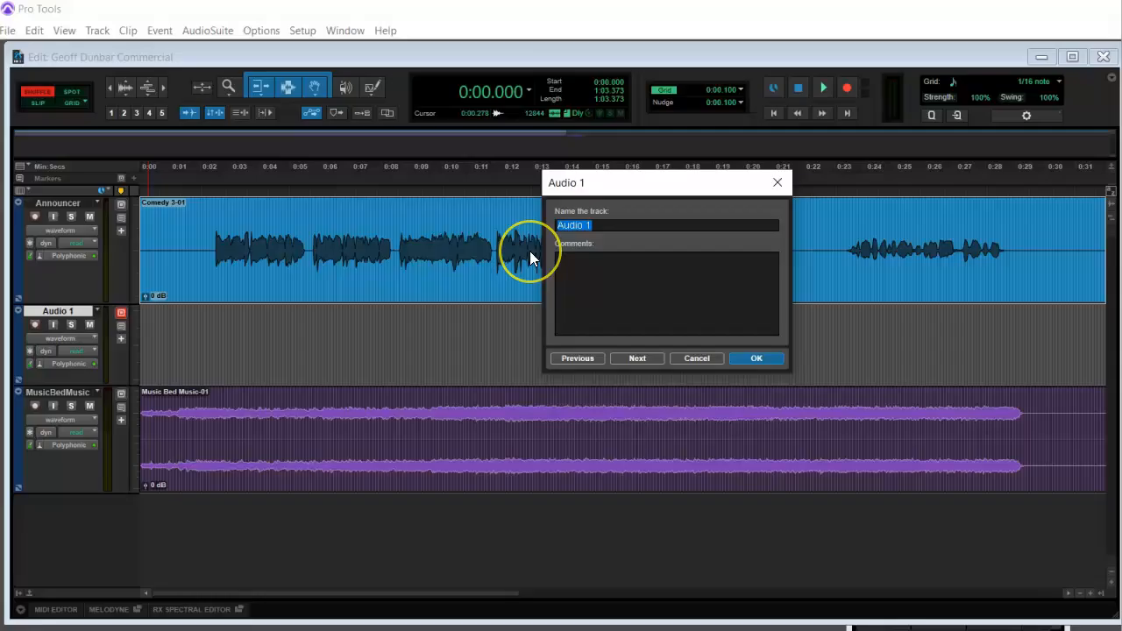
text(D)
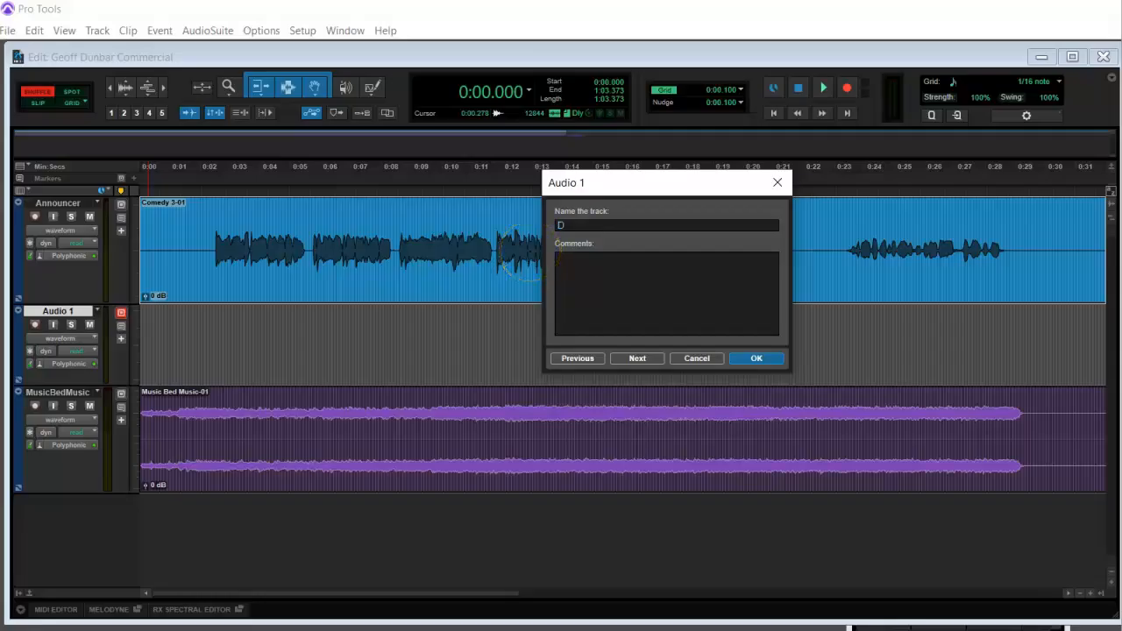
text(rops/EFX)
click(760, 359)
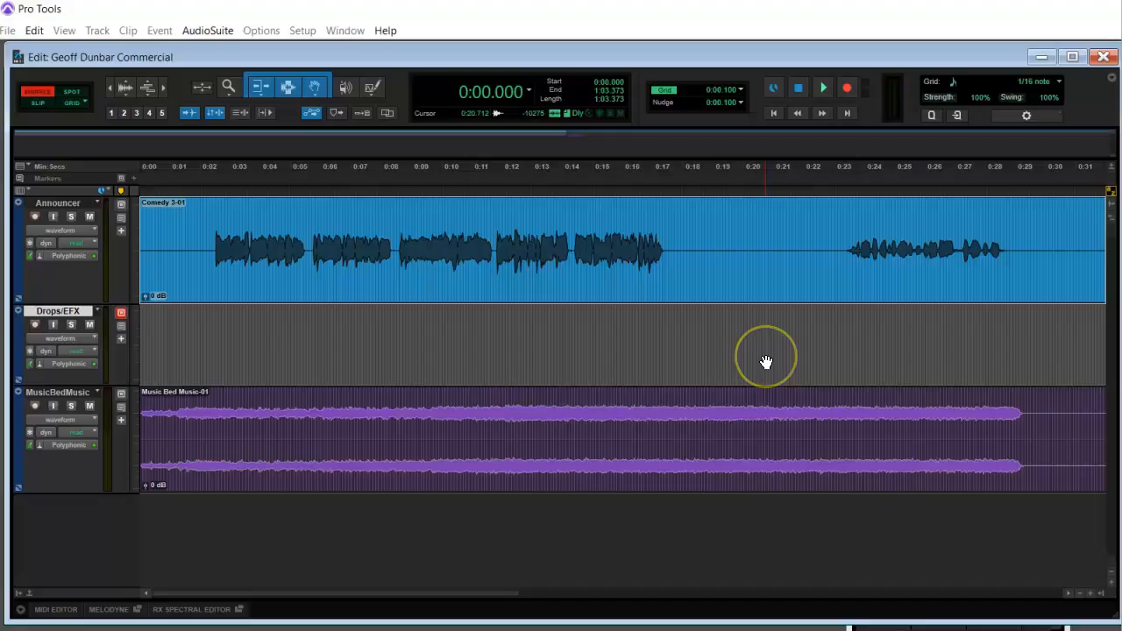
Rename the MusicBedMusic track as Music.
click(487, 381)
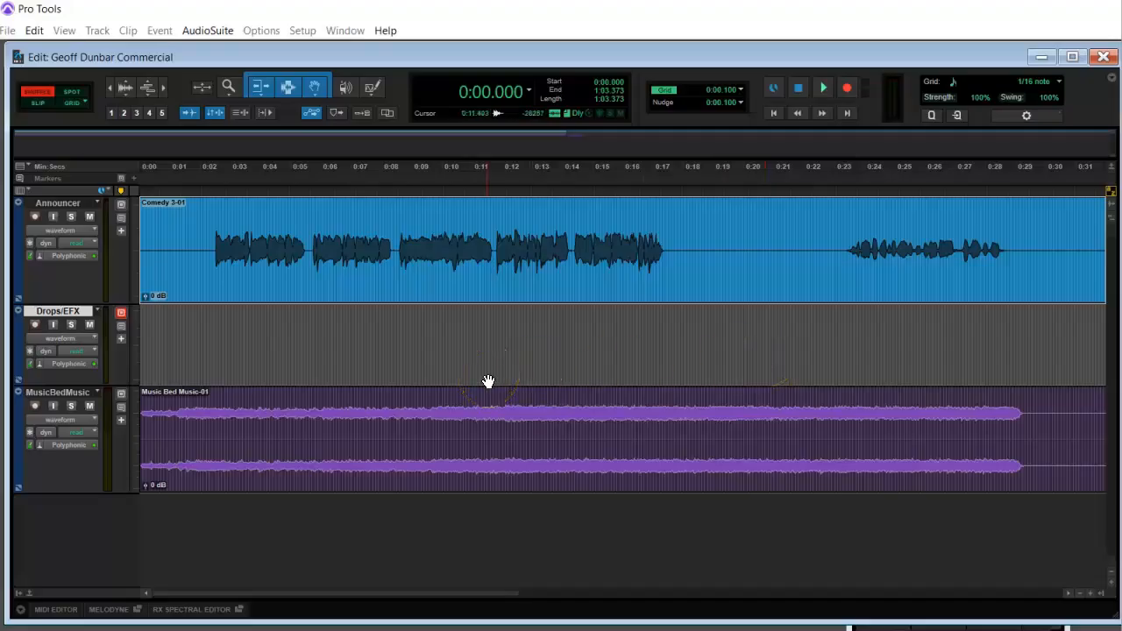
click(54, 396)
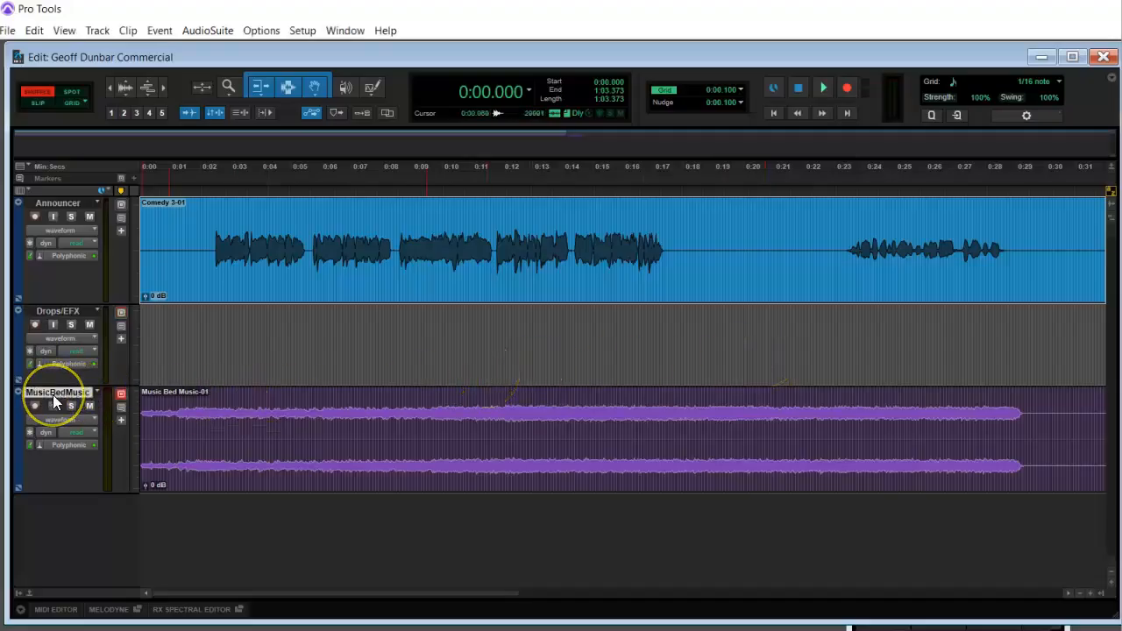
double_click(54, 402)
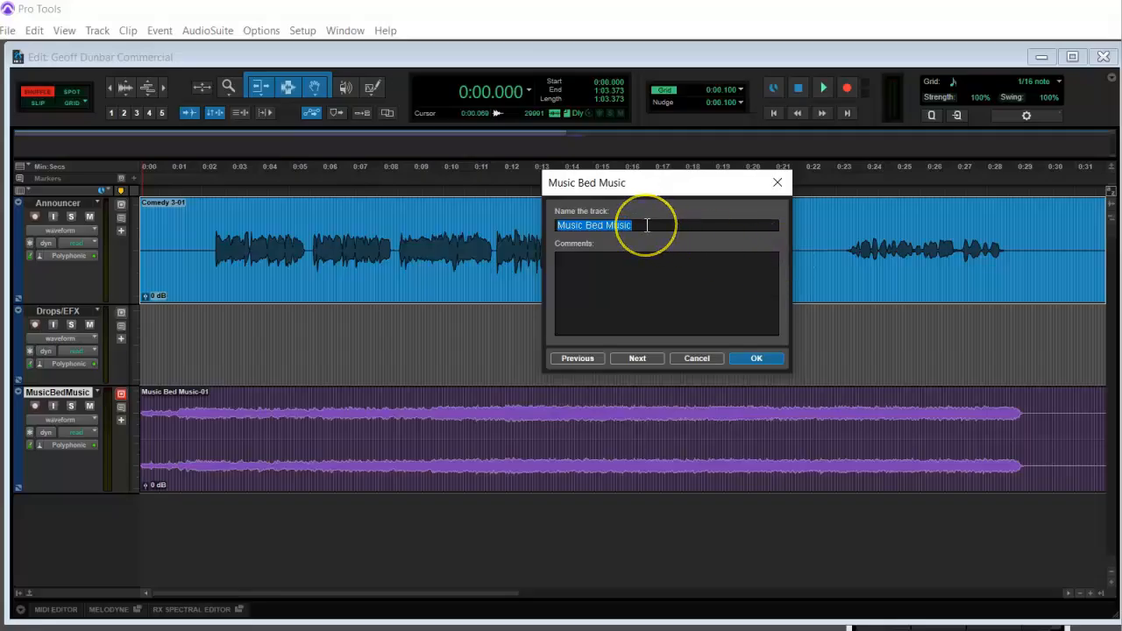
text(Music)
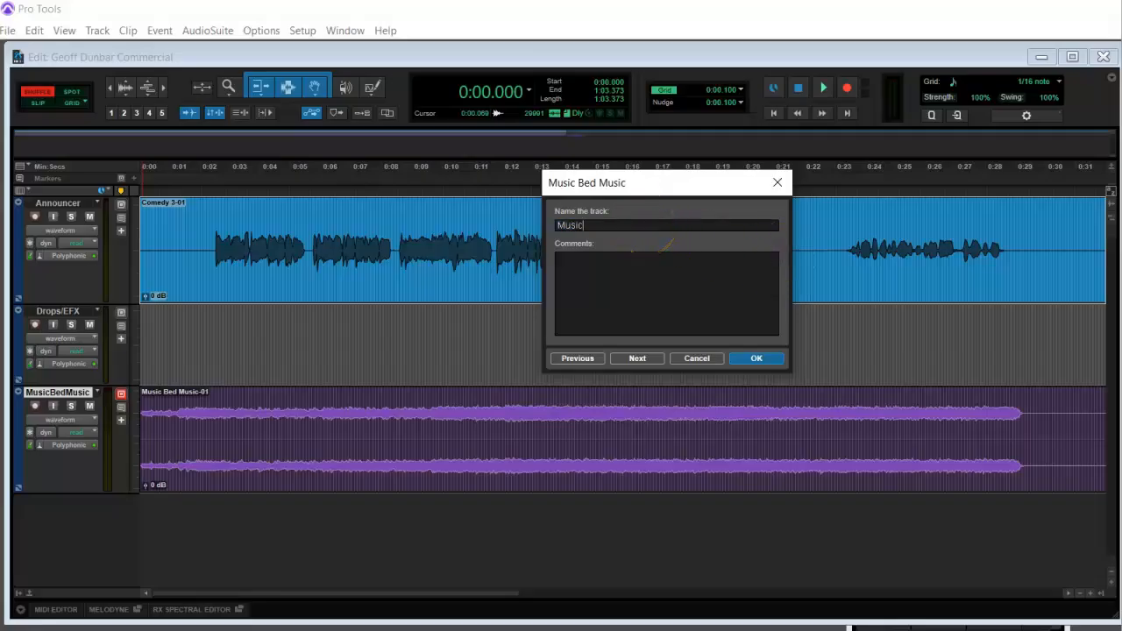
click(760, 358)
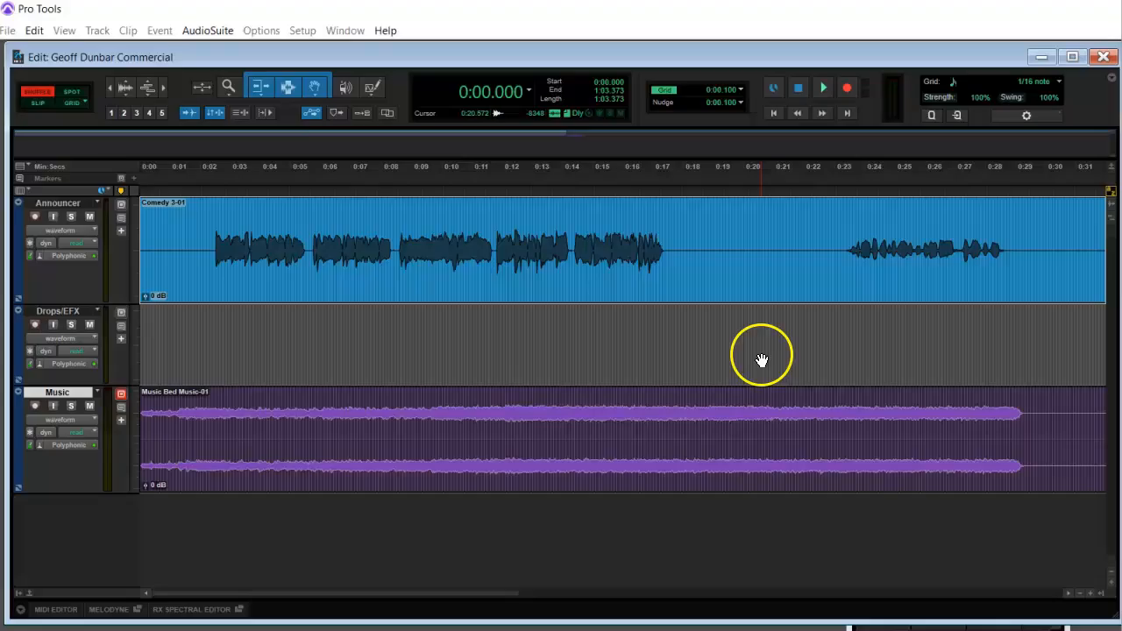
Inspect the tracks' input and output routing in the Mix window and look over the remaining Announcer audio along the timeline.
click(212, 241)
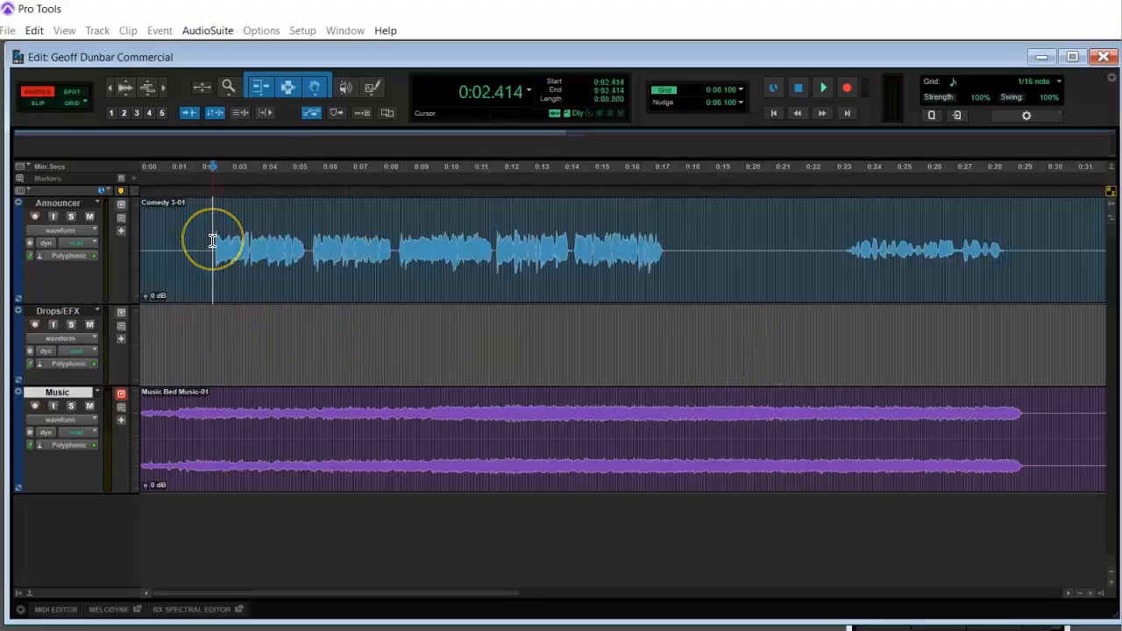
key(Return)
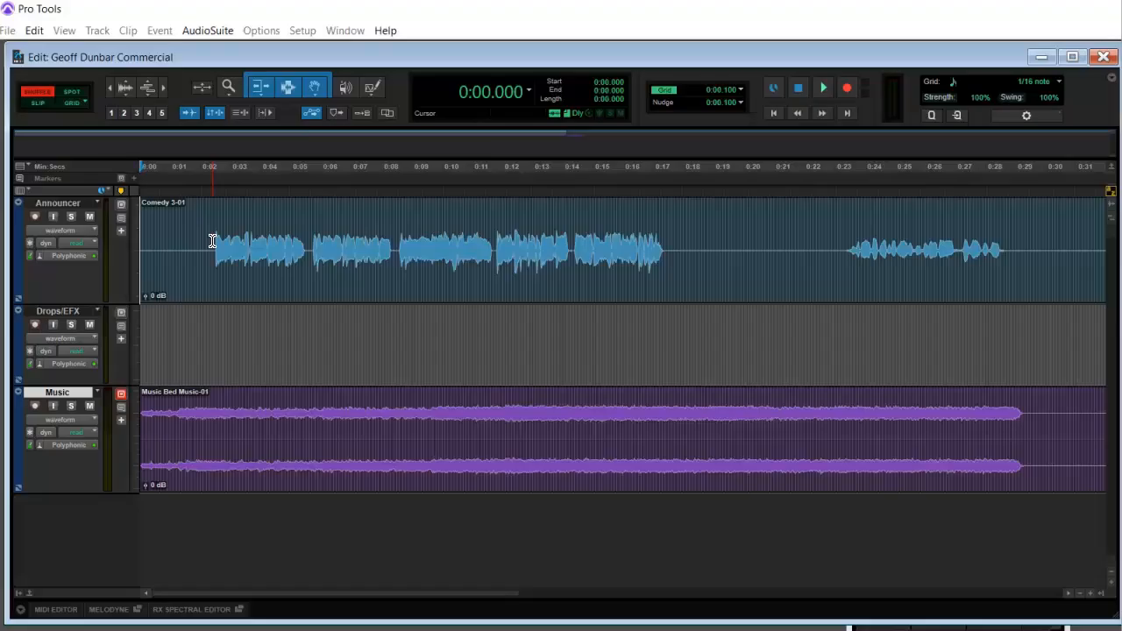
key(ctrl+equal)
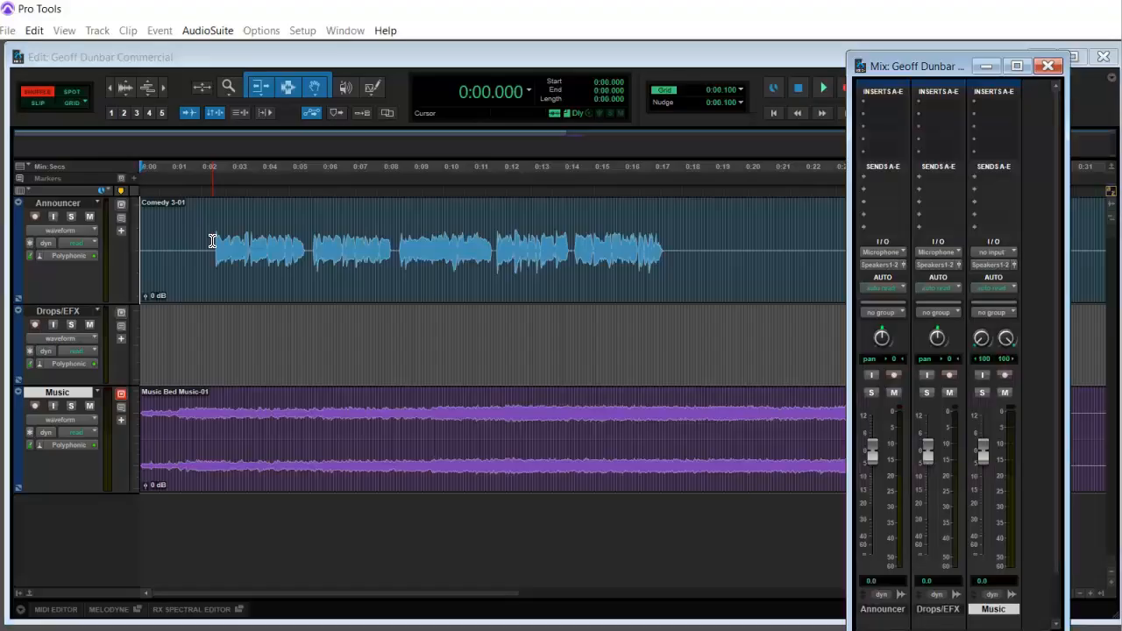
click(879, 264)
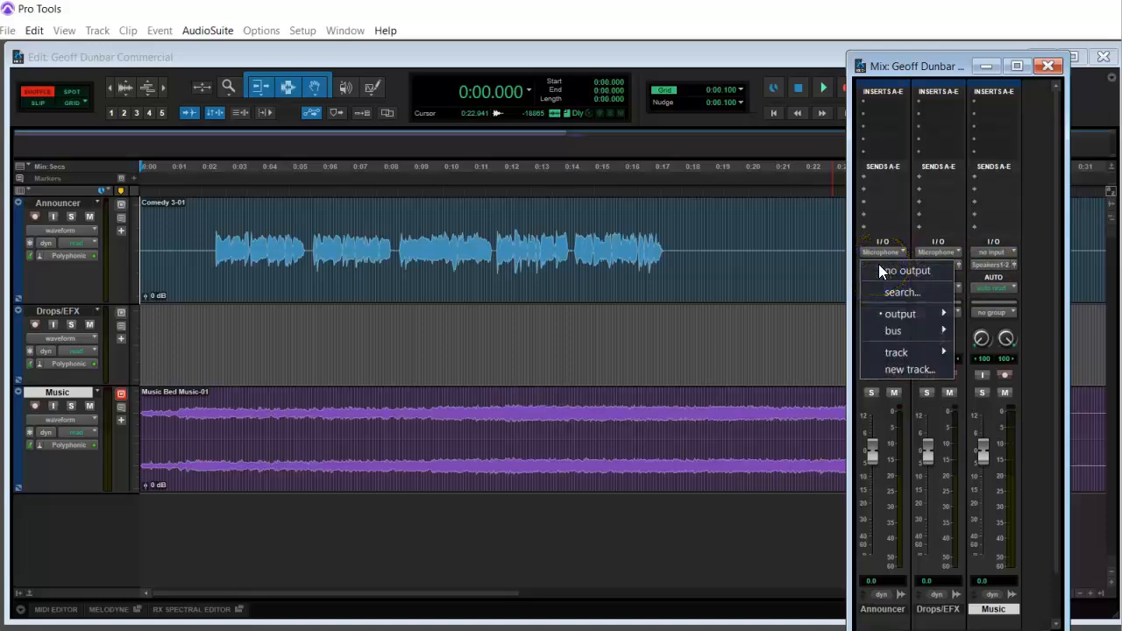
mouse_move(886, 305)
click(1058, 282)
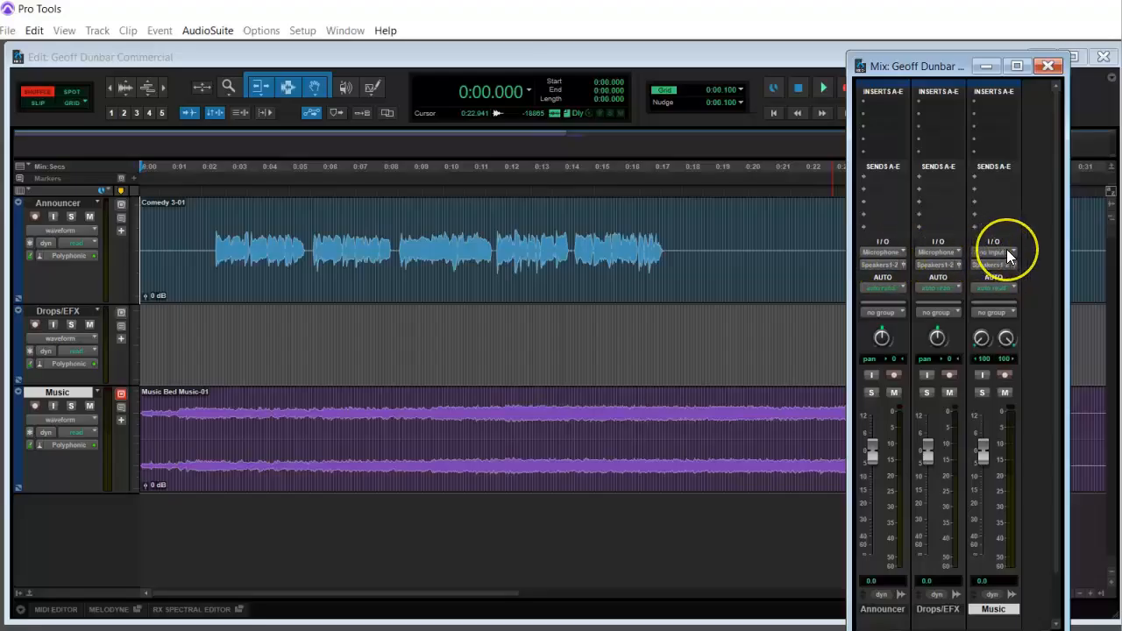
key(ctrl+equal)
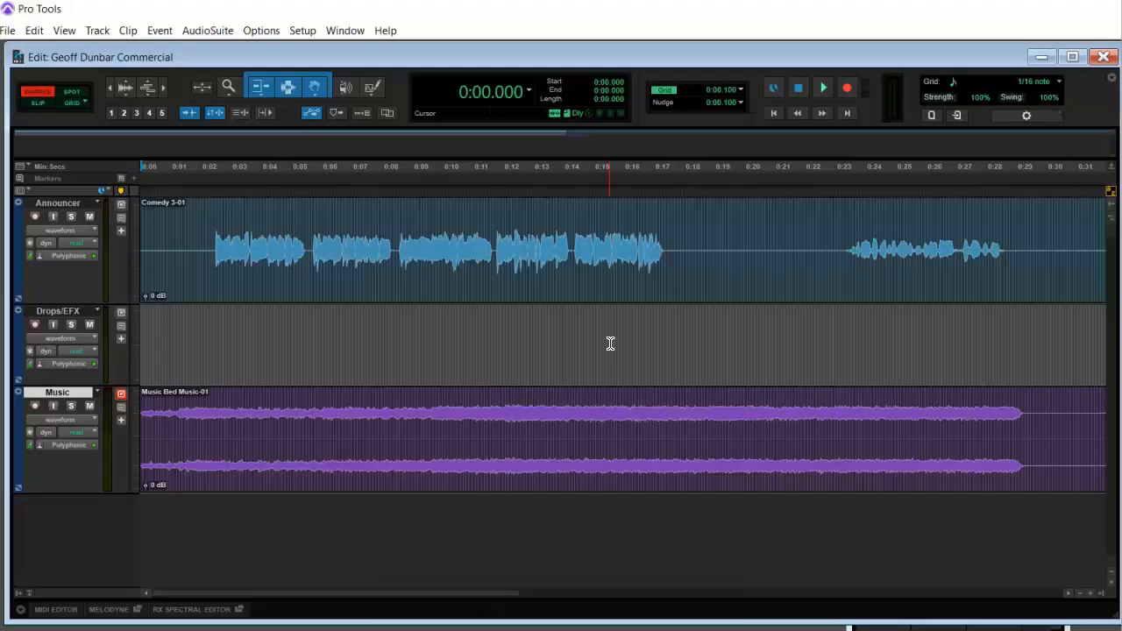
click(498, 318)
click(654, 479)
drag(341, 590, 703, 573)
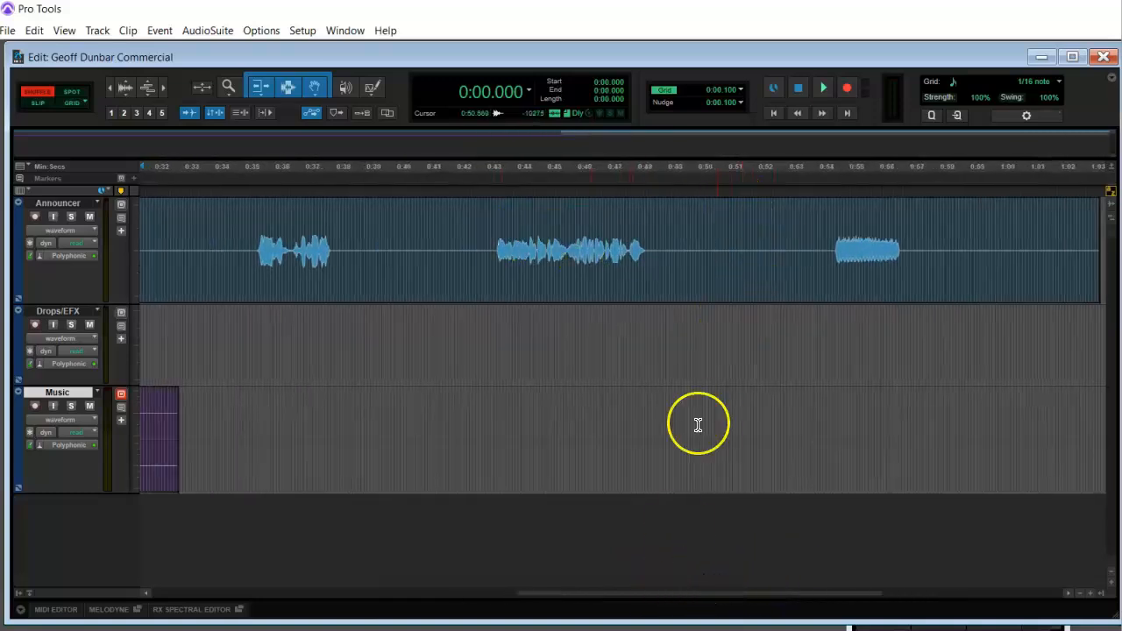
drag(787, 593, 419, 576)
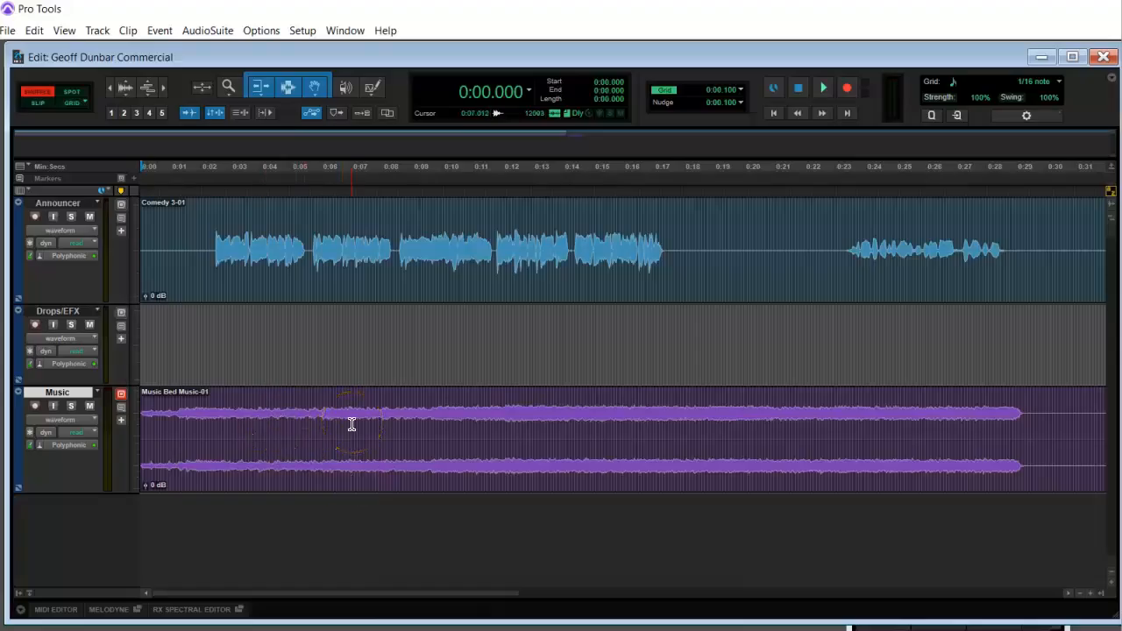
Mute the Music track and set the edit mode to Slip.
click(88, 406)
click(88, 406)
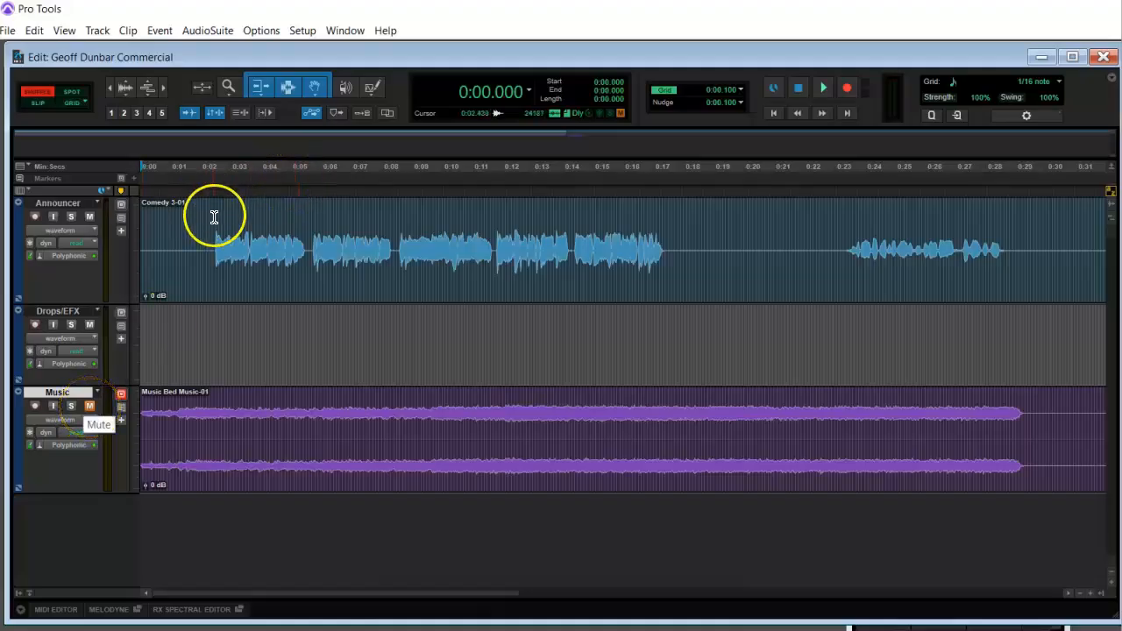
click(36, 101)
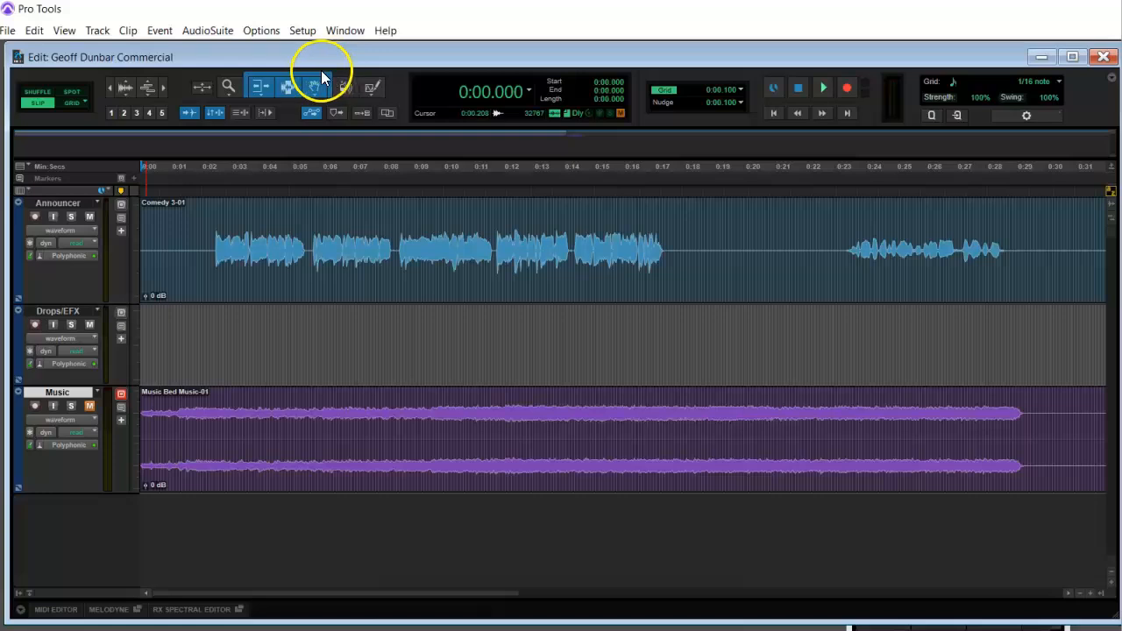
click(258, 80)
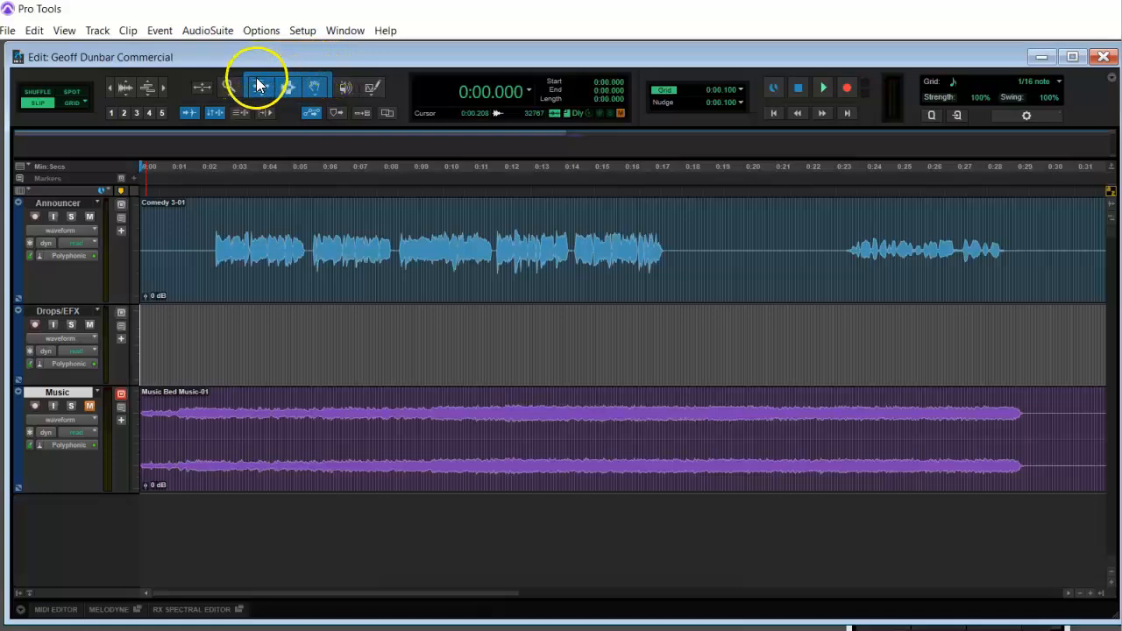
click(315, 89)
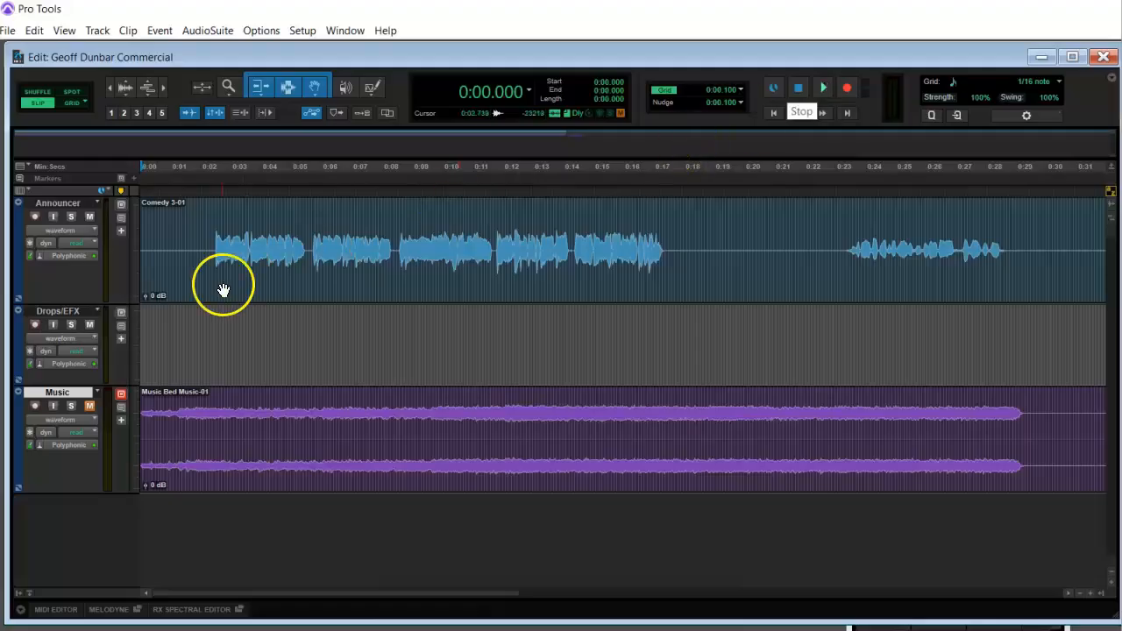
Play the Announcer audio from about 0:02.345 and separate the clip at about 0:11.726, in the gap after the third phrase.
click(210, 233)
click(215, 234)
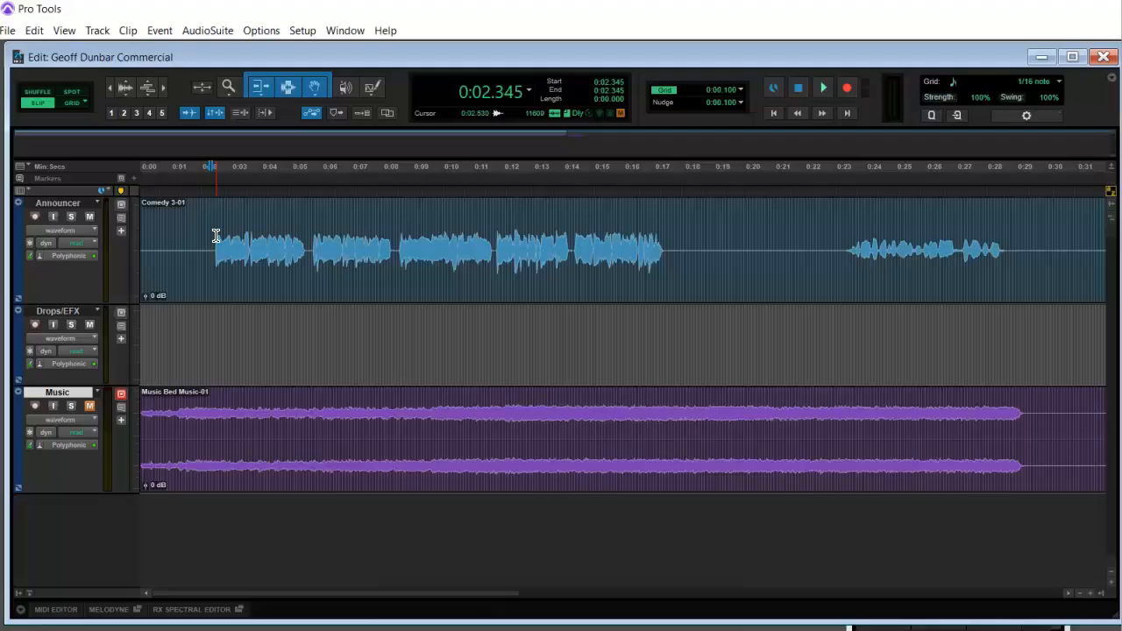
key(space)
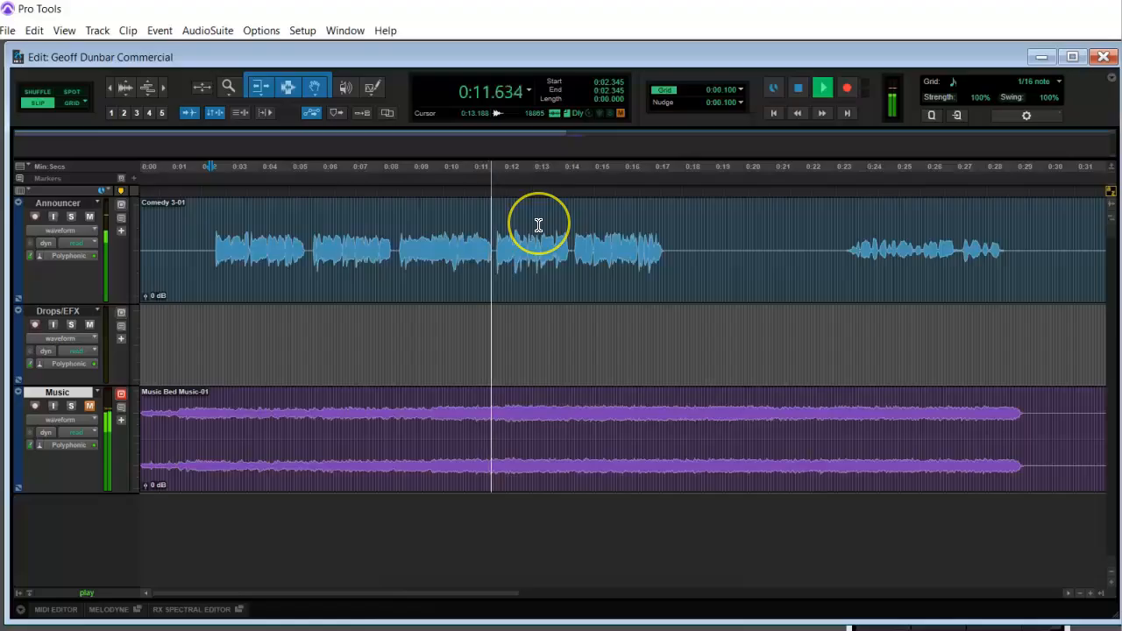
key(space)
click(495, 248)
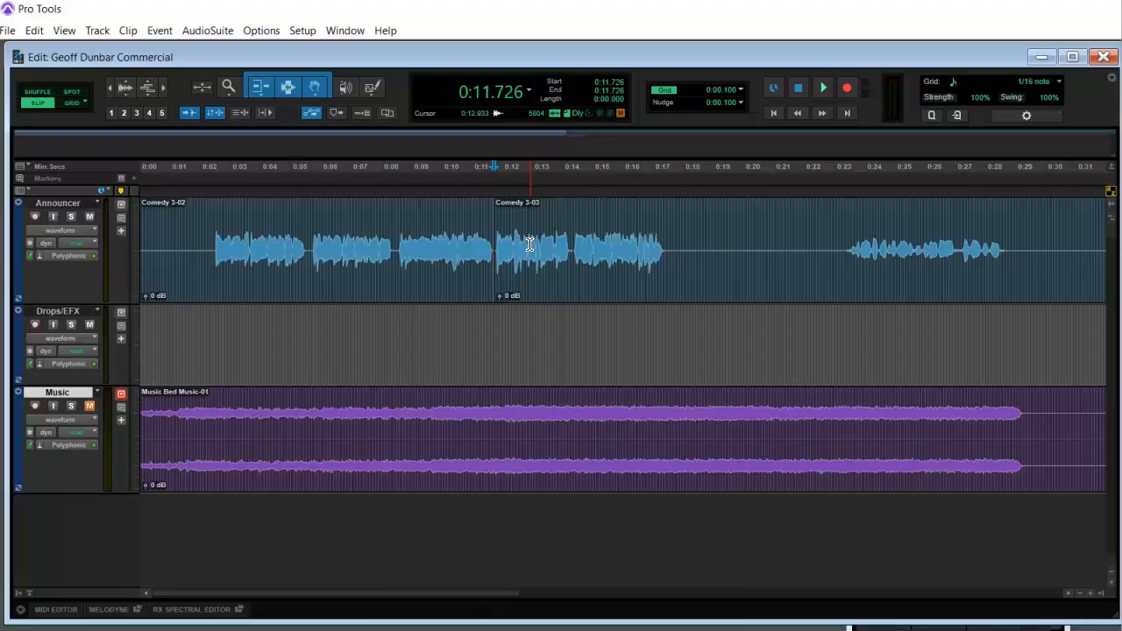
Play the Announcer track from about 0:11.215 and separate the clip at about 0:17.484, just after the fifth phrase.
click(461, 275)
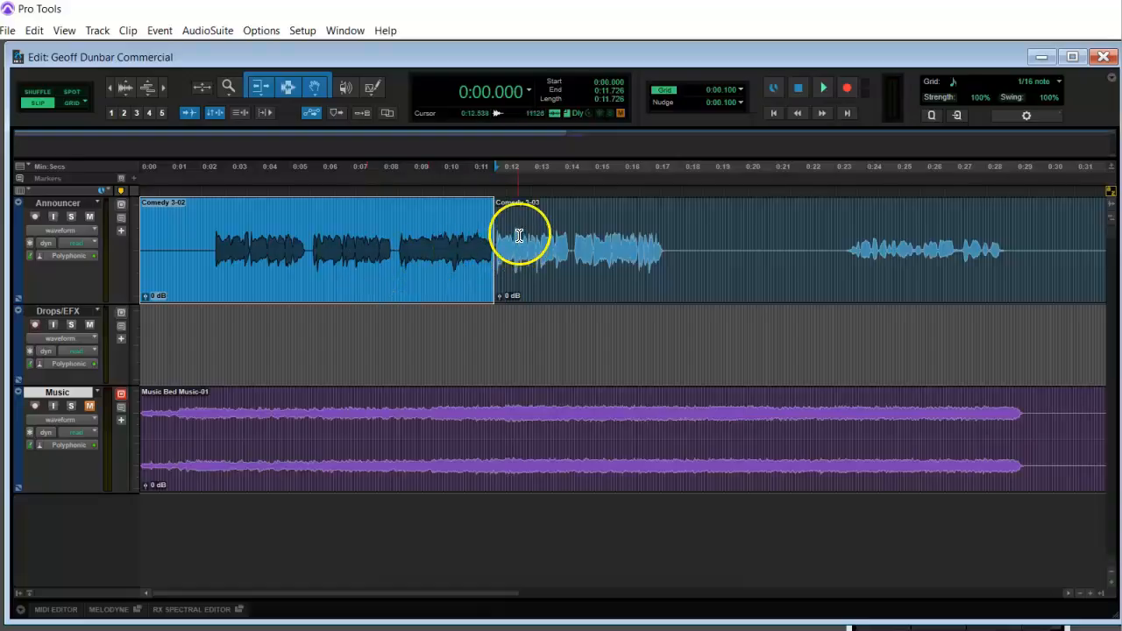
click(479, 217)
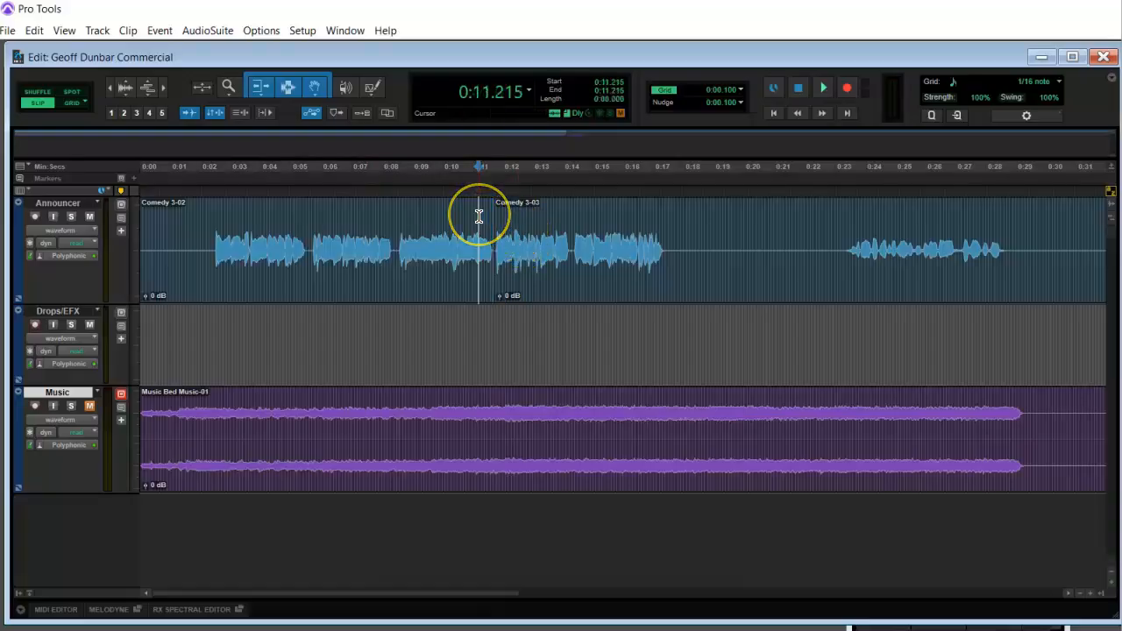
key(space)
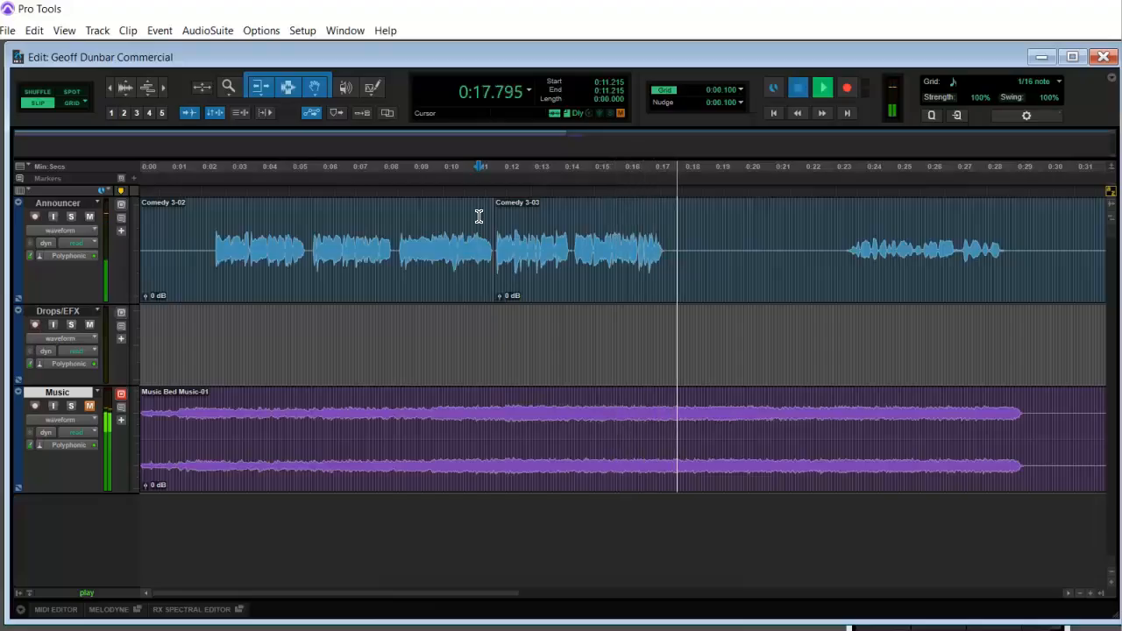
key(space)
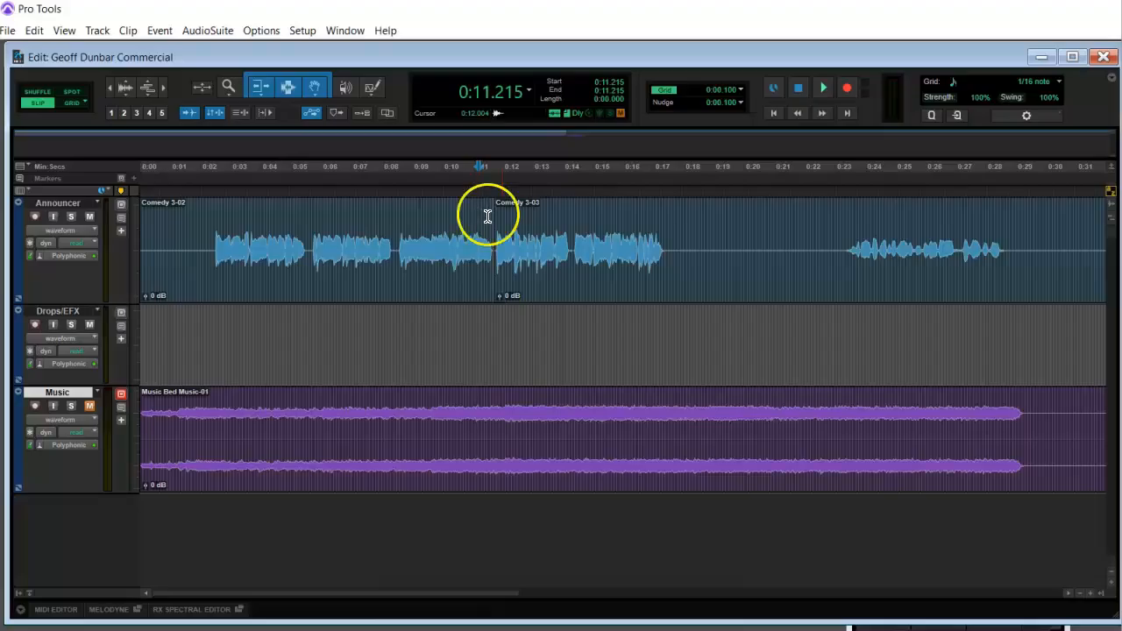
click(668, 246)
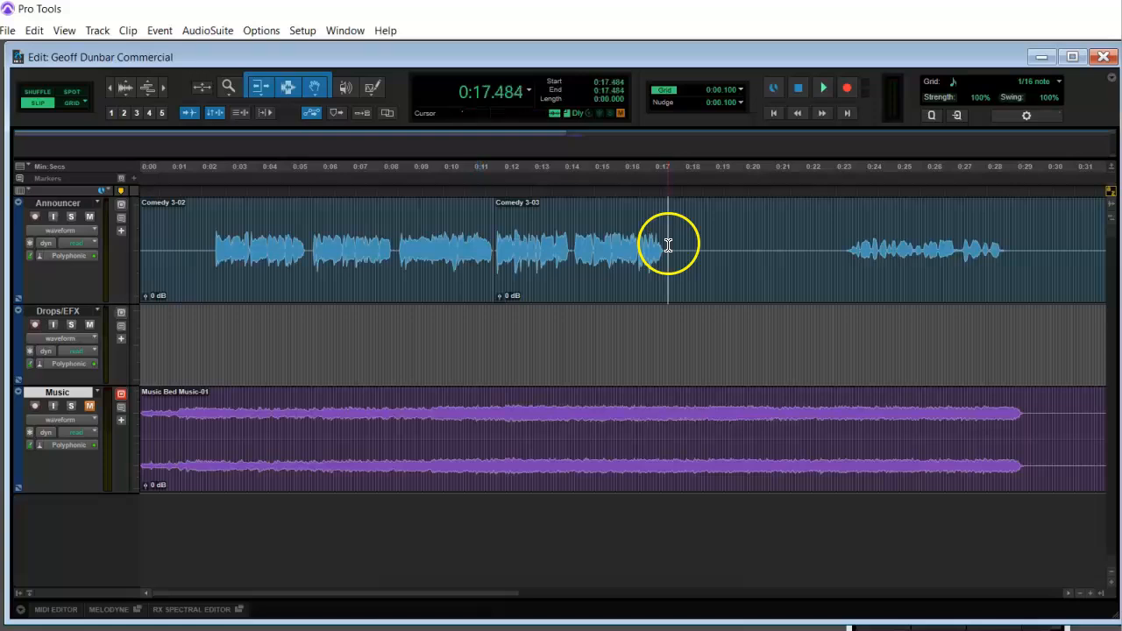
key(b)
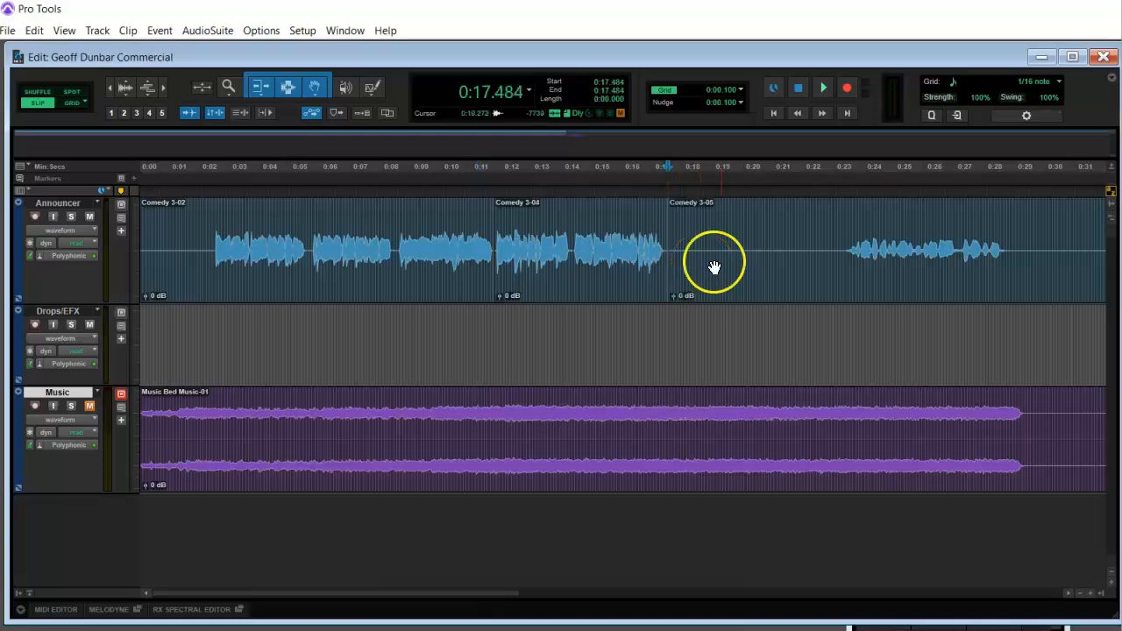
Audition the Announcer phrase starting after 0:23 and separate the clip around it, at about 0:23.196 and 0:28.723.
click(840, 238)
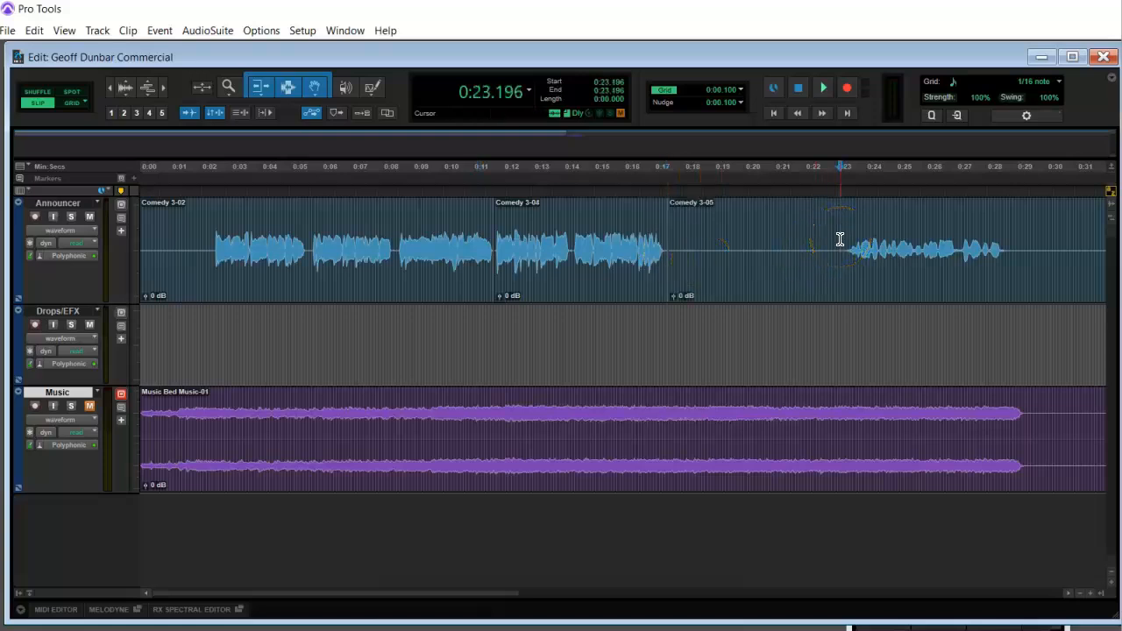
key(space)
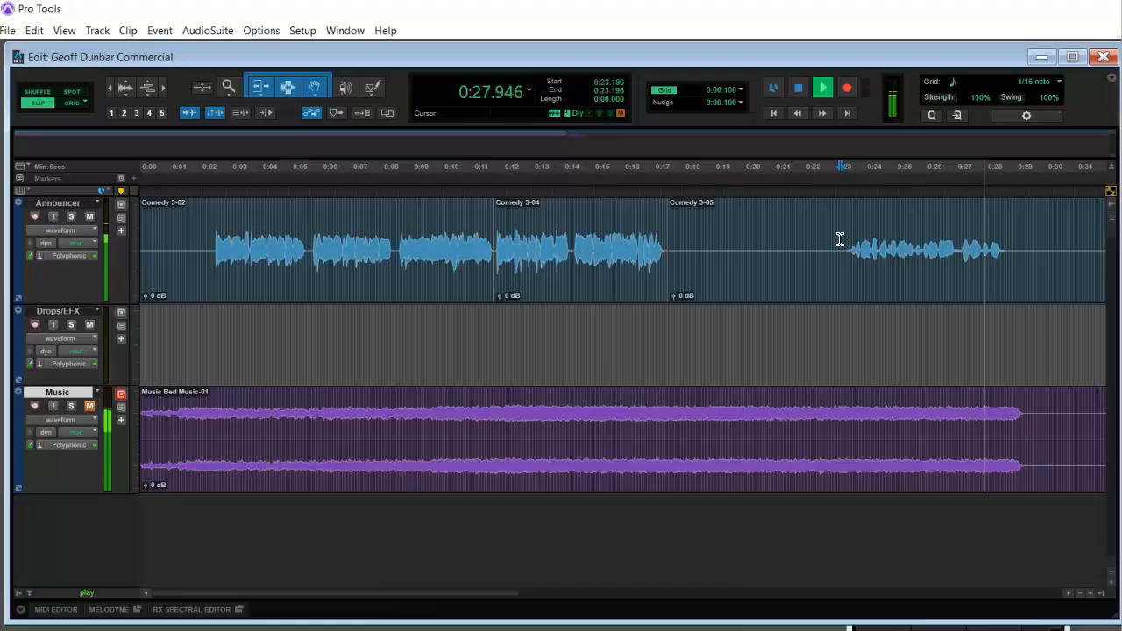
key(space)
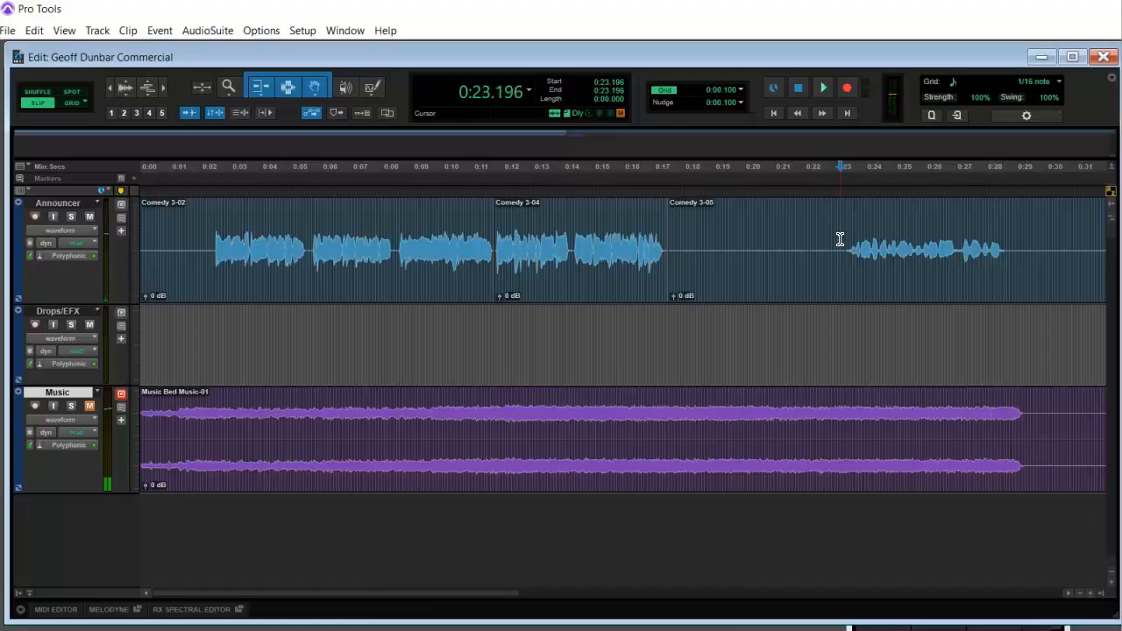
click(840, 238)
key(b)
click(1005, 243)
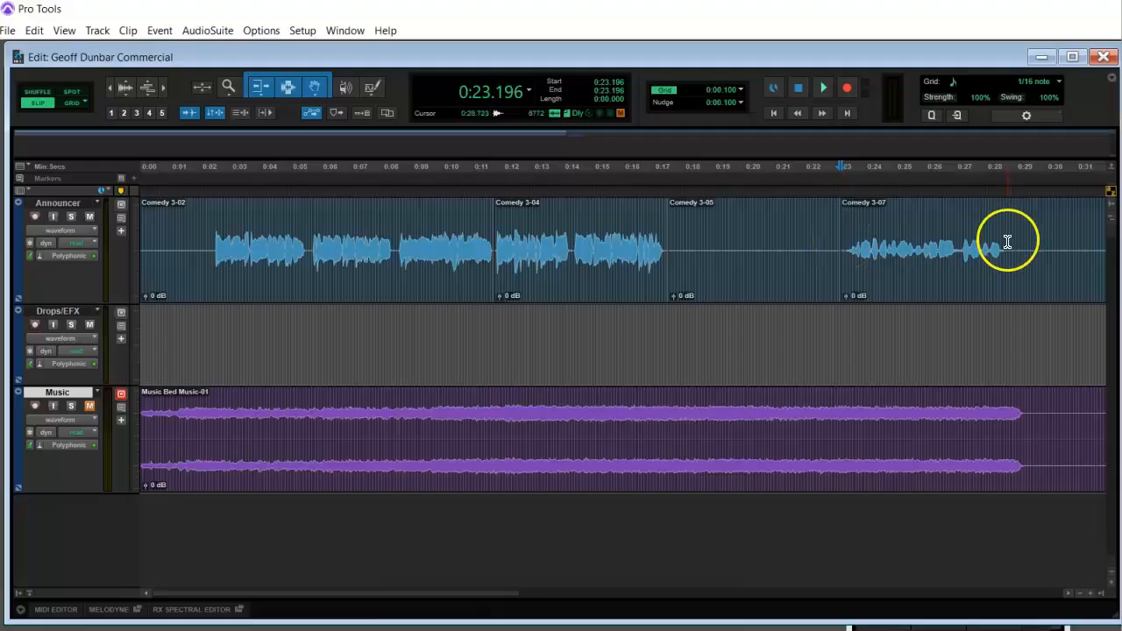
key(b)
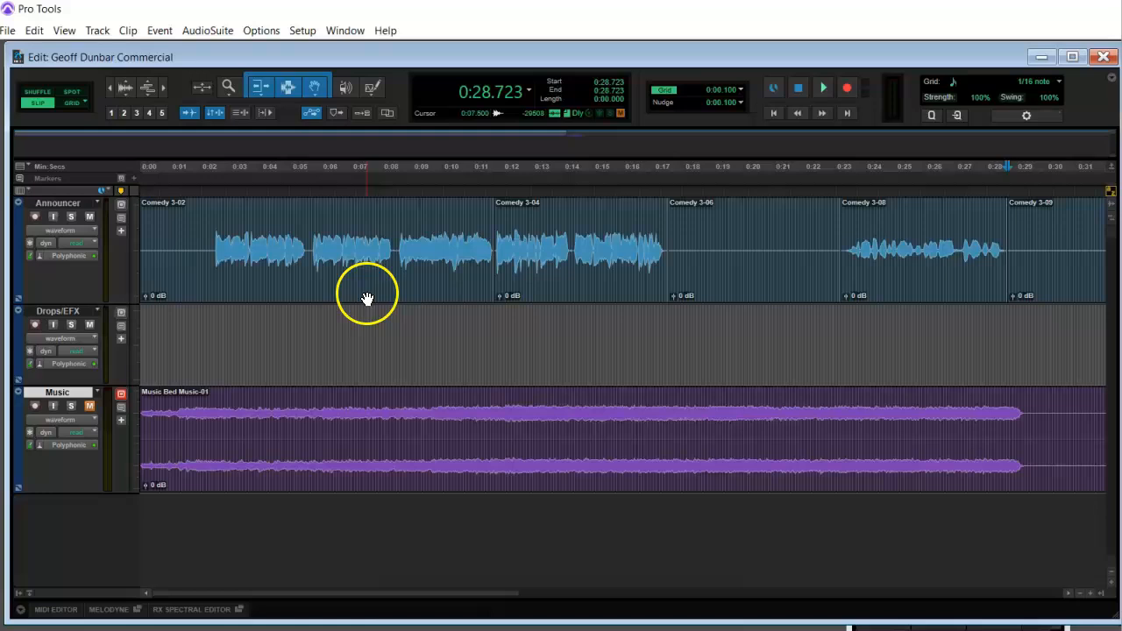
Rename the first clip on the Announcer track as "Announcer pt1".
double_click(323, 283)
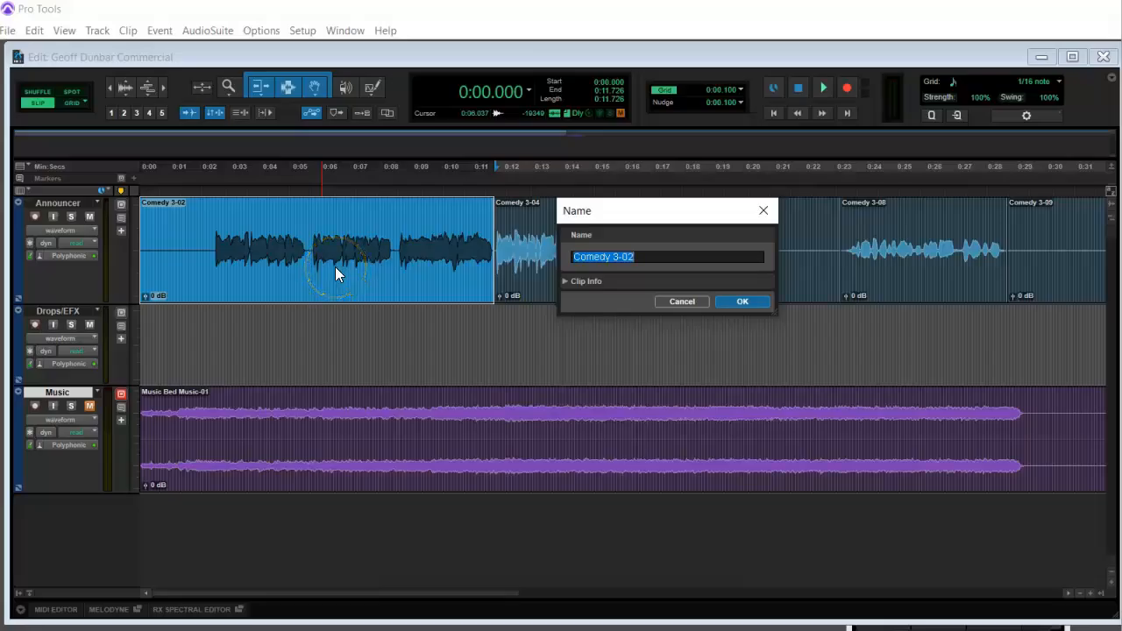
text(Announcer pt1)
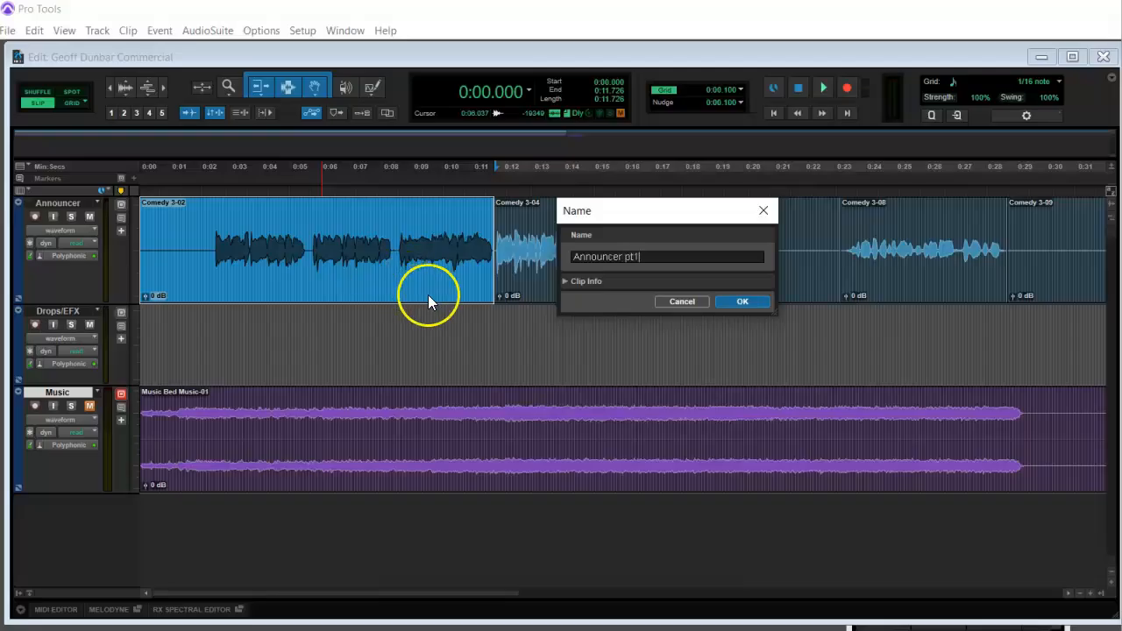
click(740, 301)
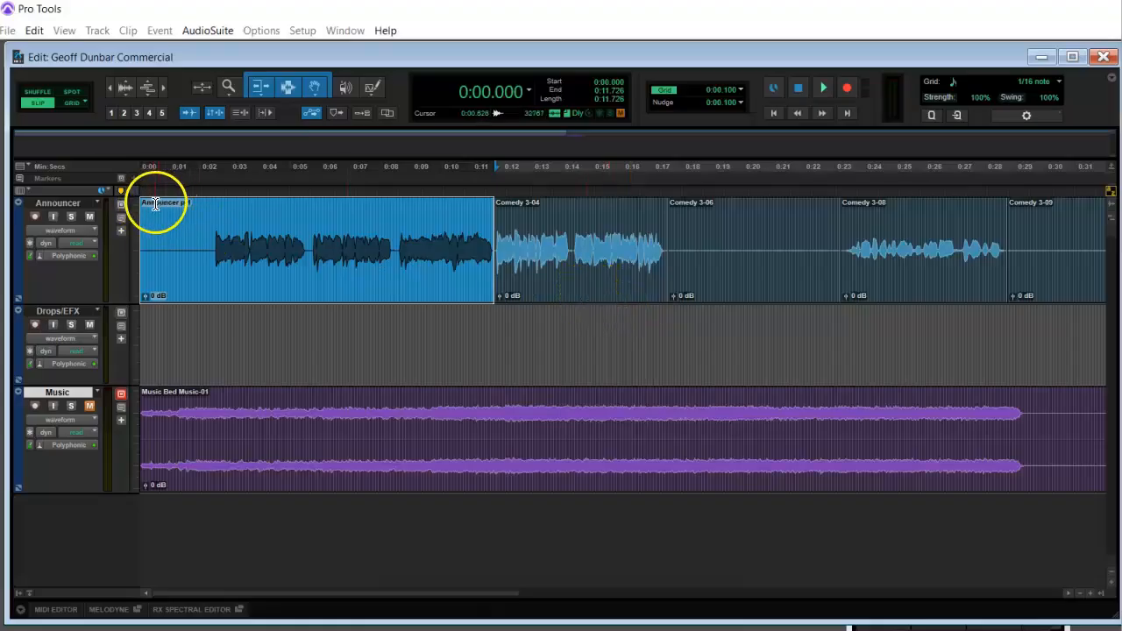
Rename the second clip on the Announcer track as "Announcer pt2" and delete the silent clip right after it.
double_click(572, 276)
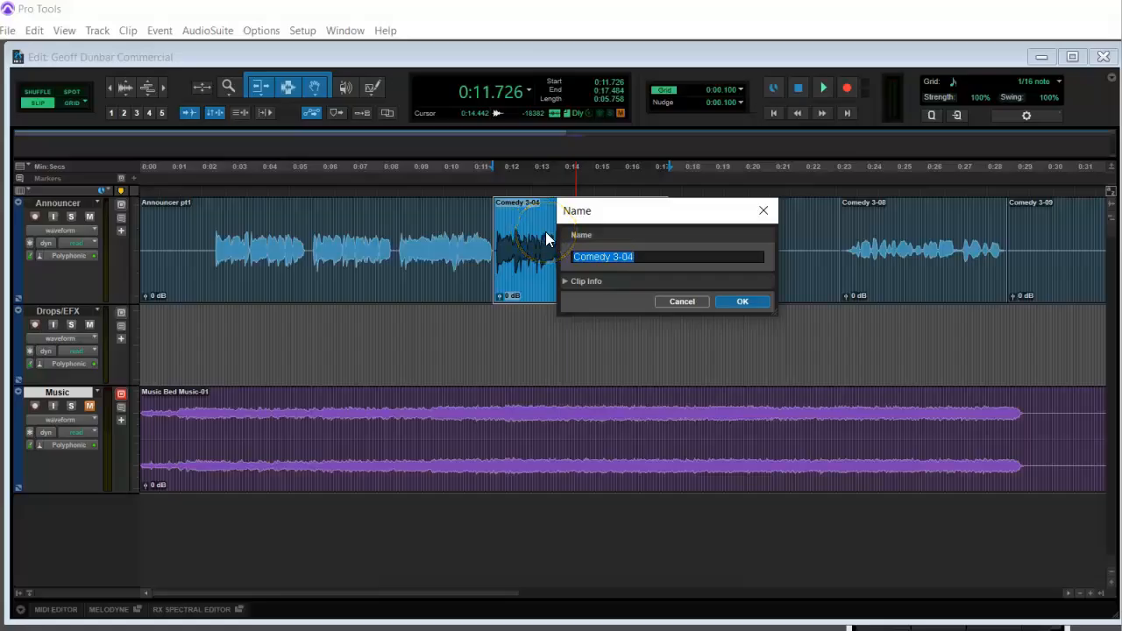
text(Announcer pt2)
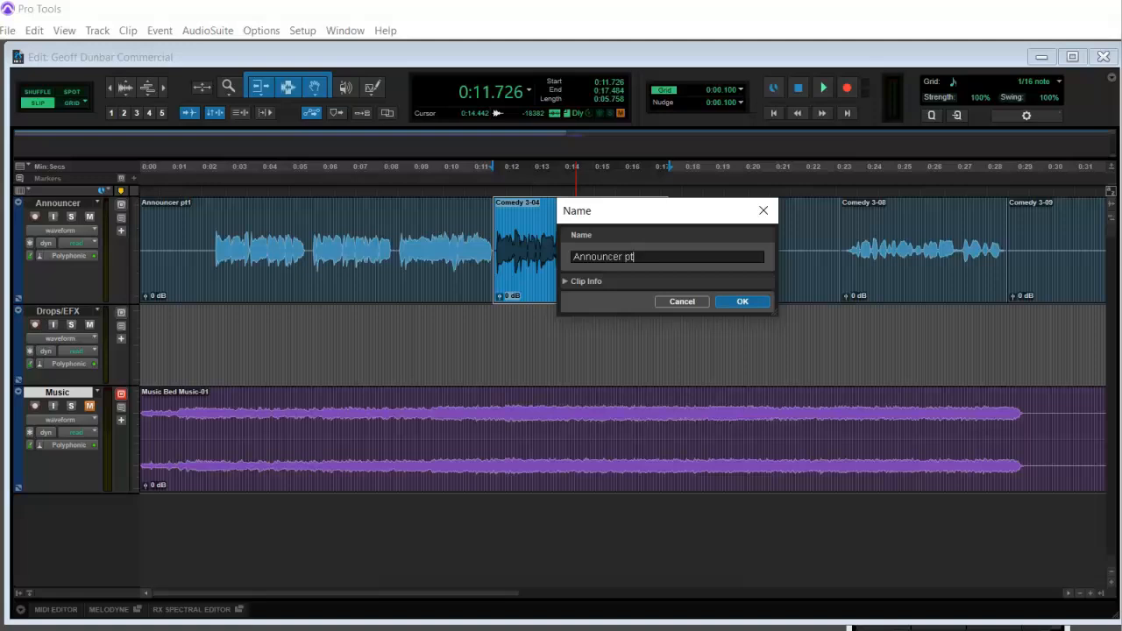
click(741, 301)
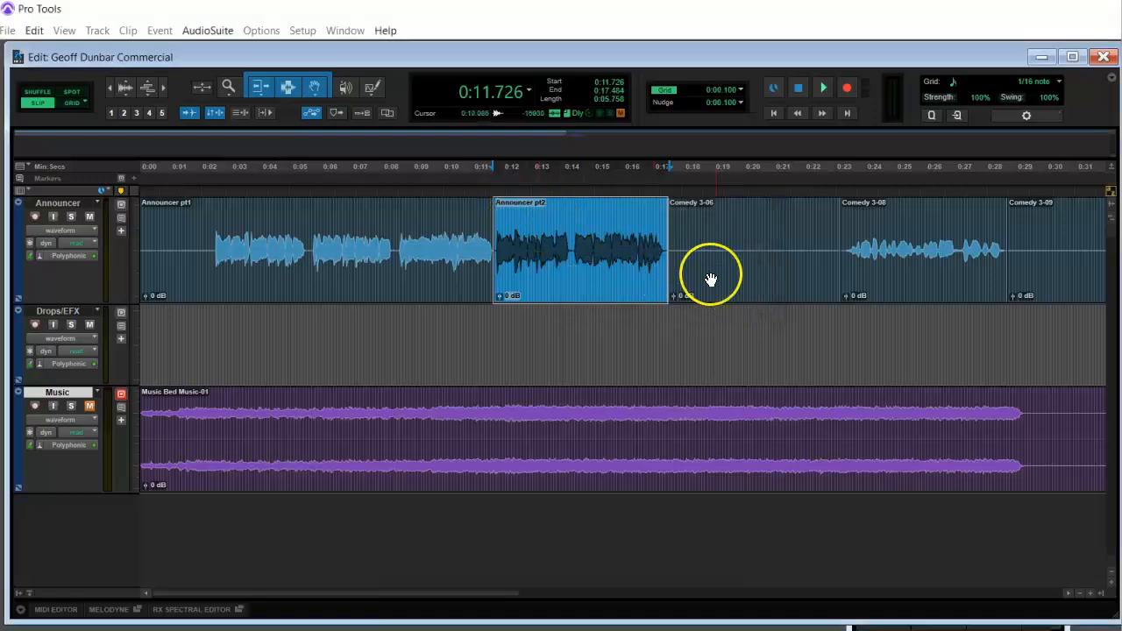
click(741, 279)
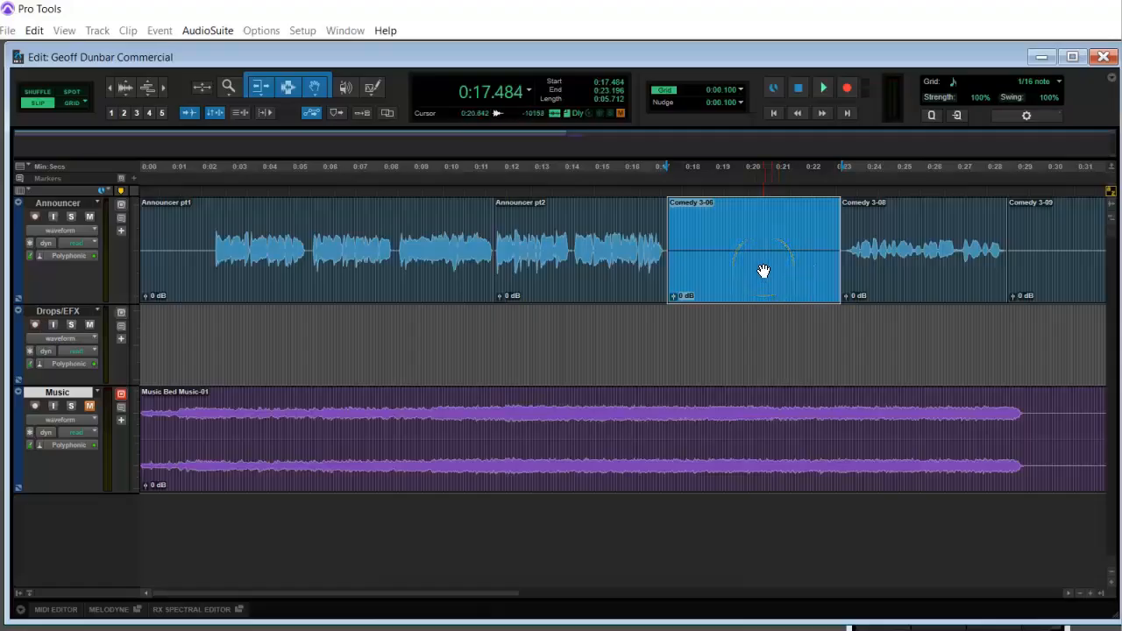
key(Delete)
Rename the Announcer track clip starting at 0:23.196 as "Funny Man pt1".
click(859, 279)
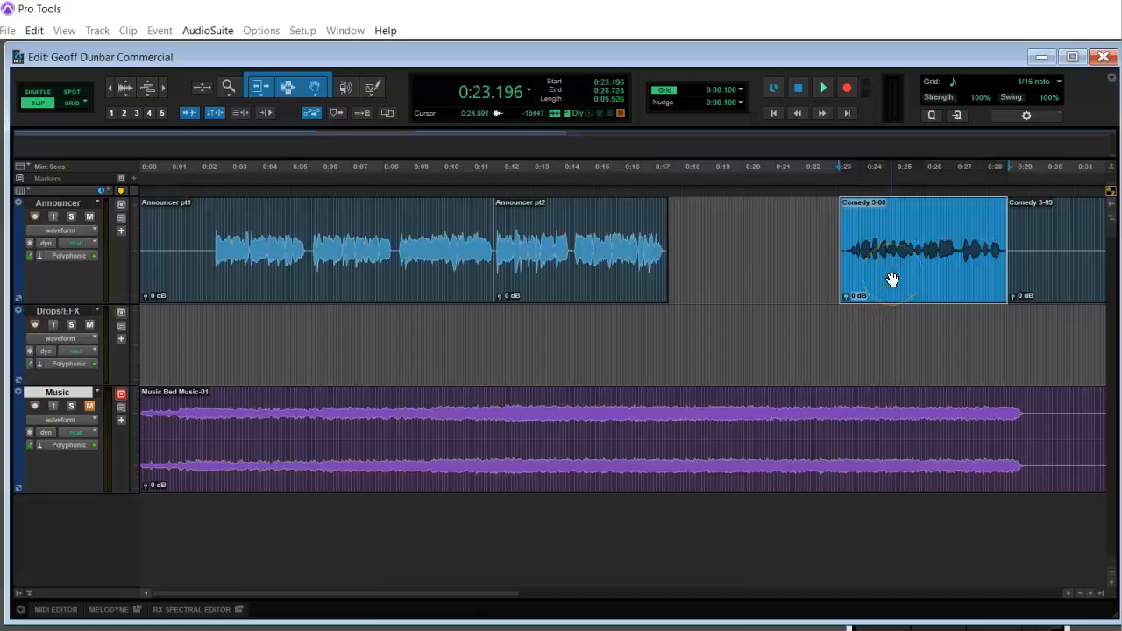
double_click(893, 279)
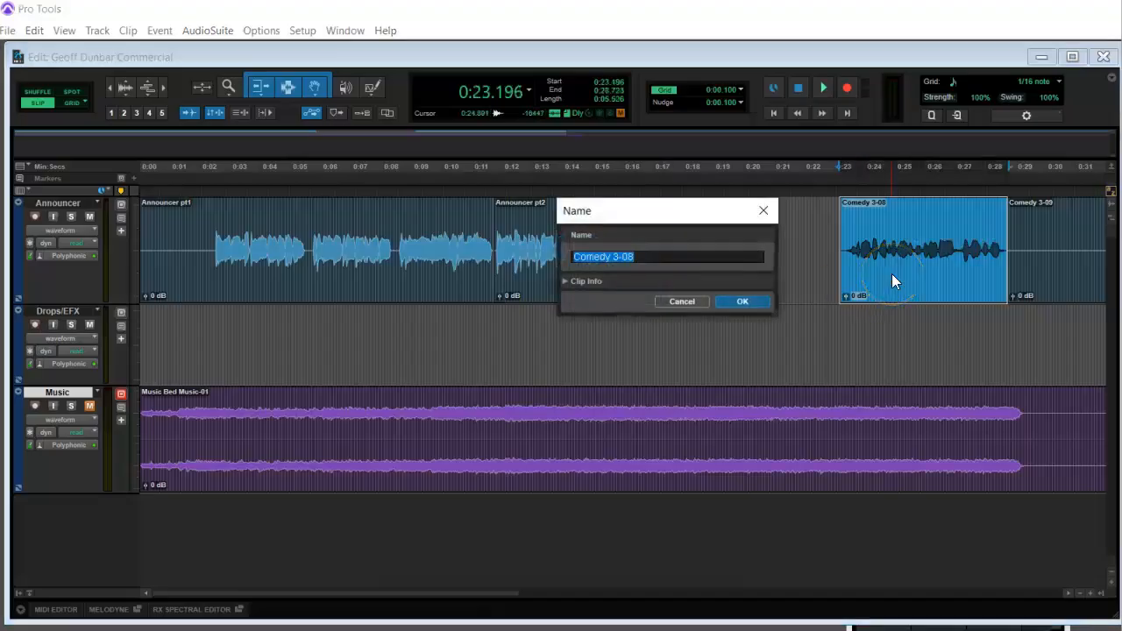
text(Funny Man pt1)
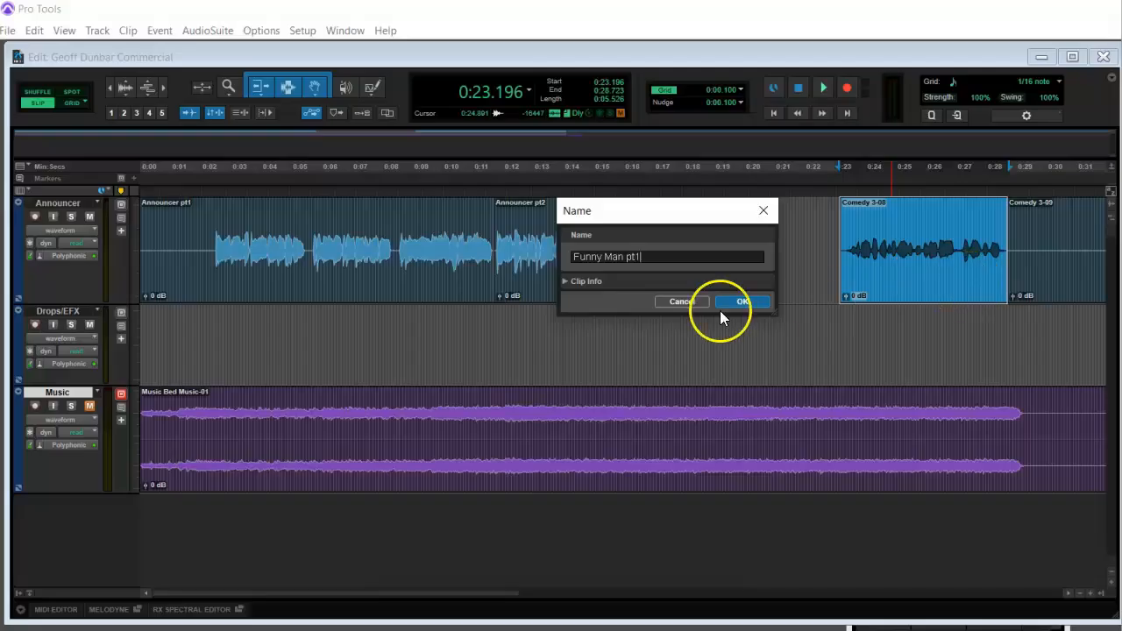
click(744, 302)
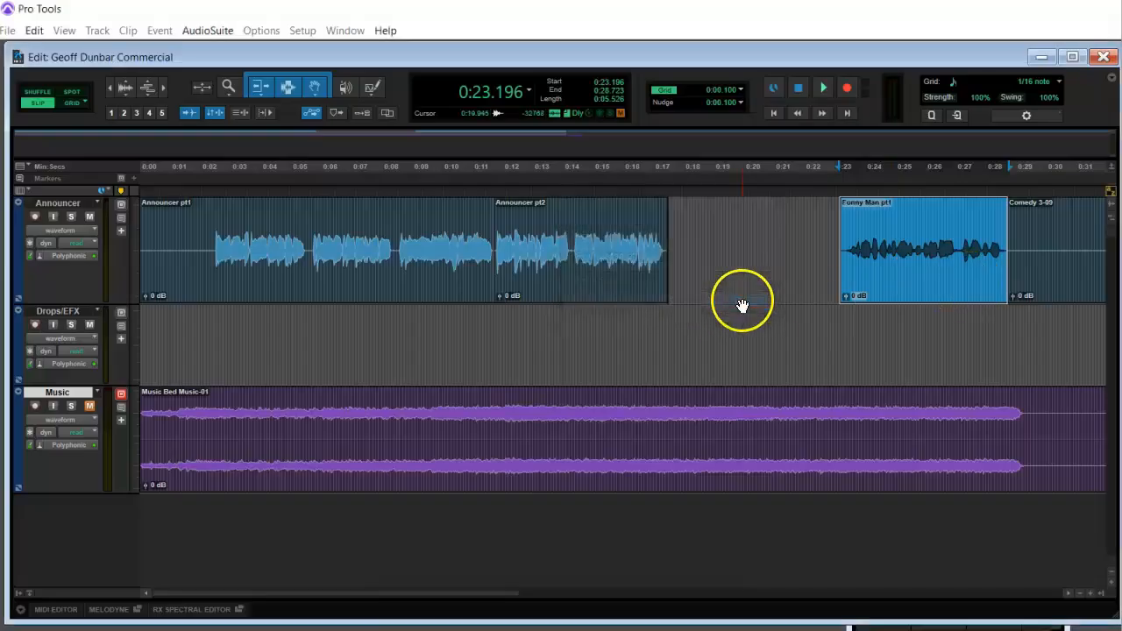
Separate the Announcer clip at 0:35.317, just before the next phrase, and delete the silent section between it and Funny Man pt1.
click(1024, 235)
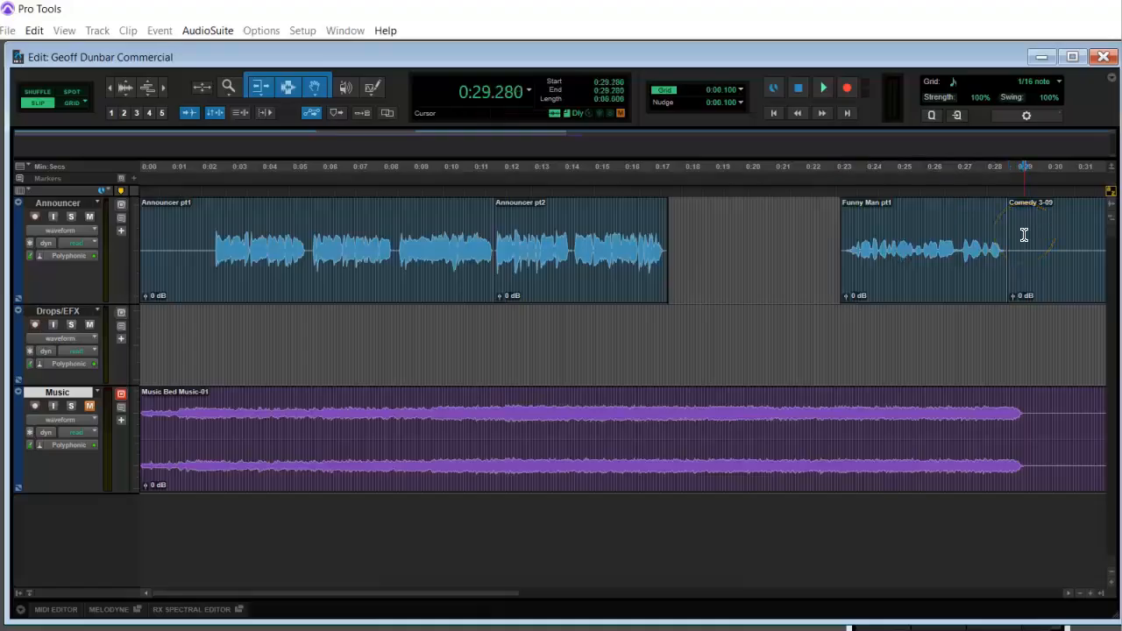
key(space)
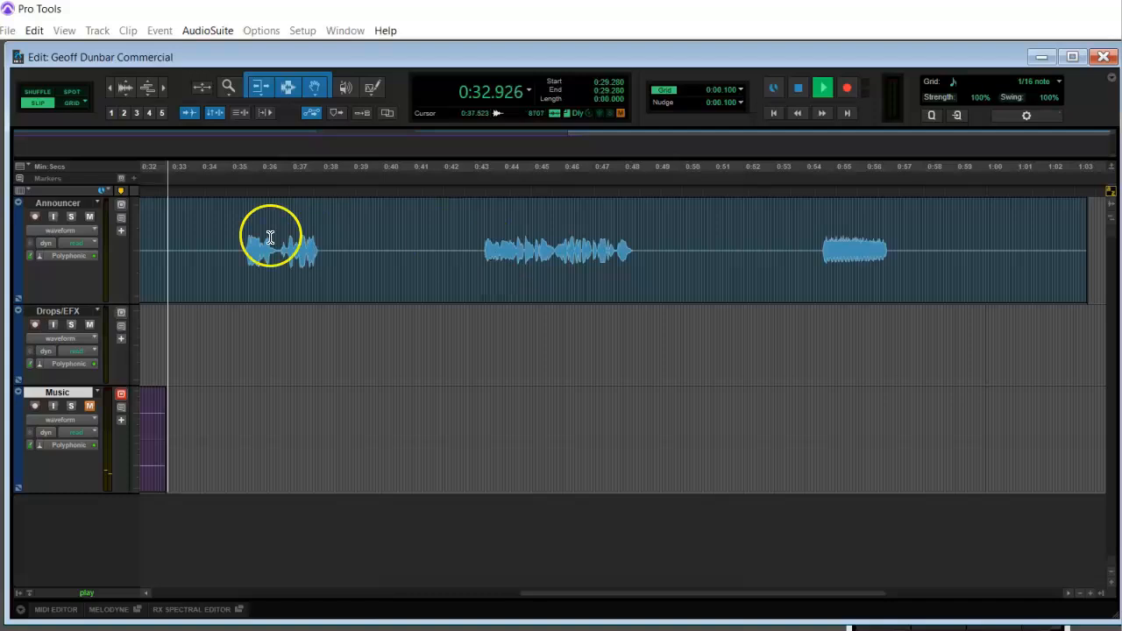
click(240, 234)
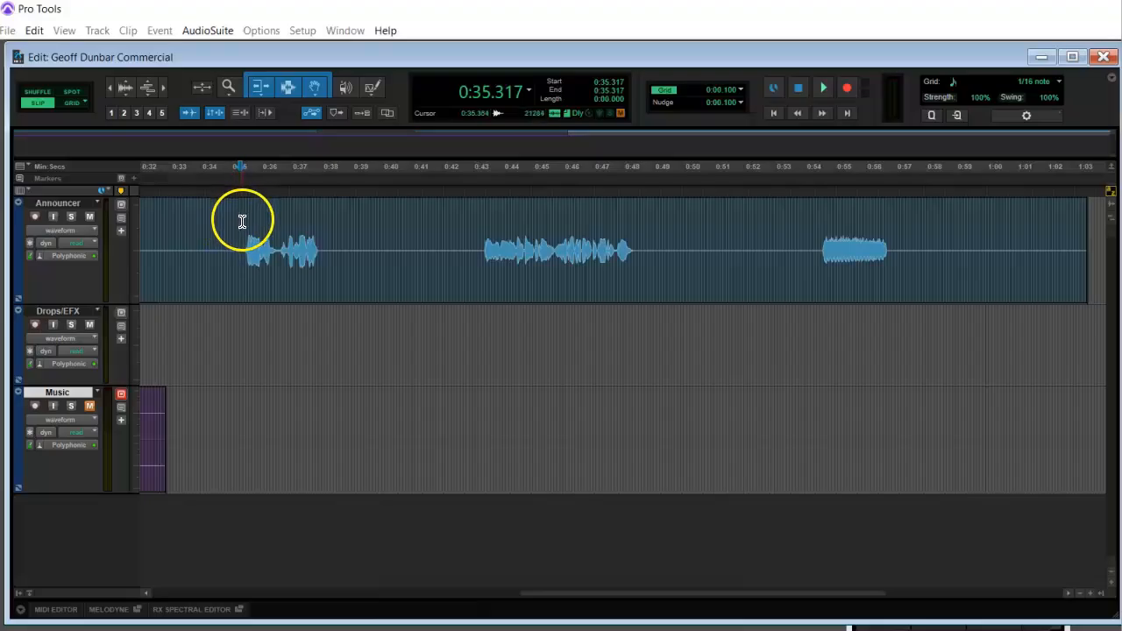
click(204, 265)
key(Delete)
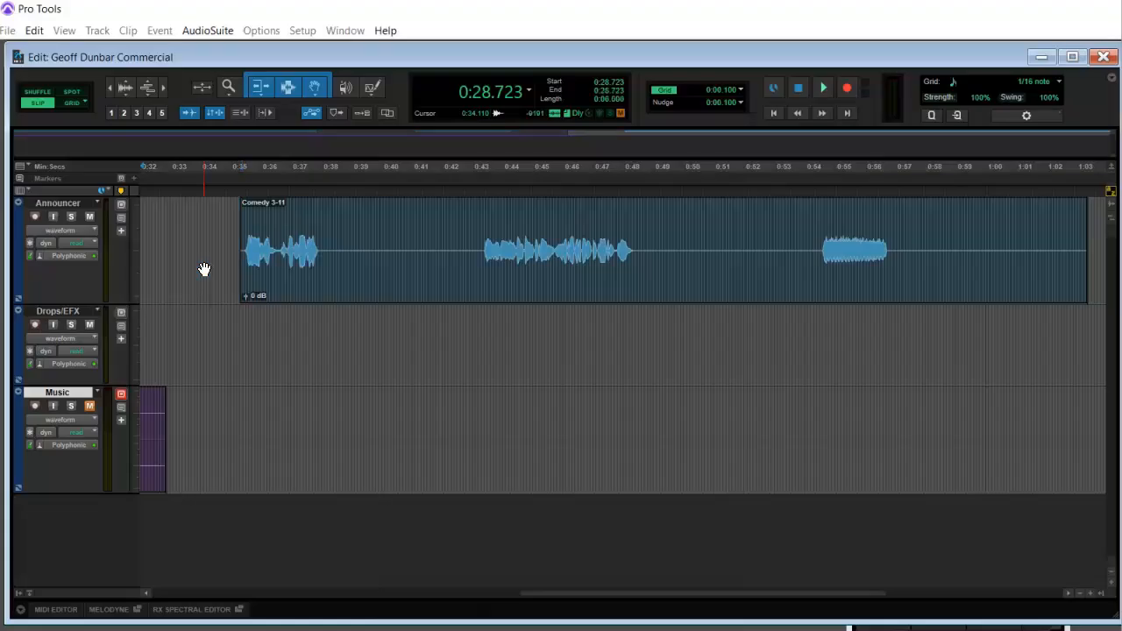
Audition the Announcer phrase from about 0:35.085 and separate the clip at about 0:38.150, just after the phrase.
click(233, 227)
key(space)
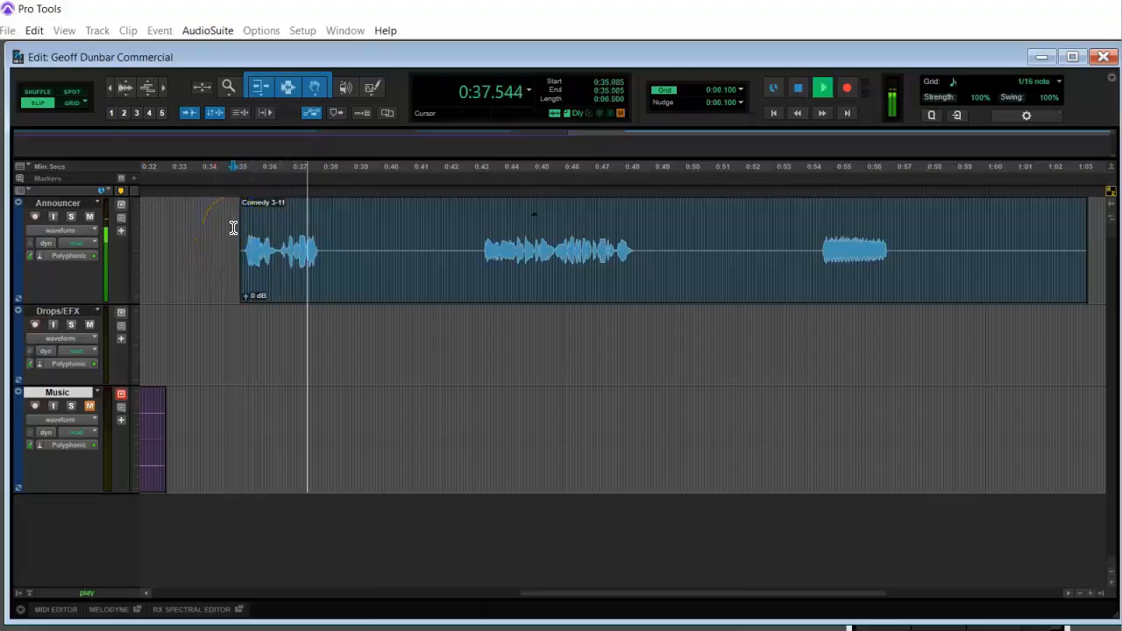
key(space)
click(321, 241)
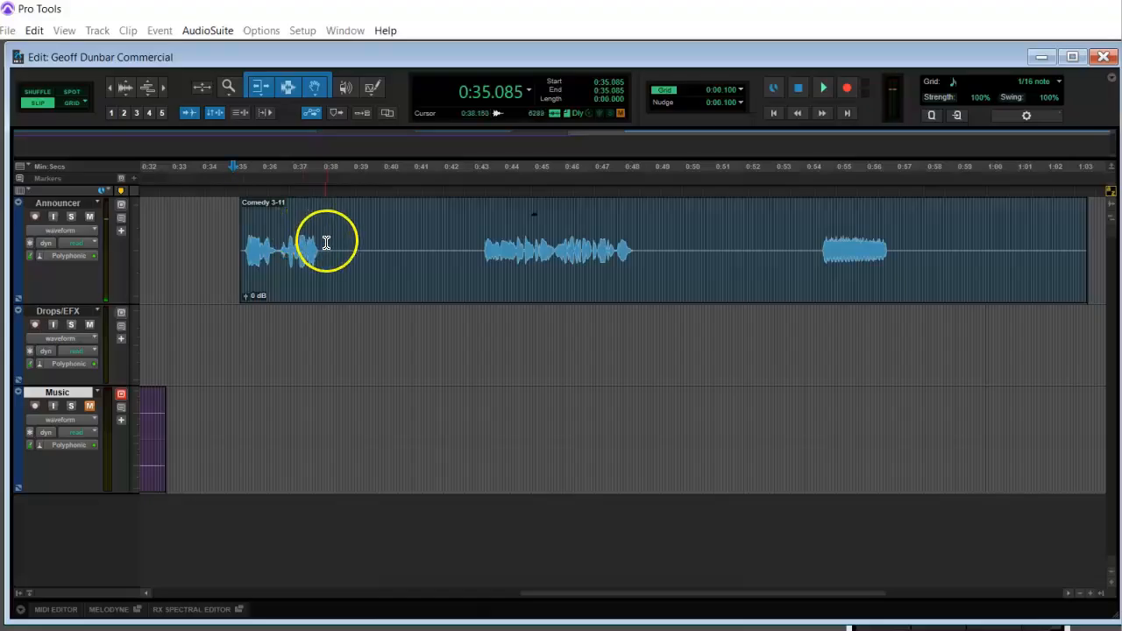
key(ctrl+e)
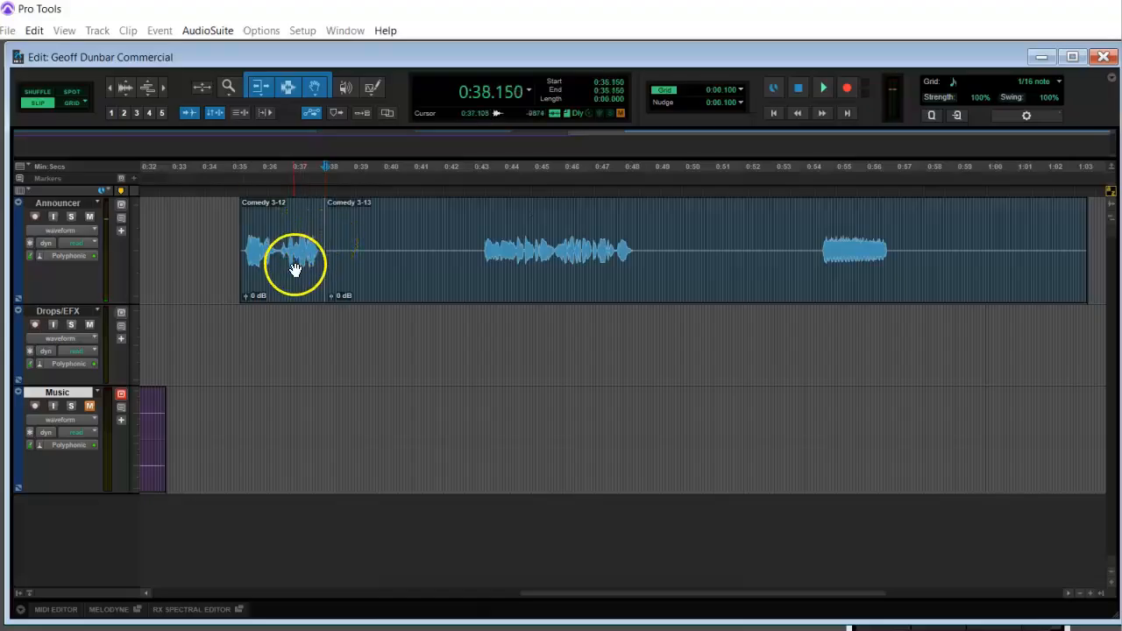
Rename the separated clip from 0:35.317 to 0:38.150 as "Funny Man pt2".
double_click(295, 264)
text(Fu)
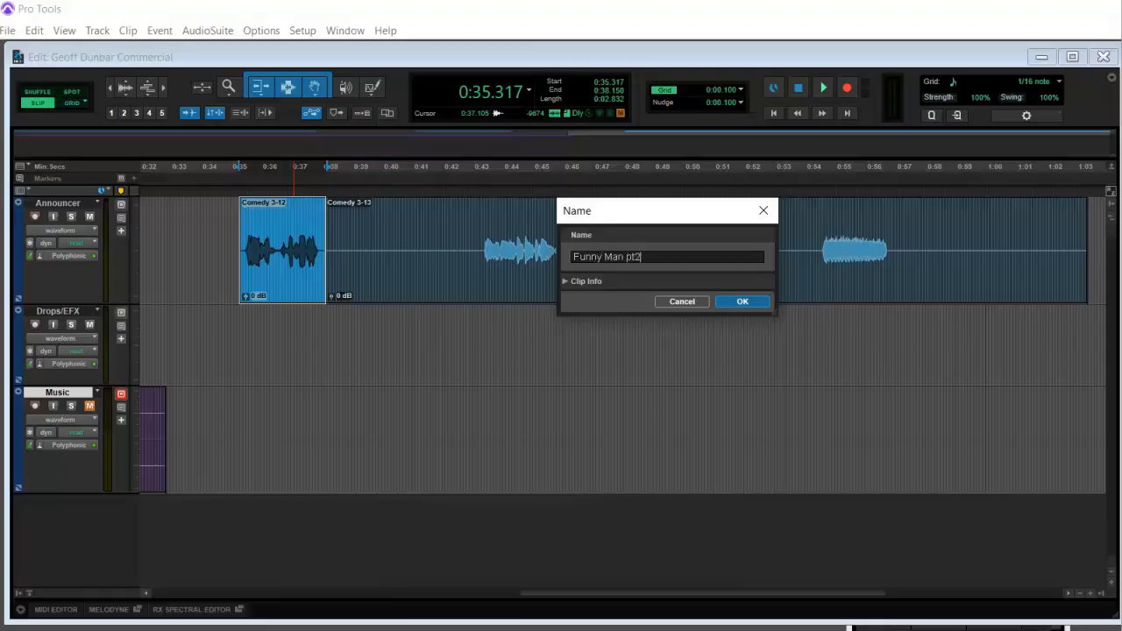
text(nny Man pt2)
key(Return)
Separate the Announcer clip at about 0:43.212, before the next phrase, and delete the silent clip following Funny Man pt2.
click(355, 250)
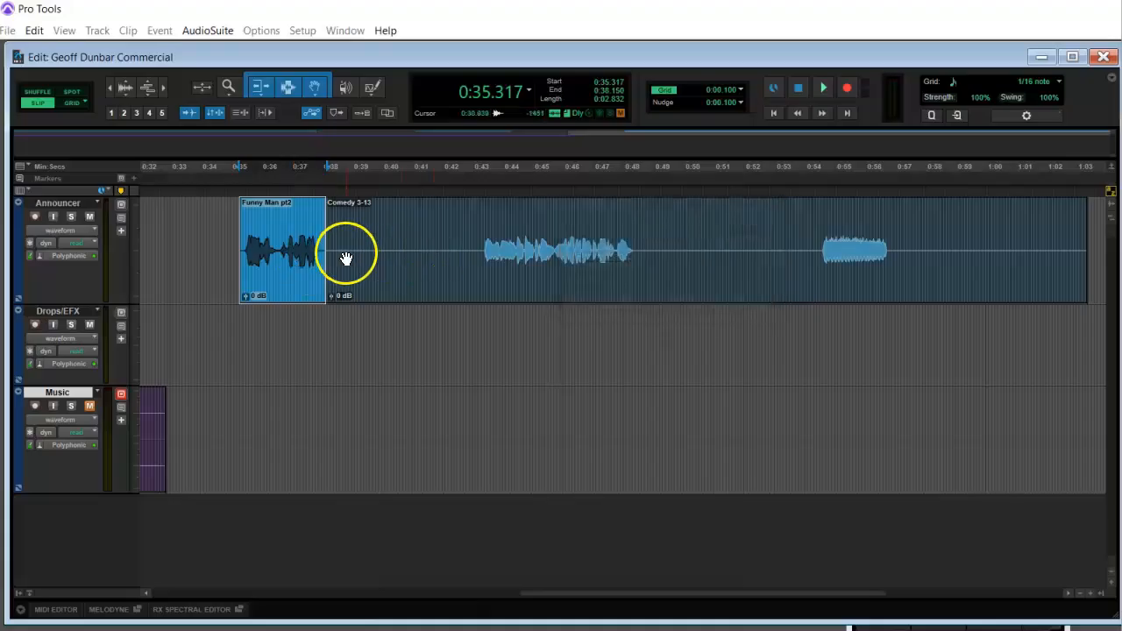
click(479, 244)
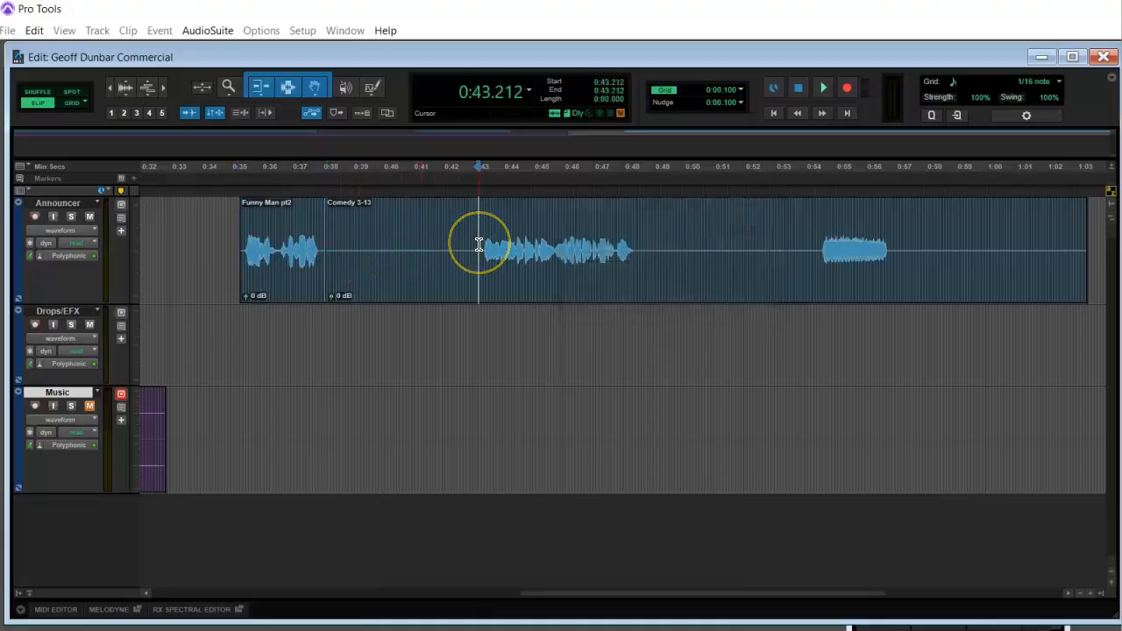
key(ctrl+e)
click(448, 260)
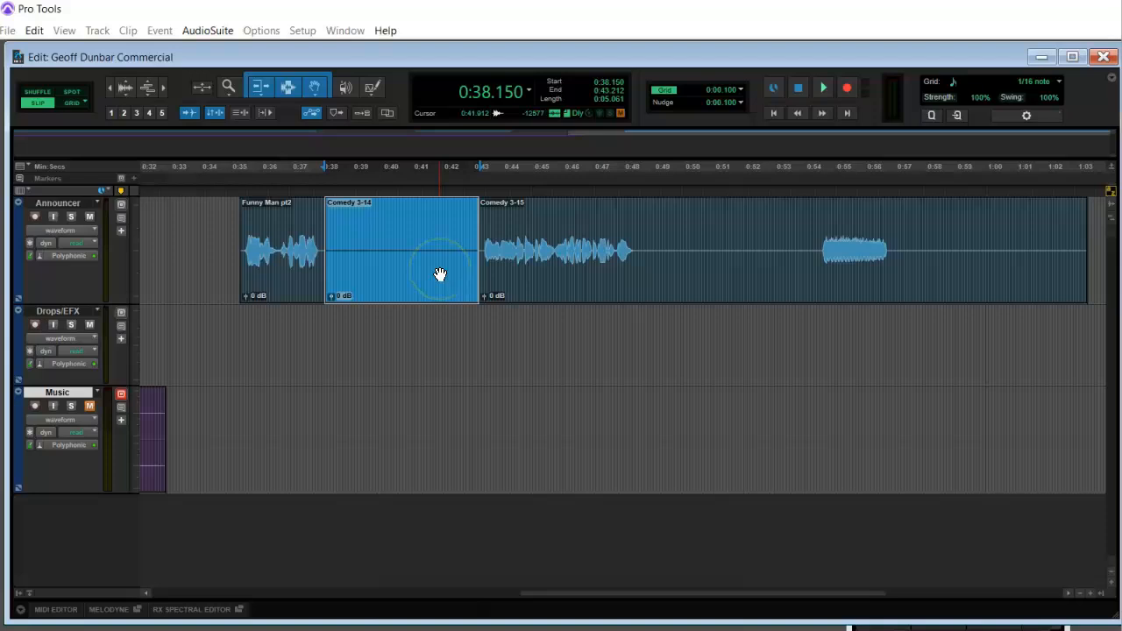
key(Delete)
Audition the Announcer phrase from about 0:42.840 and separate the clip at about 0:48.529, right after the phrase ends.
click(467, 230)
key(space)
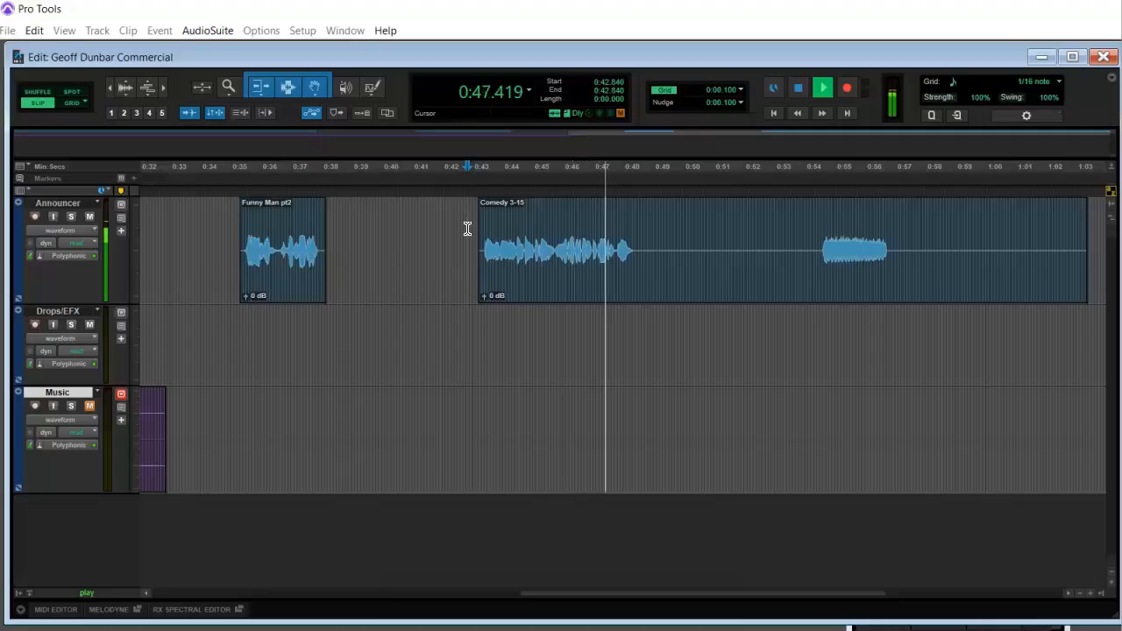
key(space)
click(639, 248)
key(ctrl+e)
Rename the clip from 0:43.212 to 0:48.529 as "Female Announcer".
click(581, 283)
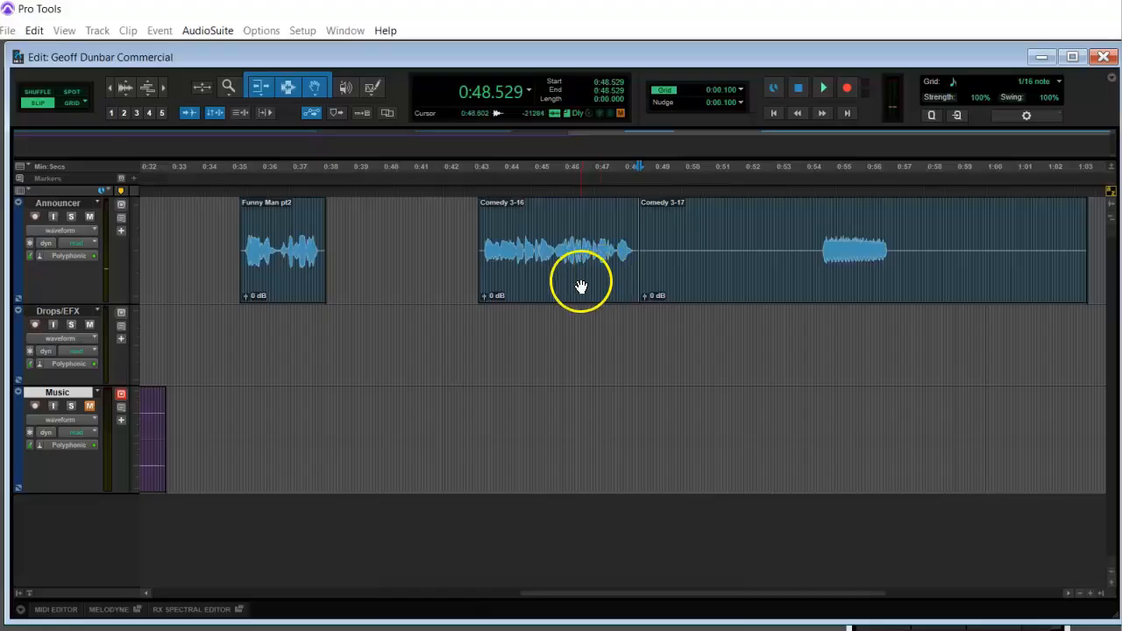
double_click(579, 285)
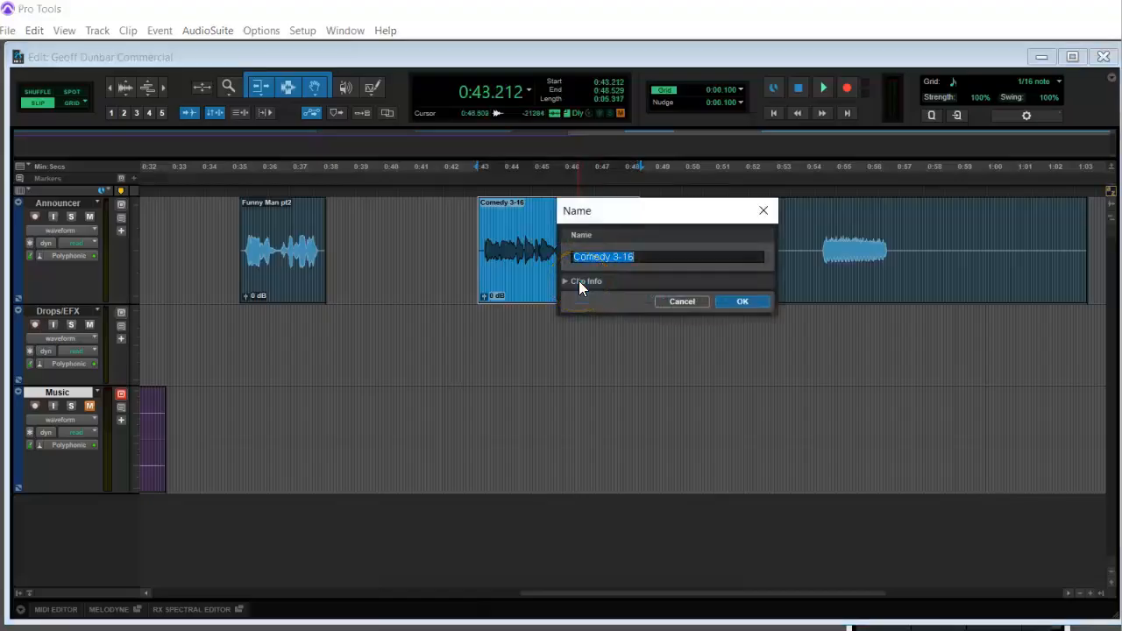
text(Female Announcer)
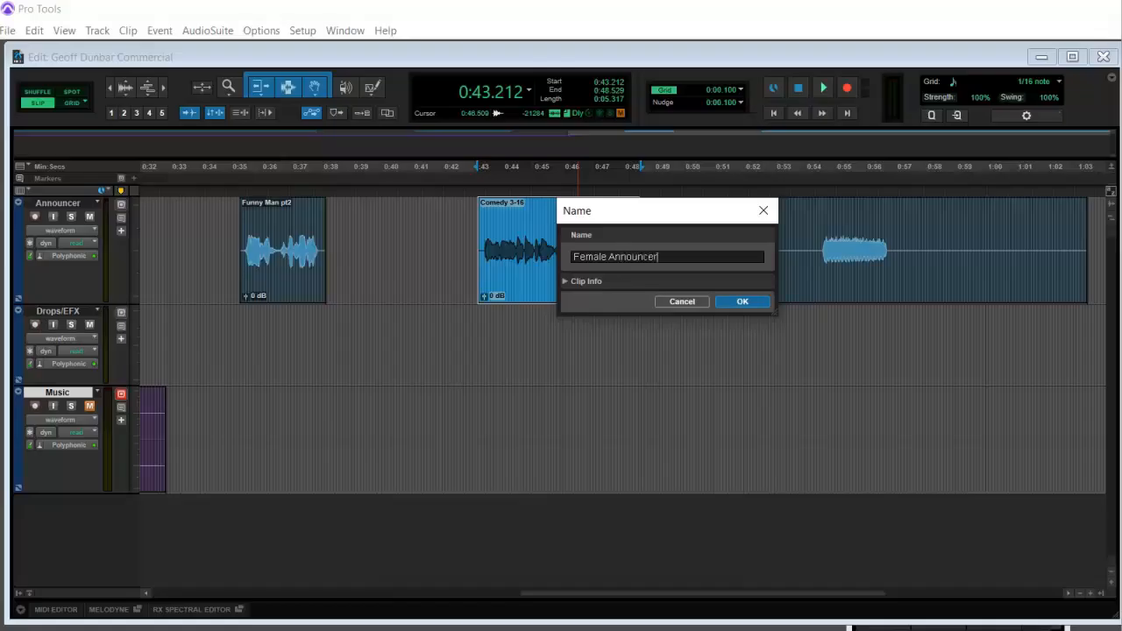
click(739, 302)
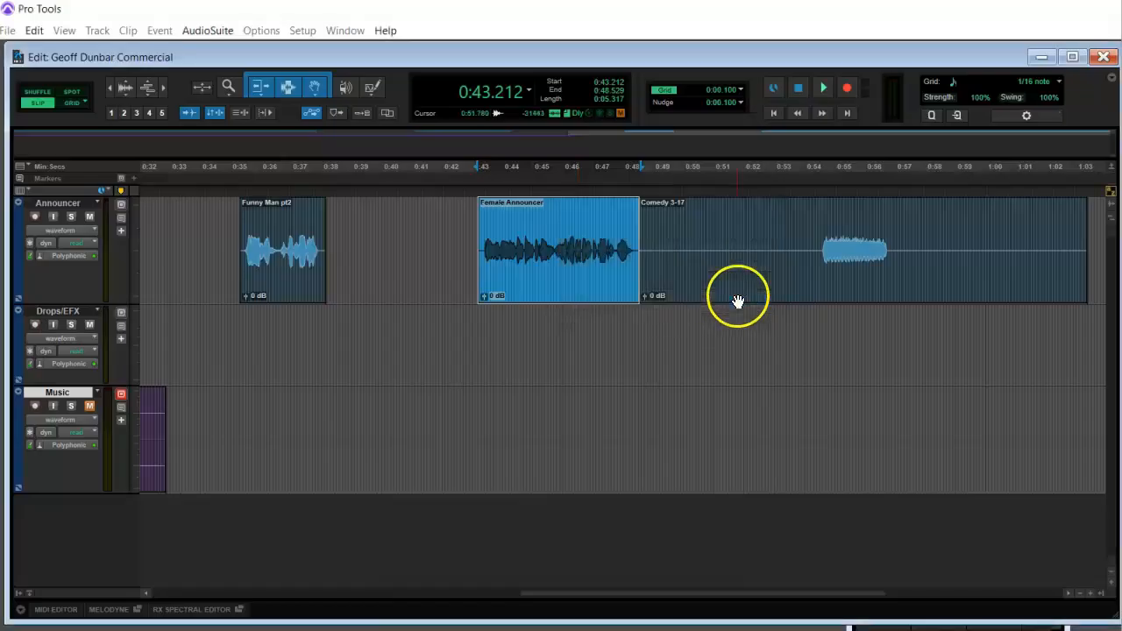
Separate the Announcer clip at about 0:54.404, before the last phrase, and delete the silent clip following Female Announcer.
click(817, 249)
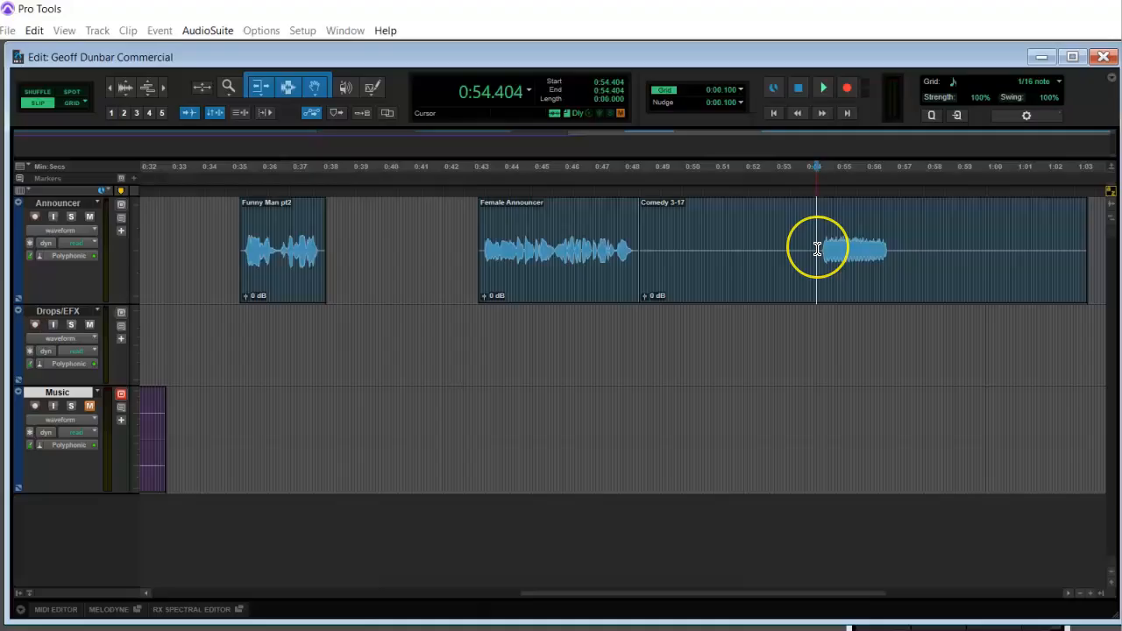
key(ctrl+e)
click(770, 280)
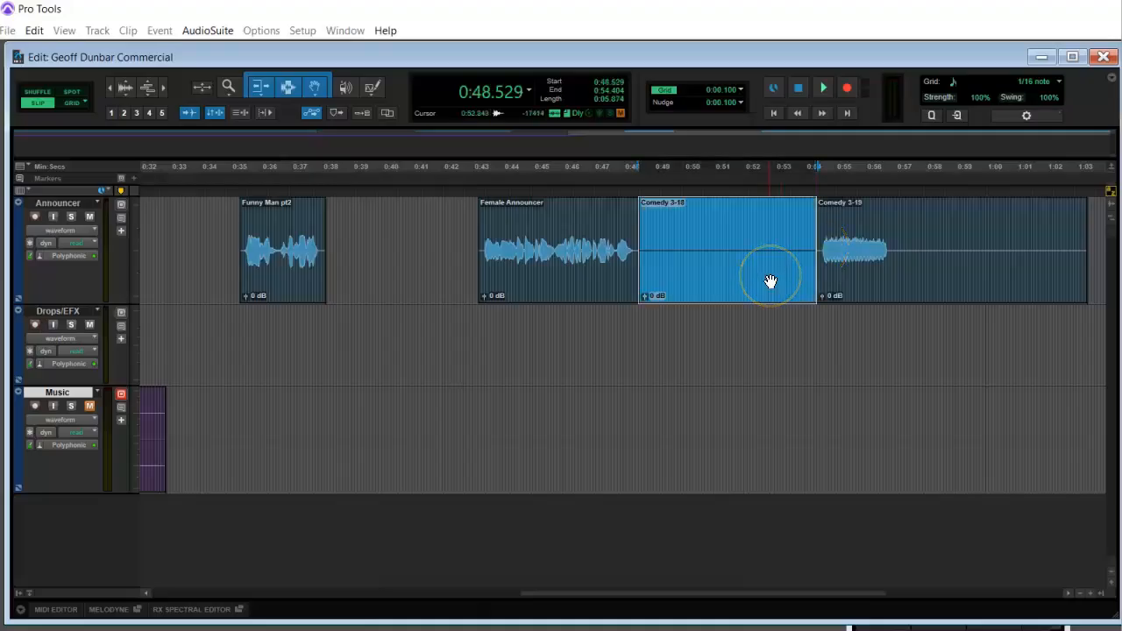
key(Delete)
Audition the last Announcer phrase from about 0:54.172, separate the clip at about 0:56.888 and delete the silent remainder.
click(807, 235)
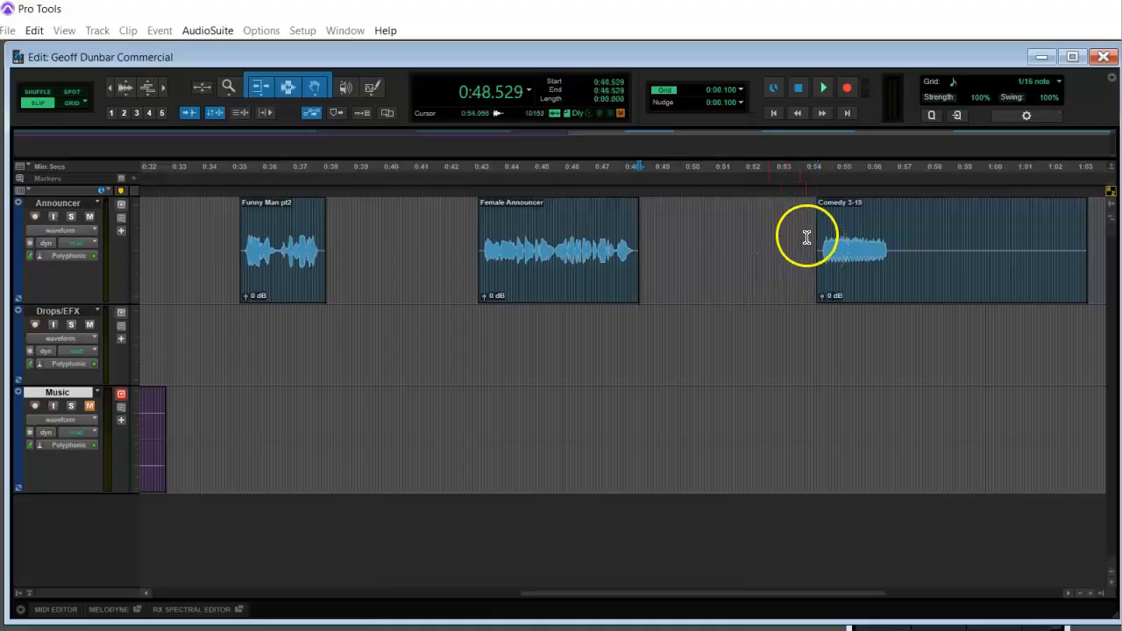
key(space)
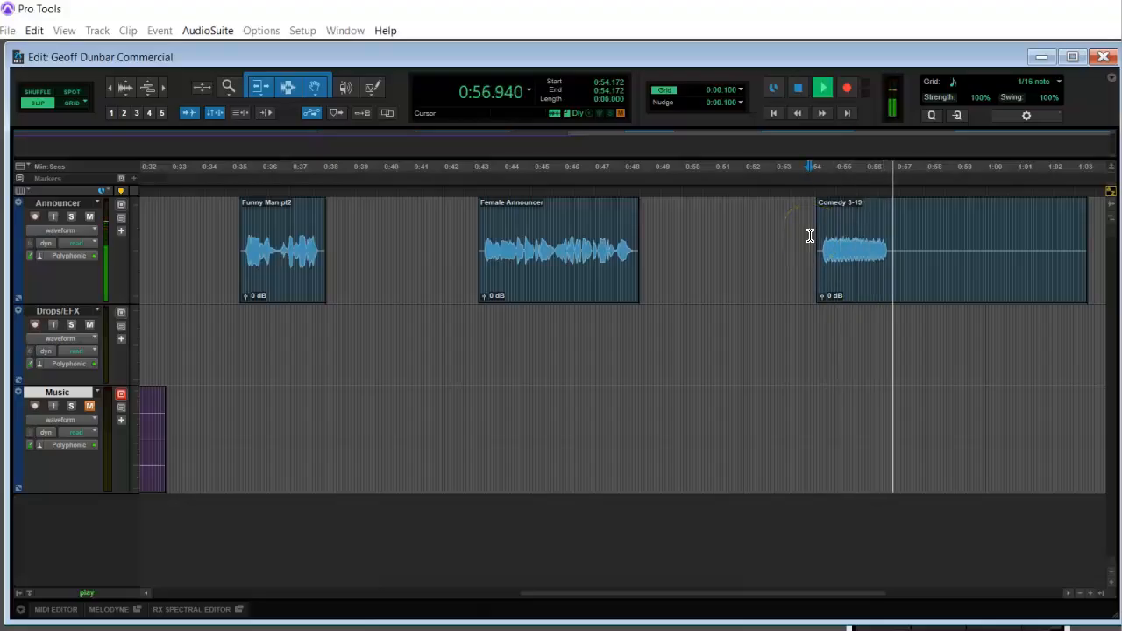
key(space)
click(892, 245)
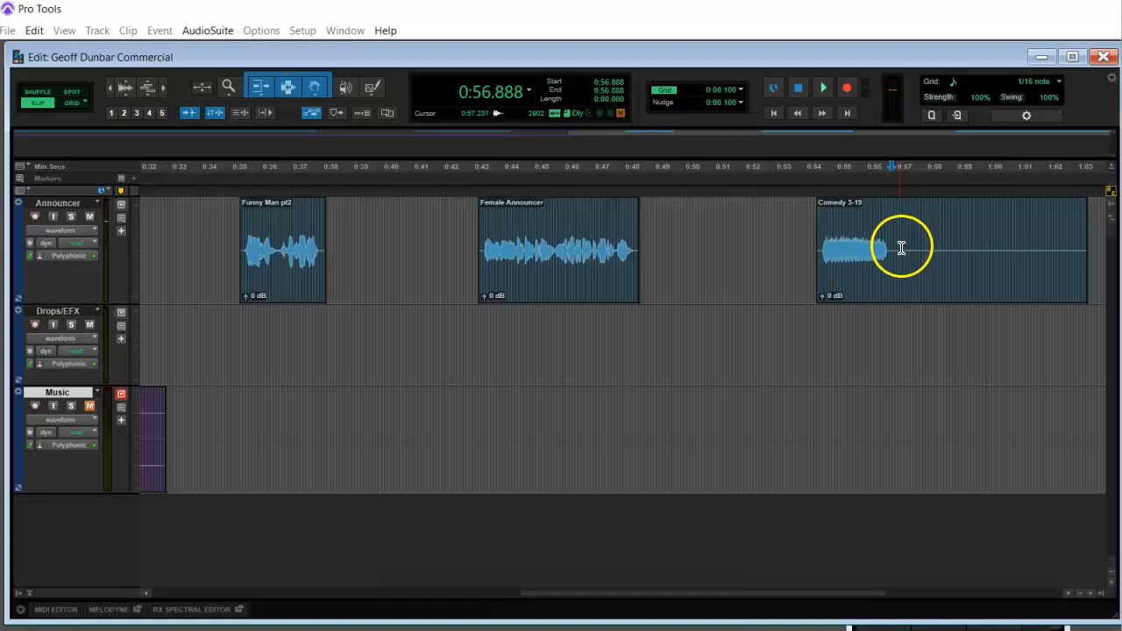
key(ctrl+e)
click(1005, 281)
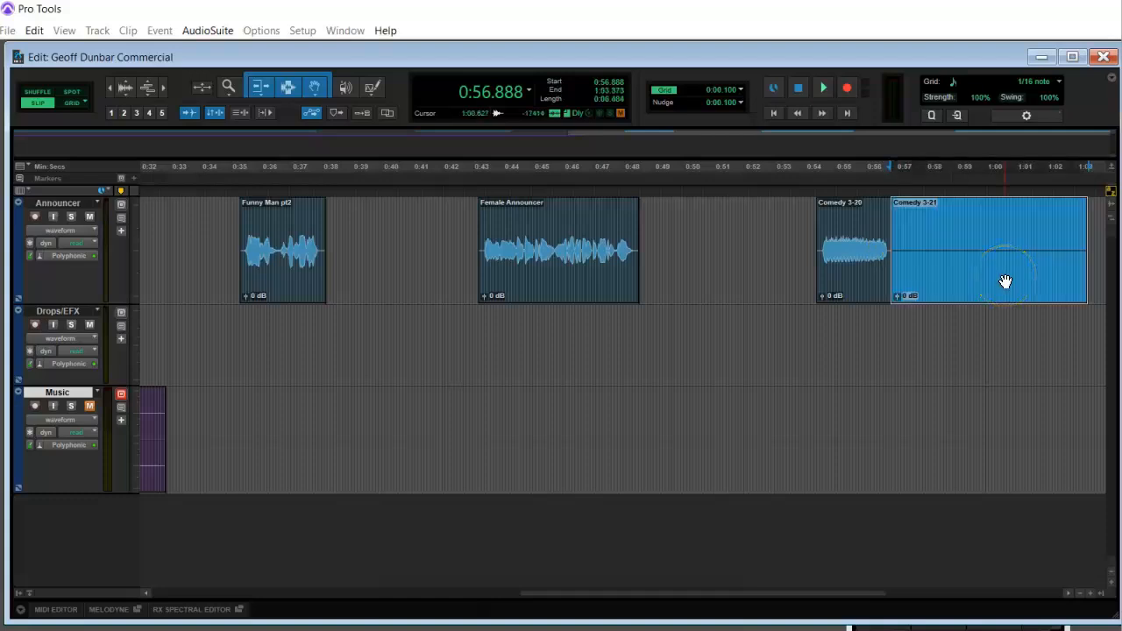
key(Delete)
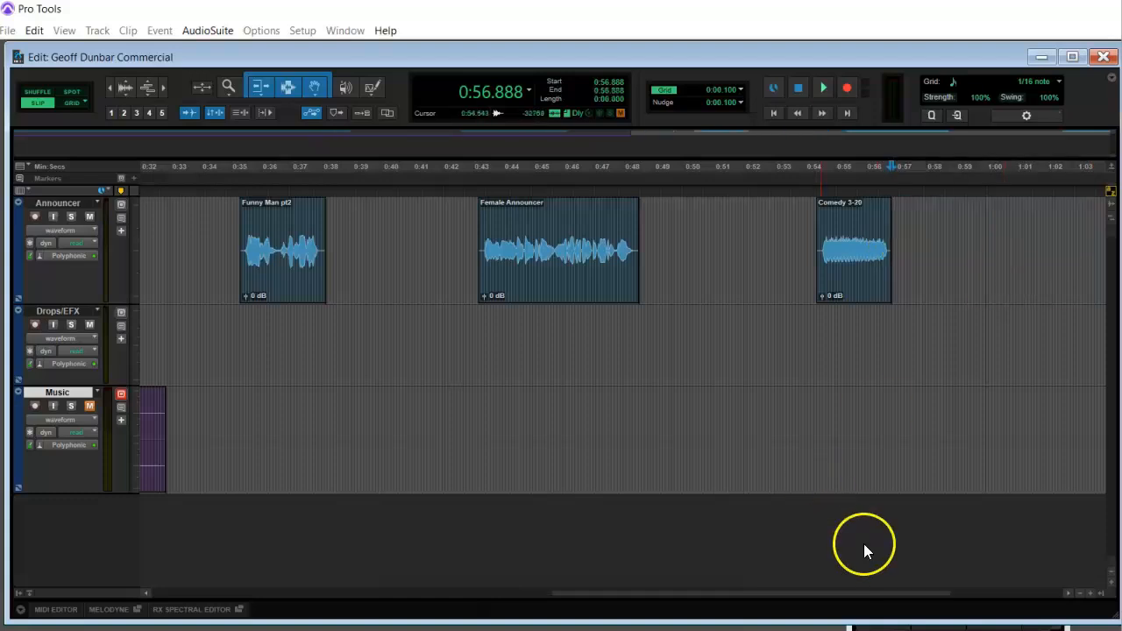
Separate the Announcer pt1 clip at about 0:02.391, just before its first phrase, and delete the silent lead-in.
drag(874, 593, 476, 593)
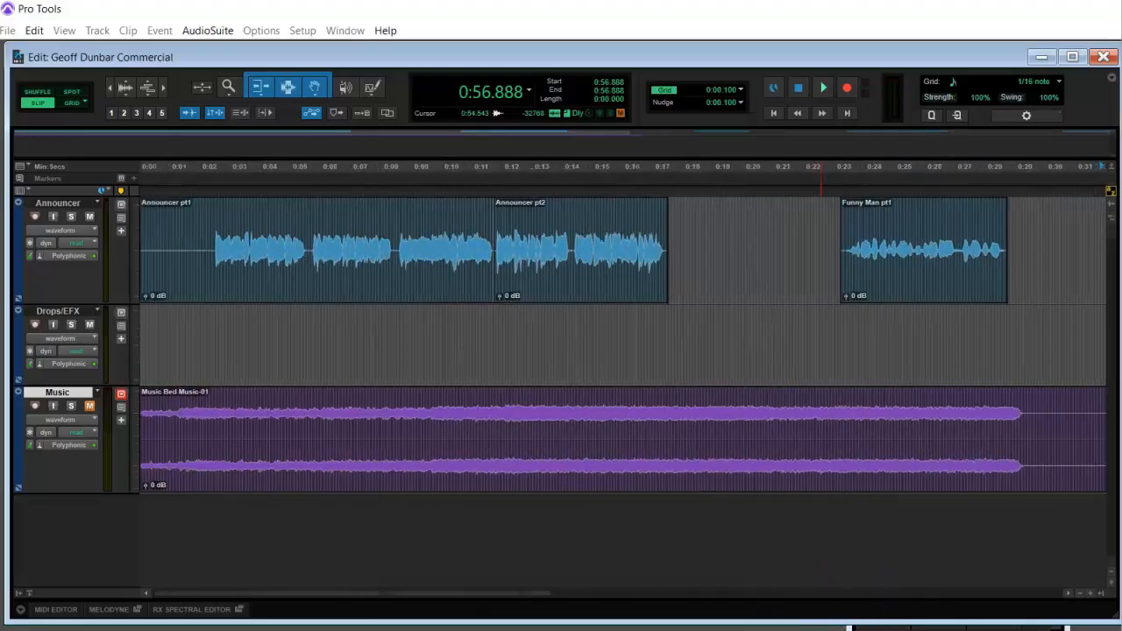
click(212, 243)
key(ctrl+e)
click(177, 279)
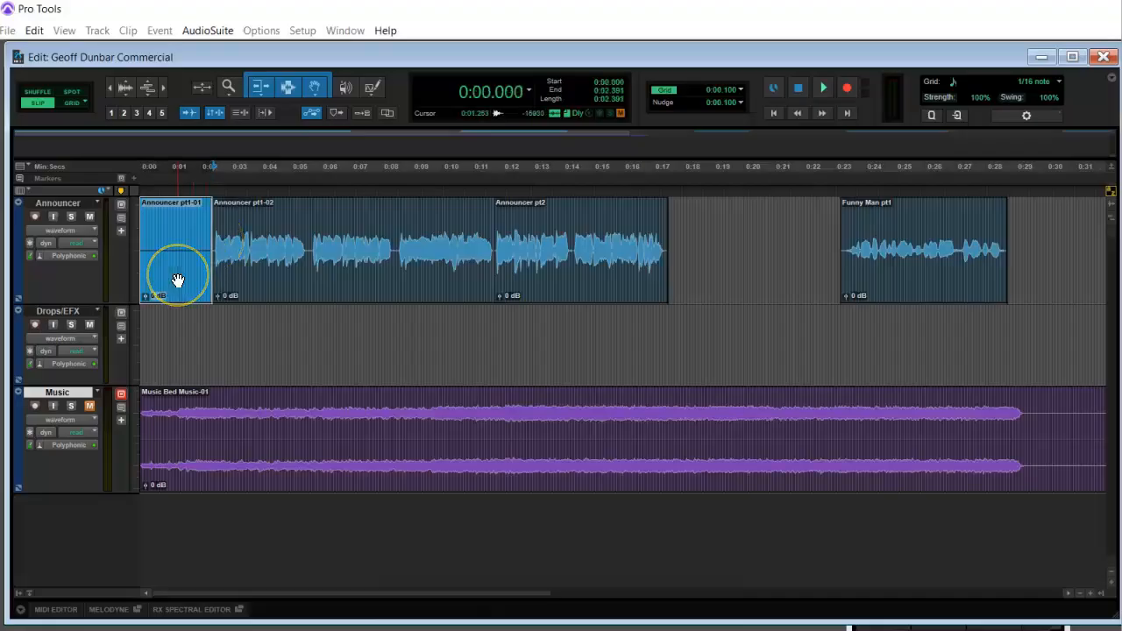
key(Delete)
Move the Announcer pt2 clip later on the Announcer track so it starts at about 0:13.421.
drag(607, 289, 658, 289)
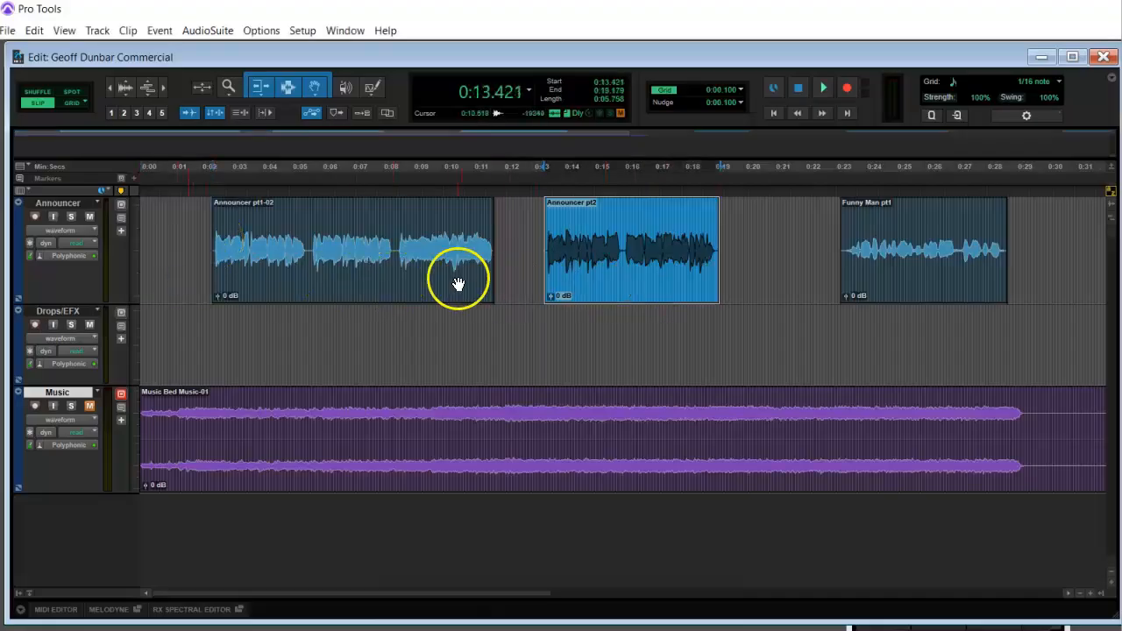
click(780, 594)
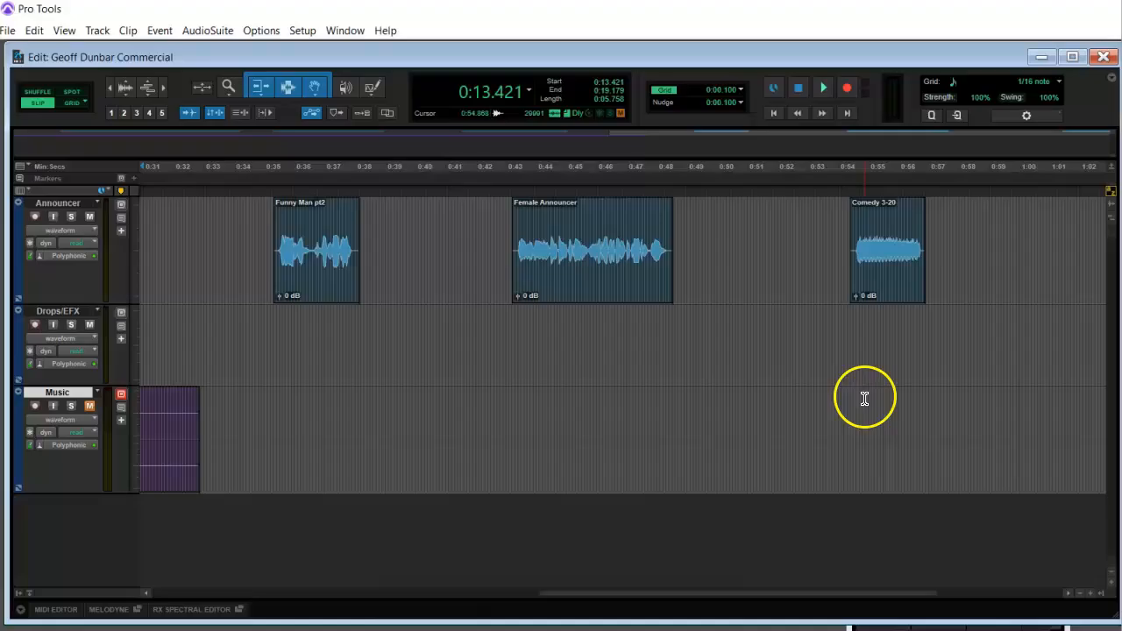
Rename the Comedy 3-20 clip near the end of the Announcer track as Phone.
drag(784, 593, 379, 586)
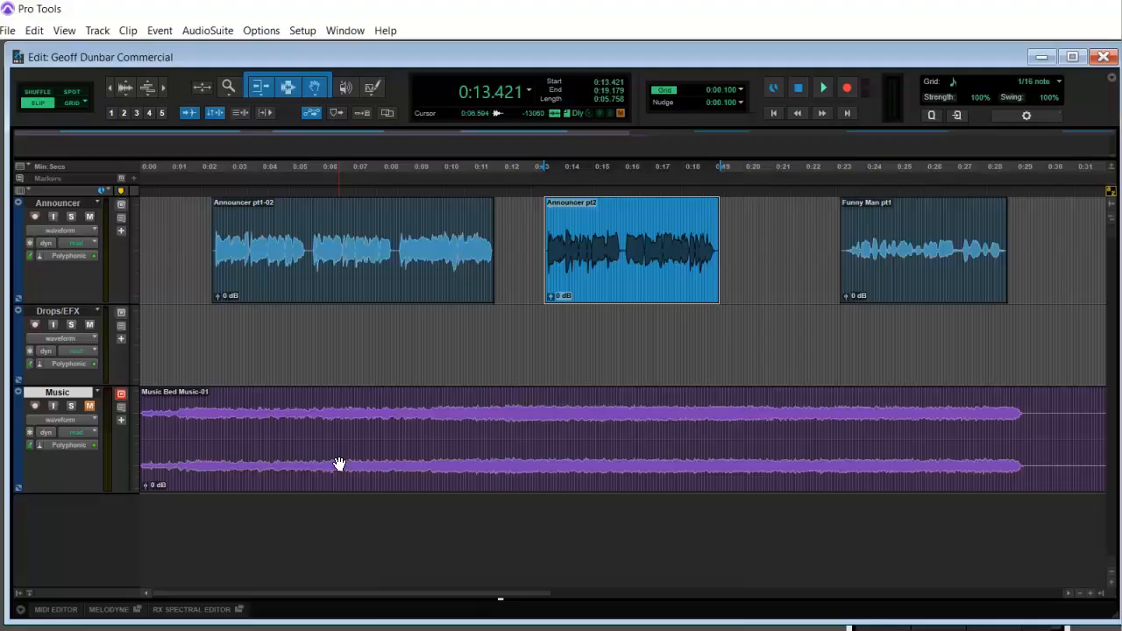
click(898, 595)
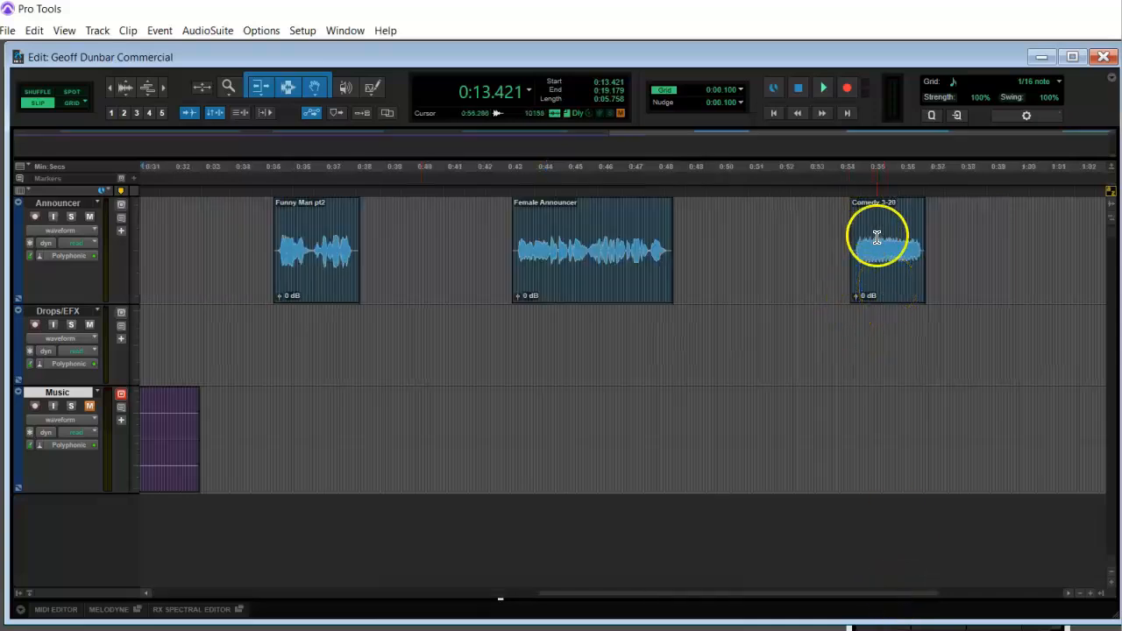
double_click(895, 268)
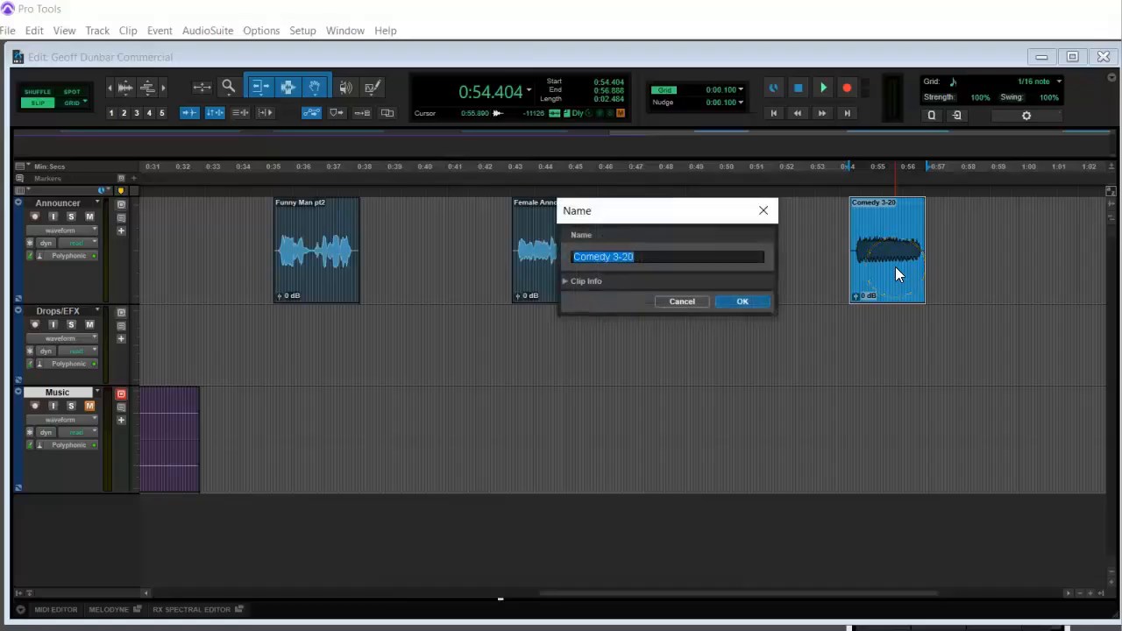
text(Ph)
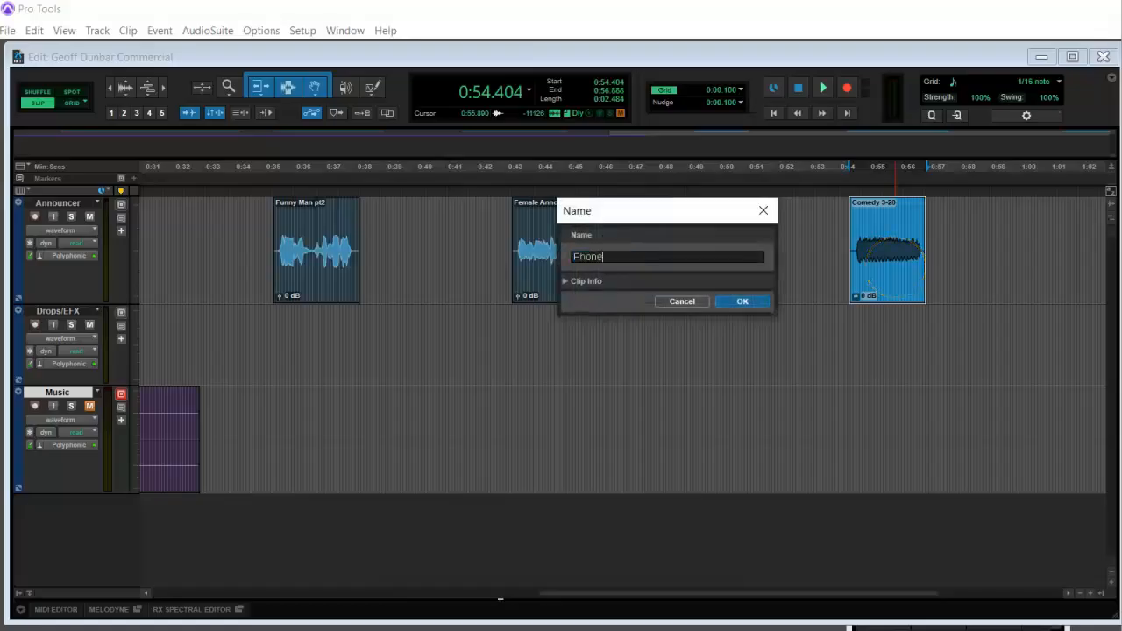
text(one)
key(Return)
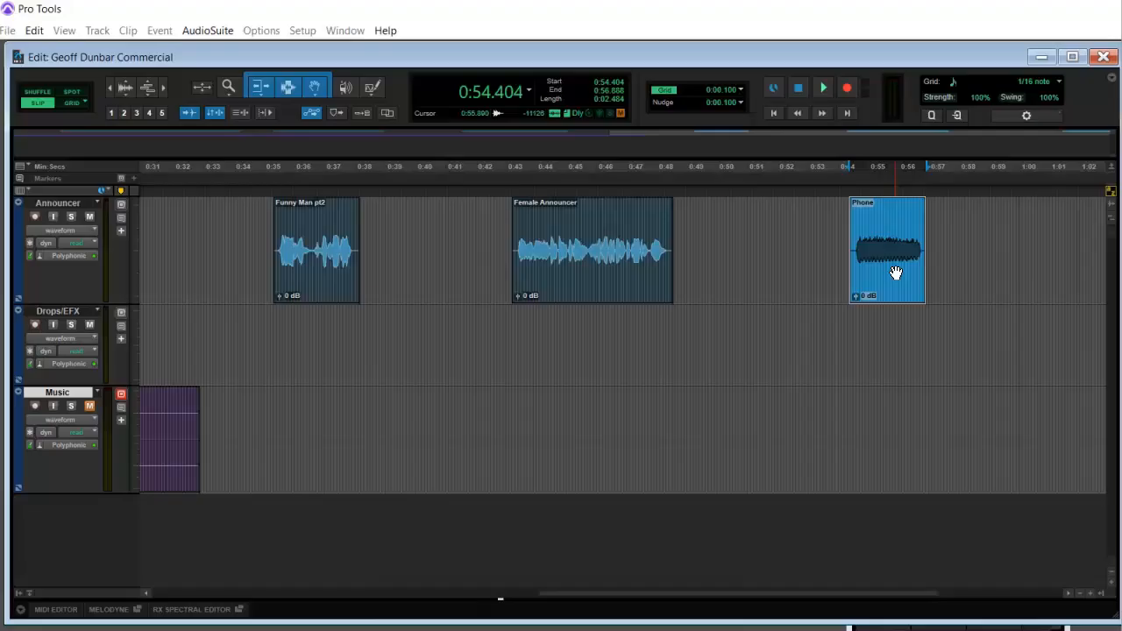
Move the Phone clip to the session start on the Drops/EFX track and audition it.
drag(877, 281, 123, 363)
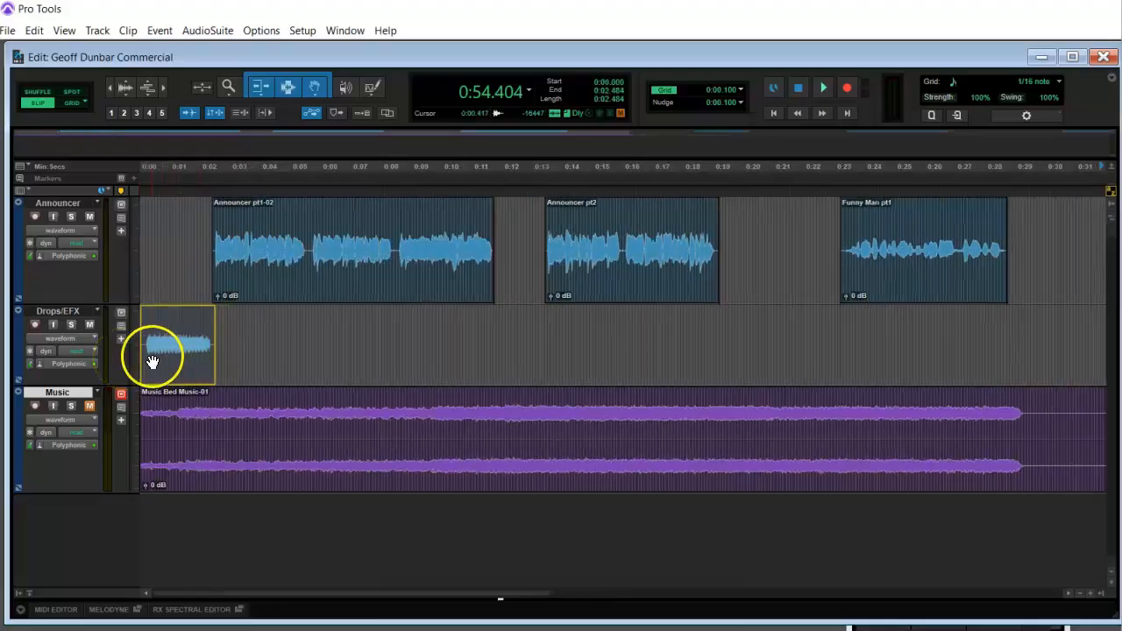
click(235, 338)
key(Return)
key(space)
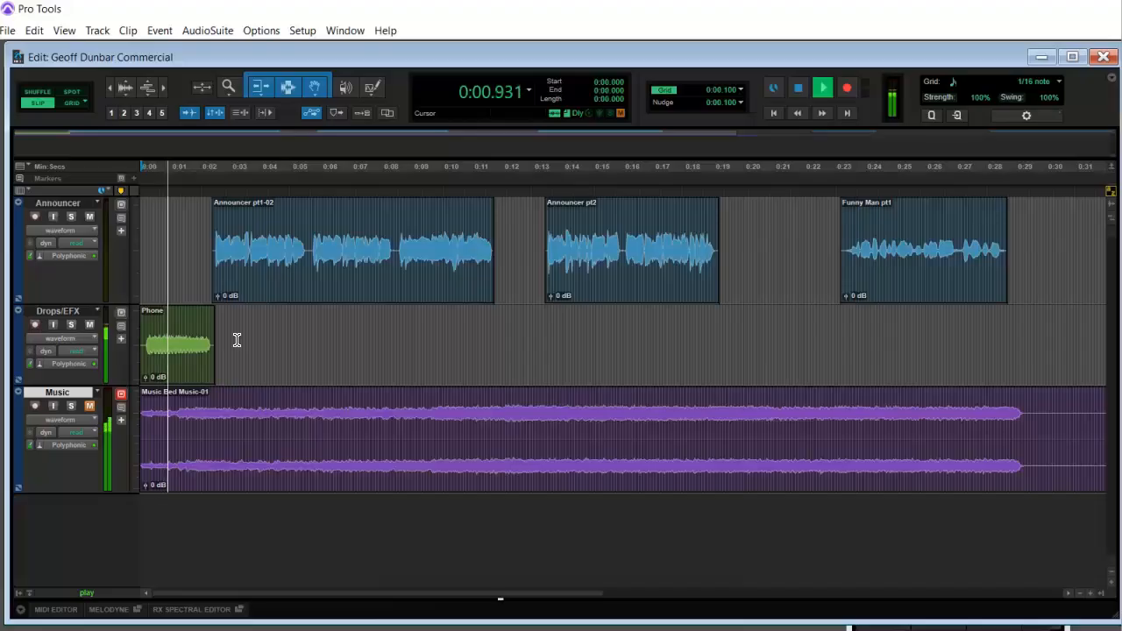
click(236, 339)
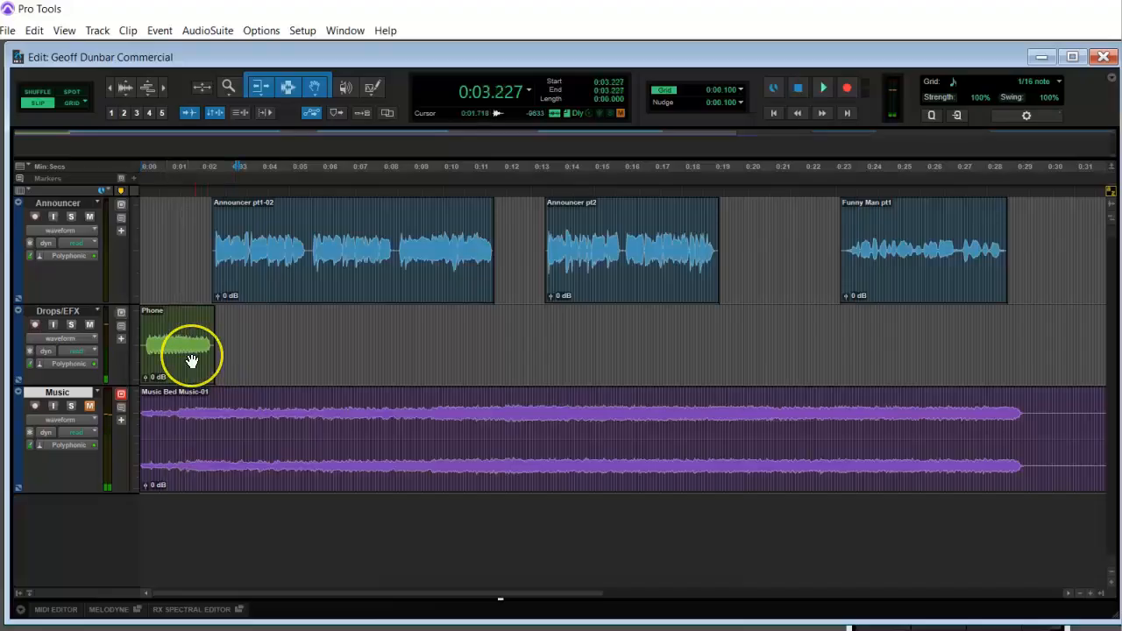
Trim the silent lead-in of the Phone clip, keep the clip starting at 0:00.000, and audition the opening.
key(t)
key(t)
drag(142, 349, 193, 363)
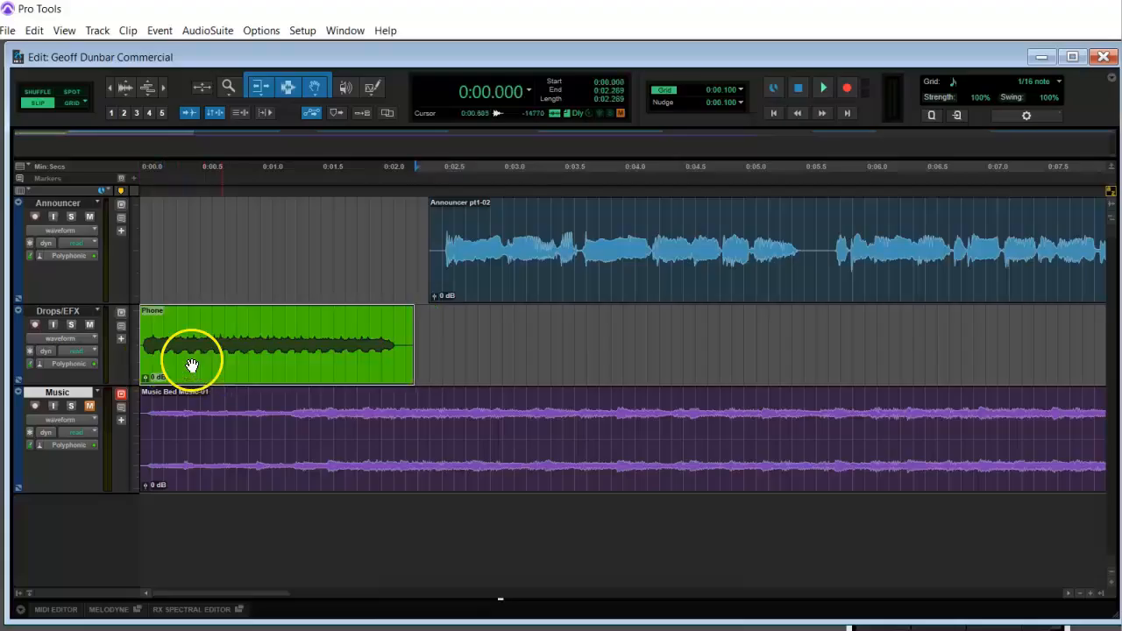
click(443, 346)
key(r)
key(r)
click(187, 243)
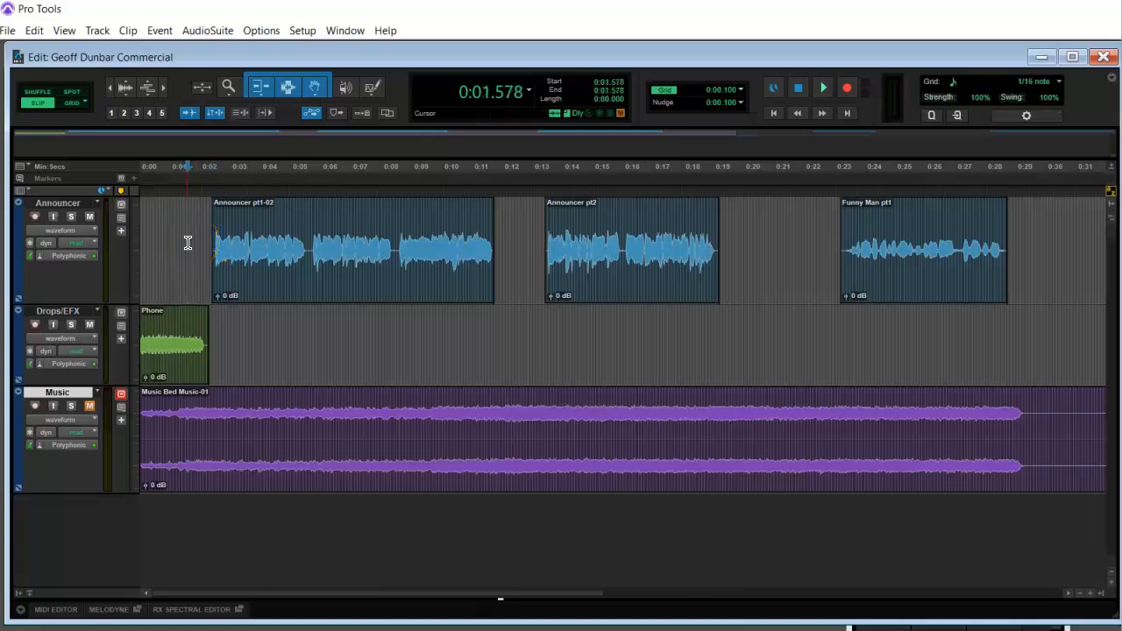
key(Return)
key(space)
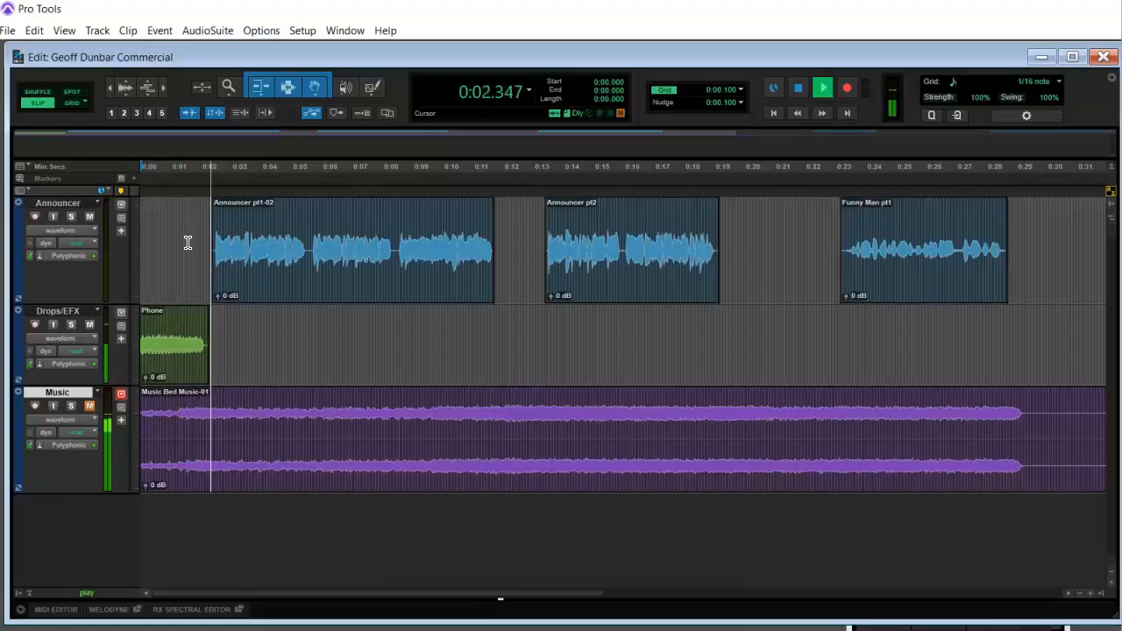
key(space)
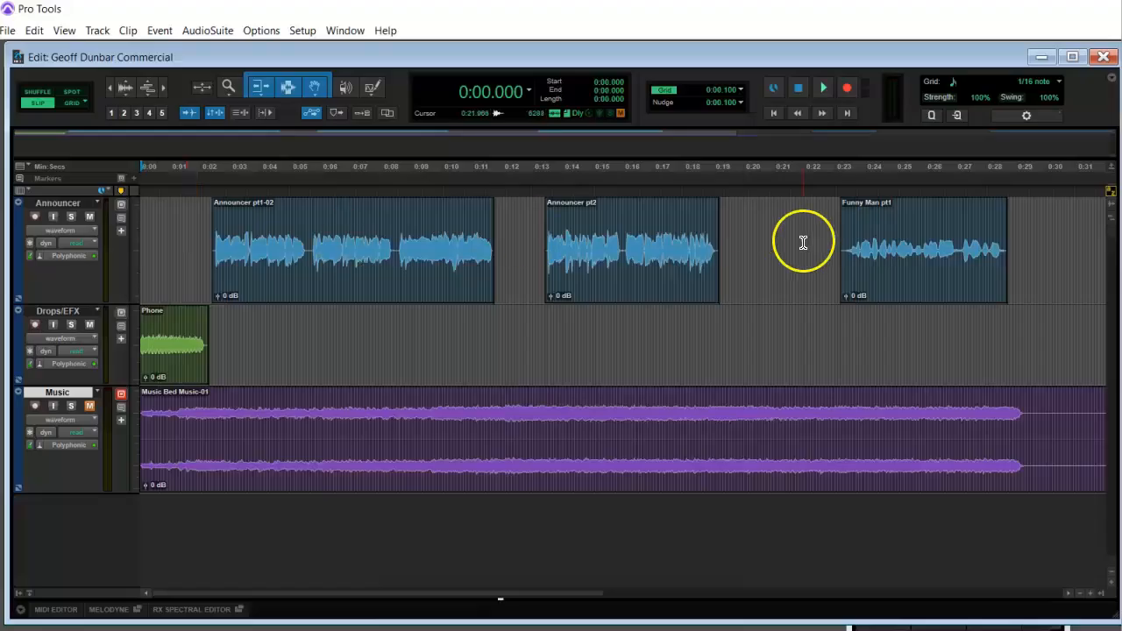
Shift the Music Bed clip later to start at about 0:01.114, checking its musical ending against the 0:30 mark.
click(1047, 171)
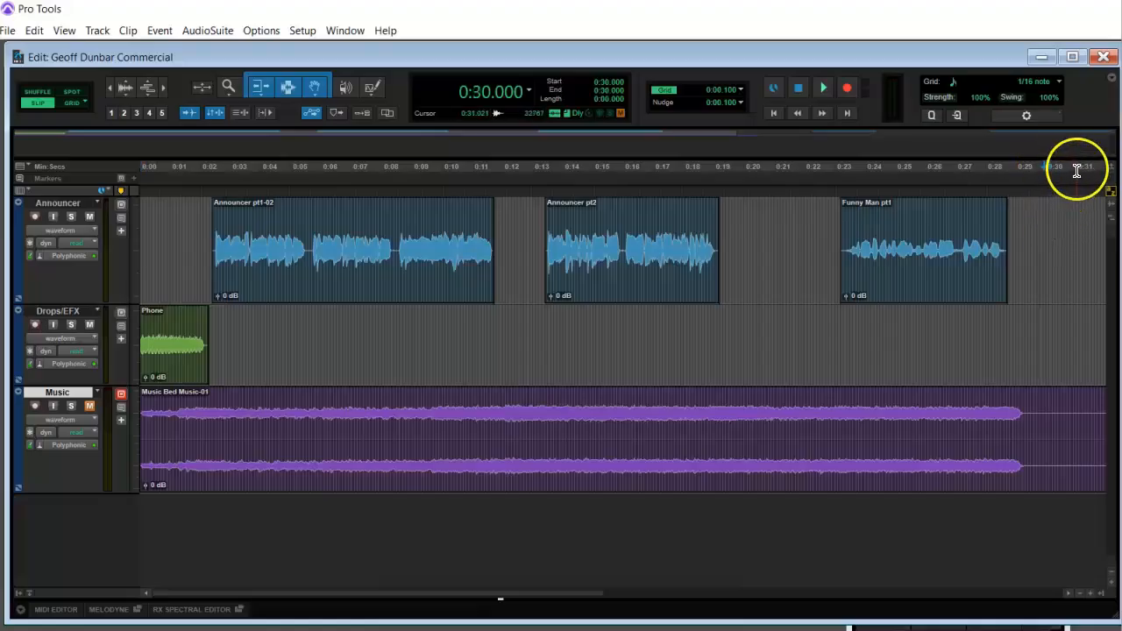
click(1078, 171)
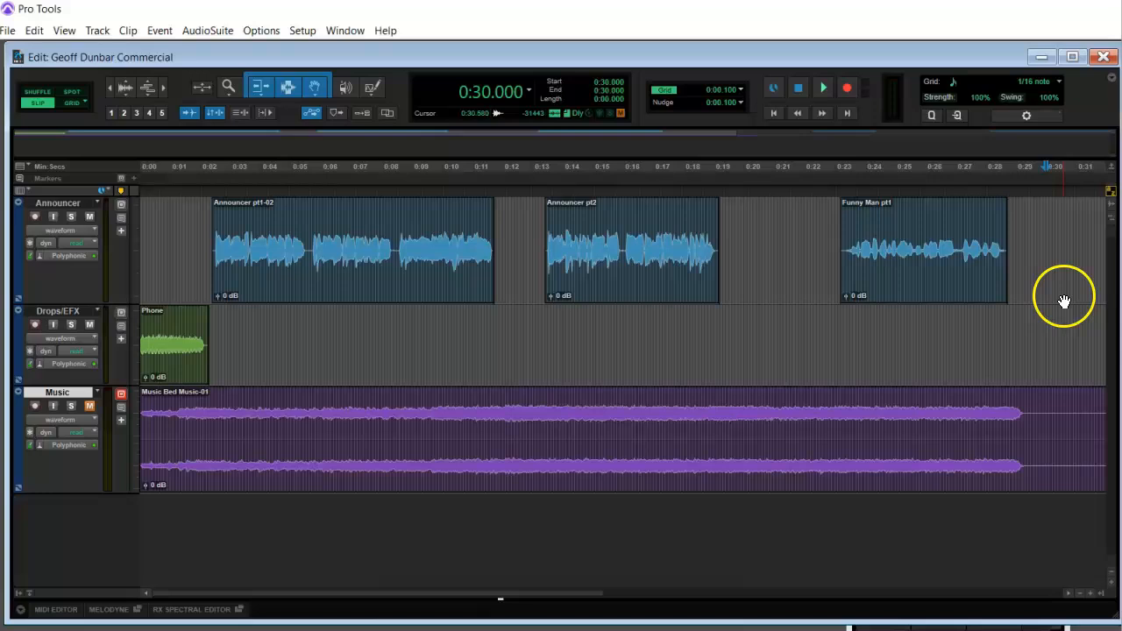
drag(797, 476, 821, 476)
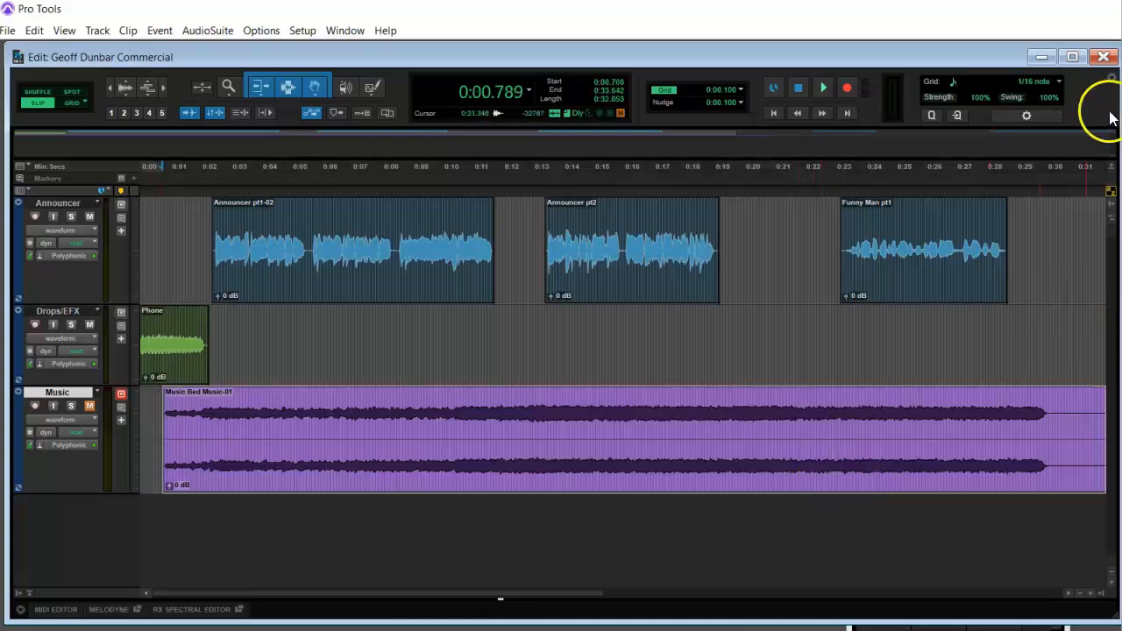
click(1056, 166)
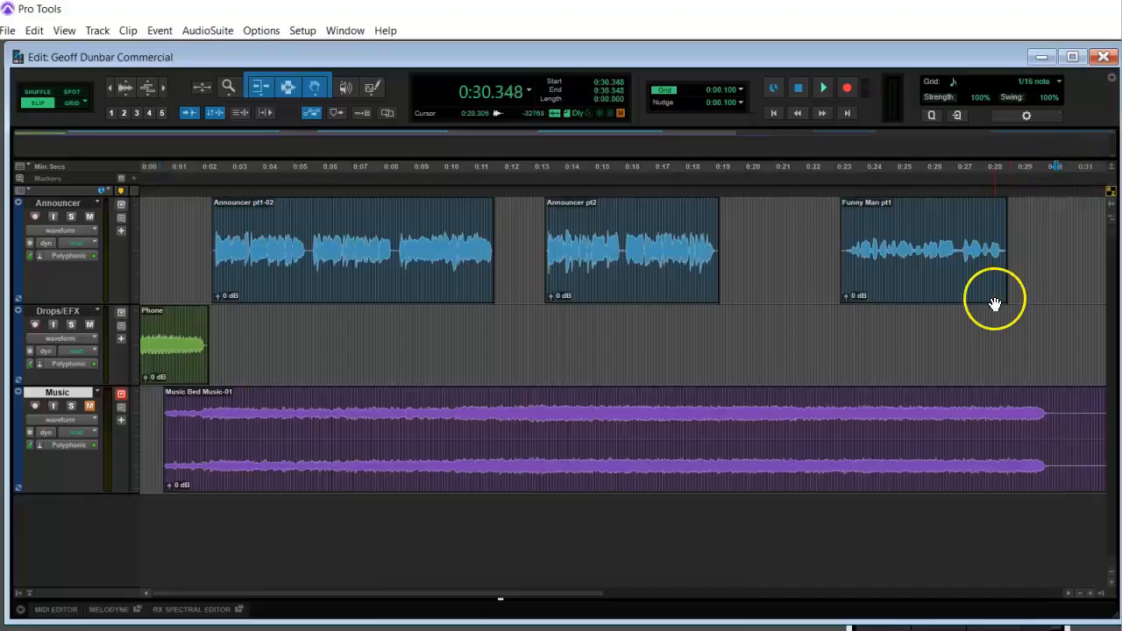
click(888, 459)
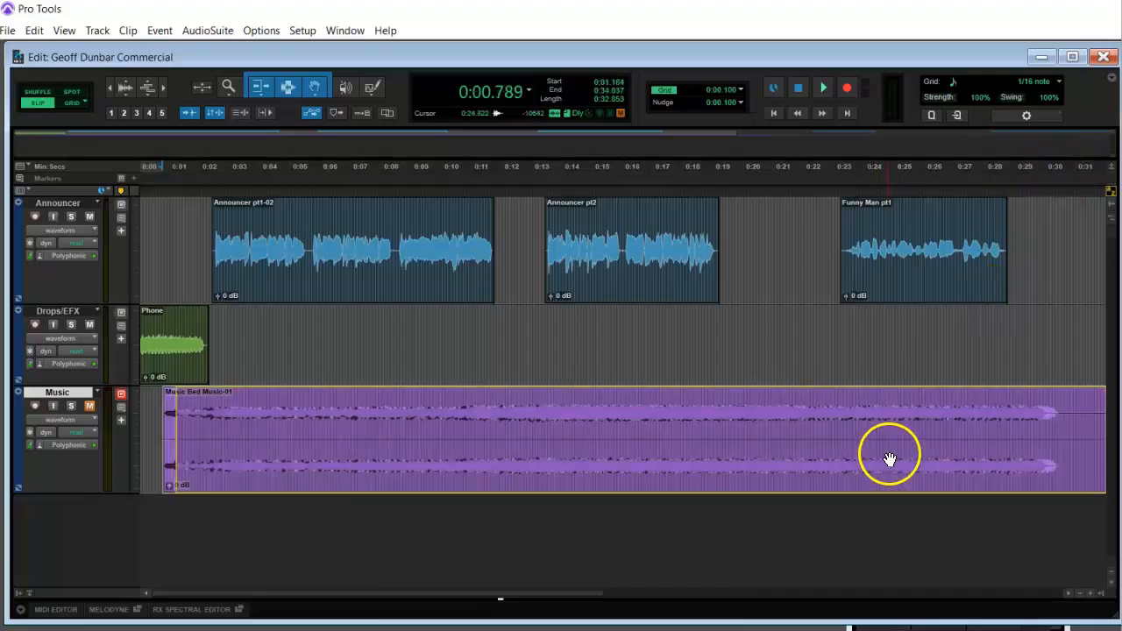
drag(888, 460, 898, 458)
click(1050, 168)
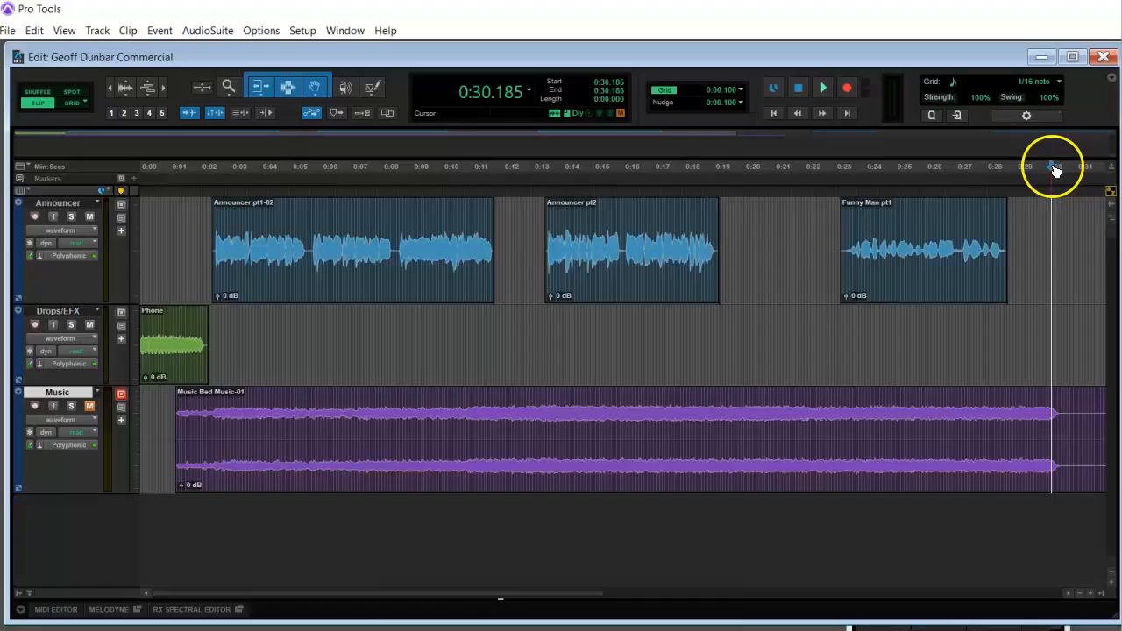
click(986, 449)
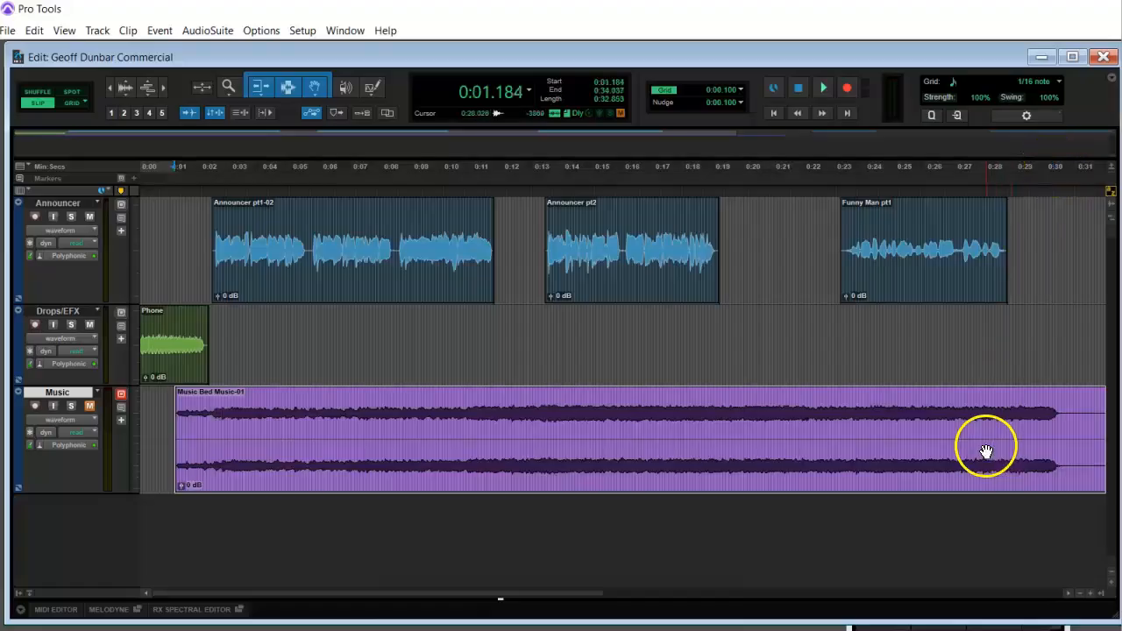
drag(988, 451, 986, 452)
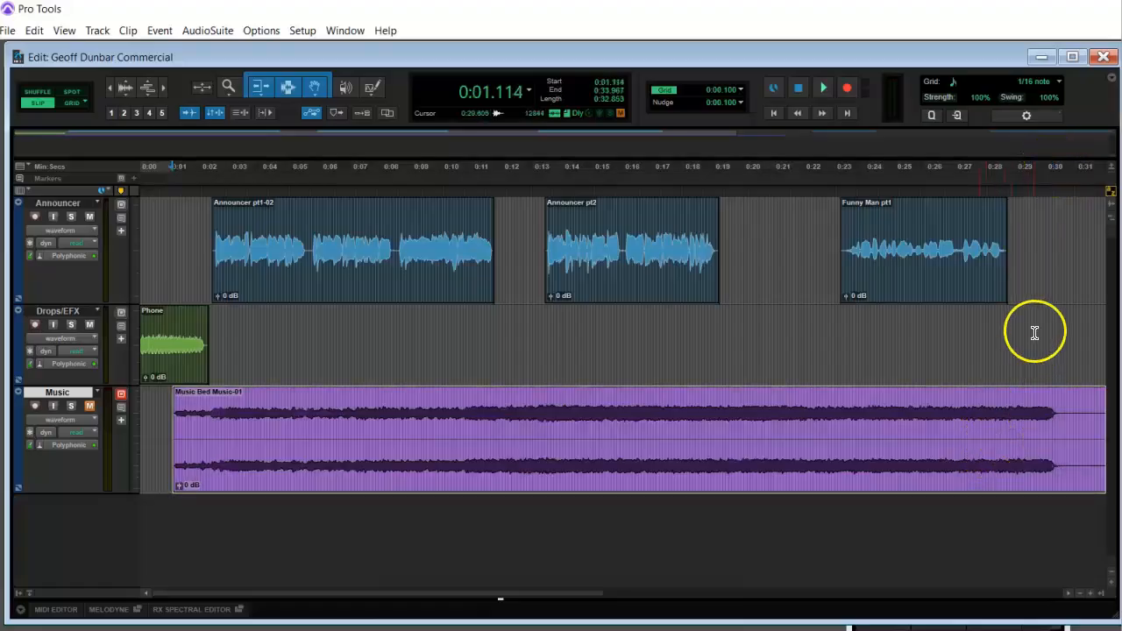
click(1059, 178)
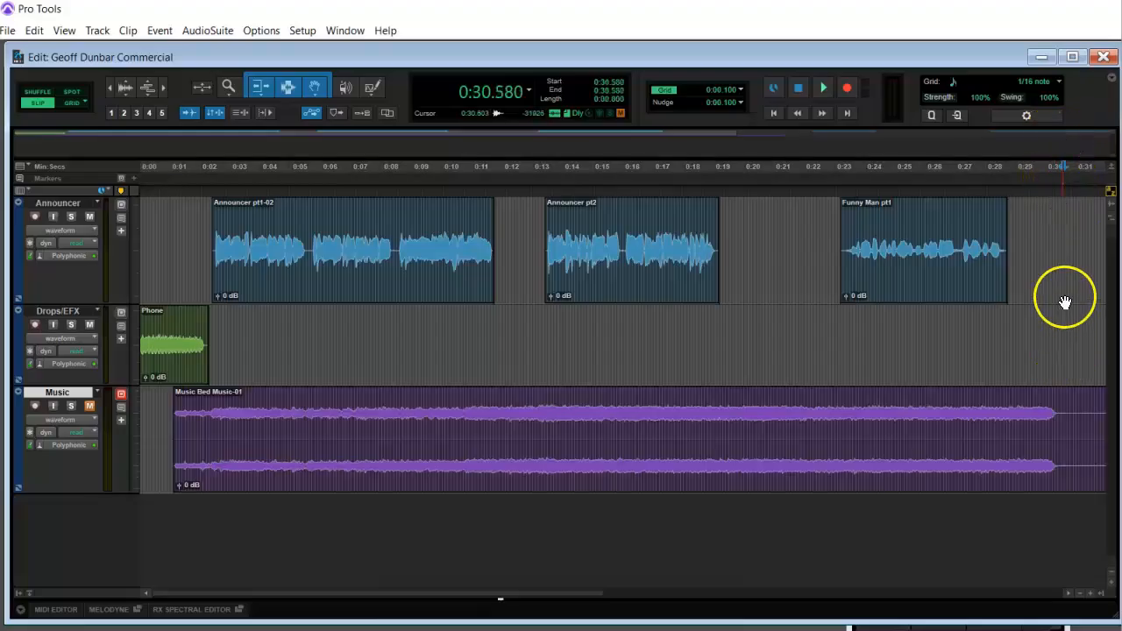
click(1057, 166)
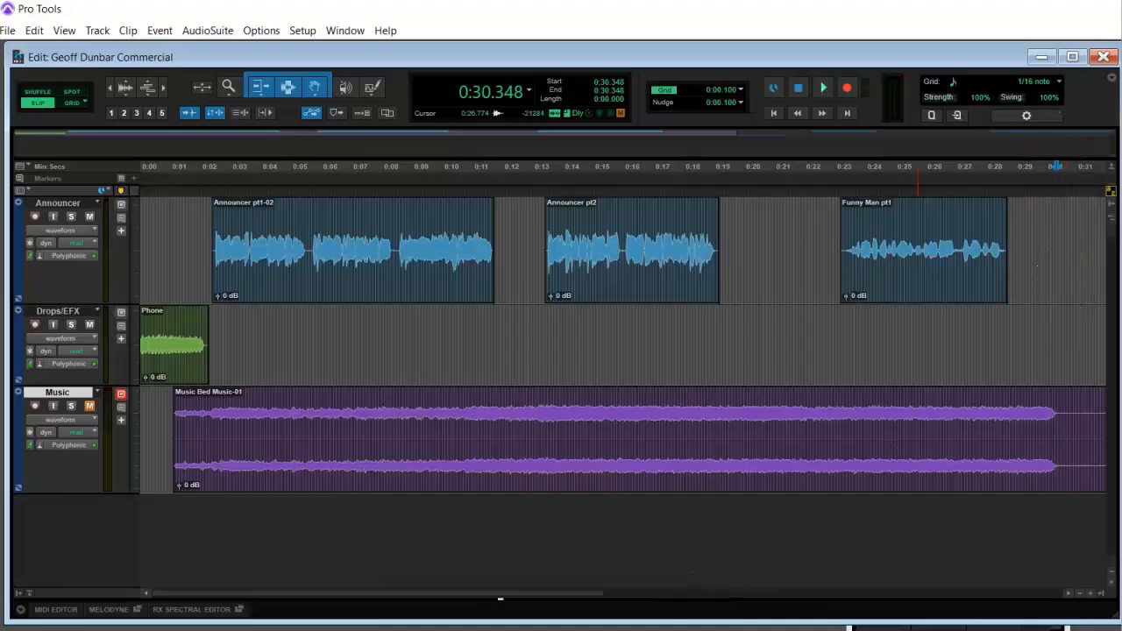
Trim the silent tail of the Music Bed clip so it ends at about 0:30.5.
drag(345, 594, 418, 593)
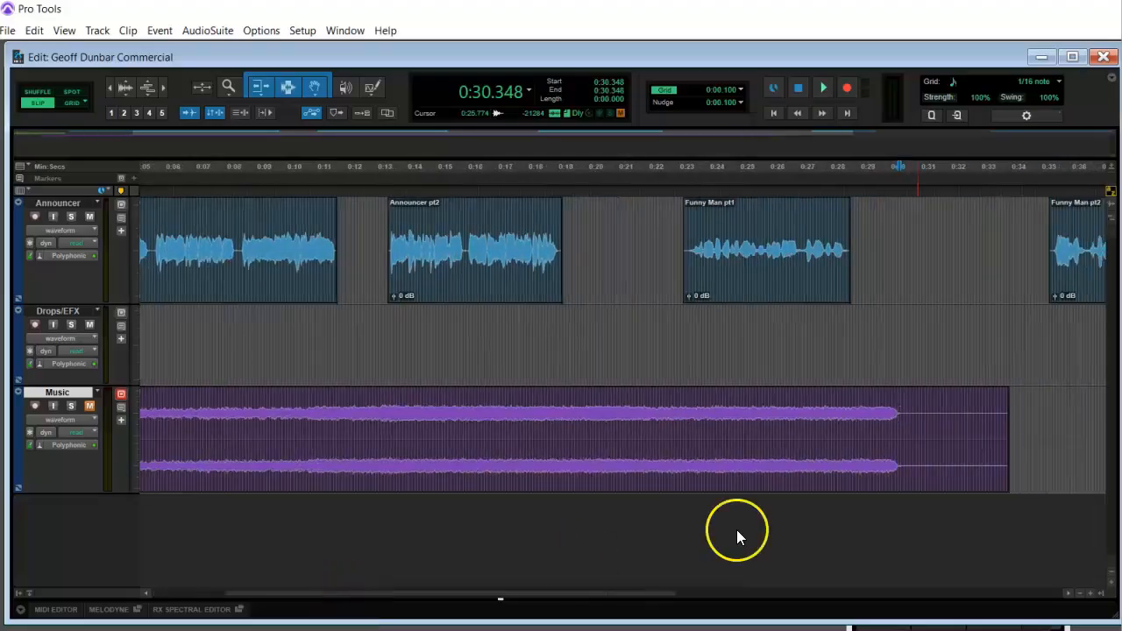
drag(1002, 454, 906, 457)
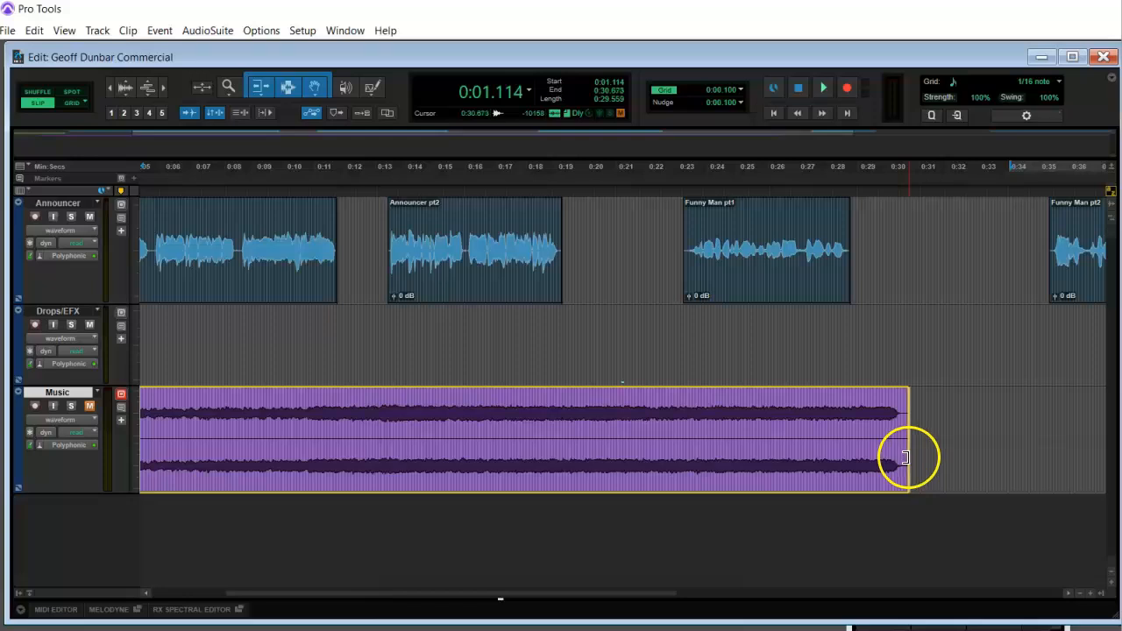
click(954, 389)
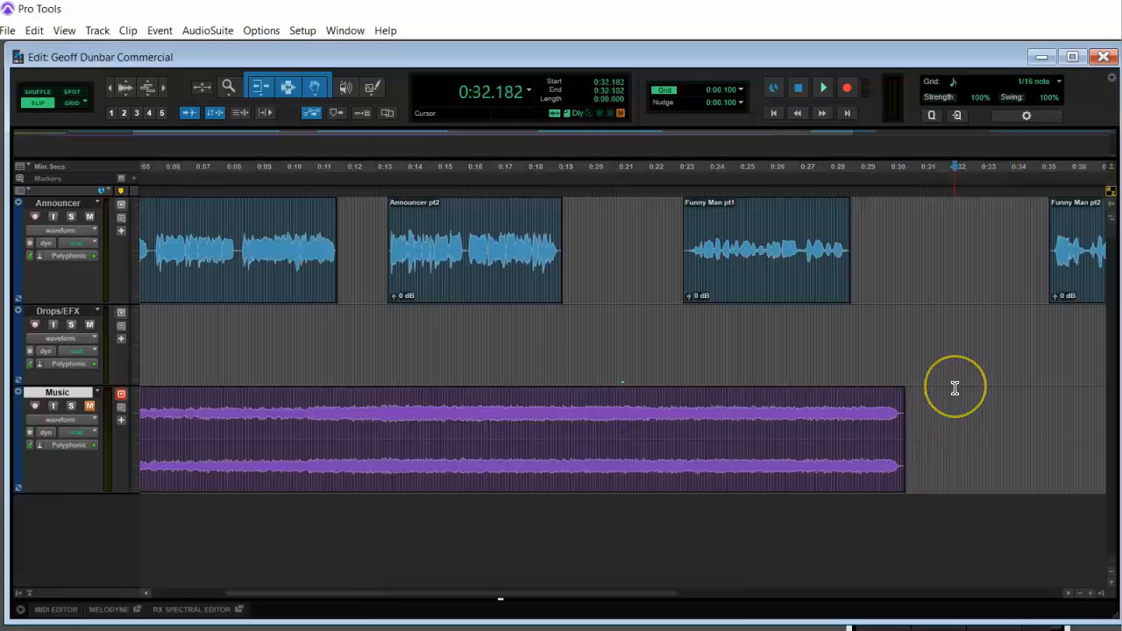
Unmute the Music track and audition the commercial from the start.
key(Return)
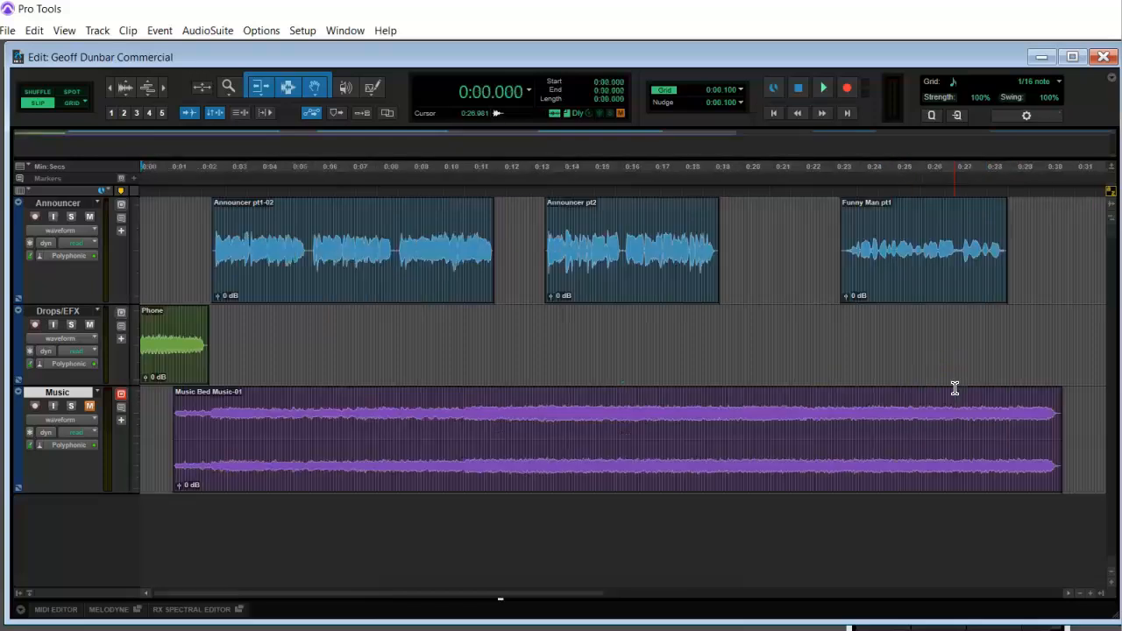
click(89, 405)
click(144, 402)
key(space)
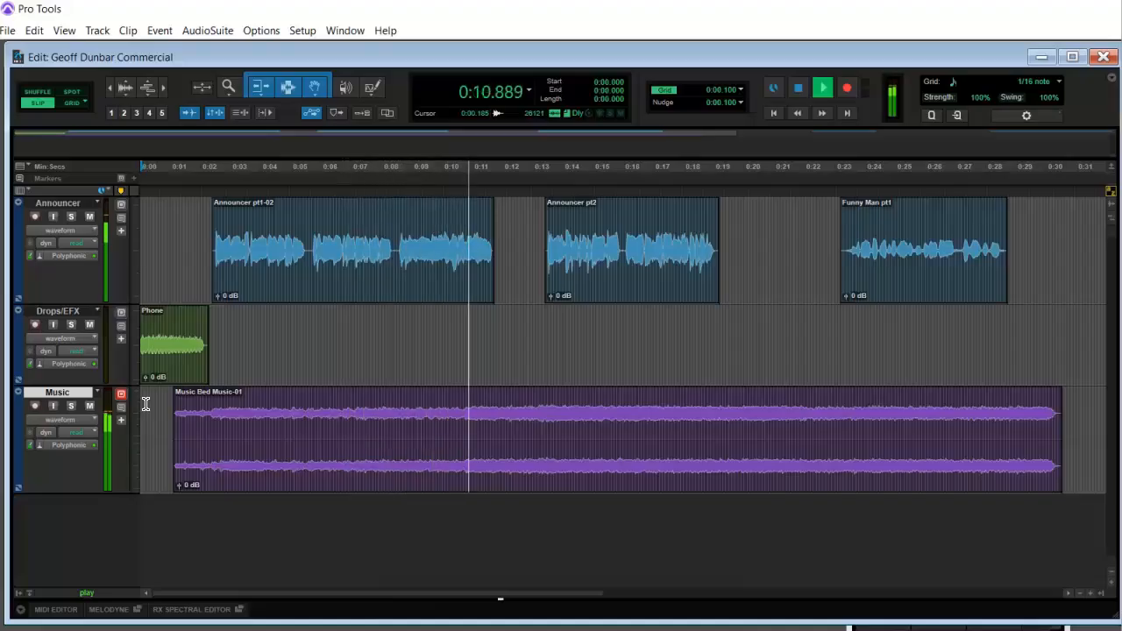
key(space)
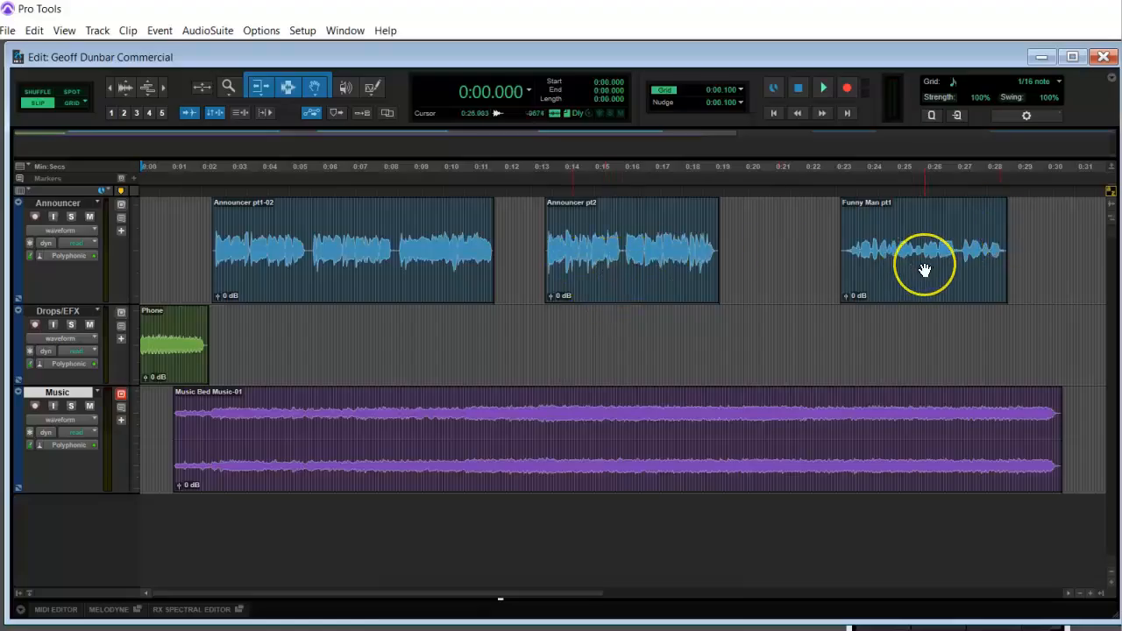
Move Funny Man pt1 to the Drops/EFX track at about 0:11.4 and shift Announcer pt2 to start at about 0:17.113.
drag(925, 270, 579, 323)
drag(661, 283, 773, 283)
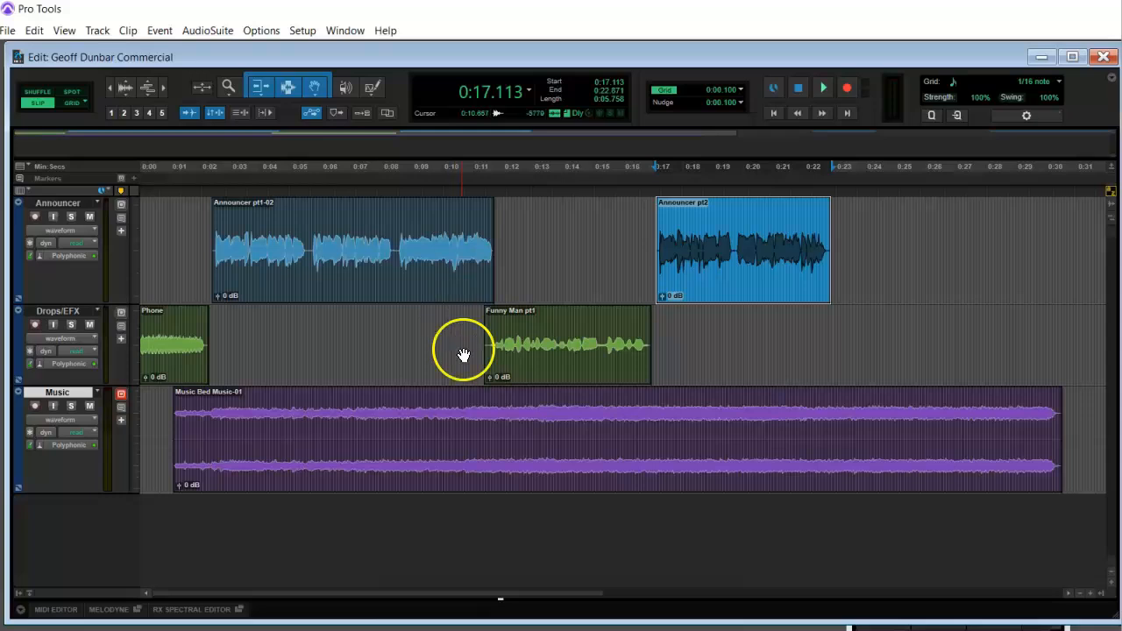
Audition the transitions around the Funny Man pt1 clip, playing from about 0:10.657.
click(475, 235)
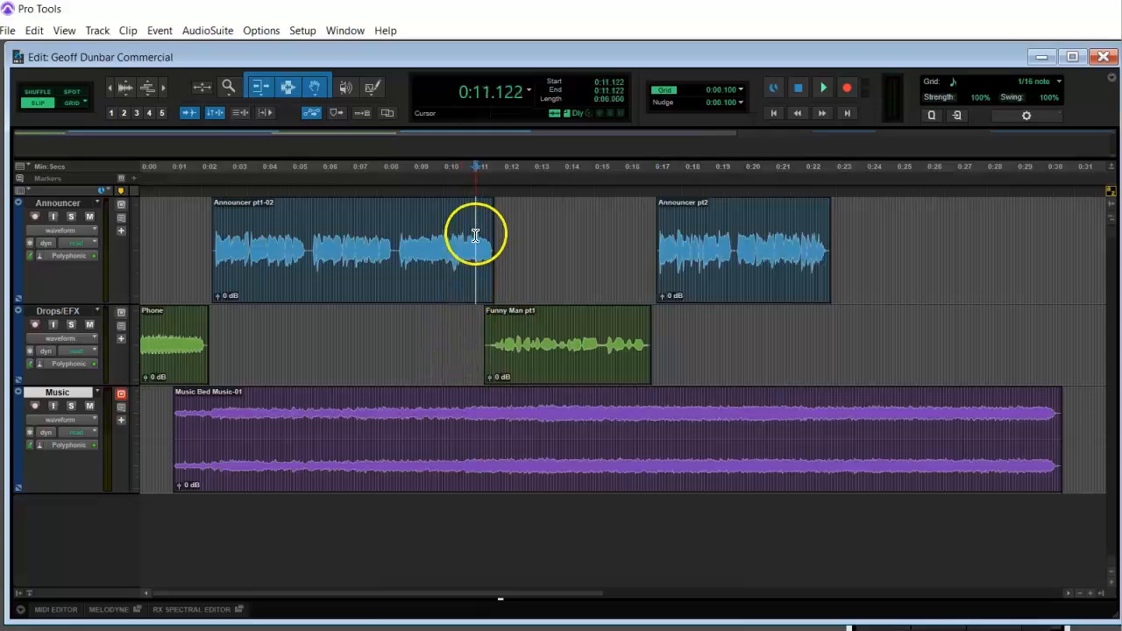
click(461, 228)
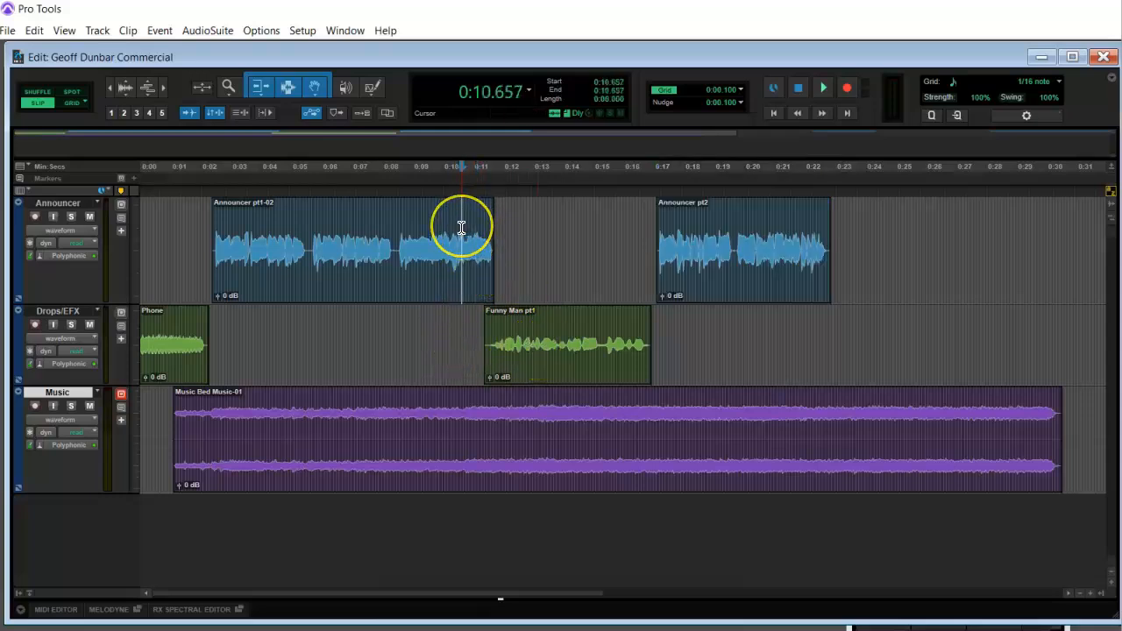
key(space)
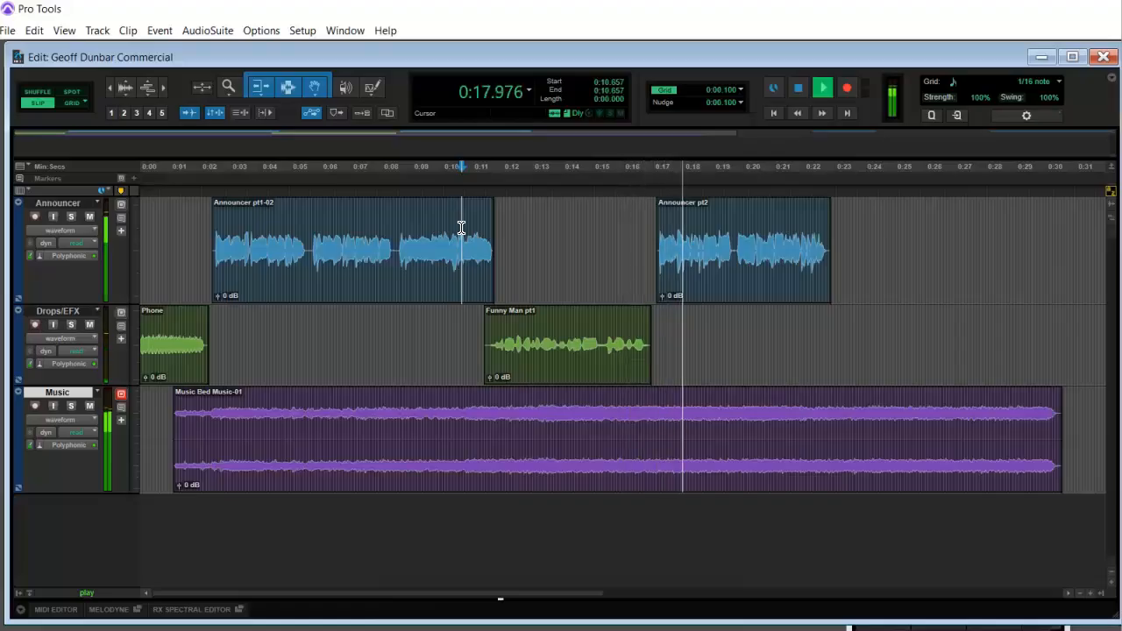
key(space)
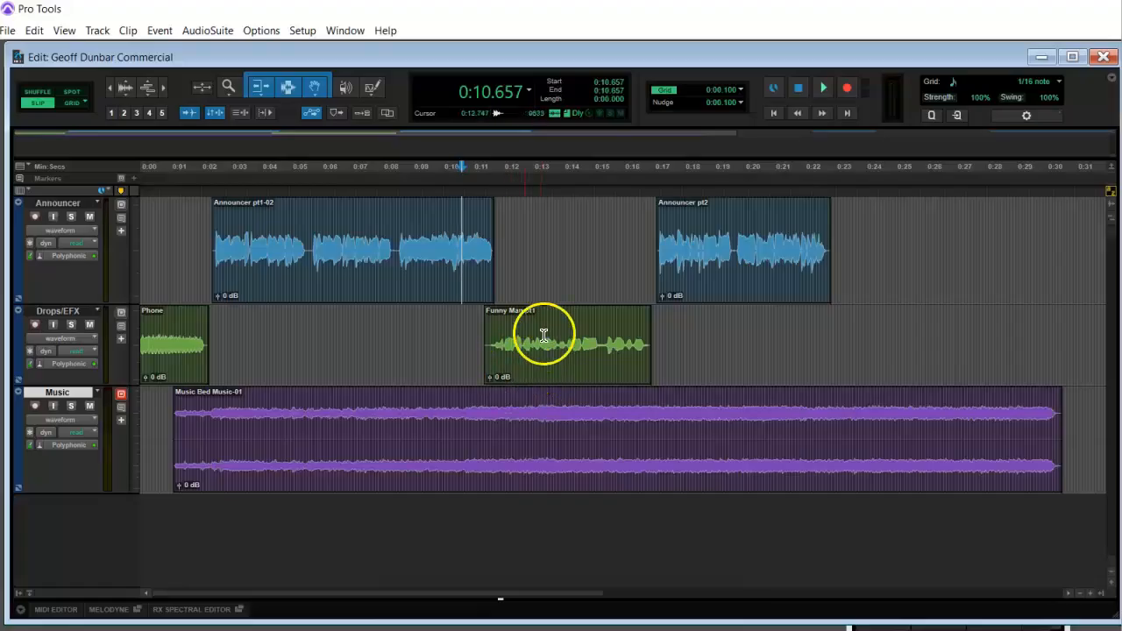
drag(514, 334, 598, 338)
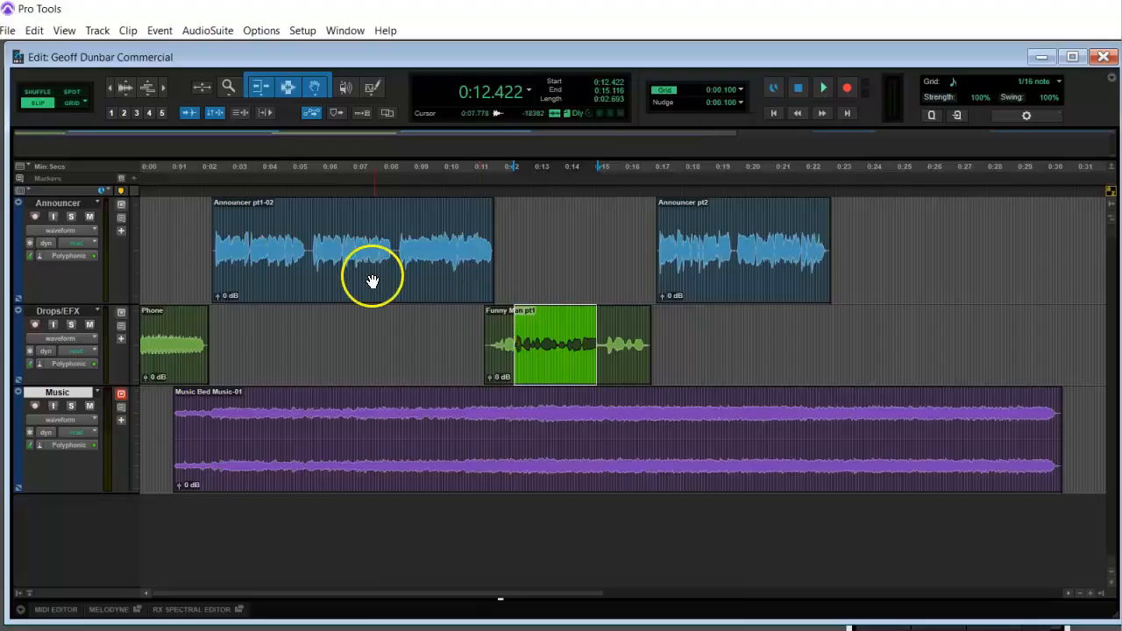
click(544, 333)
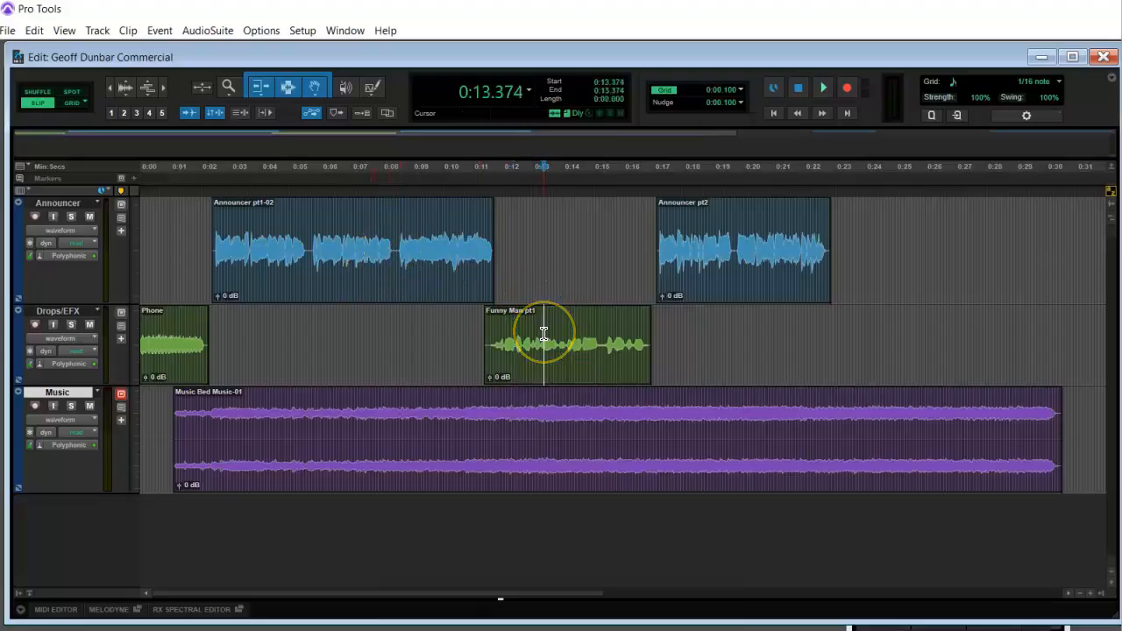
Raise the clip gain of Funny Man pt1 to +6.0 dB and audition it from about 0:10.518.
click(489, 378)
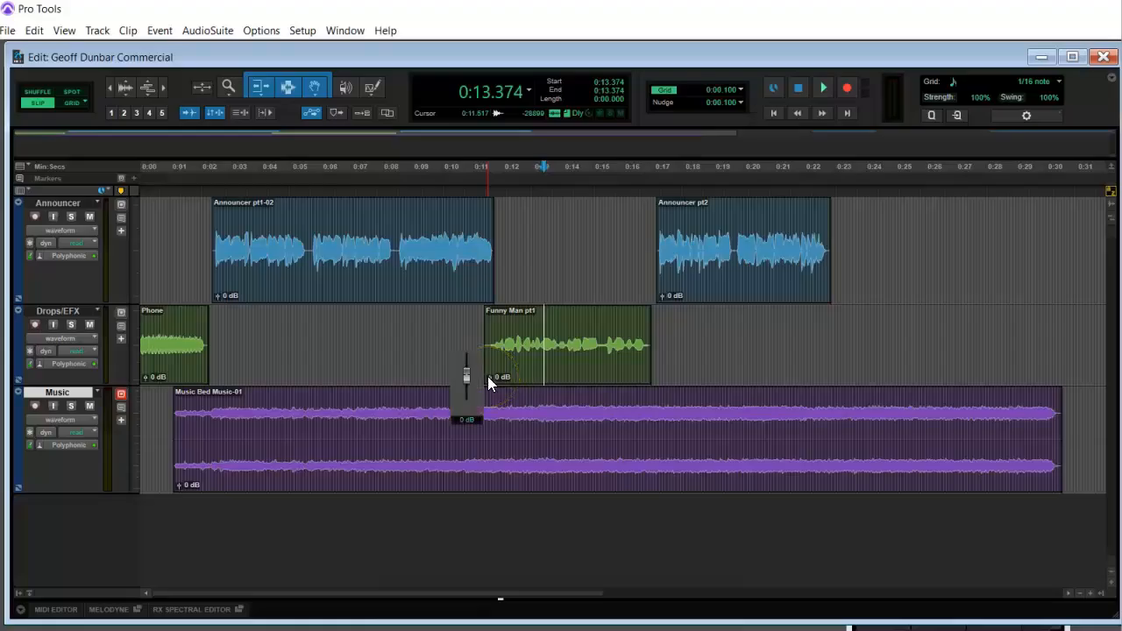
drag(487, 376, 490, 372)
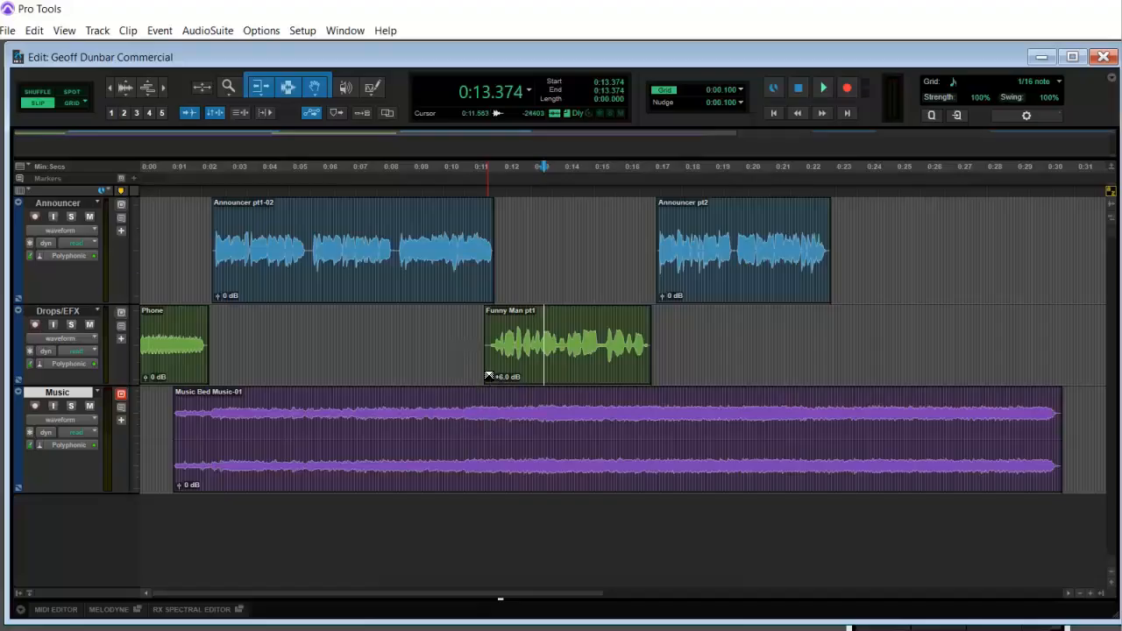
click(457, 234)
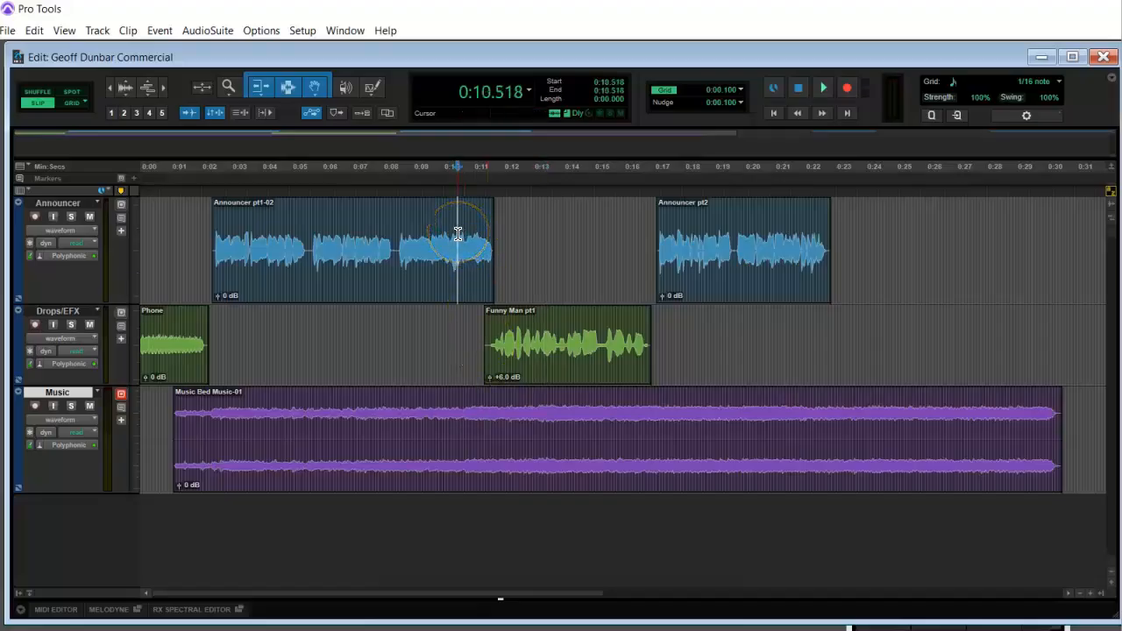
key(space)
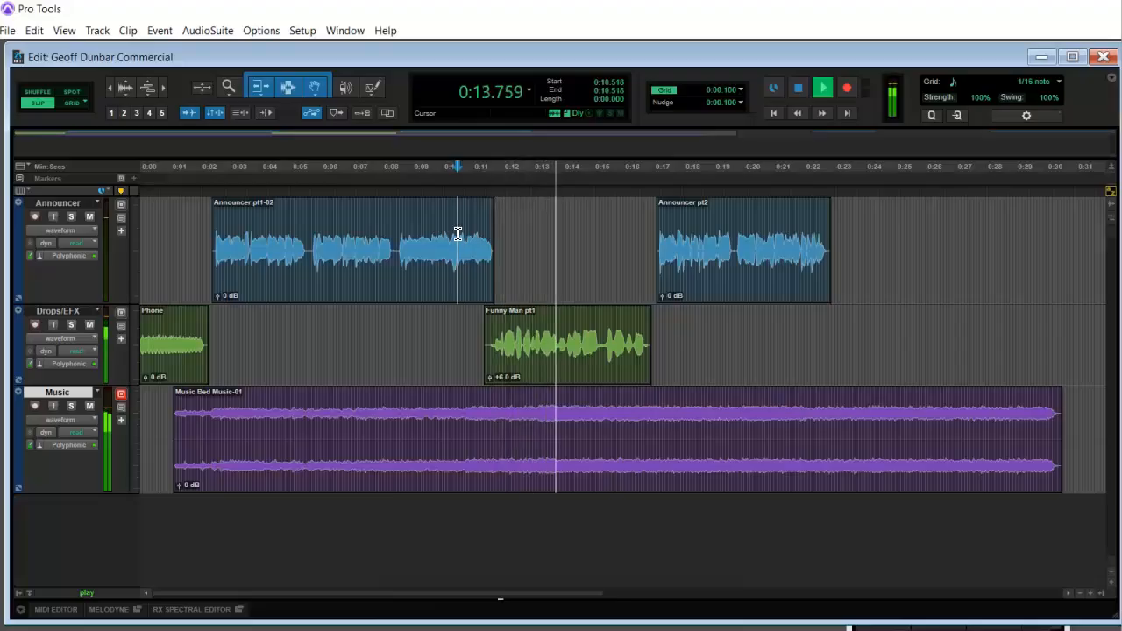
key(space)
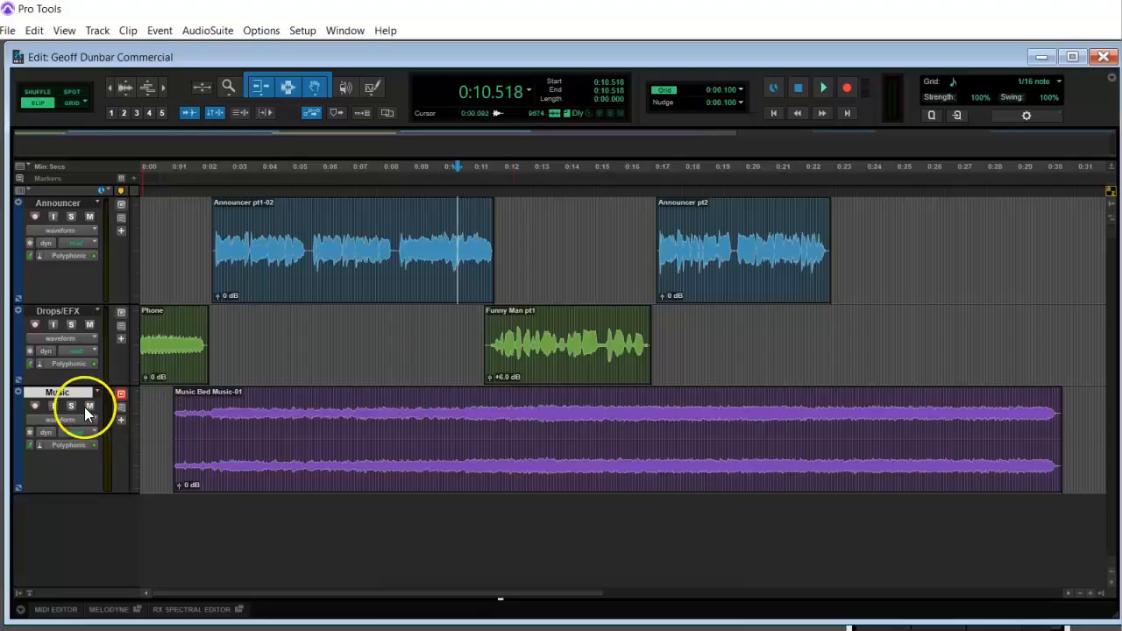
Audition the gap after Funny Man pt1 and shift Announcer pt2 slightly earlier to start at about 0:16.95.
click(633, 246)
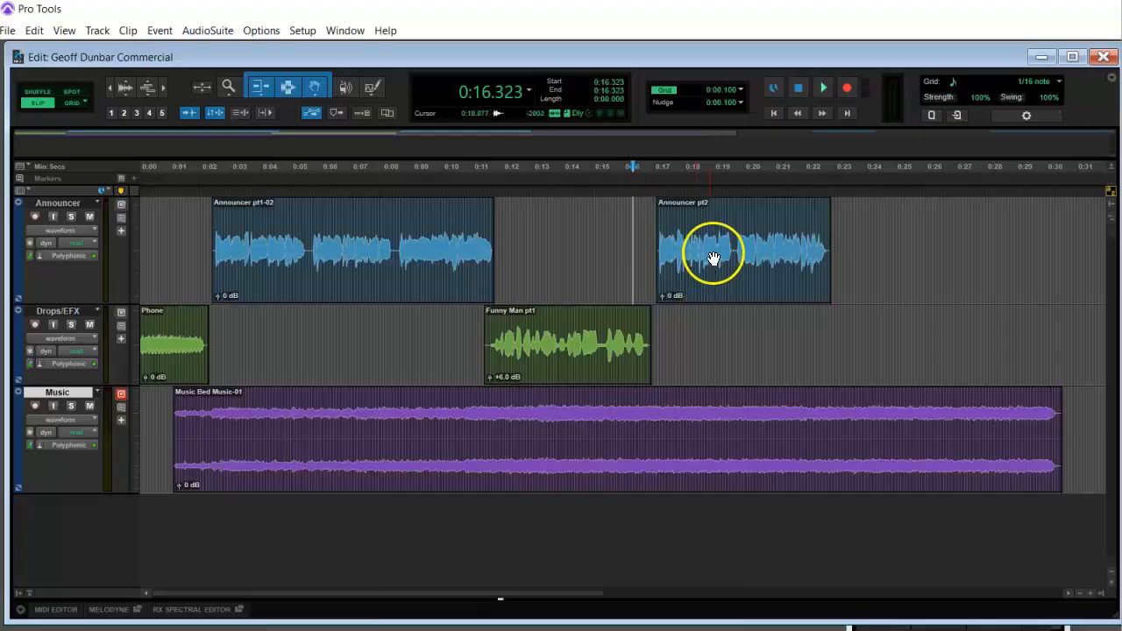
click(630, 232)
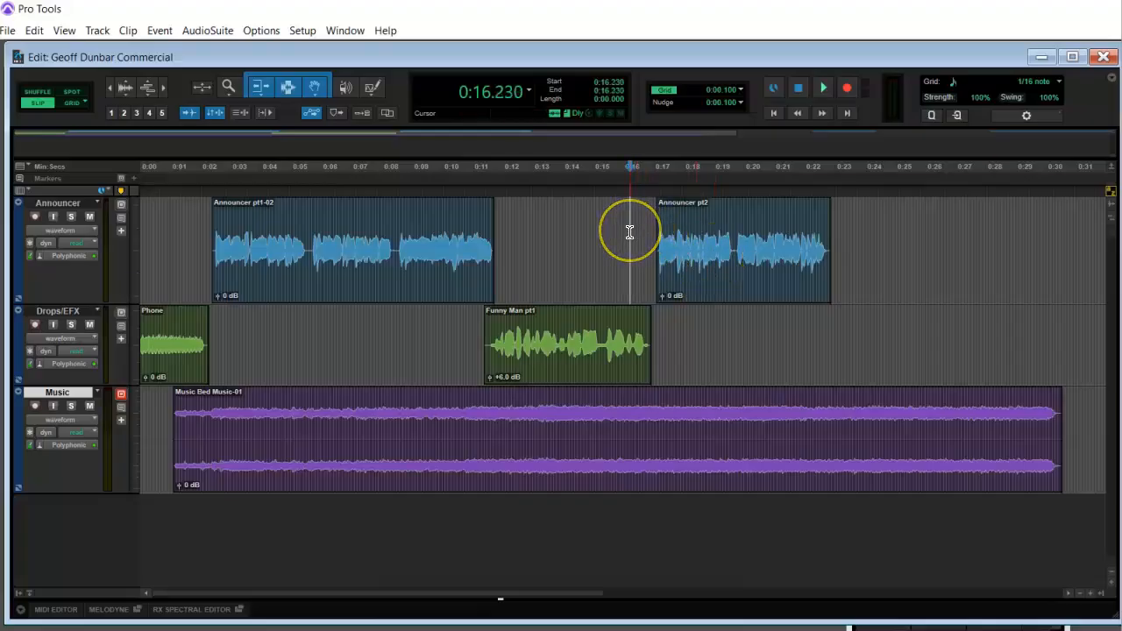
key(space)
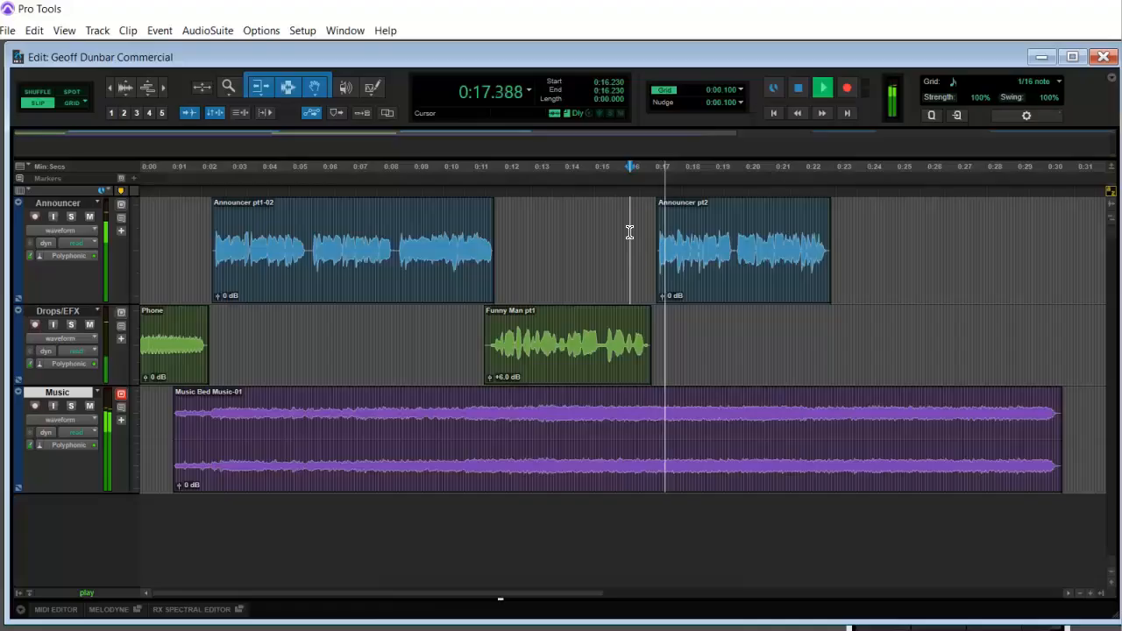
key(space)
drag(742, 287, 733, 284)
click(639, 239)
key(ctrl+bracketright)
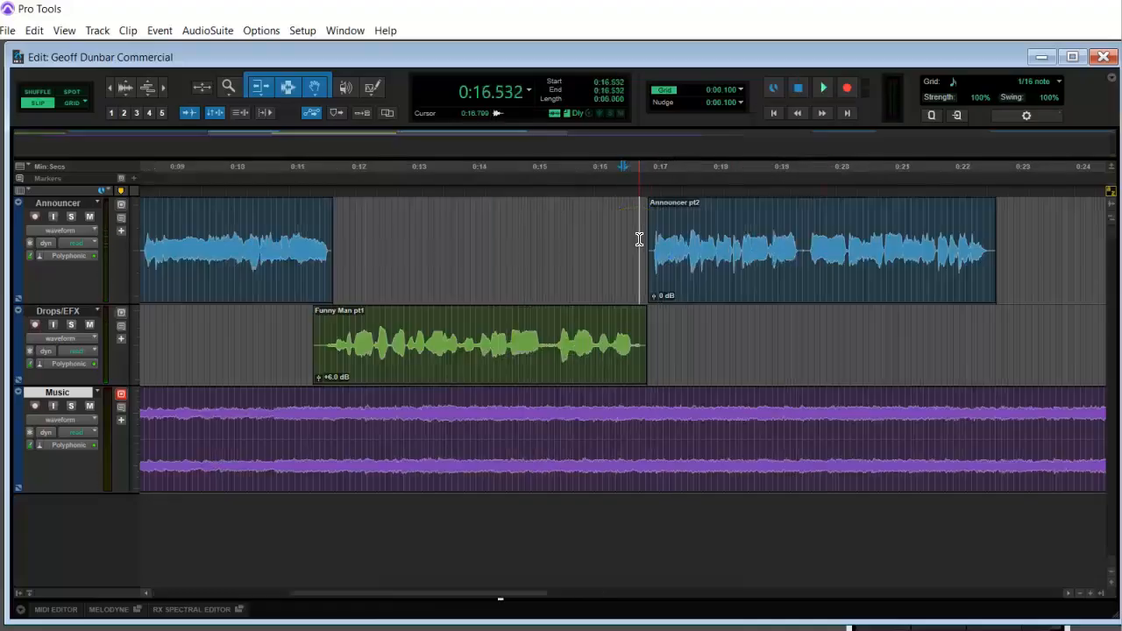
Tighten the transition by shifting Announcer pt2 to start at 0:16.811, and audition it from about 0:16.
click(619, 237)
key(space)
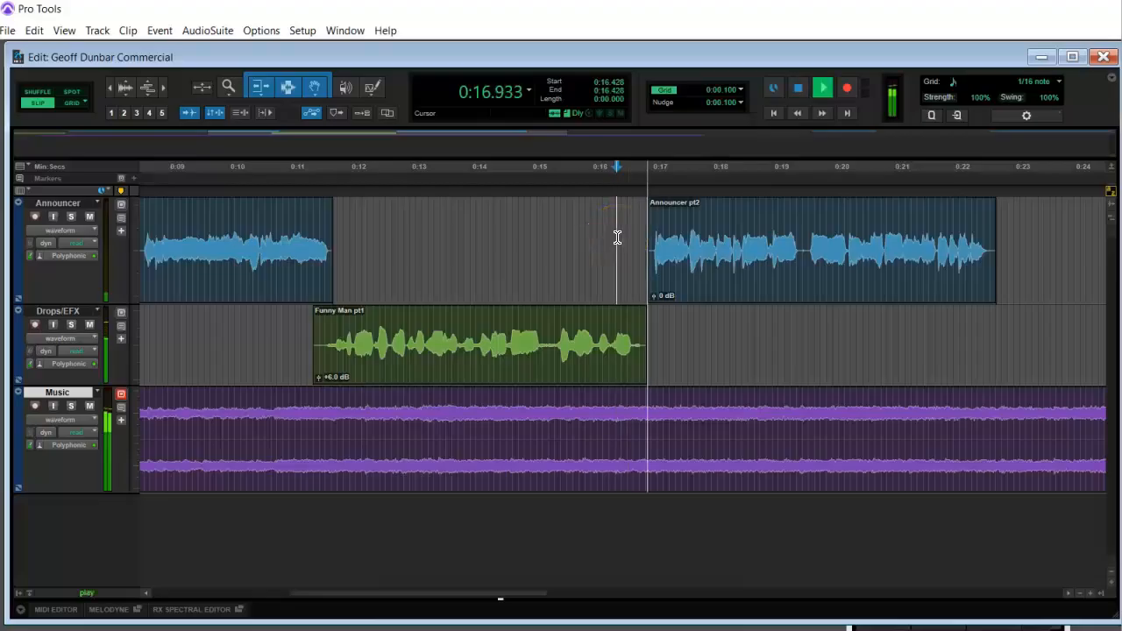
key(space)
drag(735, 281, 727, 280)
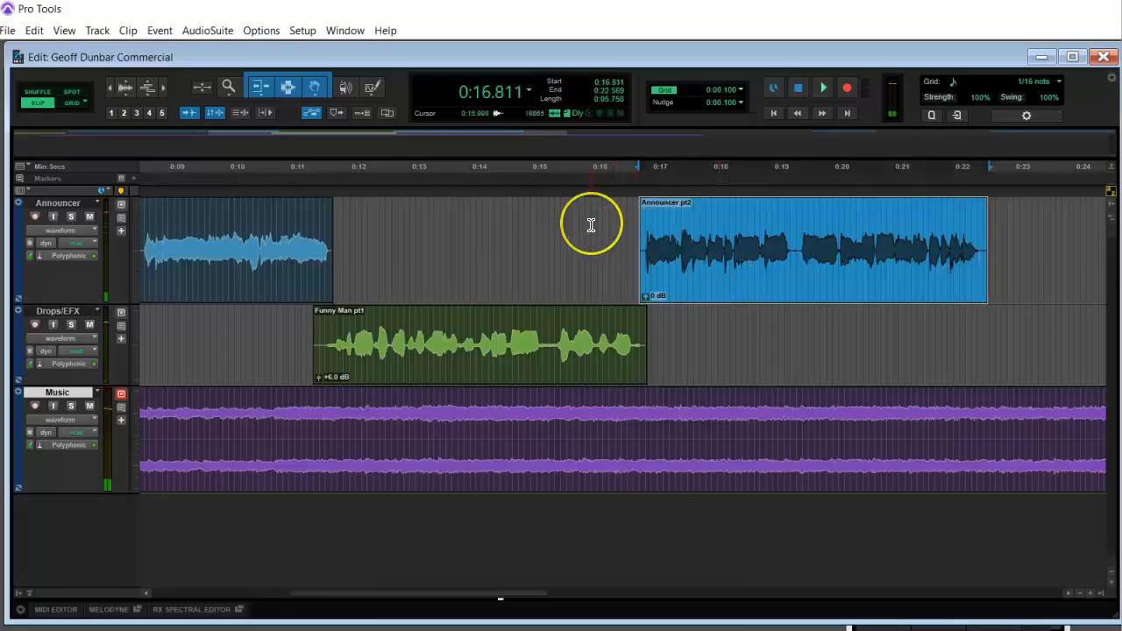
click(591, 225)
key(space)
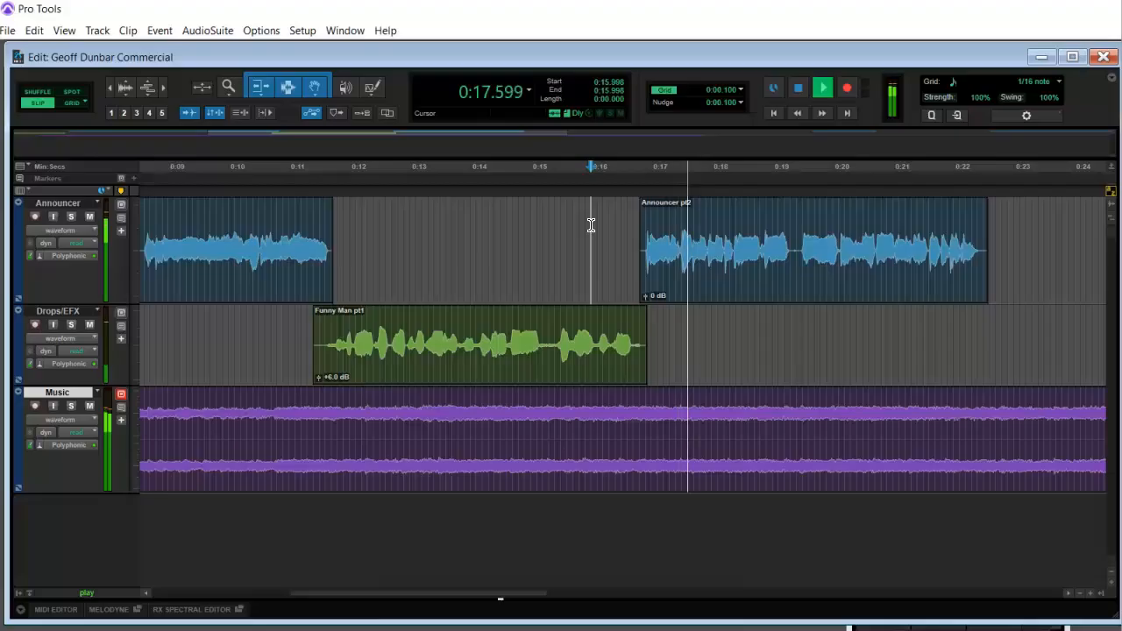
key(space)
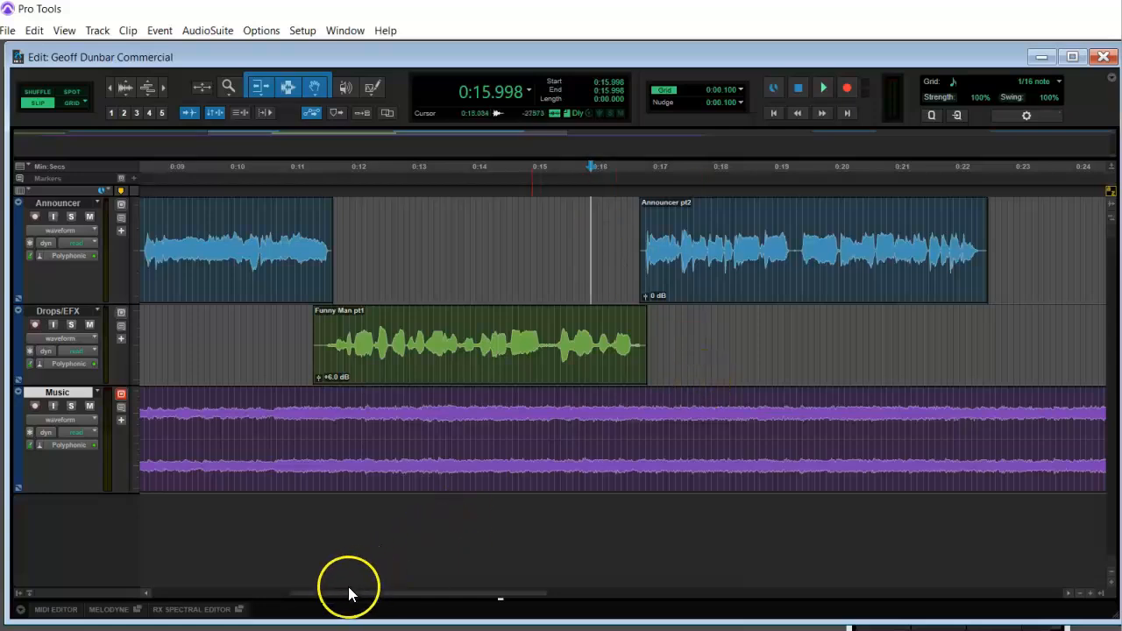
Copy the Phone clip from the start of the Drops/EFX track and paste it there at 0:17.519 beneath Announcer pt2.
drag(347, 588, 201, 591)
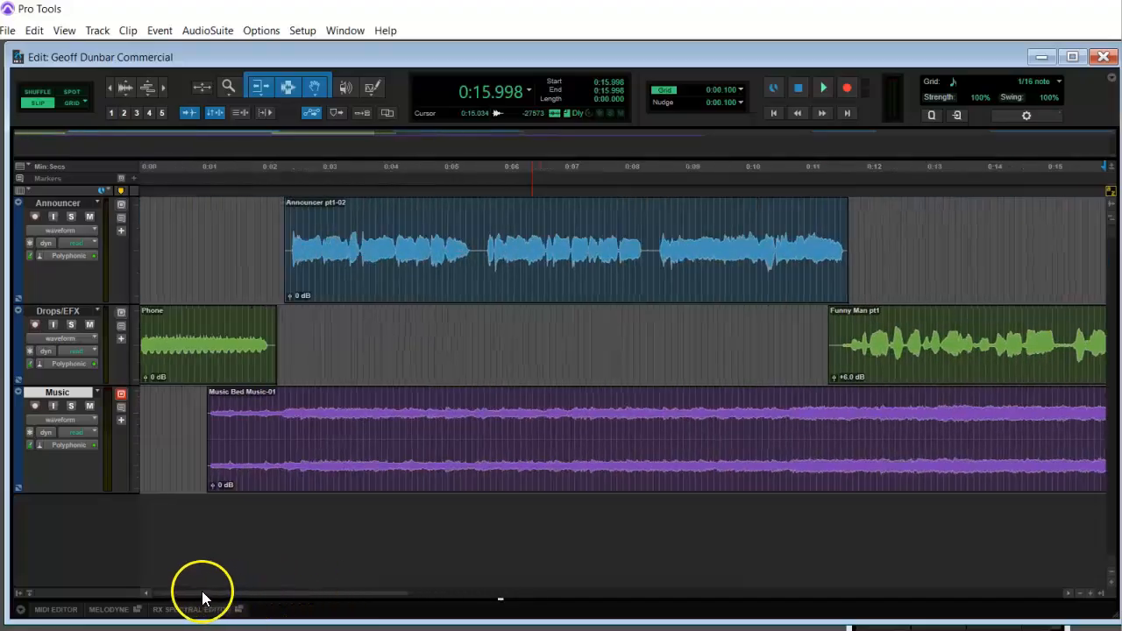
click(201, 376)
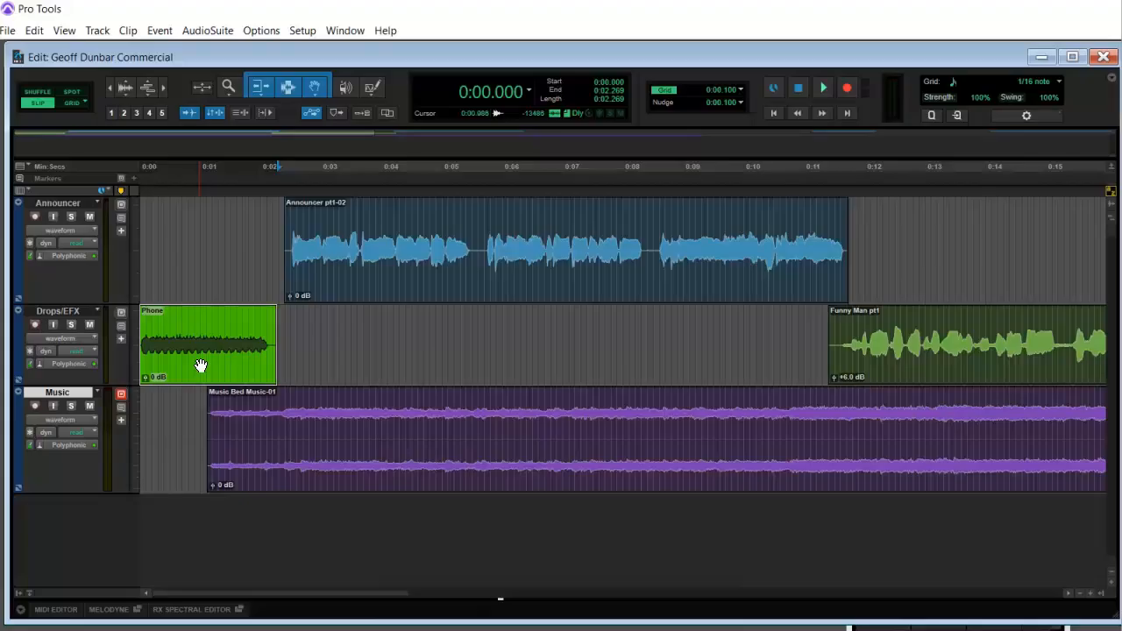
drag(292, 596, 469, 594)
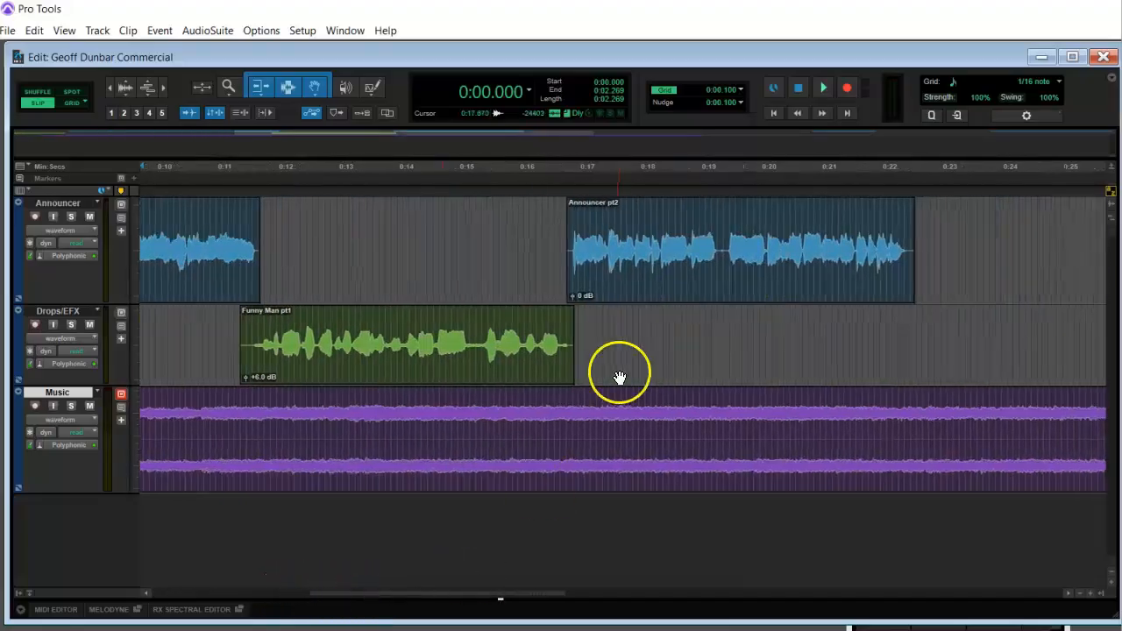
click(610, 325)
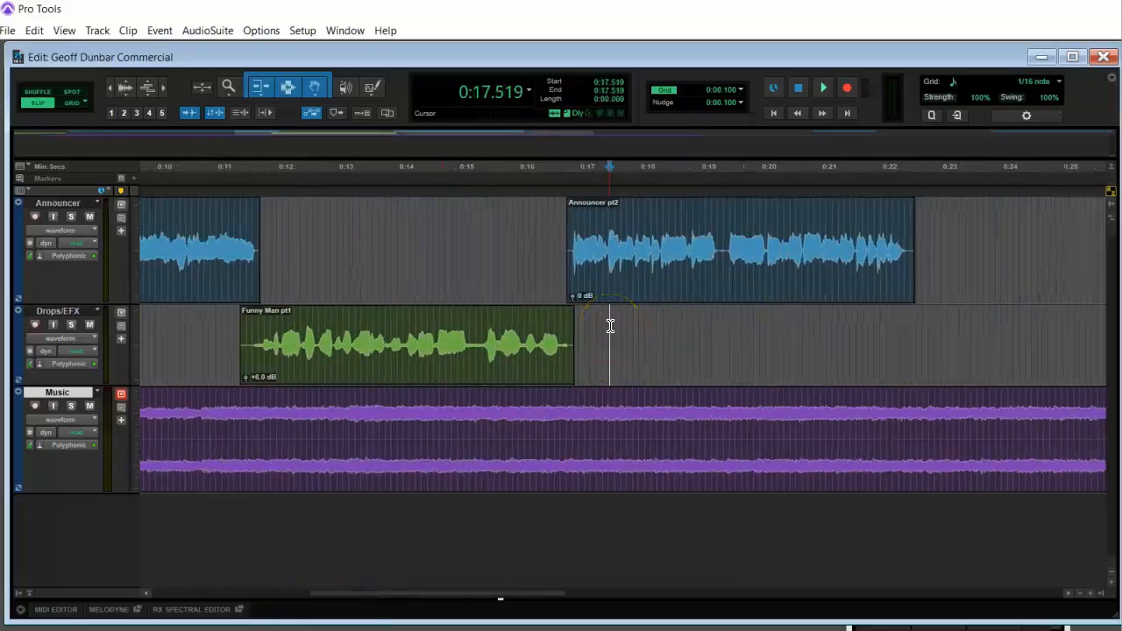
key(ctrl+v)
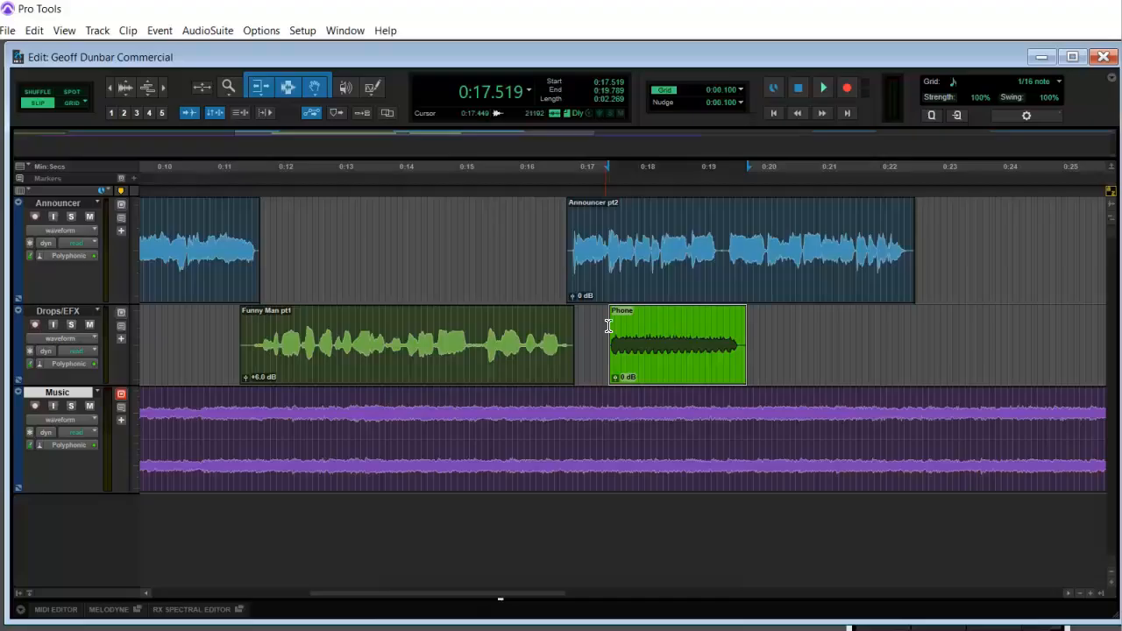
Audition the pasted Phone clip against Announcer pt2, playing from about 0:16.55.
click(553, 240)
key(space)
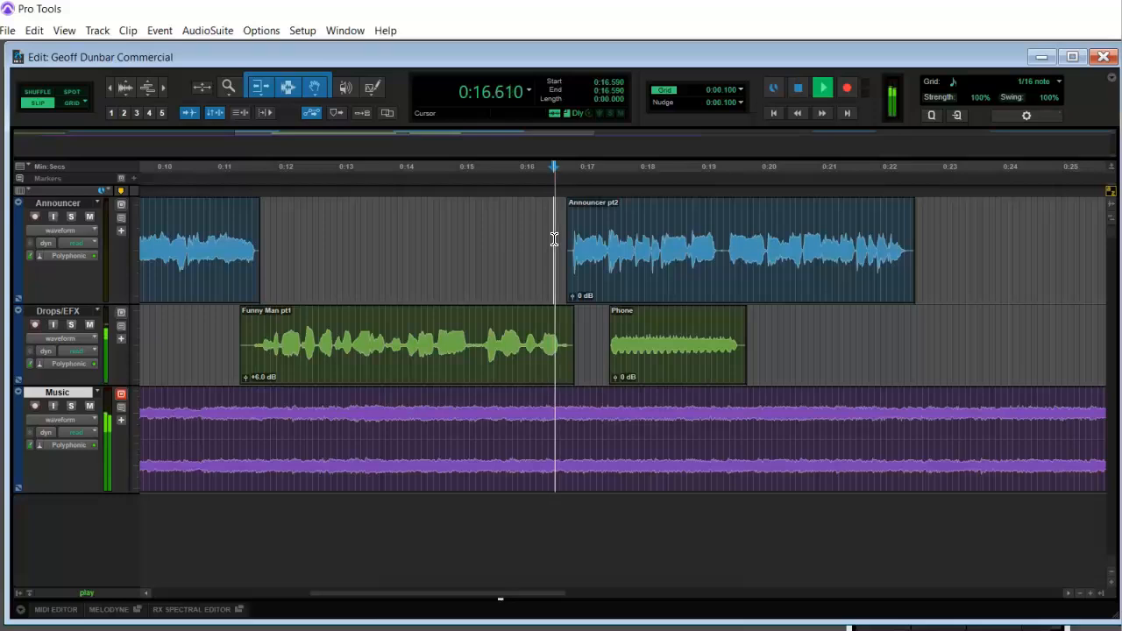
key(space)
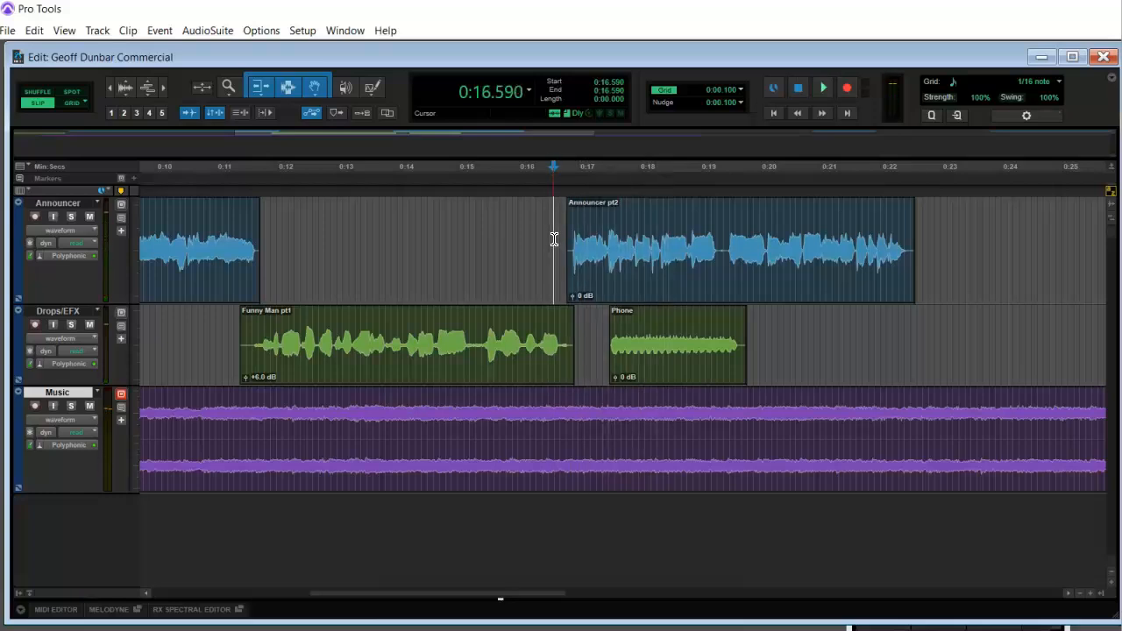
click(550, 225)
key(space)
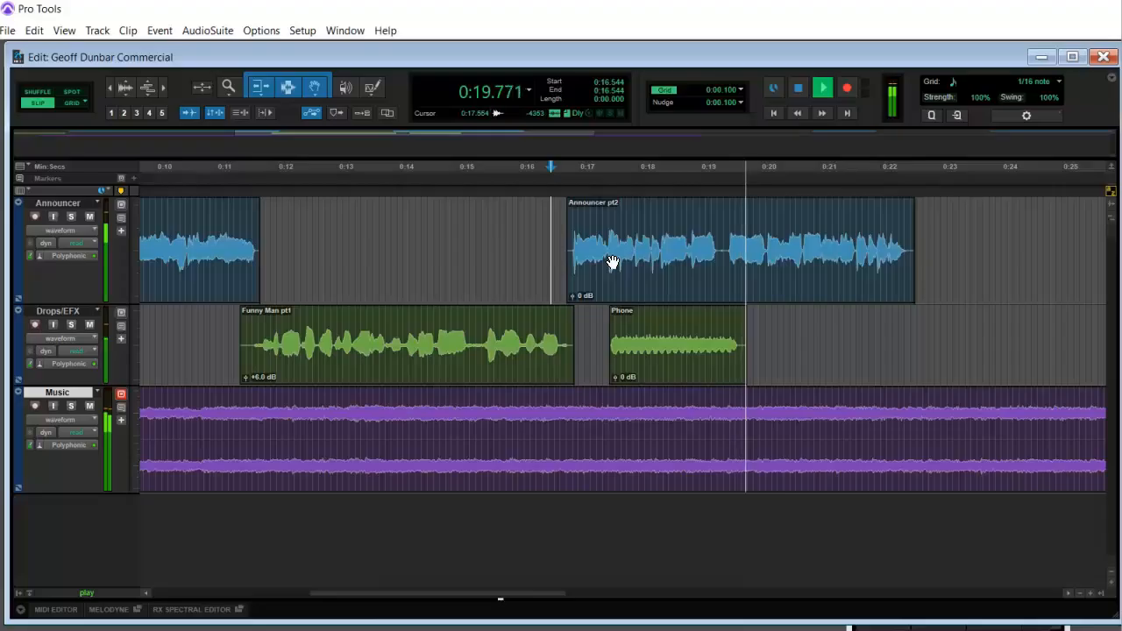
key(space)
click(551, 233)
key(space)
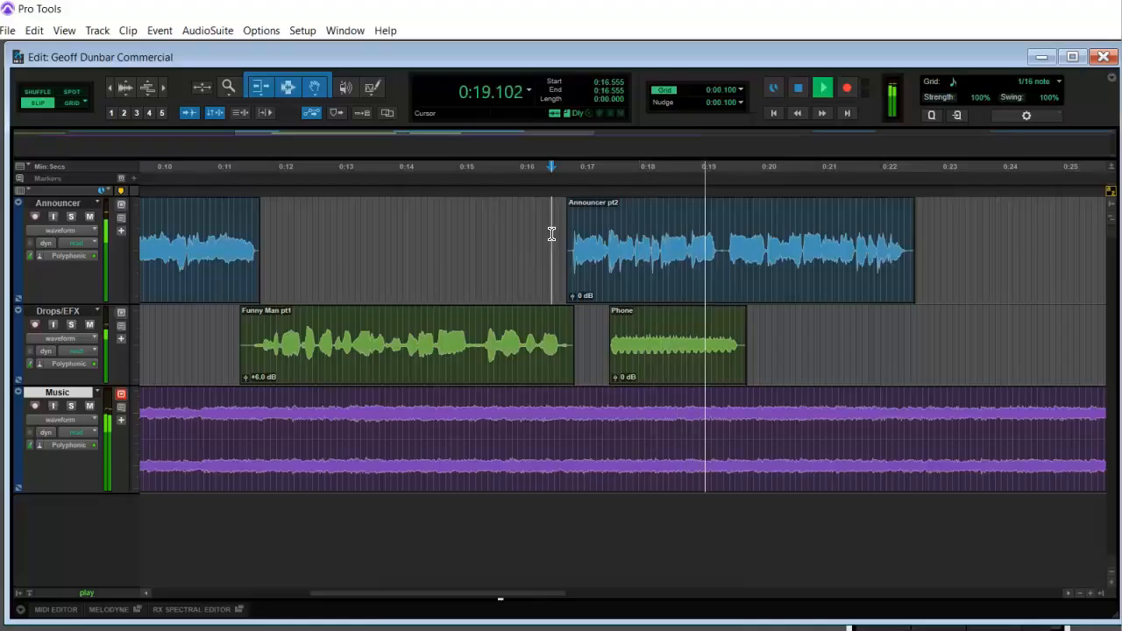
key(space)
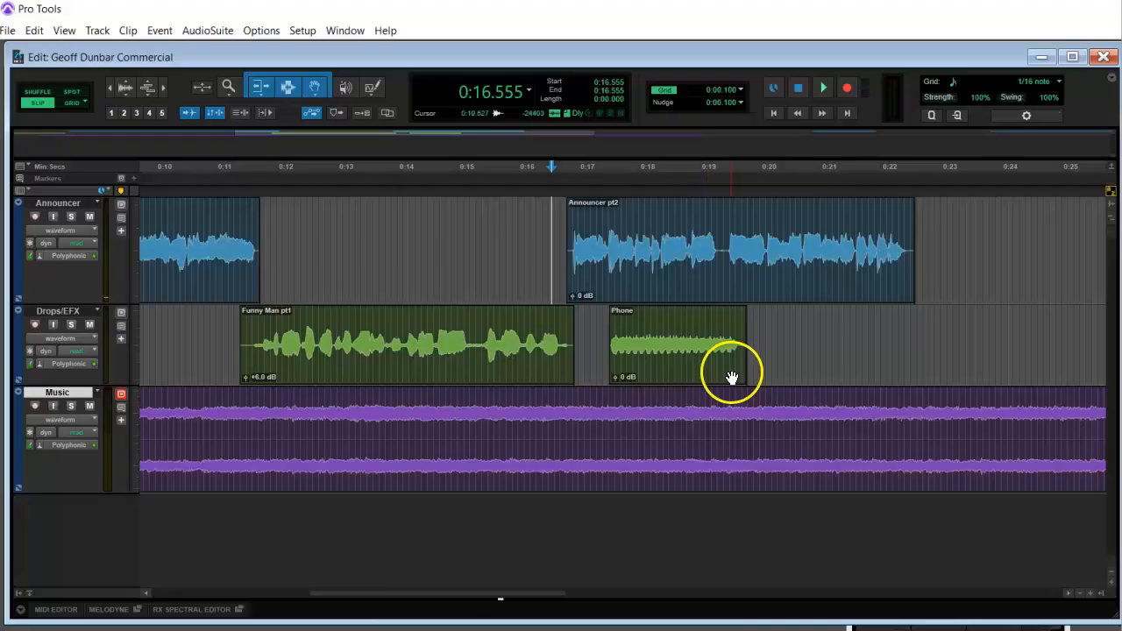
Trim the end of the second Phone clip to about 0:18.4 and audition it from 0:16.207.
drag(738, 365, 664, 366)
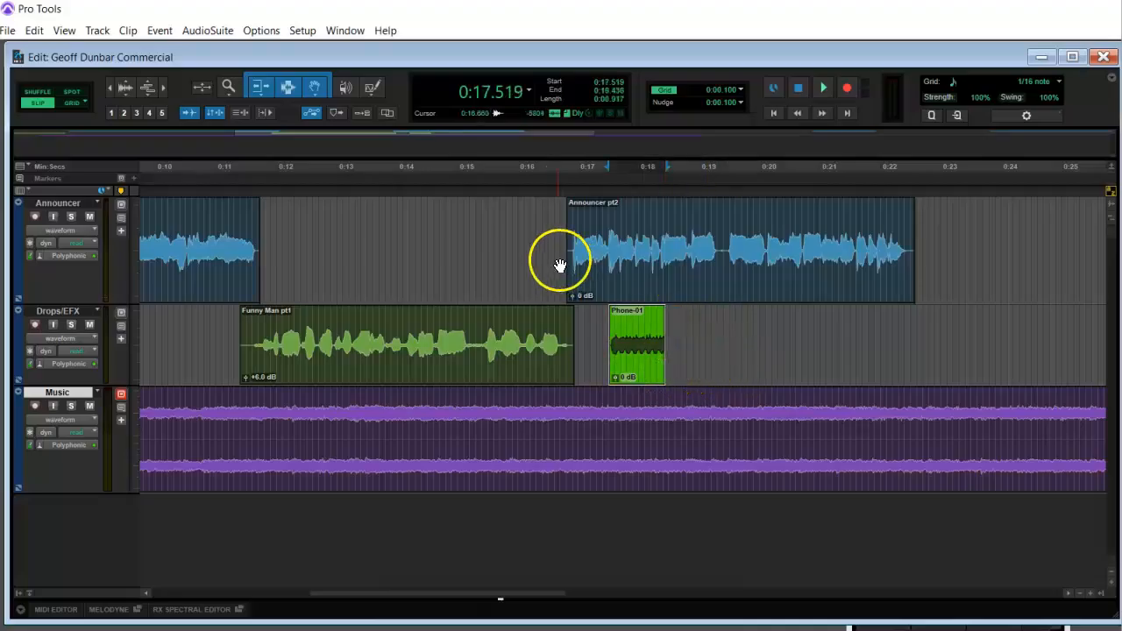
click(546, 233)
click(530, 229)
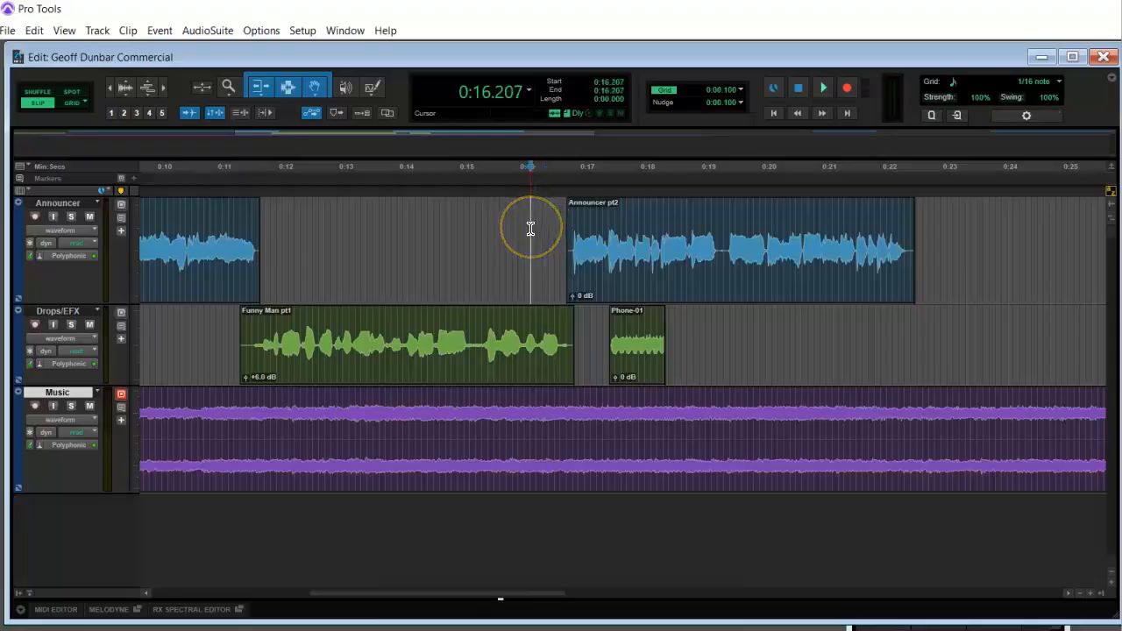
key(space)
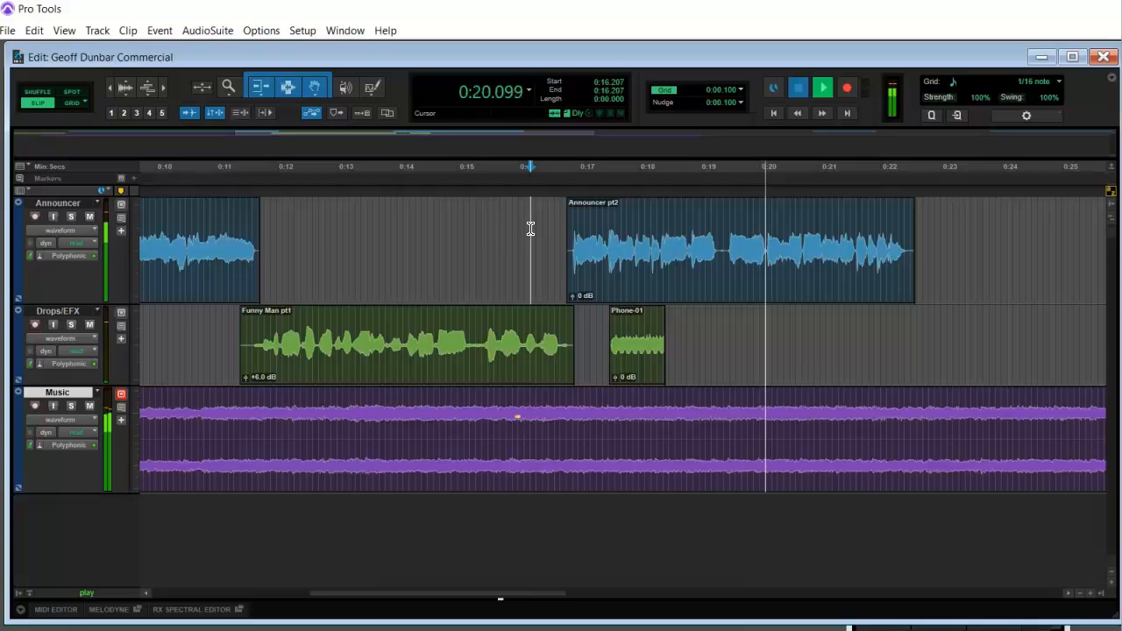
key(space)
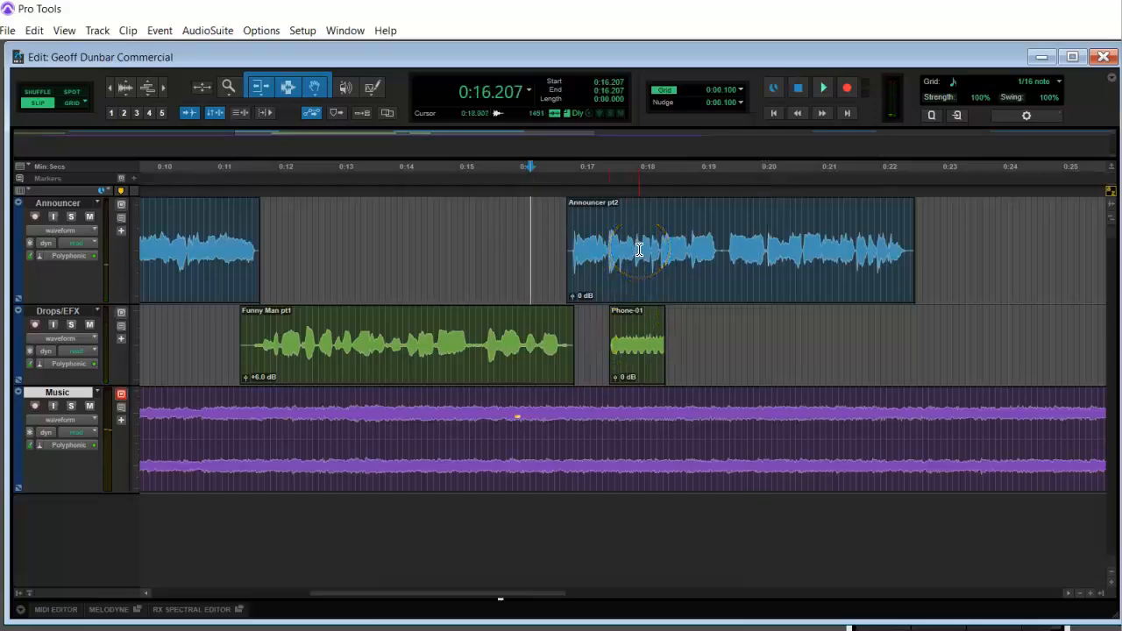
Shorten the second Phone clip further to end at about 0:18.297, auditioning the result from about 0:16.4.
click(571, 234)
click(548, 228)
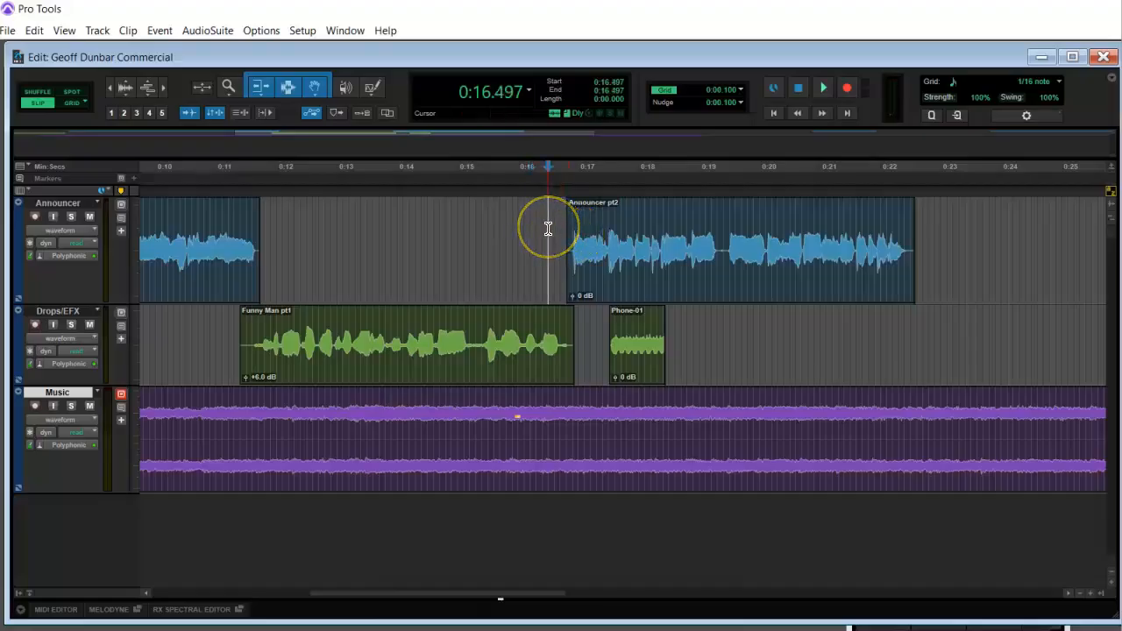
key(space)
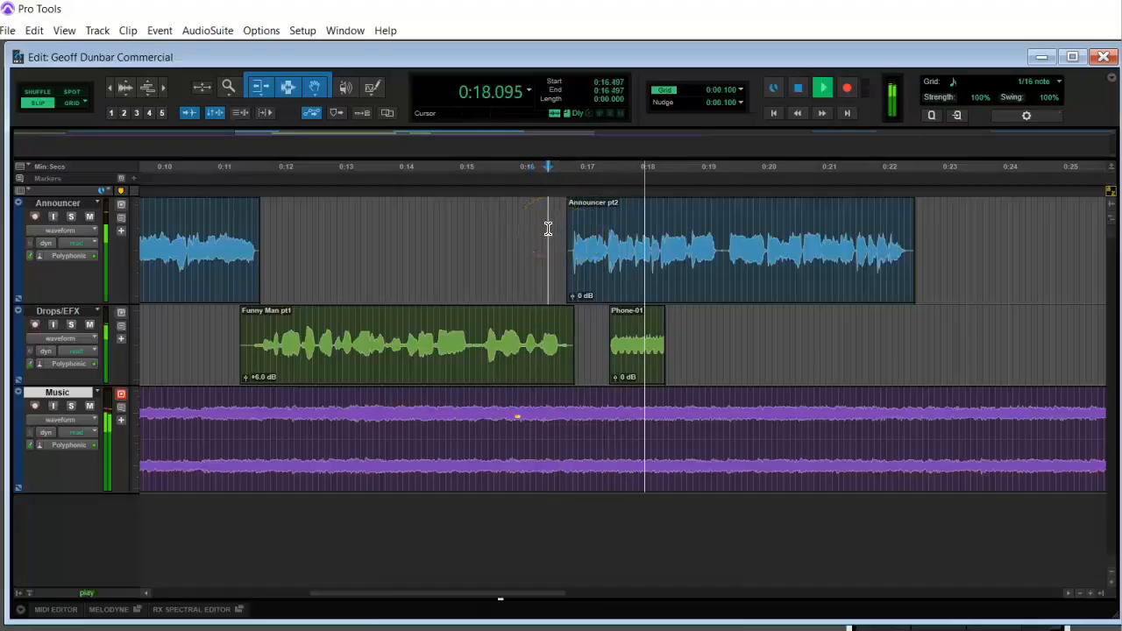
key(space)
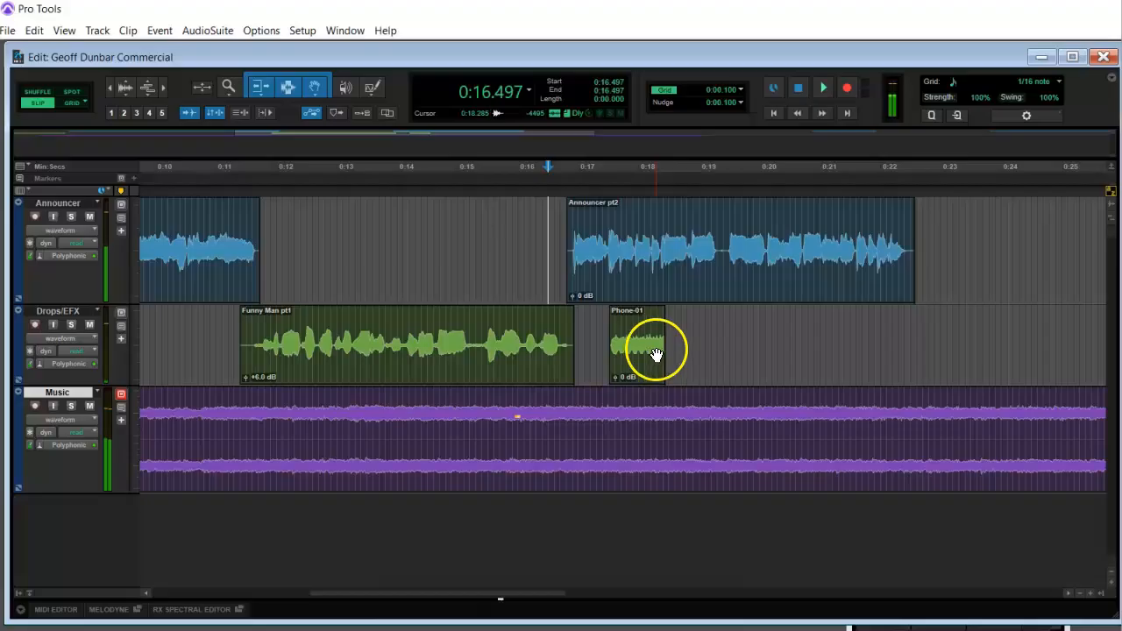
click(656, 353)
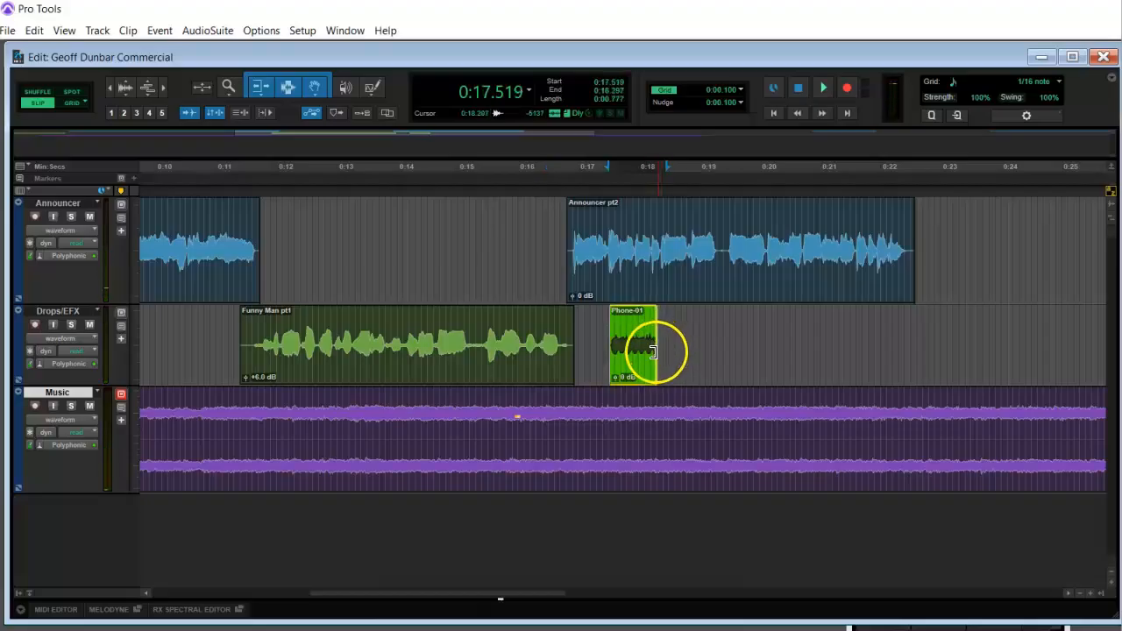
click(543, 239)
key(space)
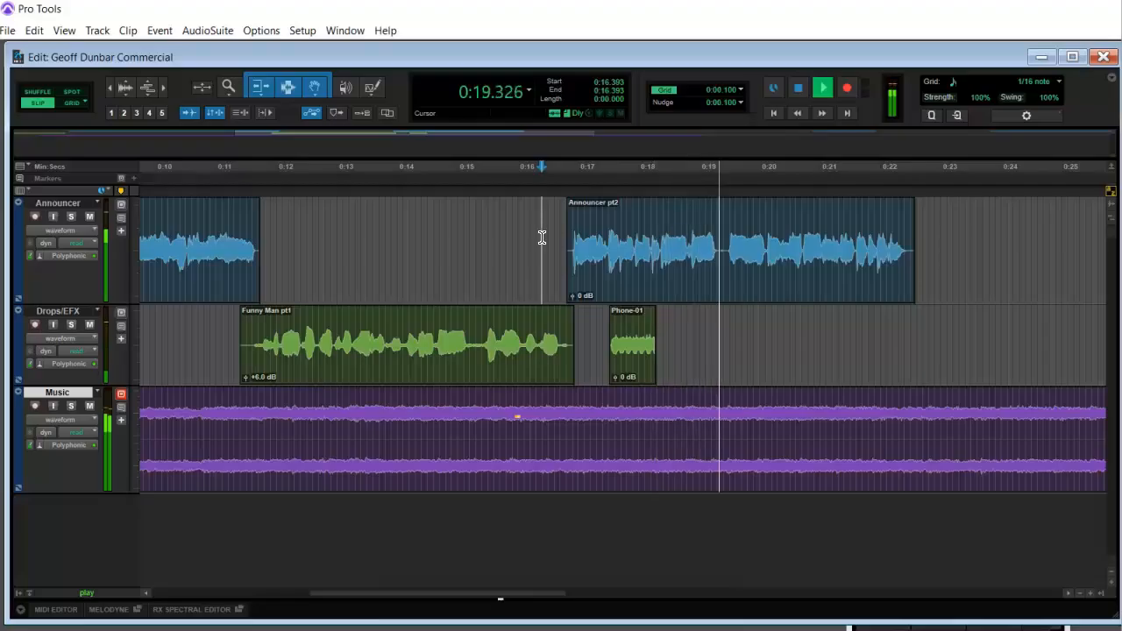
key(space)
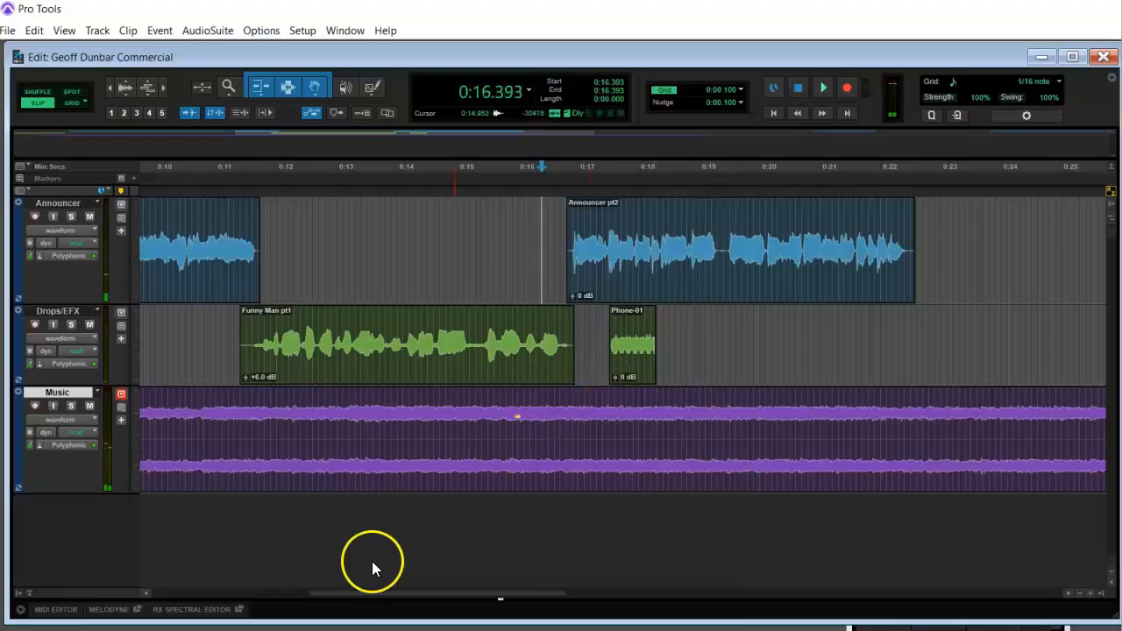
Move the Female Announcer clip directly after Announcer pt2 on the Announcer track, starting at 0:22.604, and audition it from 0:21.896.
drag(341, 591, 407, 591)
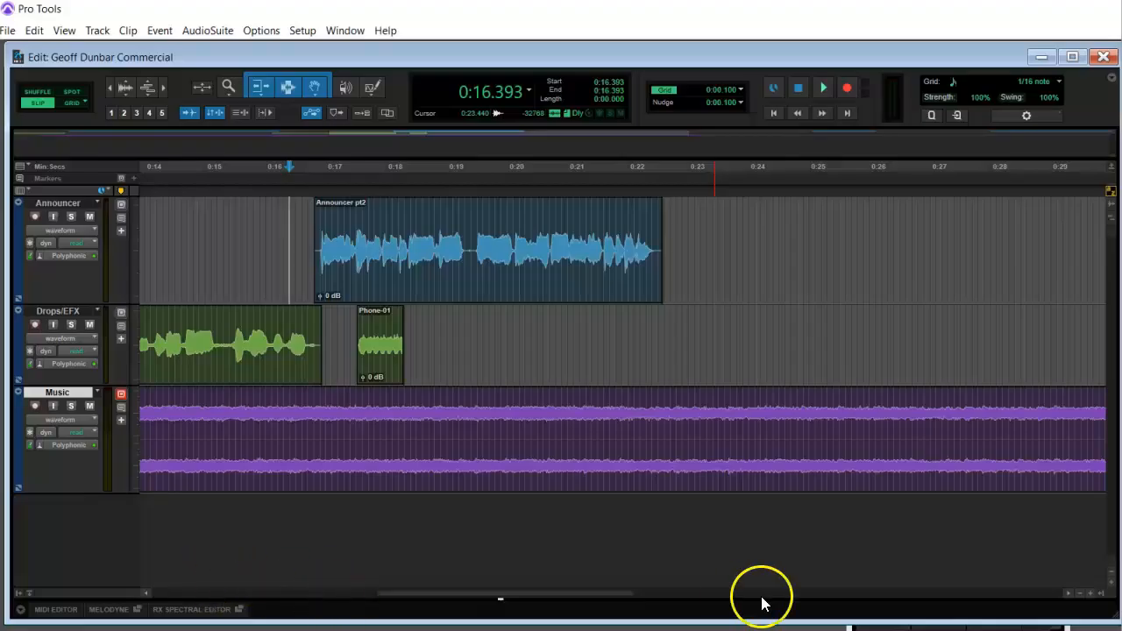
click(801, 595)
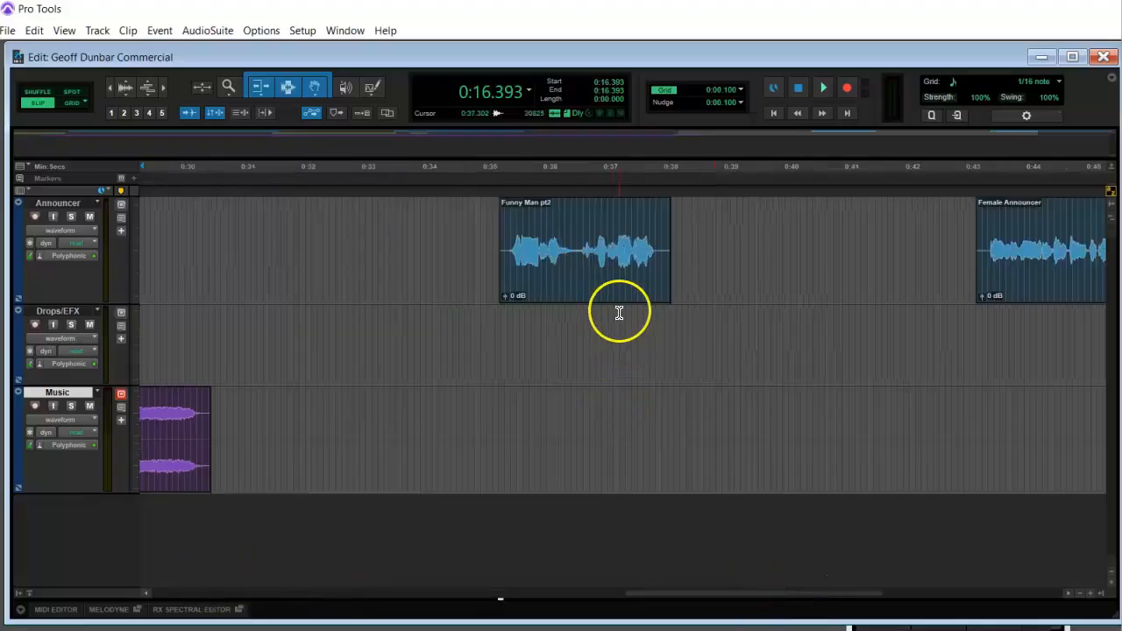
drag(1012, 296, 226, 321)
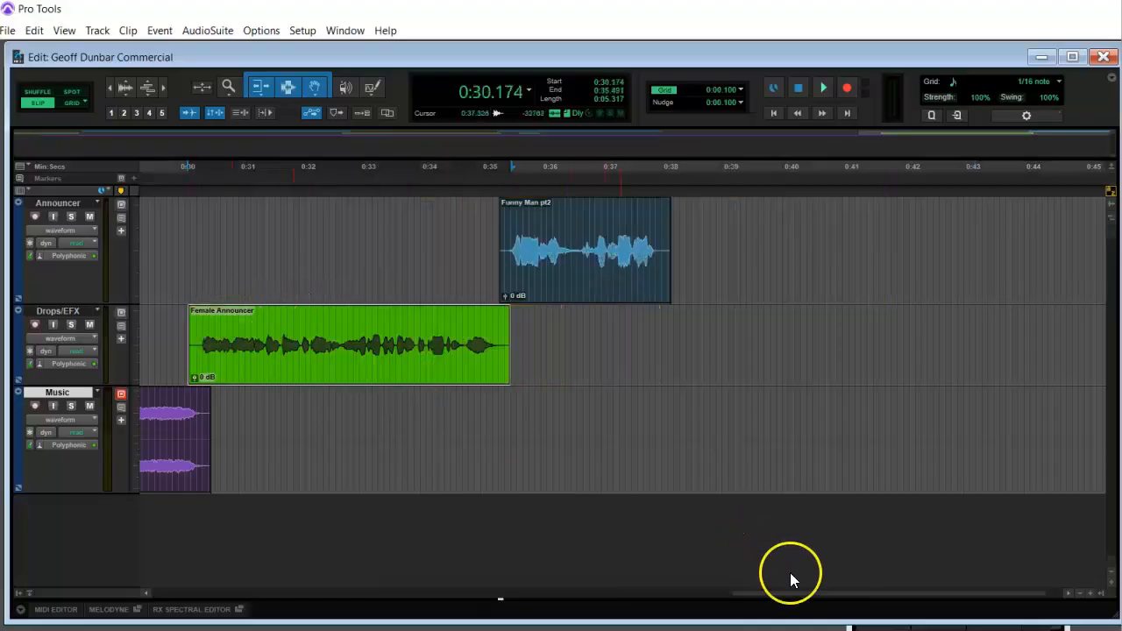
scroll(788, 592, left, 10)
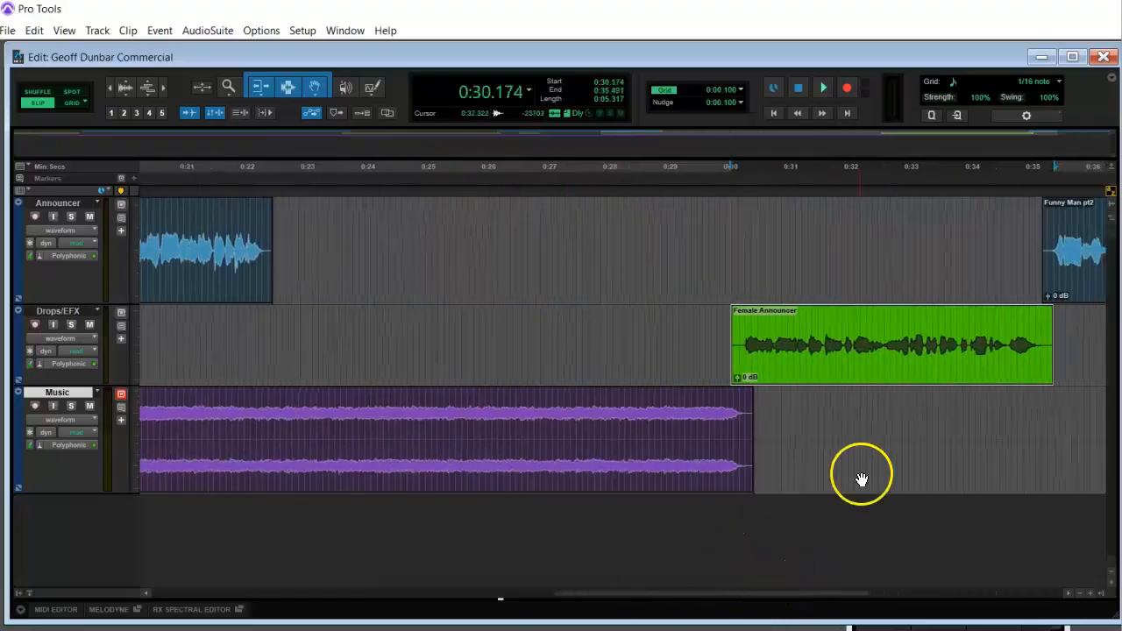
drag(815, 376, 355, 281)
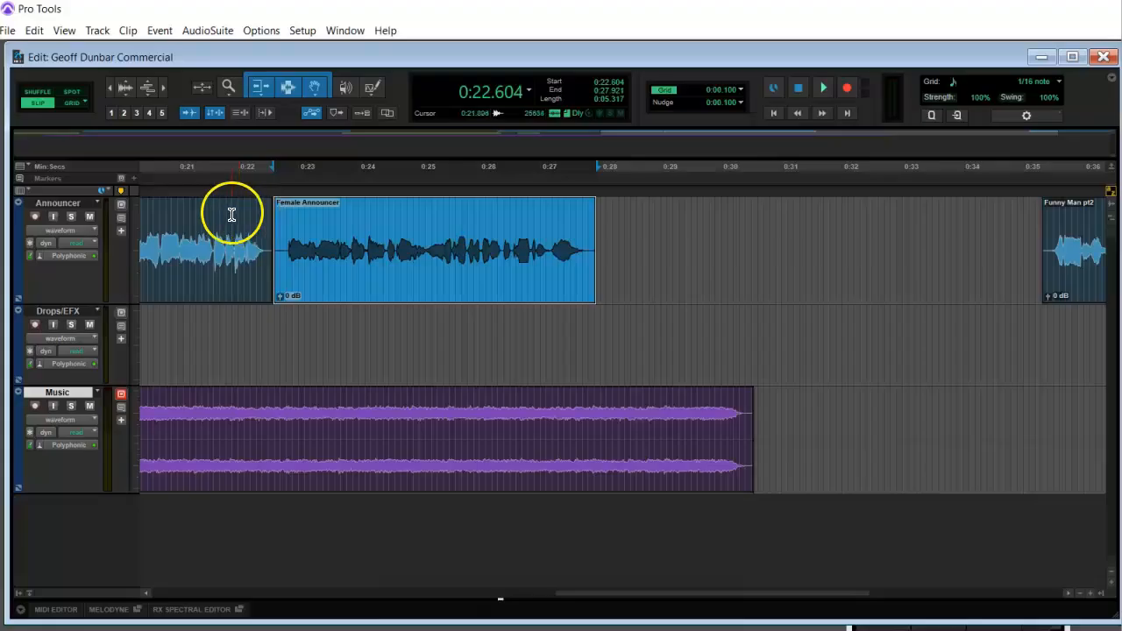
click(232, 215)
key(space)
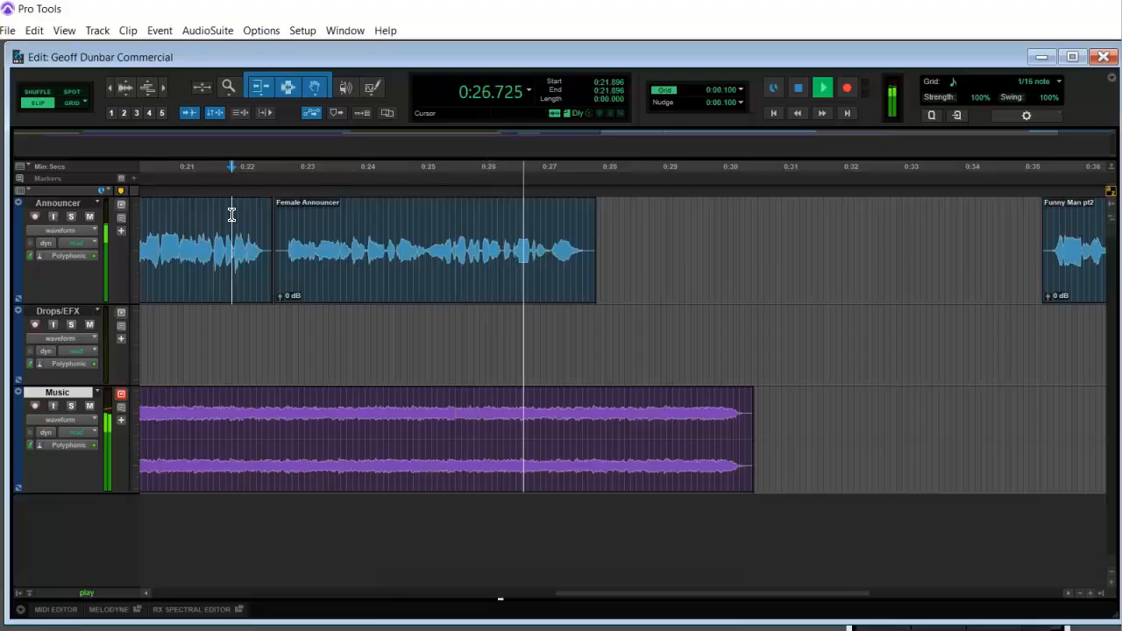
key(space)
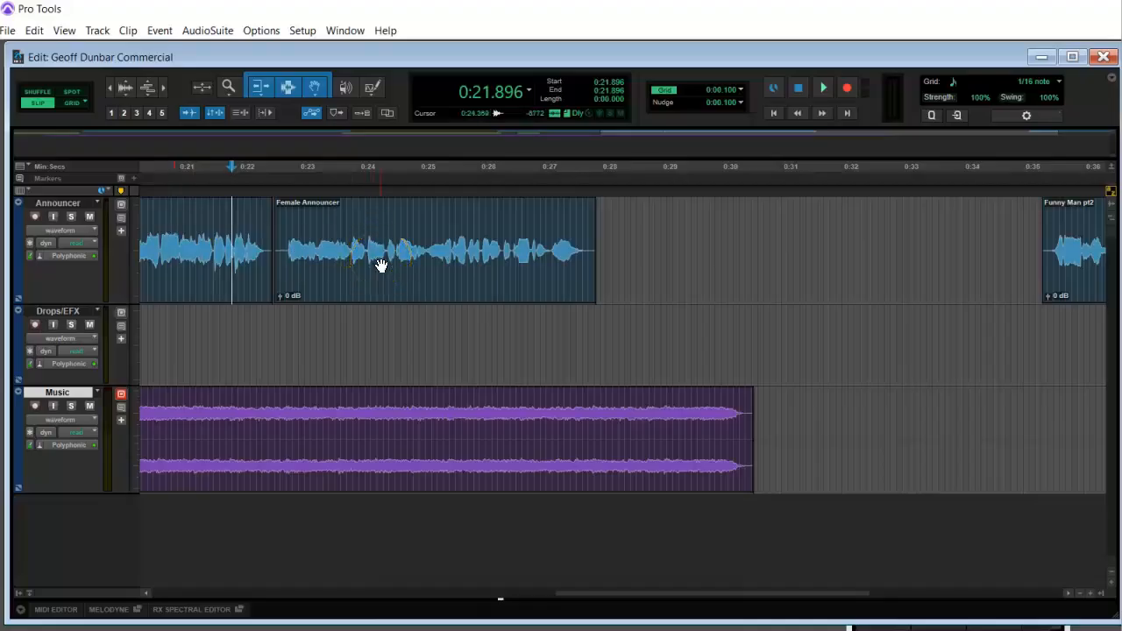
Move the Female Announcer clip to the Drops/EFX track at 0:22.337, overlapping the end of Announcer pt2, and audition it from 0:21.652.
drag(381, 266, 366, 325)
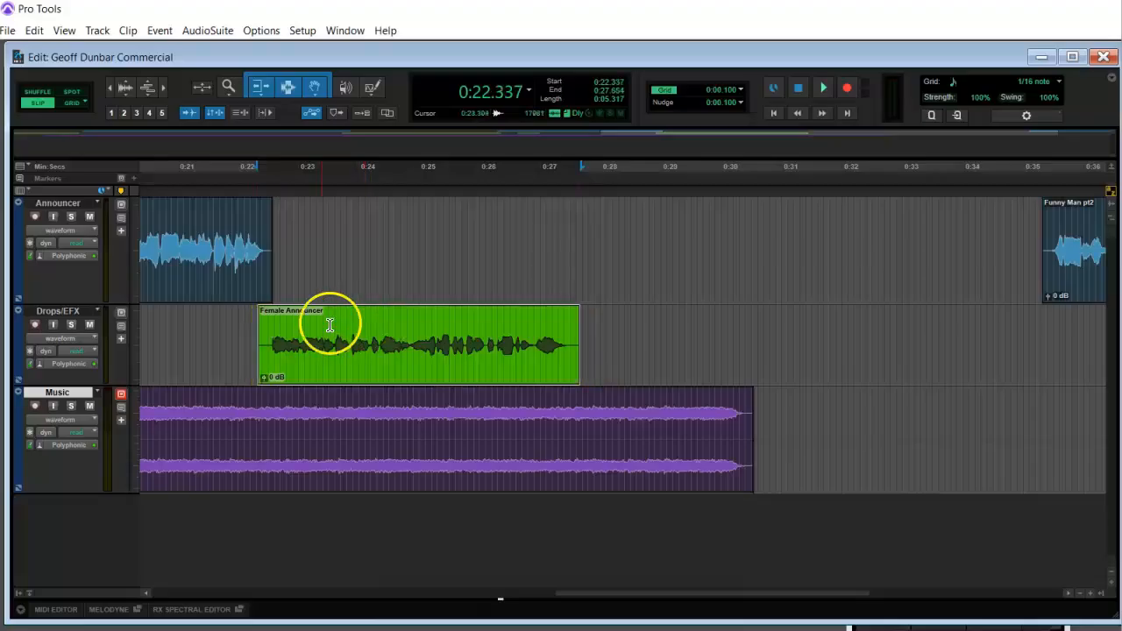
click(218, 235)
key(space)
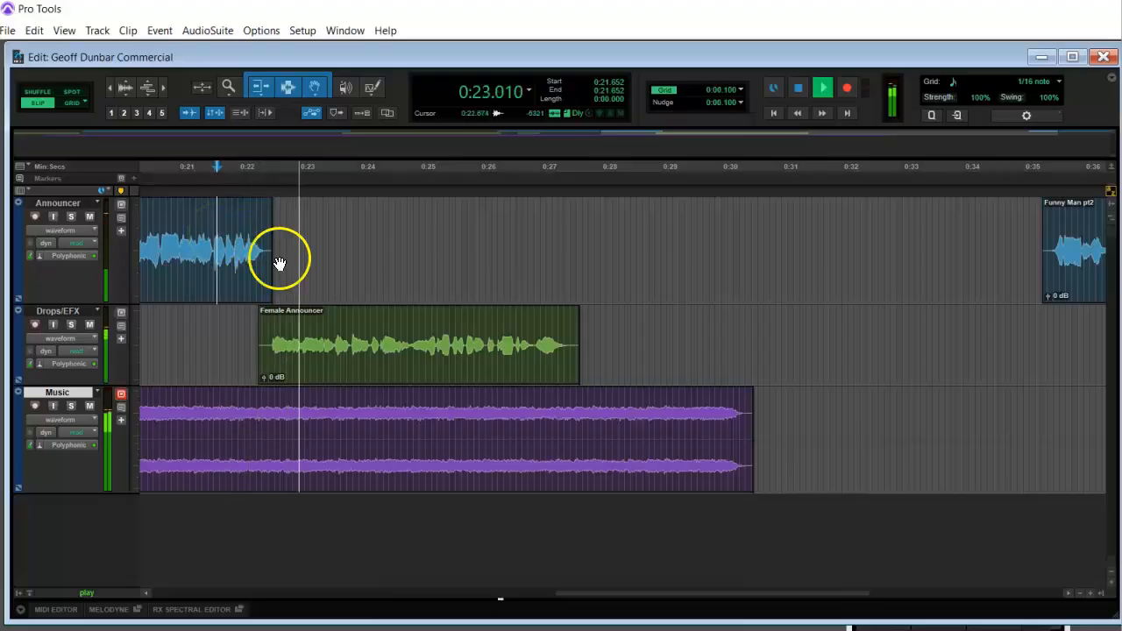
key(space)
Nudge the Female Announcer clip 0:00.100 earlier and audition the transition from 0:21.629.
click(339, 352)
key(KP_Subtract)
click(215, 328)
key(space)
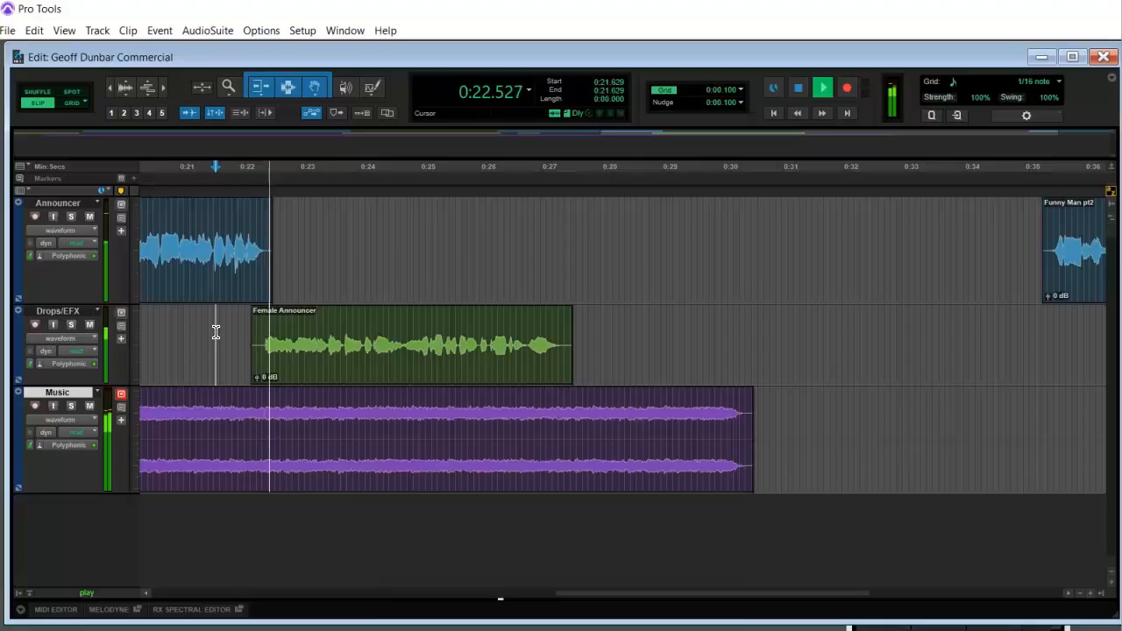
key(space)
Trim the start of the Female Announcer clip to about 0:22.4 and audition the whole line from 0:21.385.
drag(252, 345, 262, 350)
click(200, 321)
key(space)
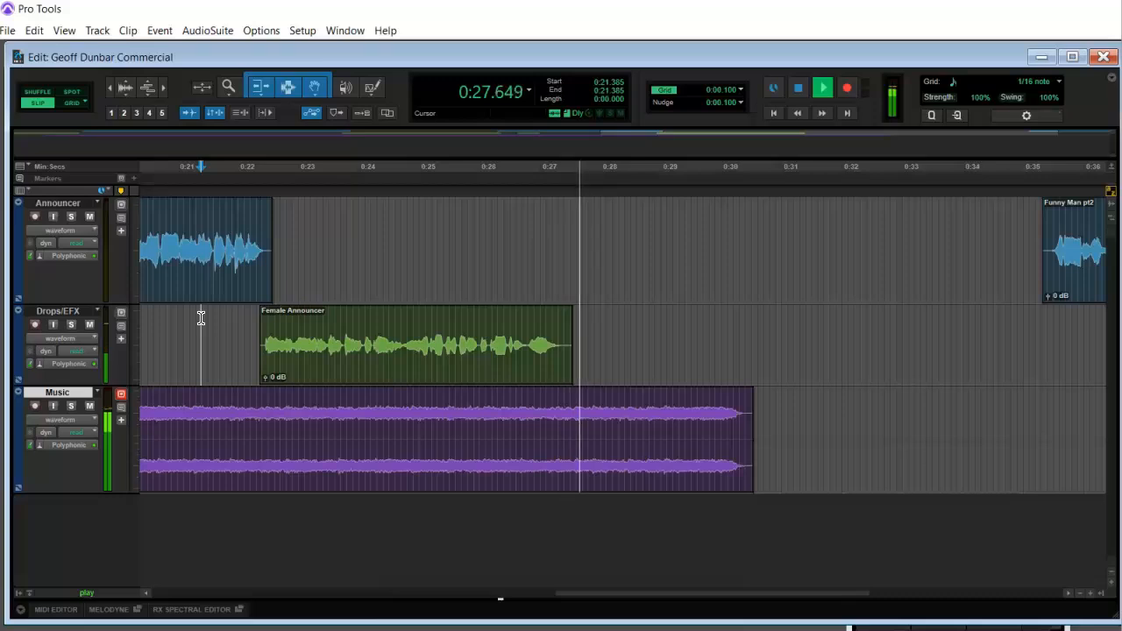
key(space)
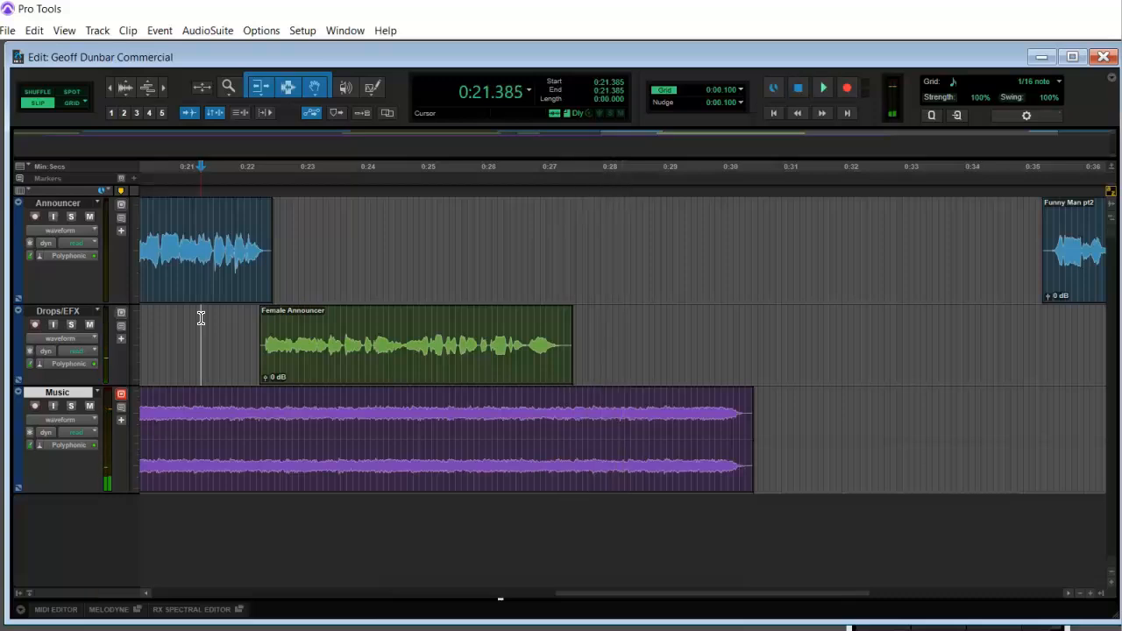
Move Funny Man pt2 earlier on the Announcer track to about 0:27.1, overlapping the end of Female Announcer, and audition from 0:26.076.
drag(1065, 271, 567, 274)
click(484, 225)
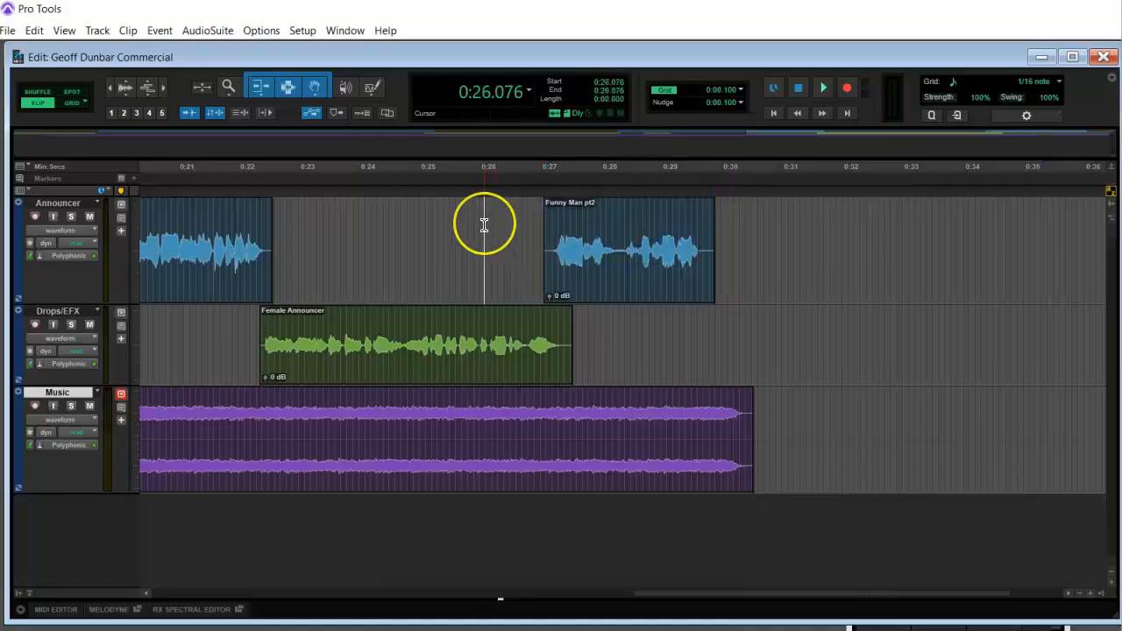
key(space)
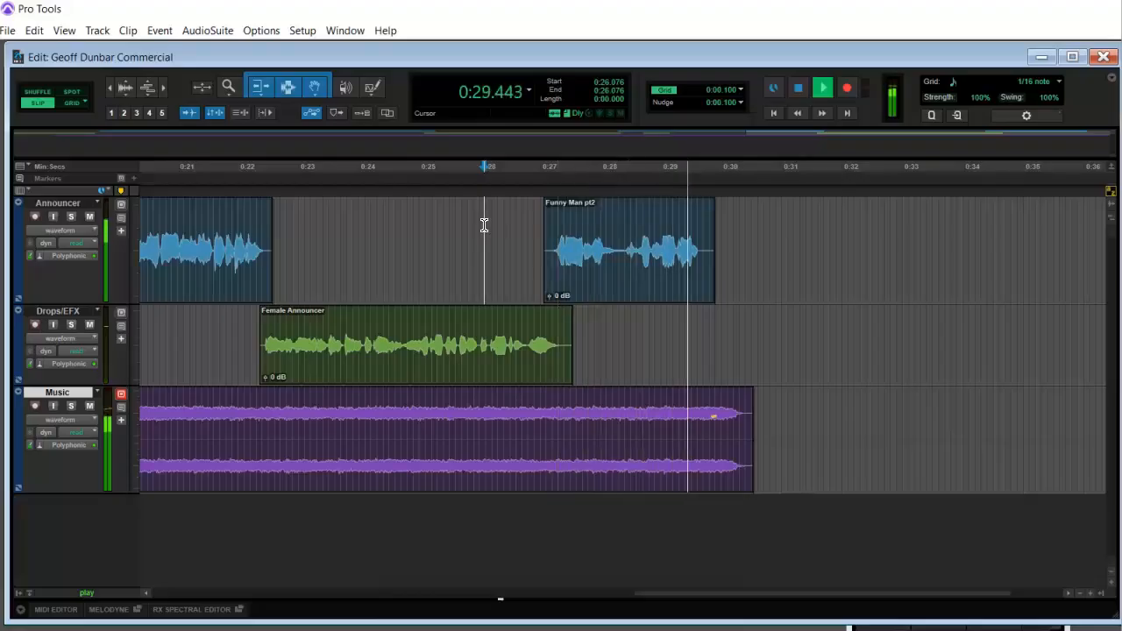
key(space)
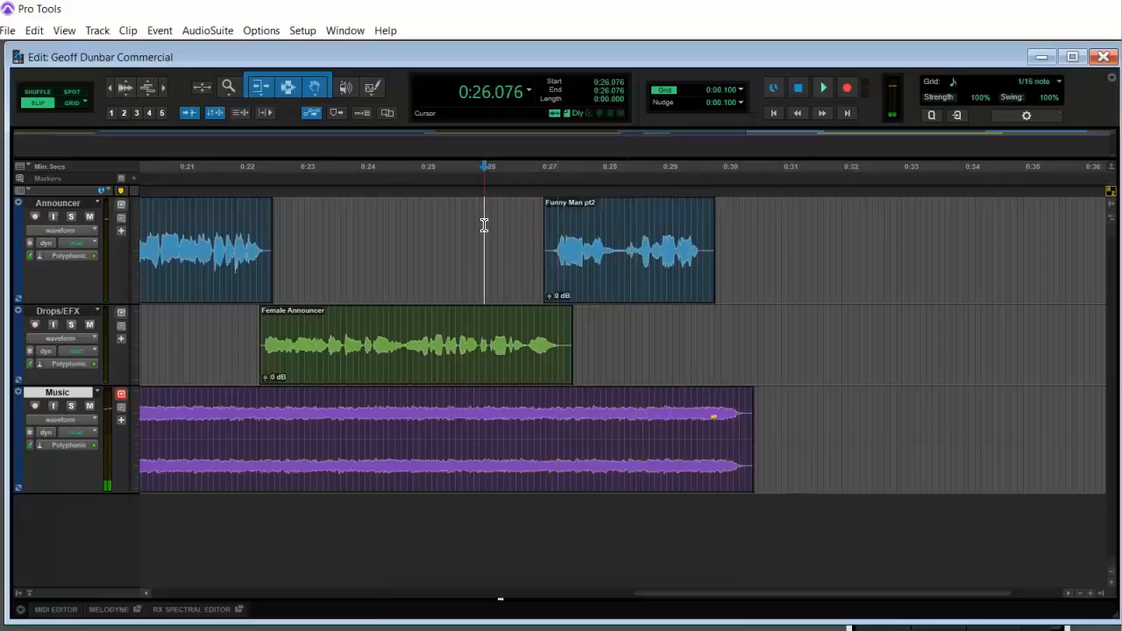
Trim the silence from both ends of Funny Man pt2 so it spans about 0:27.1 to 0:29.7.
drag(712, 285, 703, 288)
drag(544, 259, 551, 260)
click(507, 229)
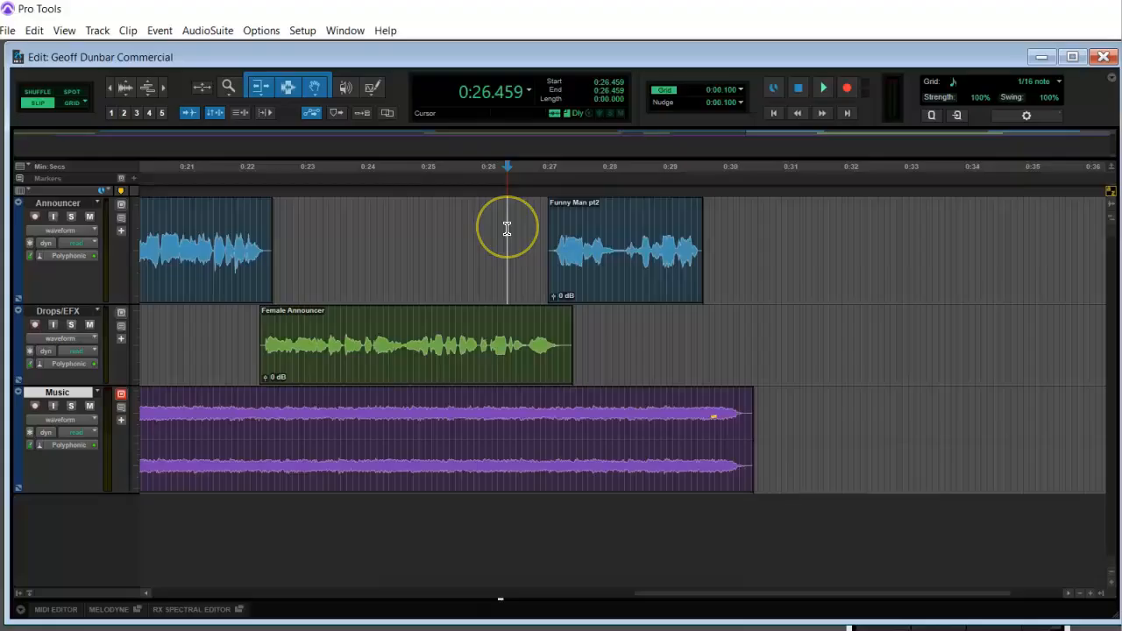
Move Funny Man pt2 to the Drops/EFX track against the end of Female Announcer, at about 0:27.4, and audition from 0:26.145.
key(Return)
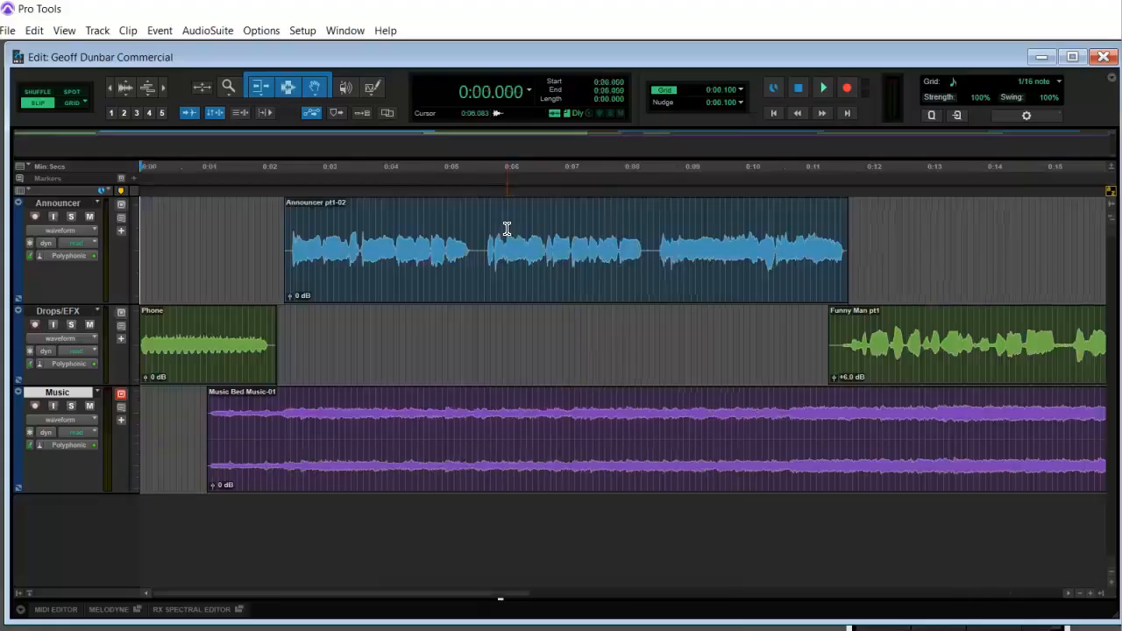
key(r)
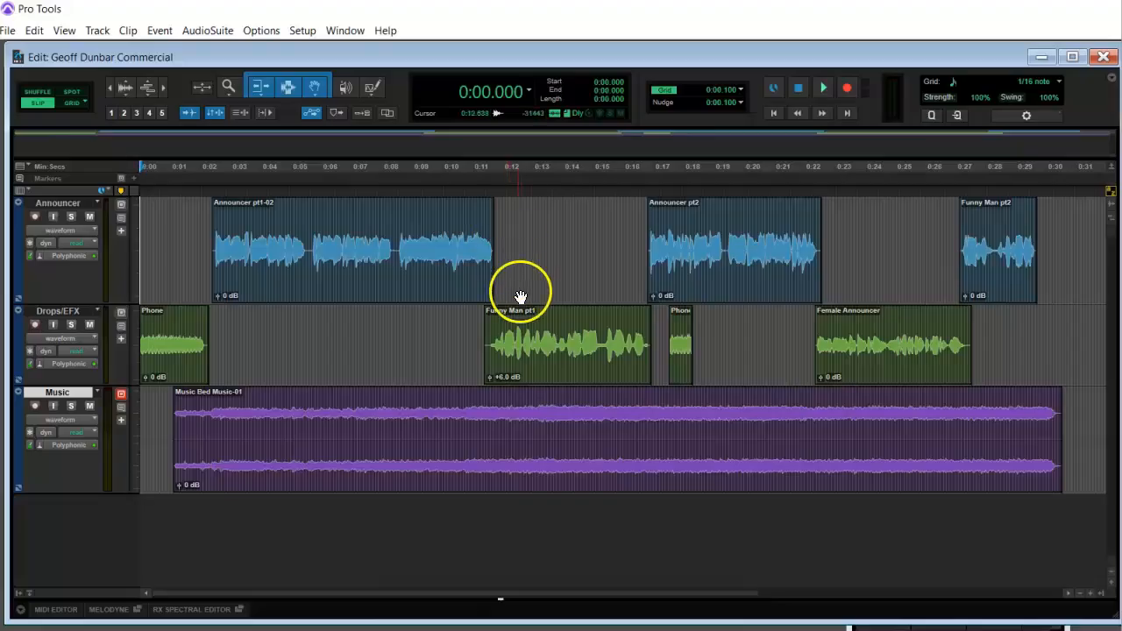
drag(1000, 283, 985, 369)
click(929, 325)
click(957, 359)
click(928, 331)
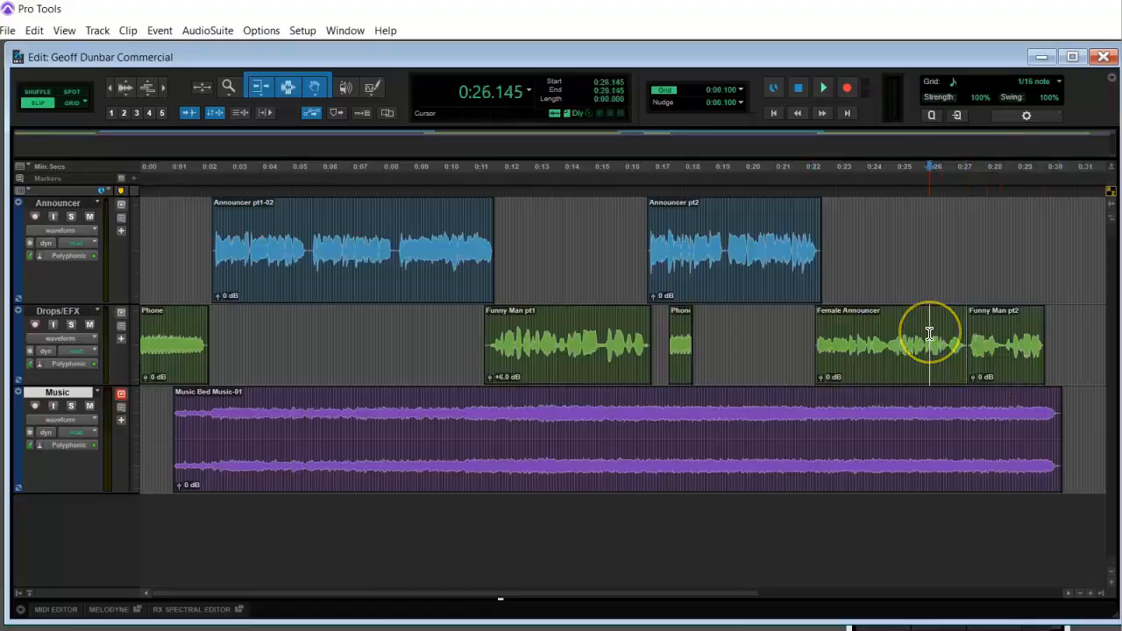
key(space)
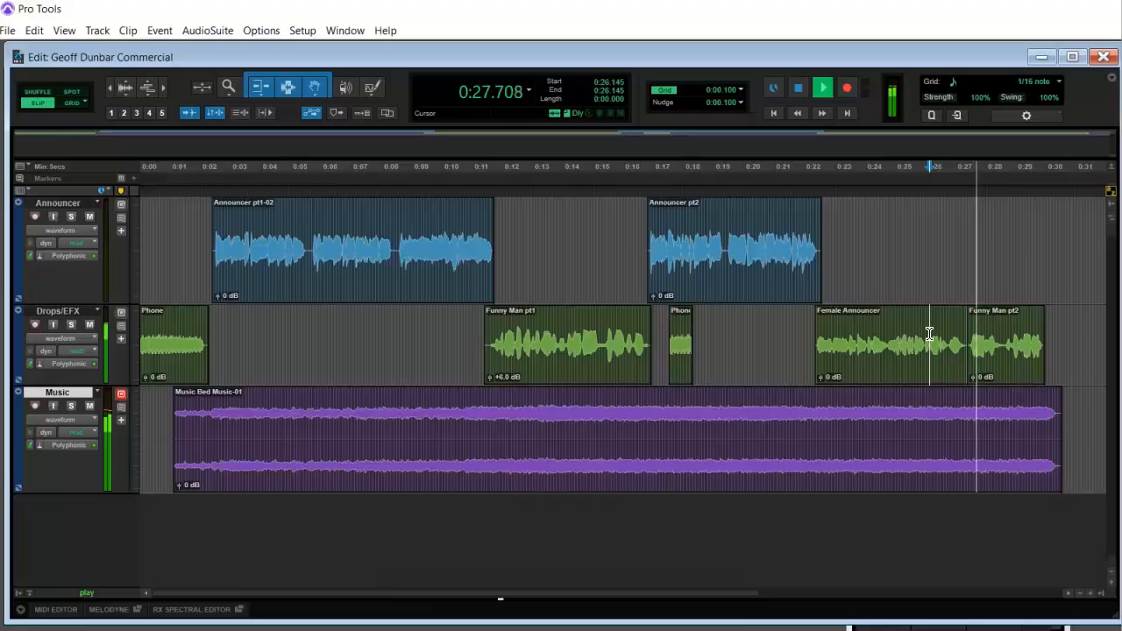
key(space)
Trim the start of Funny Man pt2 and shift it about 0.1 s earlier against Female Announcer, auditioning the result from 0:26.314.
click(945, 331)
key(ctrl+])
key(ctrl+])
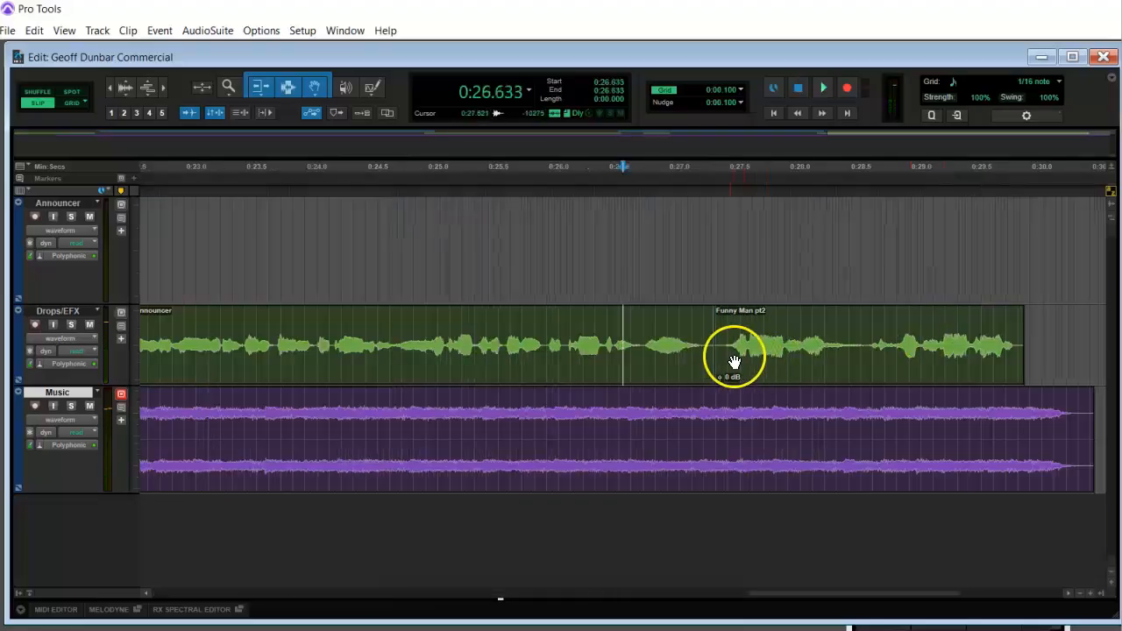
click(724, 355)
mouse_move(723, 355)
mouse_down()
mouse_move(710, 361)
mouse_move(744, 358)
mouse_up()
click(584, 337)
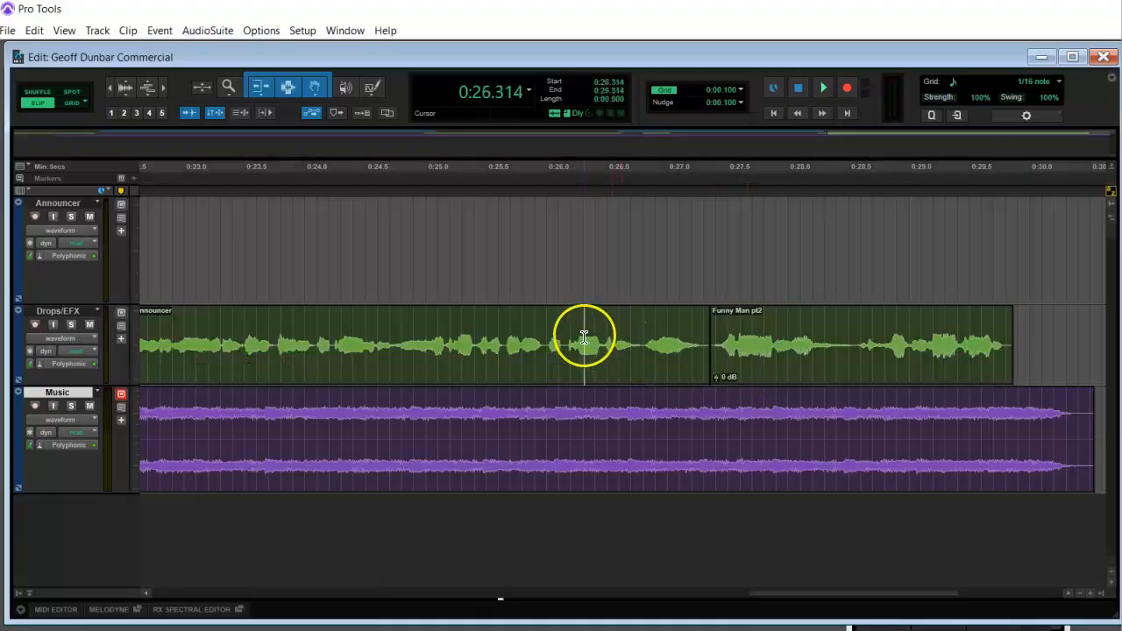
key(space)
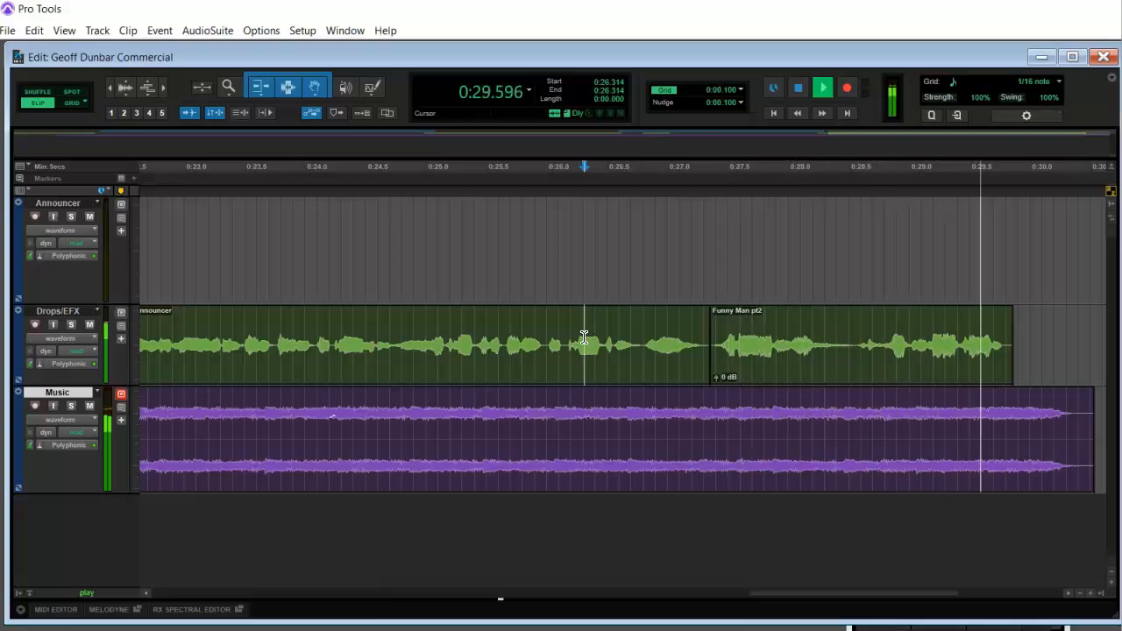
key(space)
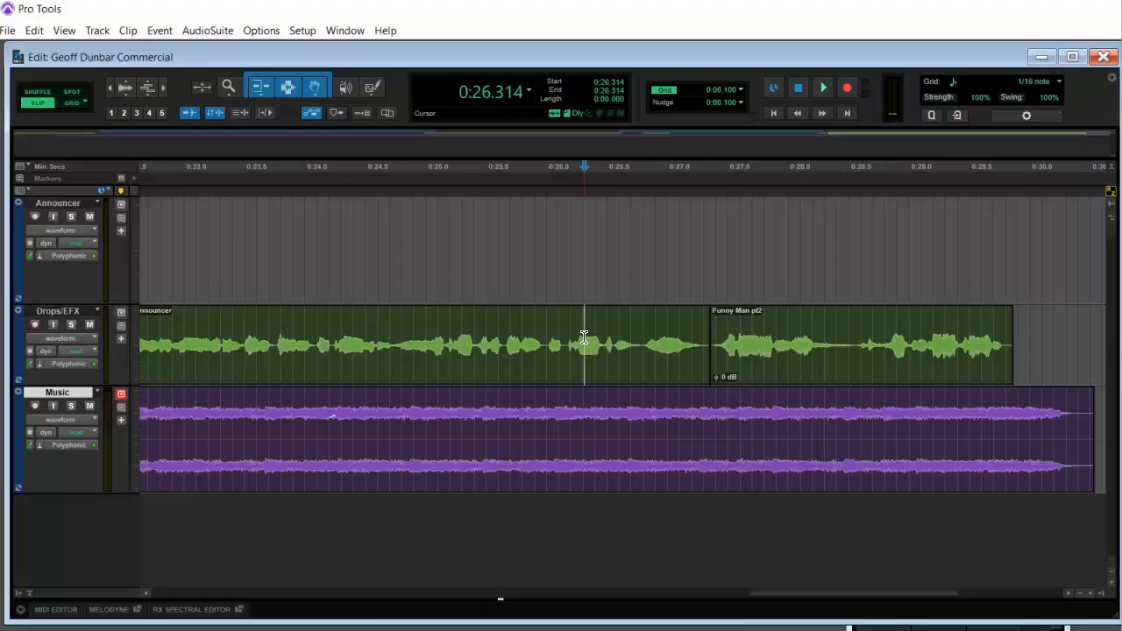
Raise the clip gain of the Female Announcer clip to +2.6 dB.
drag(847, 589, 746, 588)
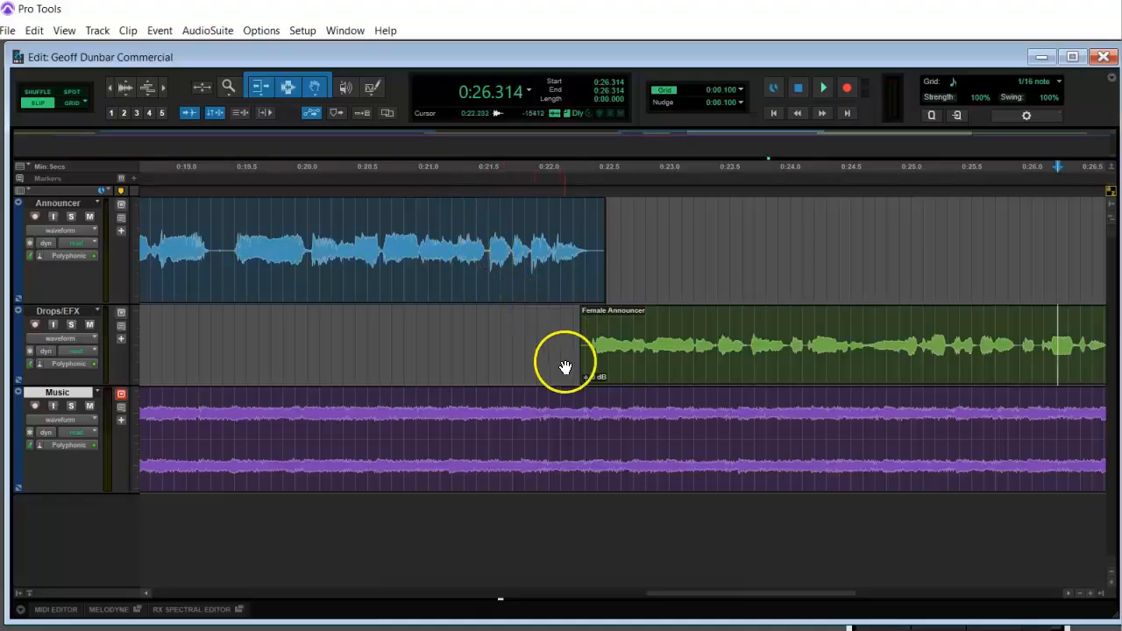
drag(587, 375, 588, 374)
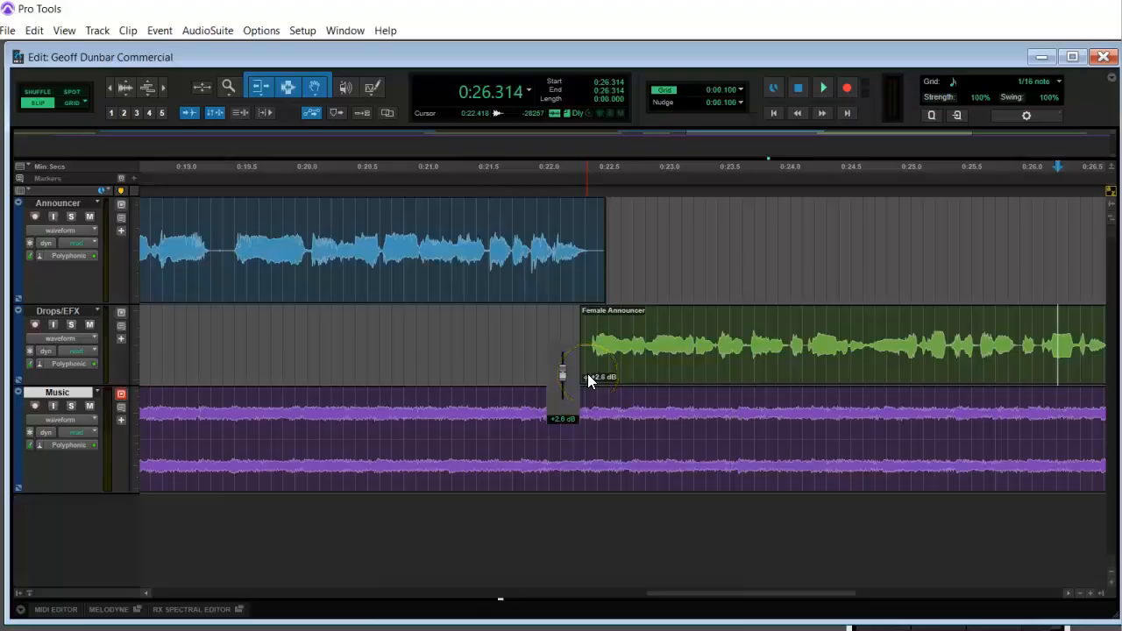
drag(587, 374, 588, 373)
Try a clip gain of +2.6 dB on Funny Man pt2 and reset it to 0 dB.
drag(805, 598, 912, 589)
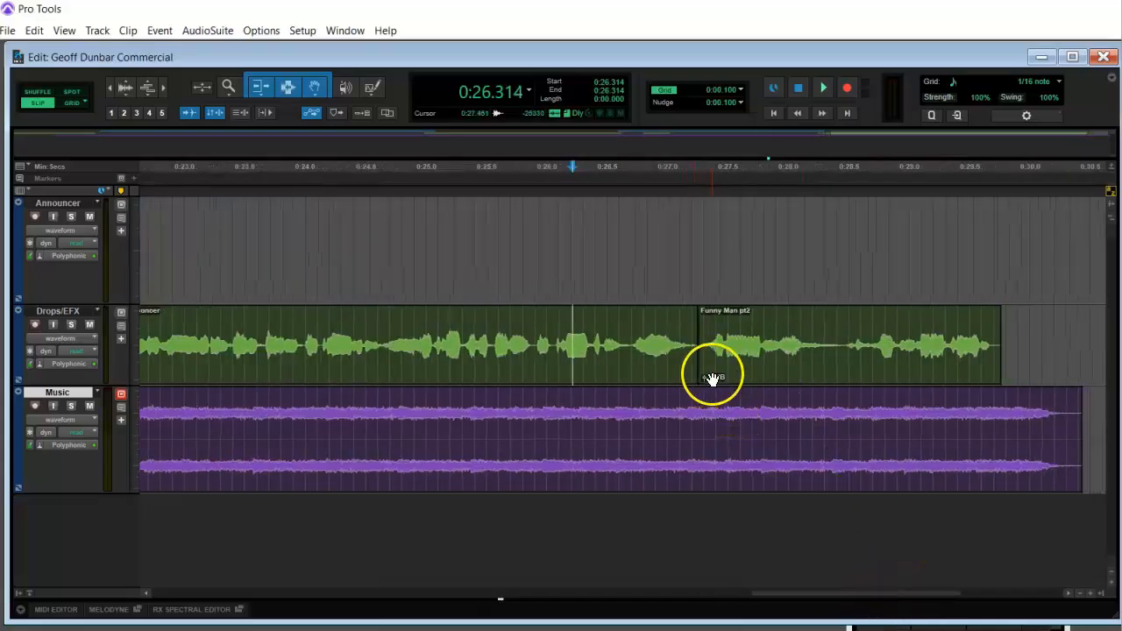
drag(705, 377, 705, 373)
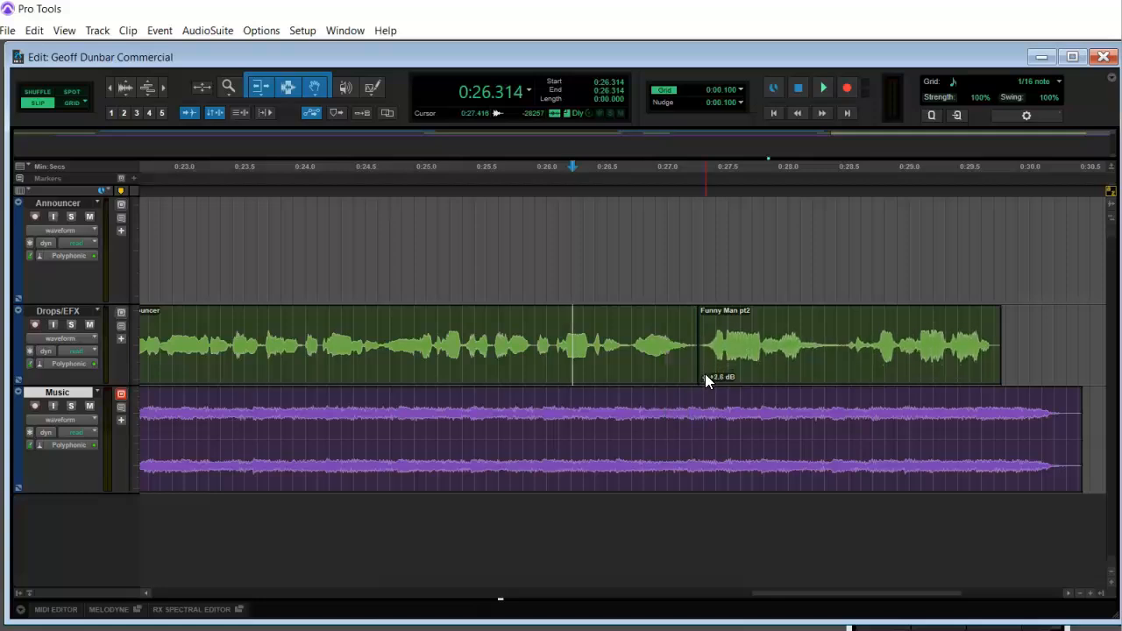
drag(856, 594, 828, 579)
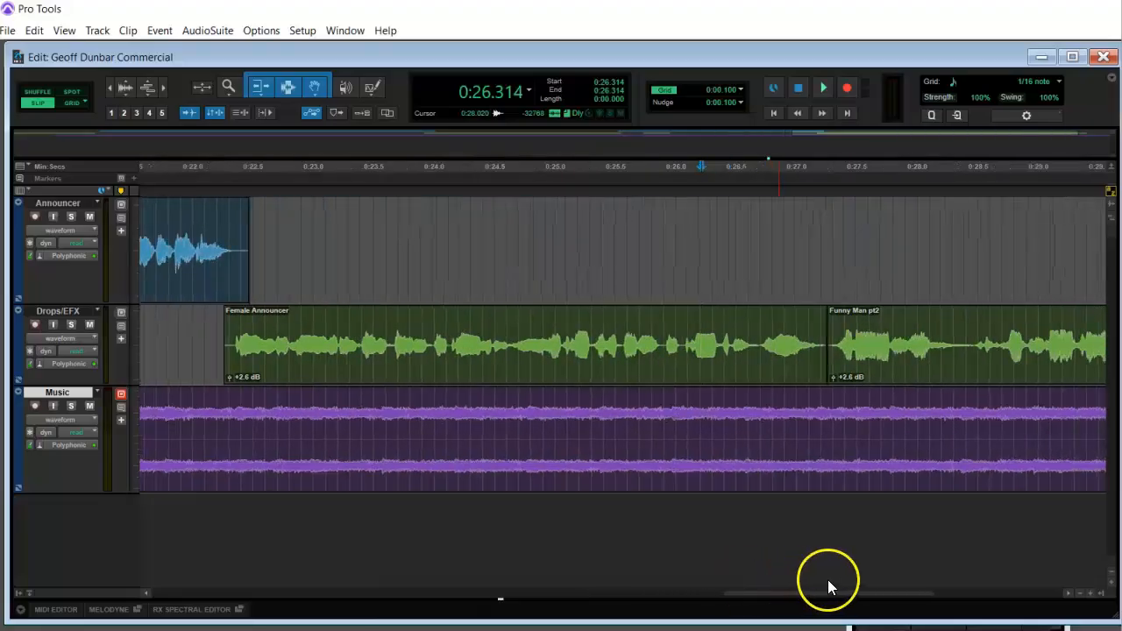
click(833, 378)
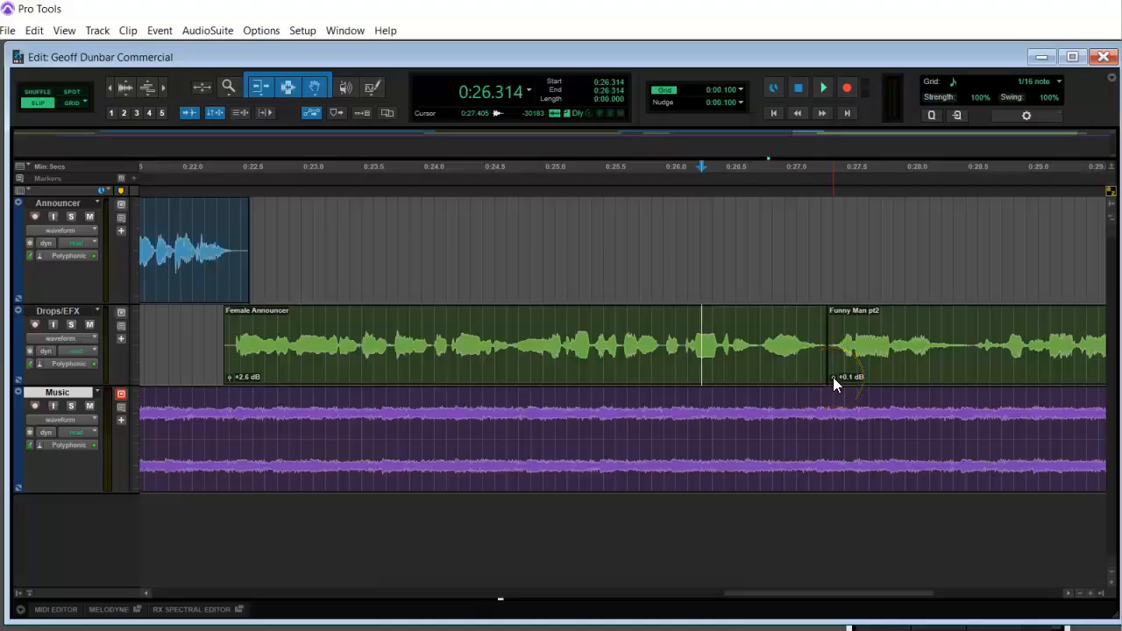
alt+click(834, 377)
Audition the commercial's ending from 0:22.082 and return to the session start with all clips in view.
click(190, 325)
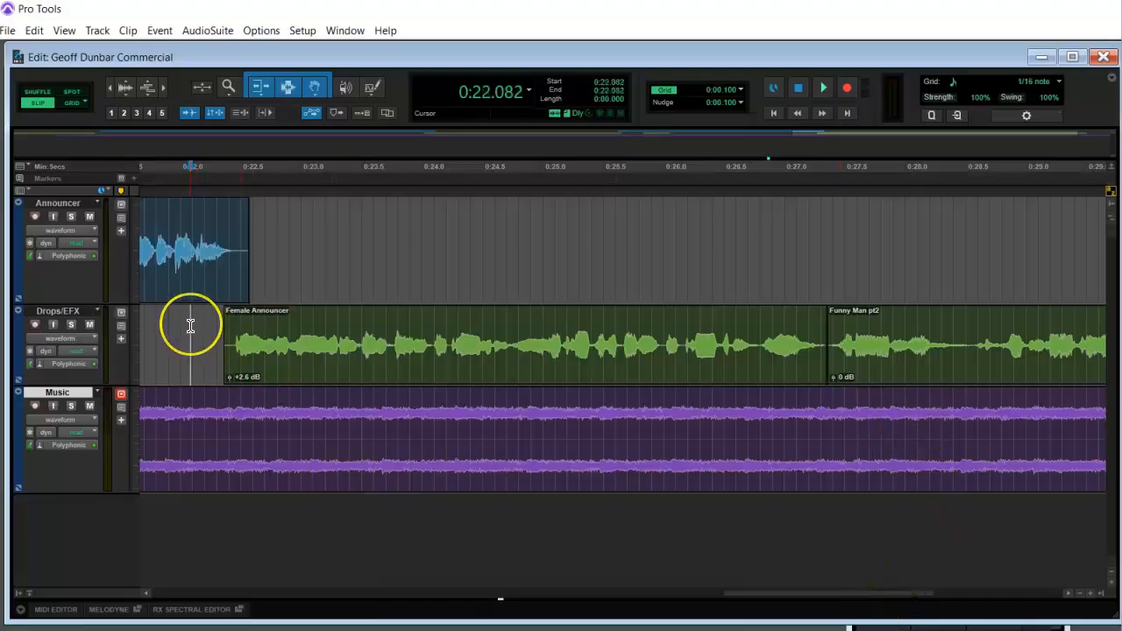
key(space)
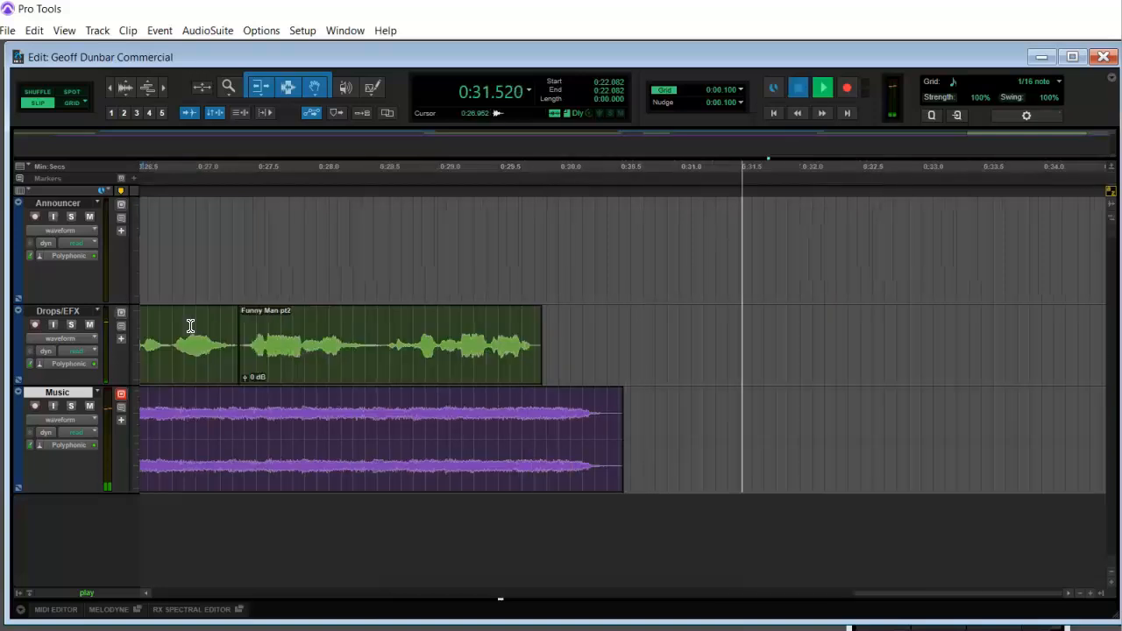
key(space)
key(Return)
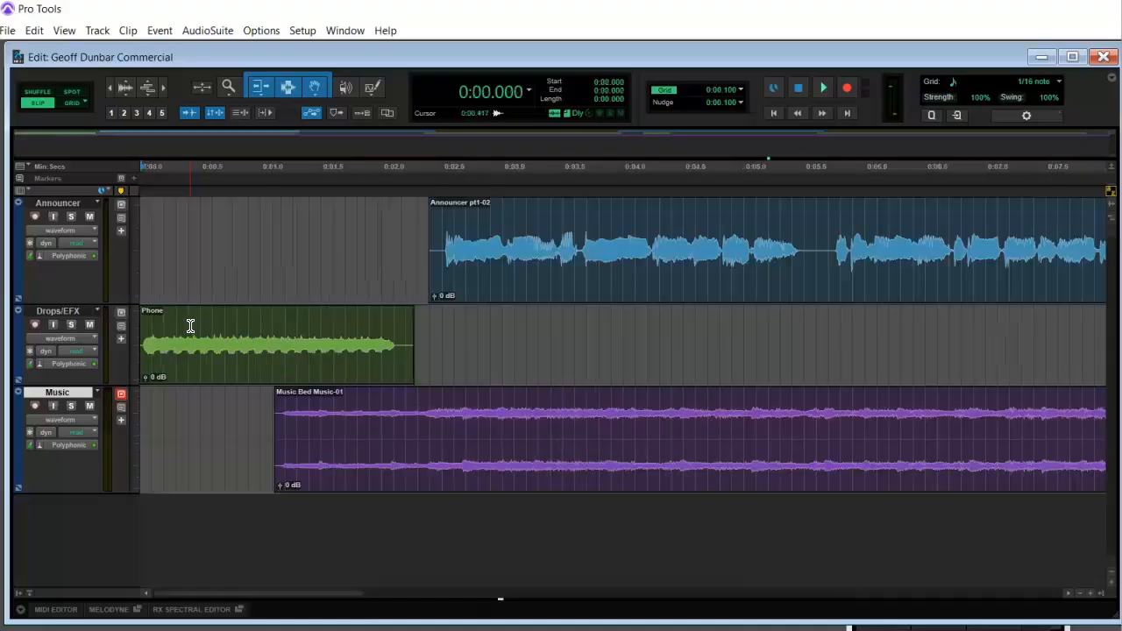
key(r)
key(r)
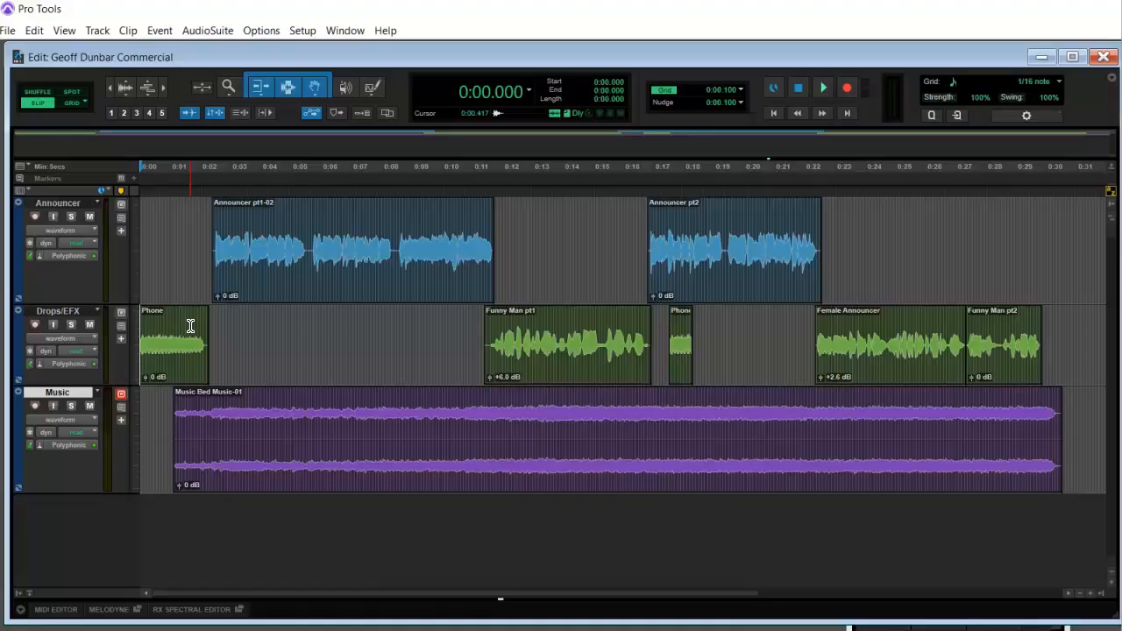
click(219, 323)
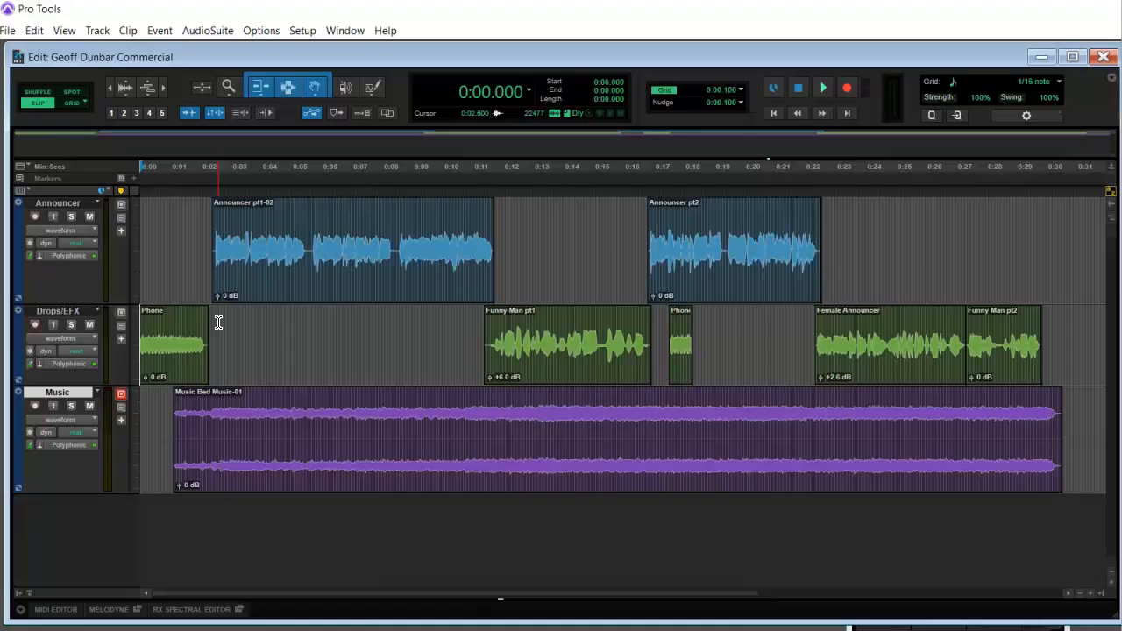
Show an enlarged volume automation lane under the Music track and open the Mix window.
click(17, 491)
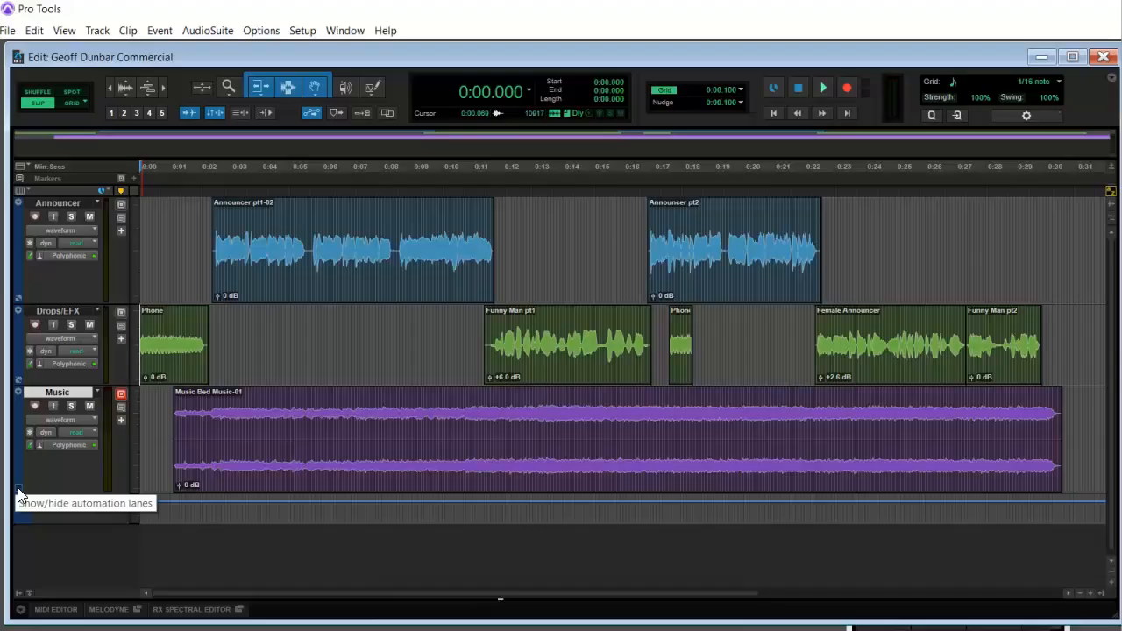
click(17, 491)
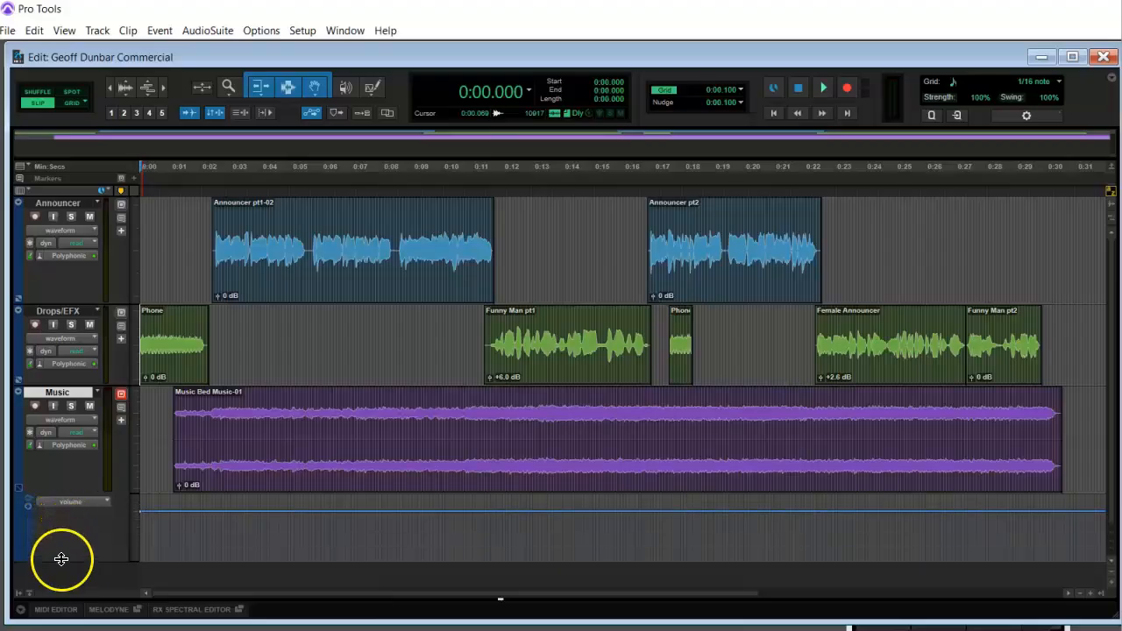
key(ctrl+=)
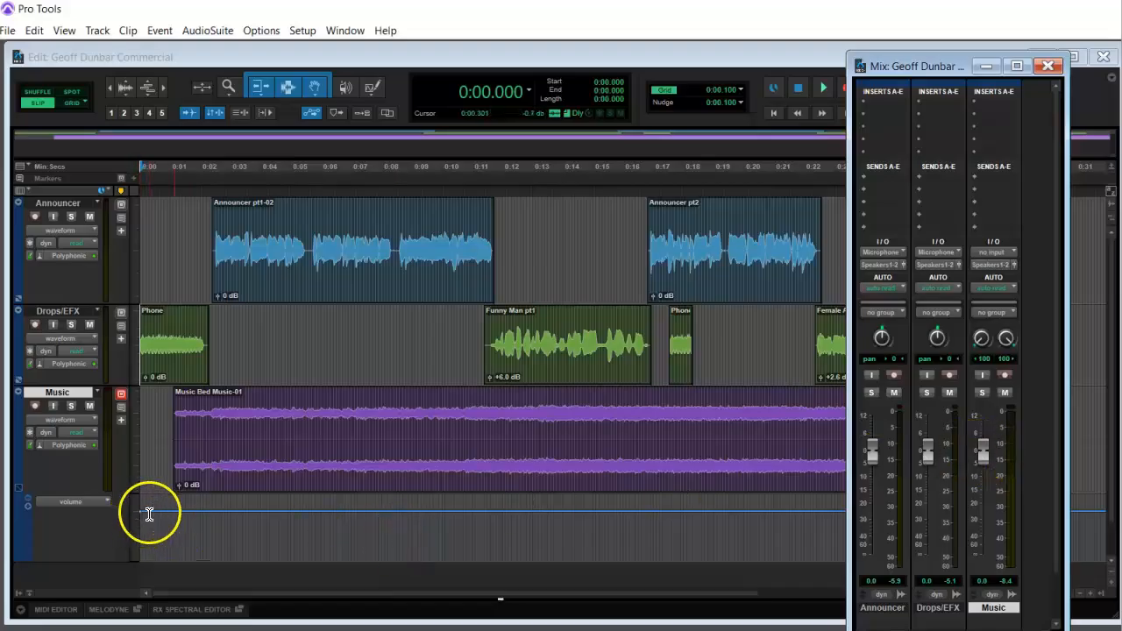
Try the Music fader at -10.7 dB, reset it to 0 dB, and audition the commercial's opening.
drag(983, 451, 980, 477)
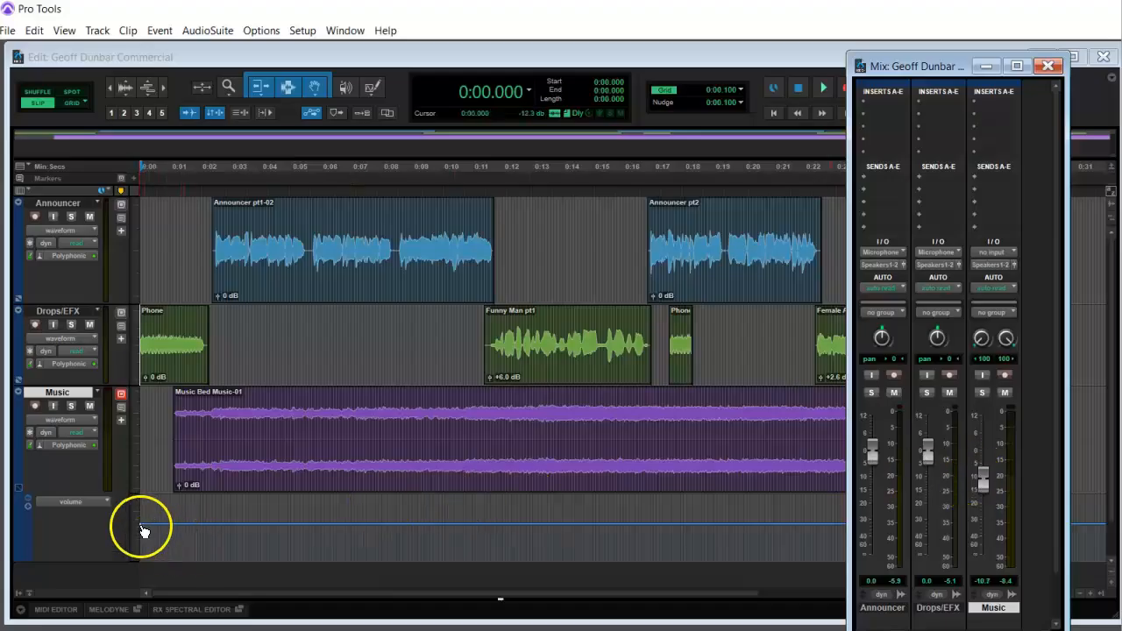
alt+click(984, 480)
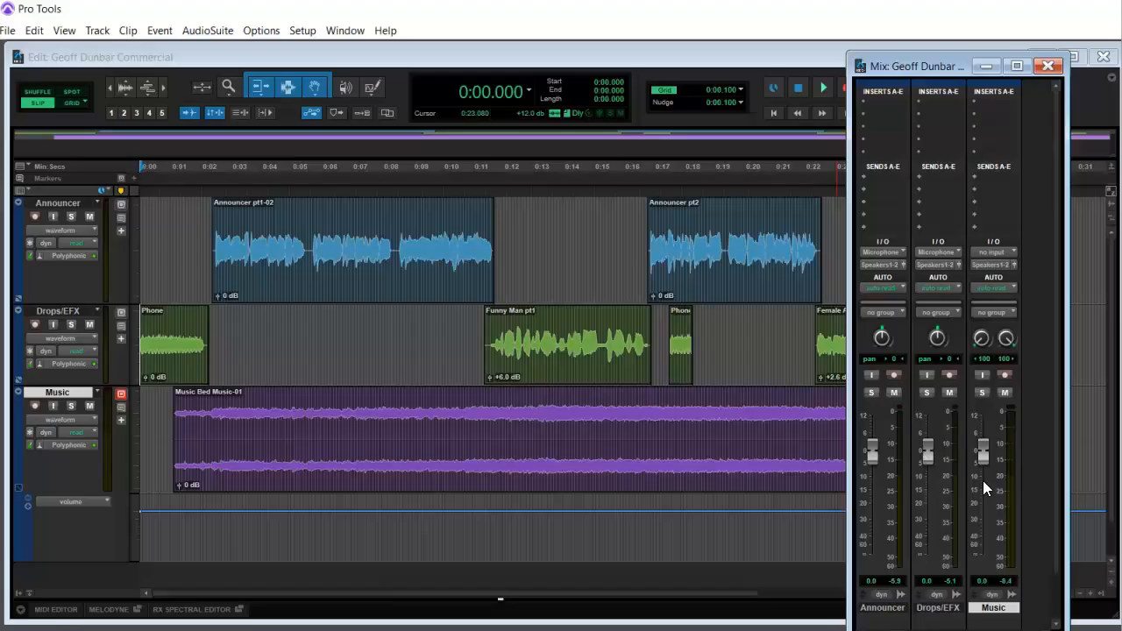
key(space)
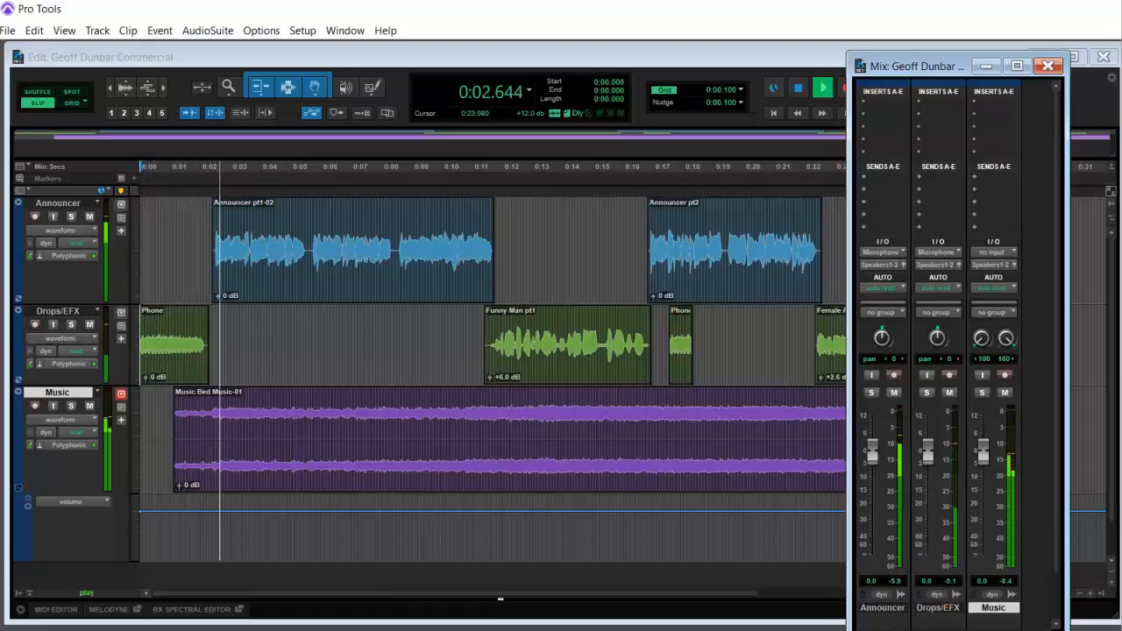
key(space)
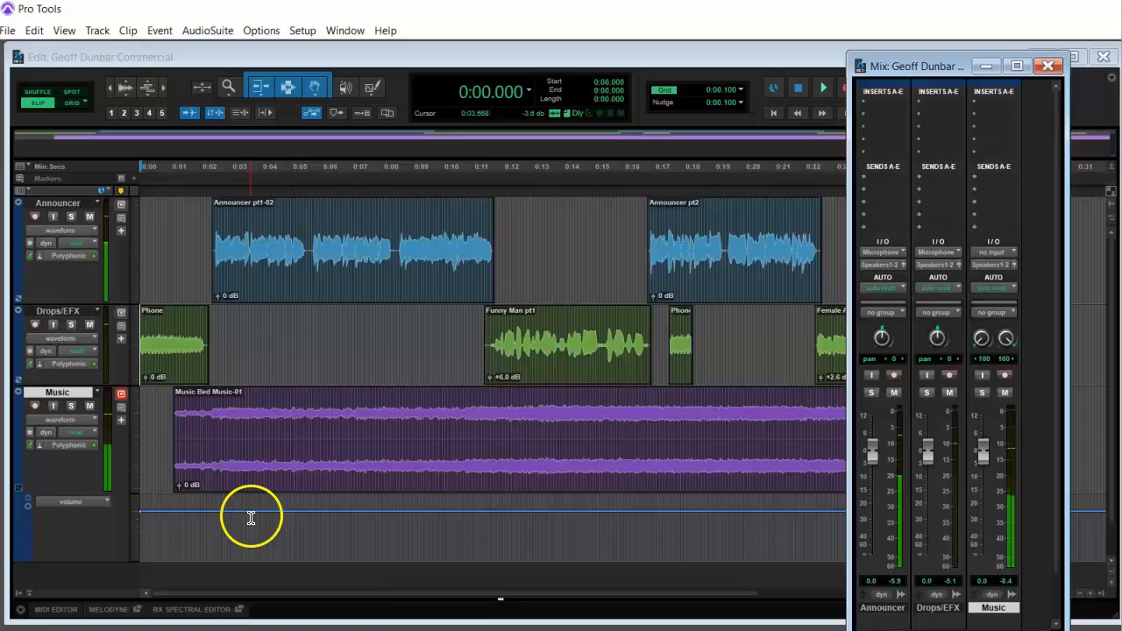
Add volume breakpoints on the Music track at about 0:01.9 and 0:02.3, lower the level from the second onward, and audition the opening.
click(202, 513)
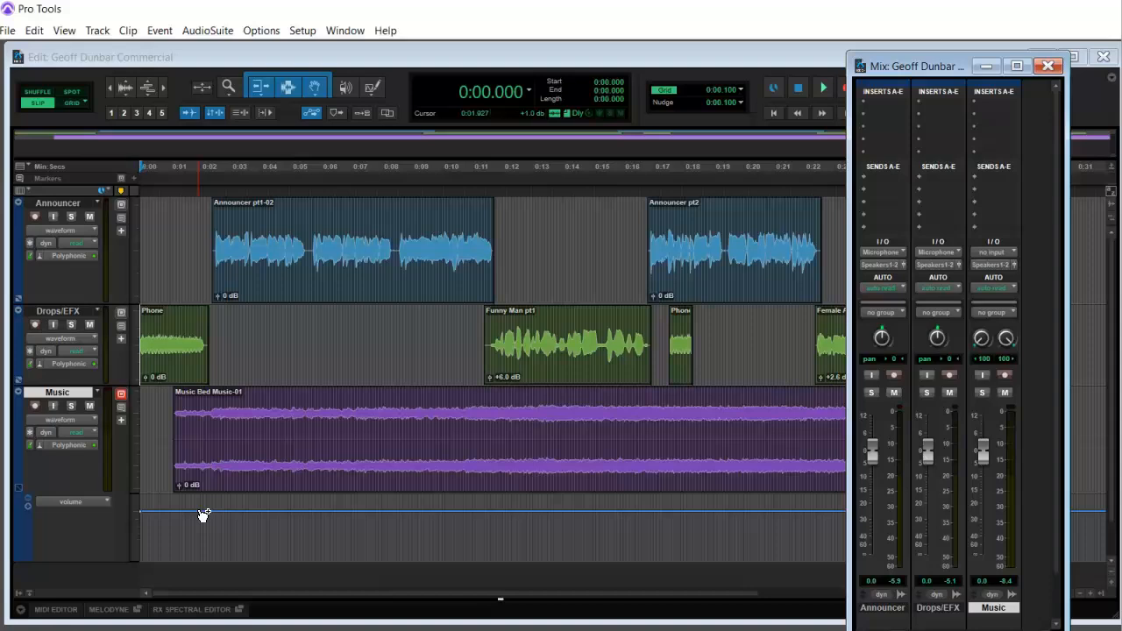
ctrl+click(200, 513)
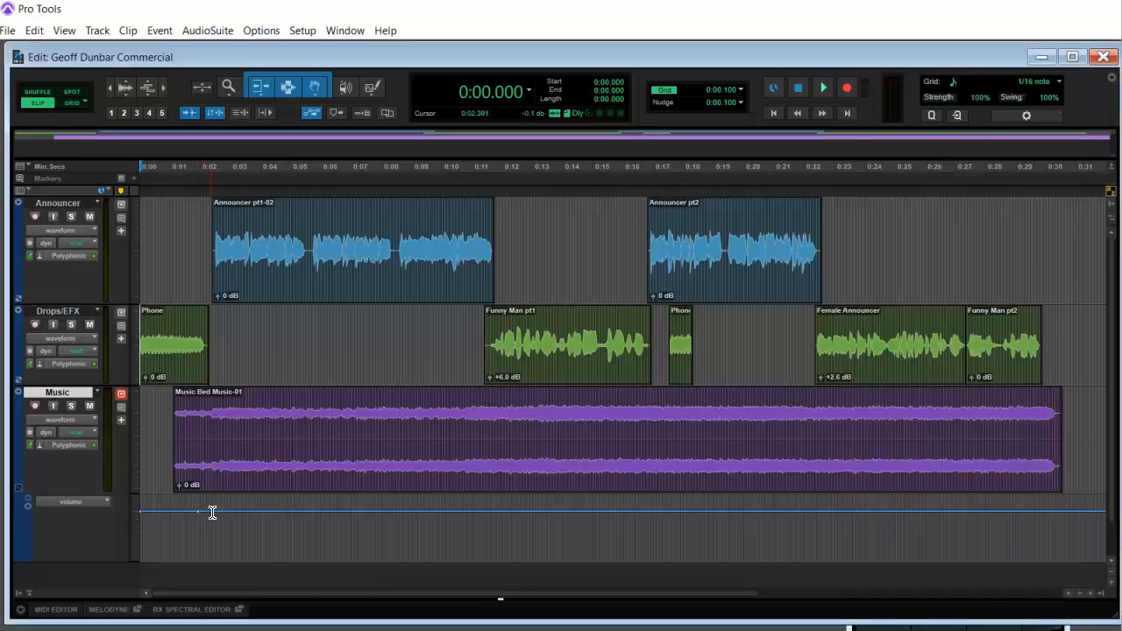
ctrl+click(210, 512)
drag(214, 515, 208, 524)
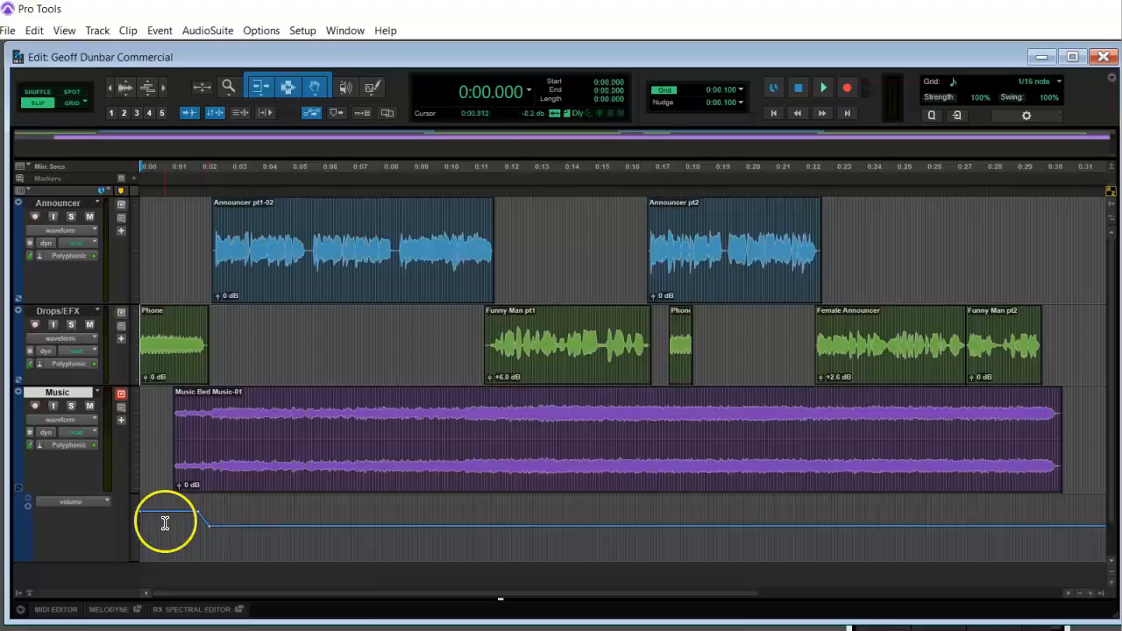
click(156, 438)
key(Return)
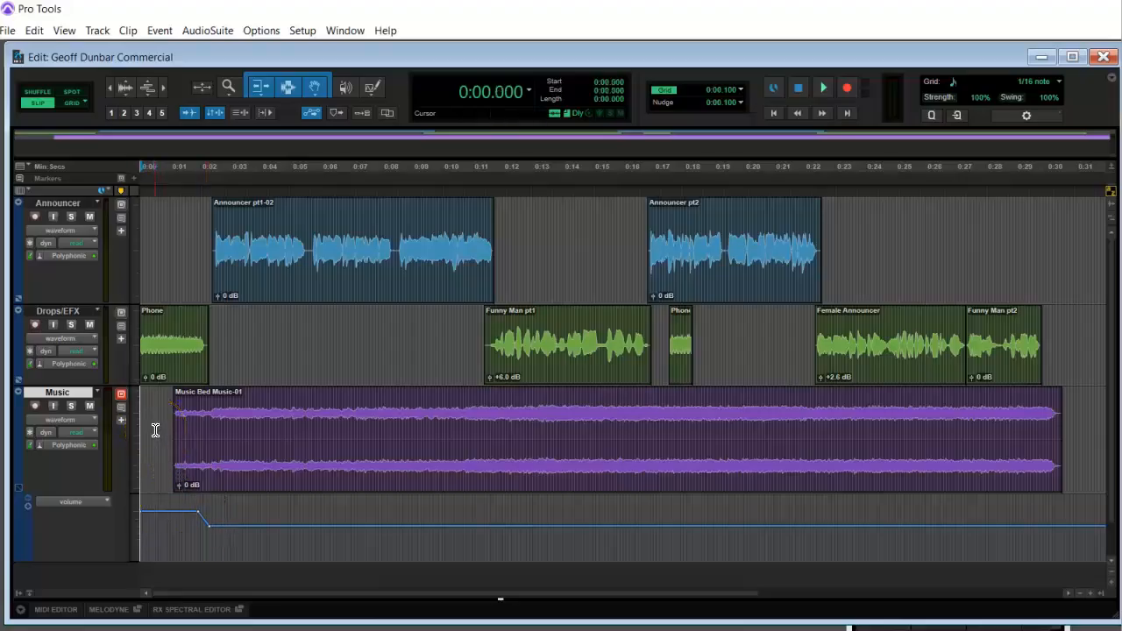
key(space)
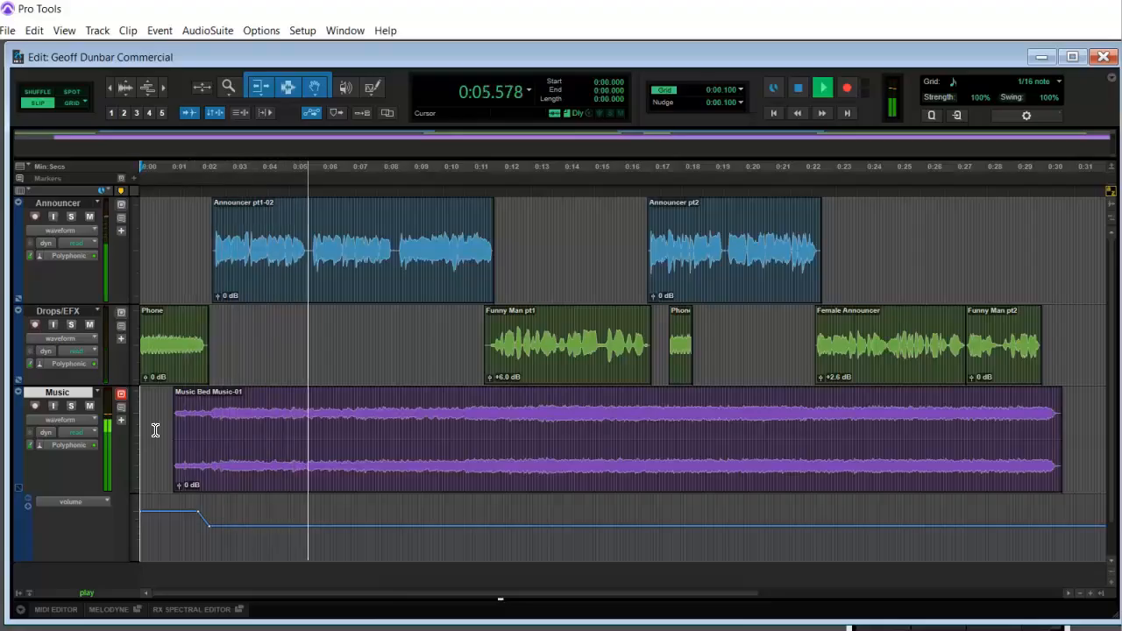
key(space)
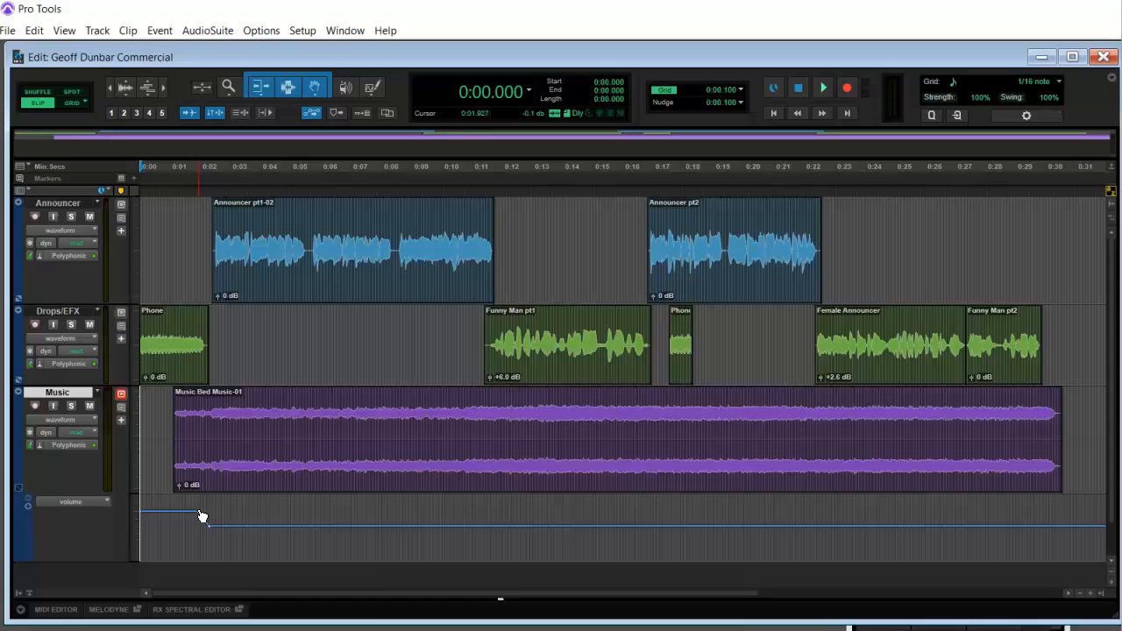
Move the upper breakpoint of the opening music dip to about 0:02.1 and audition it from the start.
click(202, 514)
click(186, 520)
key(Return)
key(space)
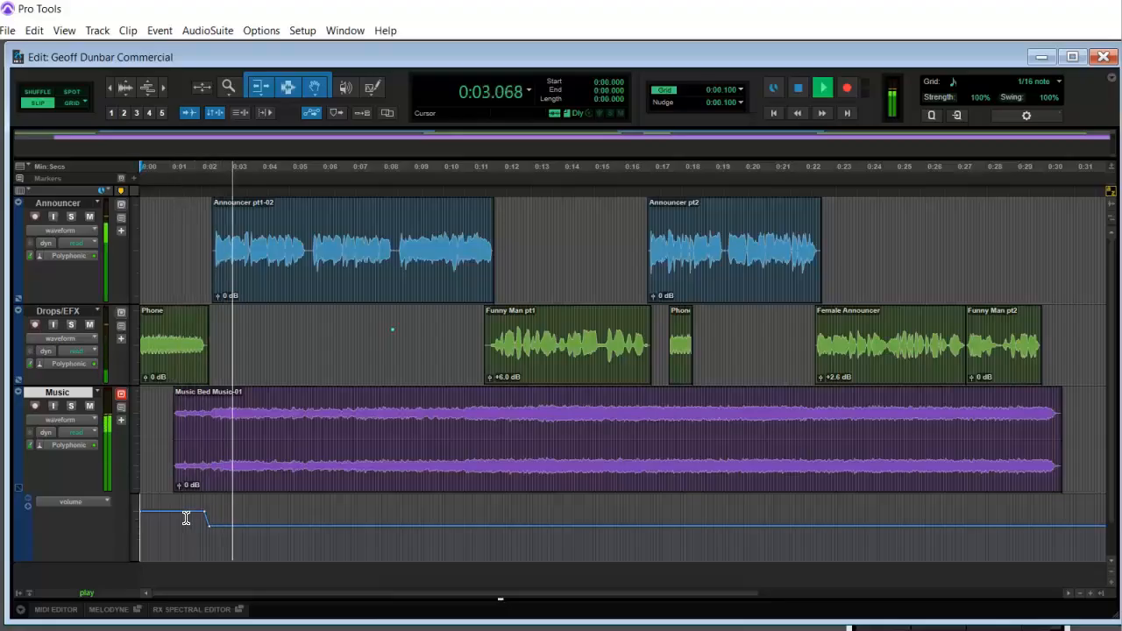
key(space)
Shift the opening music dip's two breakpoints to about 0:02.3 and 0:02.4, auditioning the change from the start.
click(204, 513)
drag(204, 513, 207, 517)
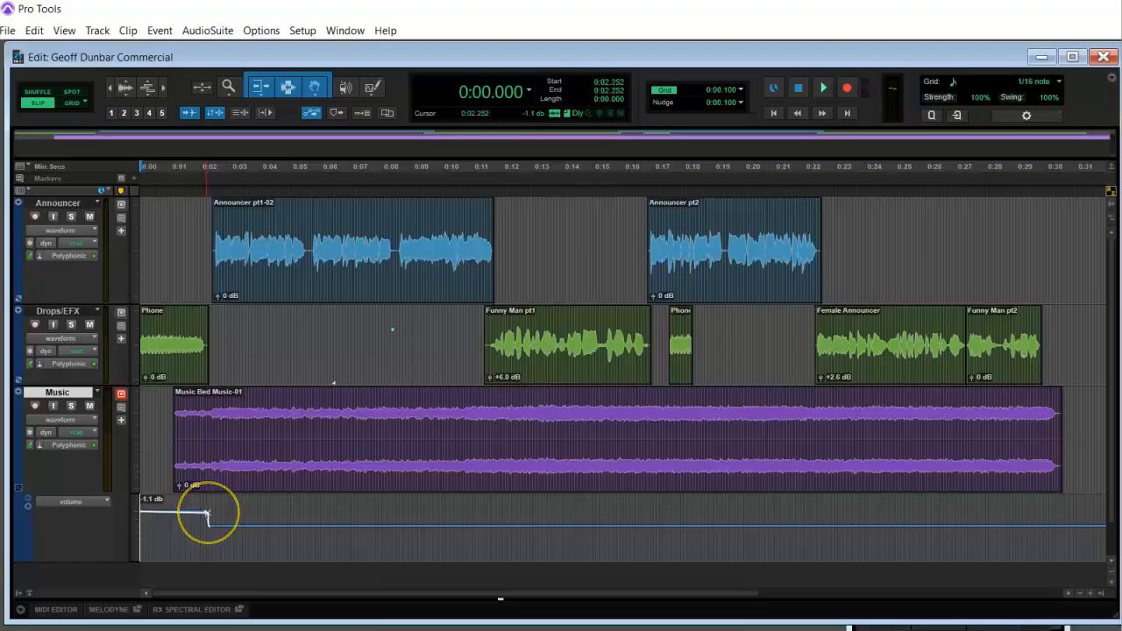
drag(207, 517, 214, 526)
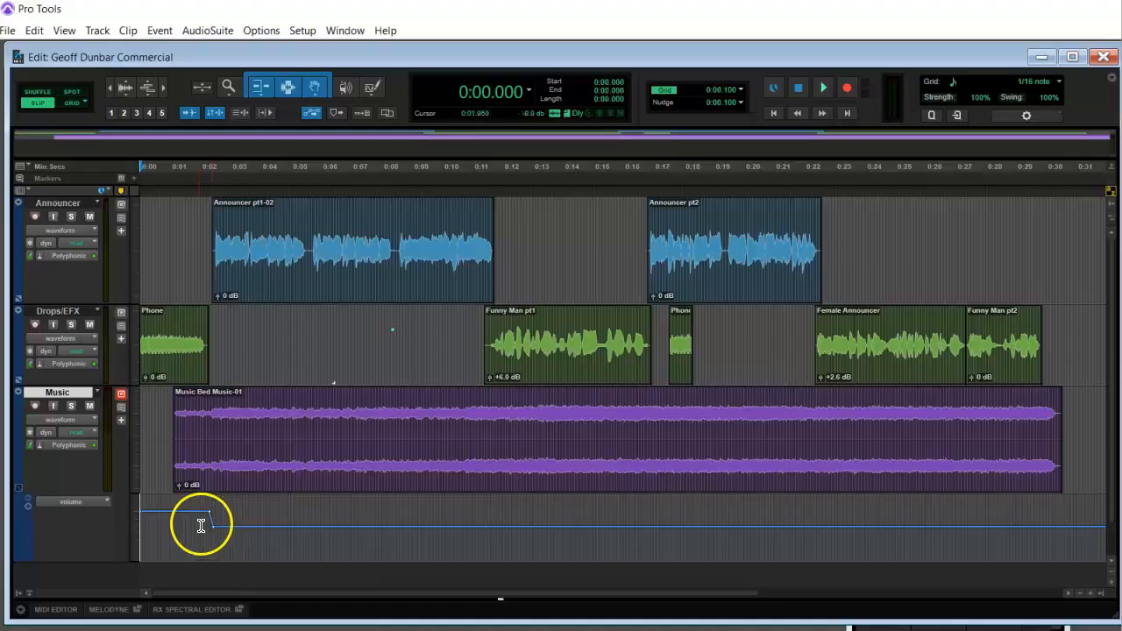
click(168, 428)
key(Return)
key(space)
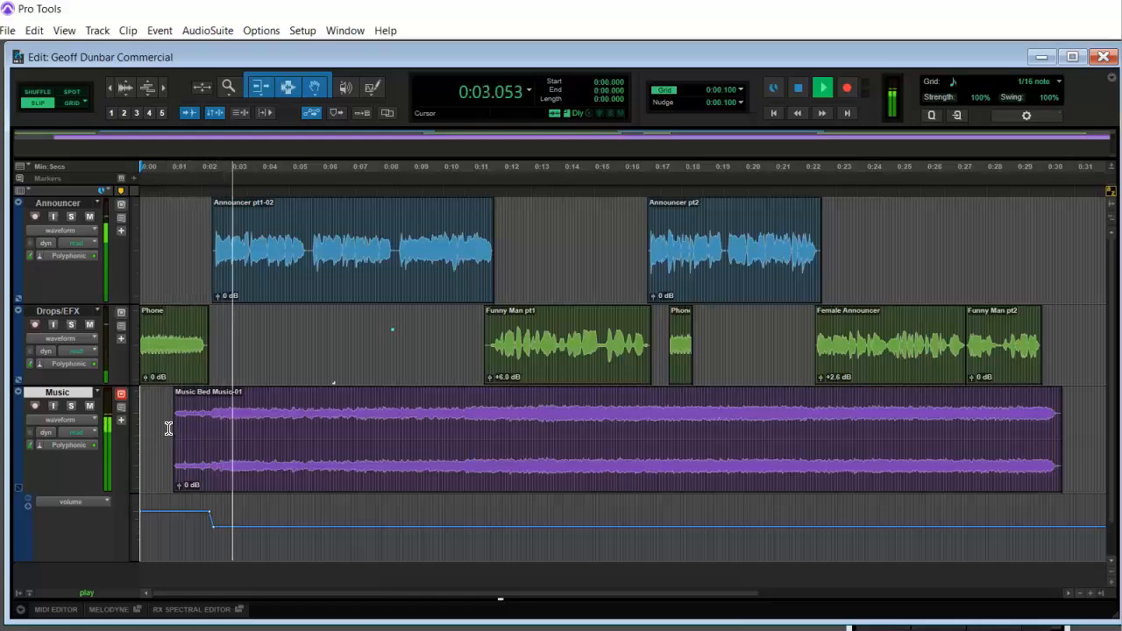
key(space)
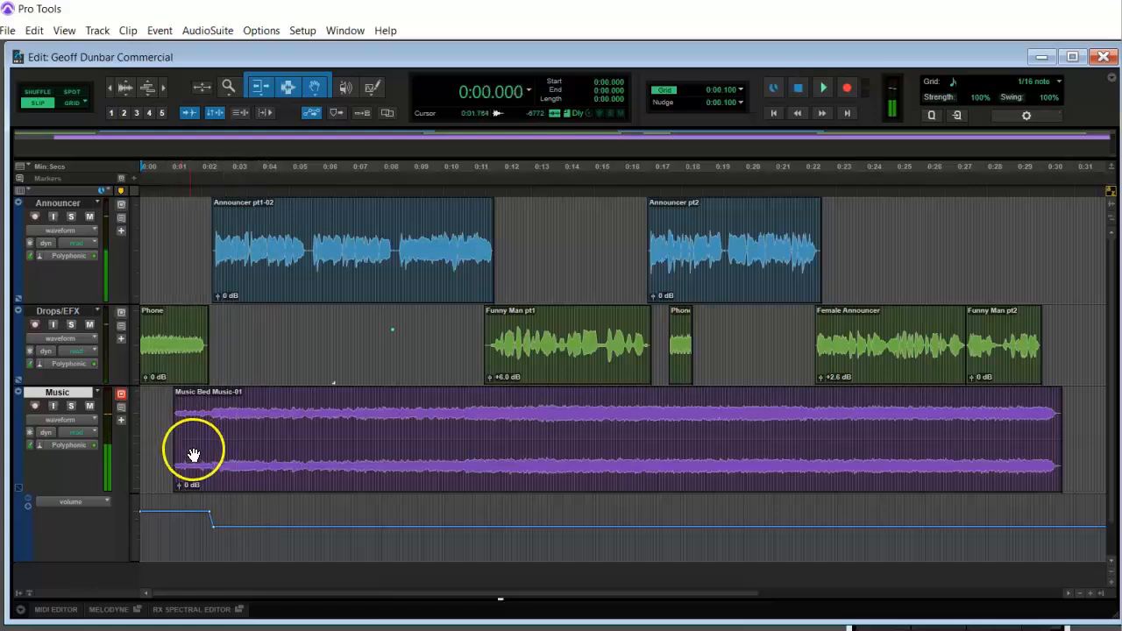
Shift the music dip's upper breakpoint to about 0:02.4 at 0.0 dB and the lower one to about 0:02.6, then audition the opening.
click(211, 516)
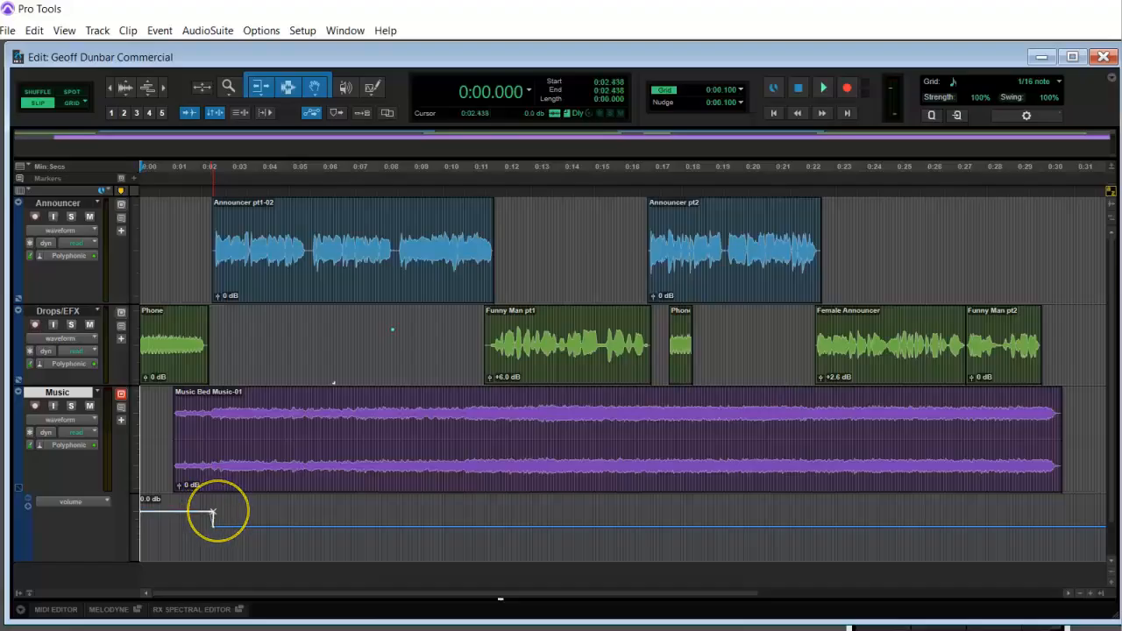
click(213, 525)
drag(213, 527, 219, 528)
click(194, 521)
key(Return)
key(space)
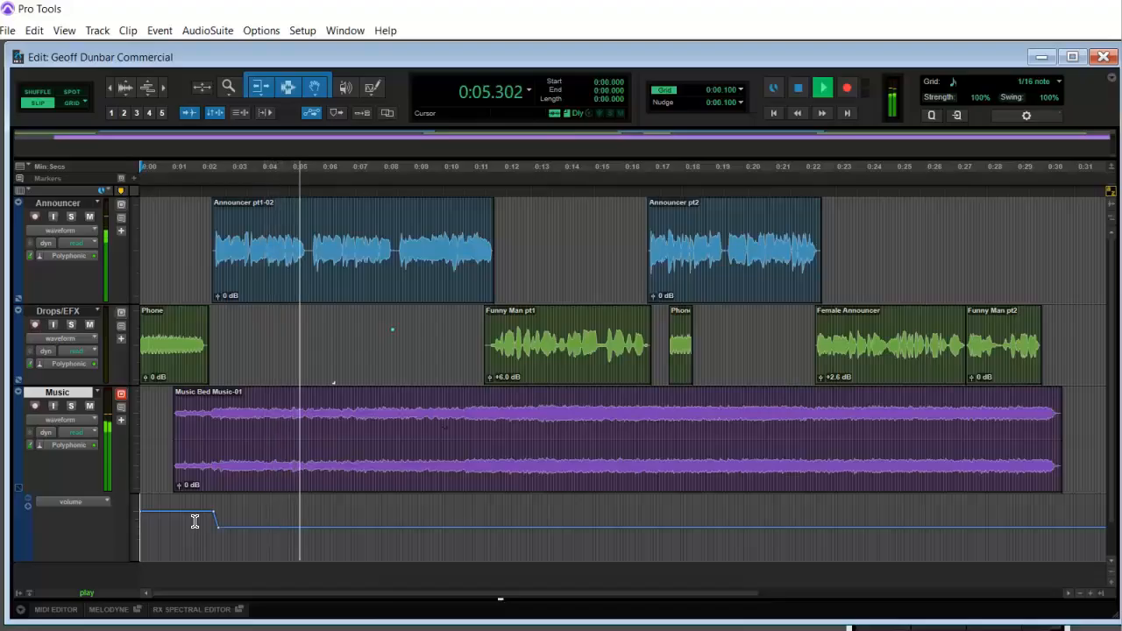
key(space)
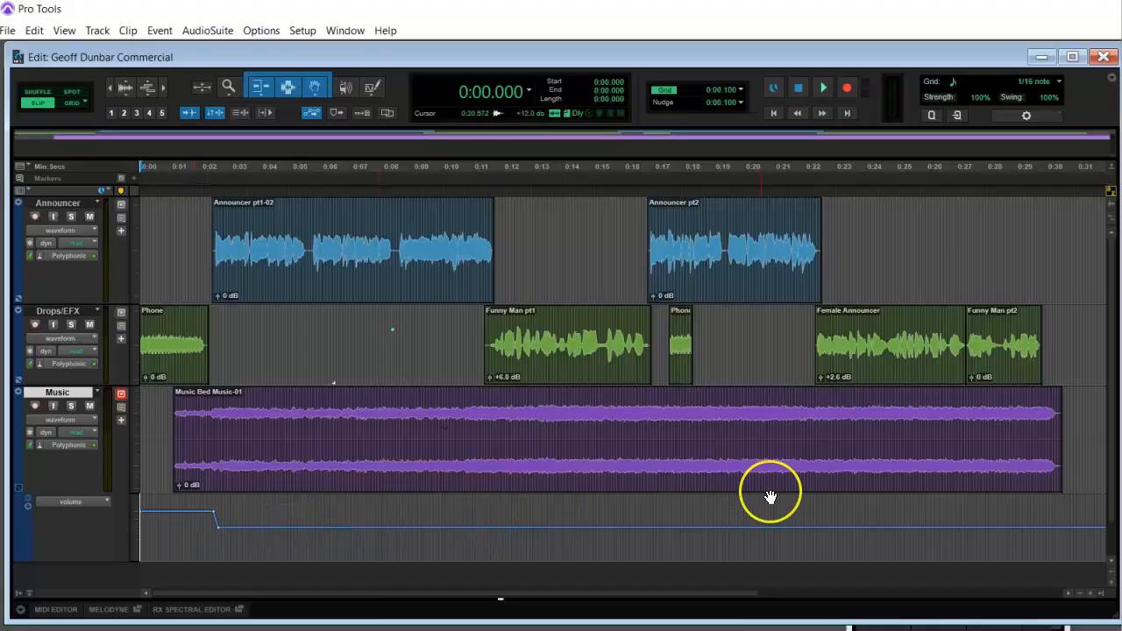
Audition the commercial's ending with the lowered music from 0:26.749.
drag(322, 593, 432, 593)
click(777, 522)
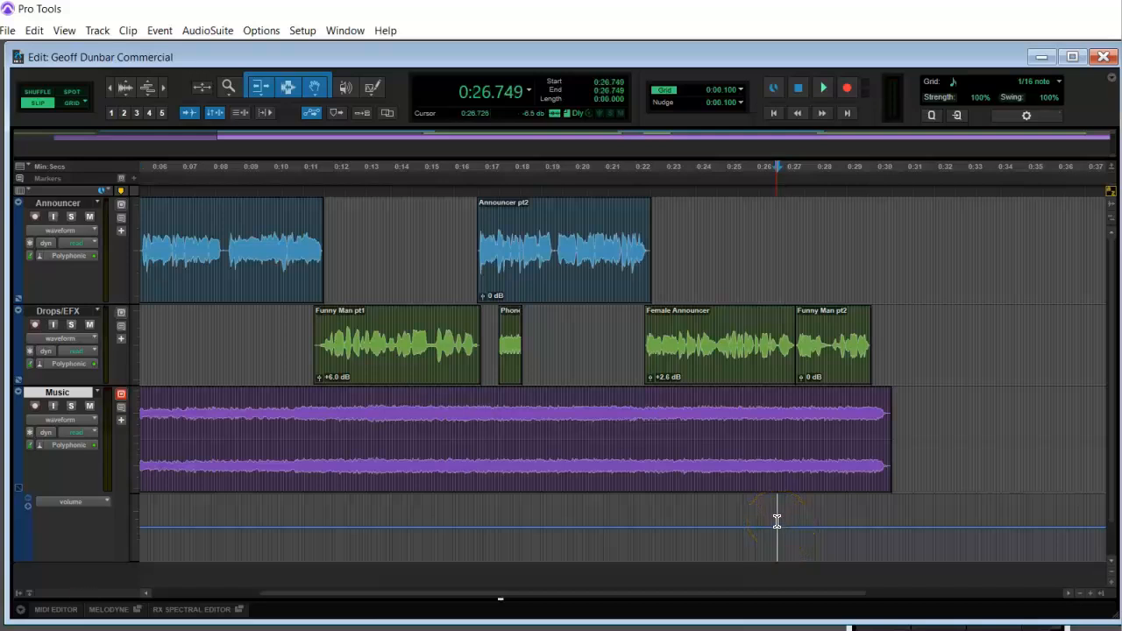
key(space)
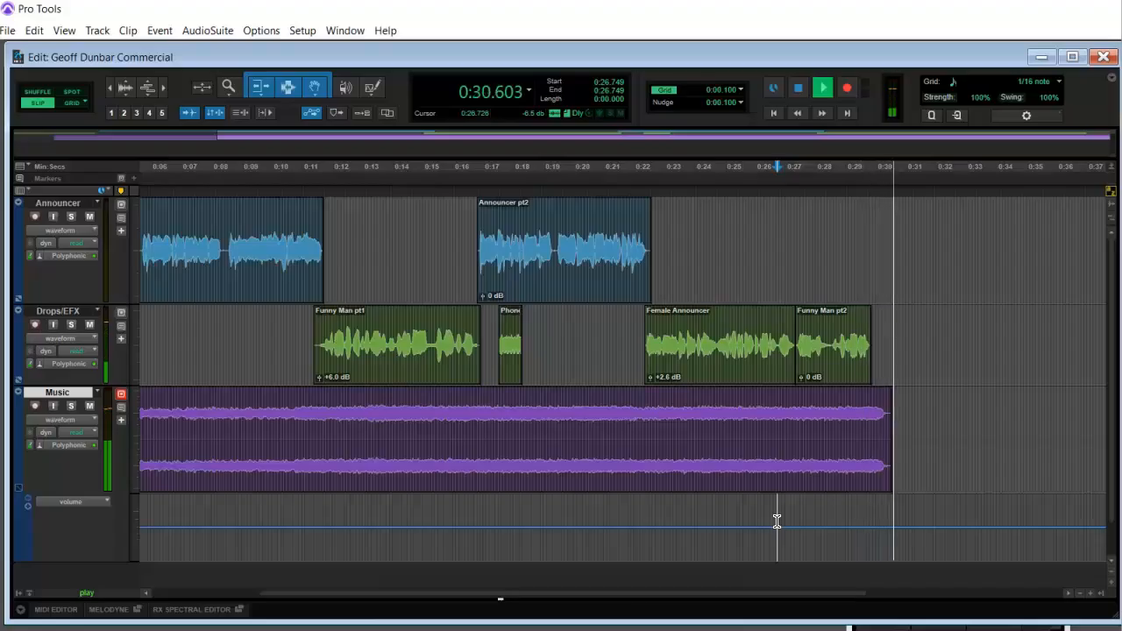
key(space)
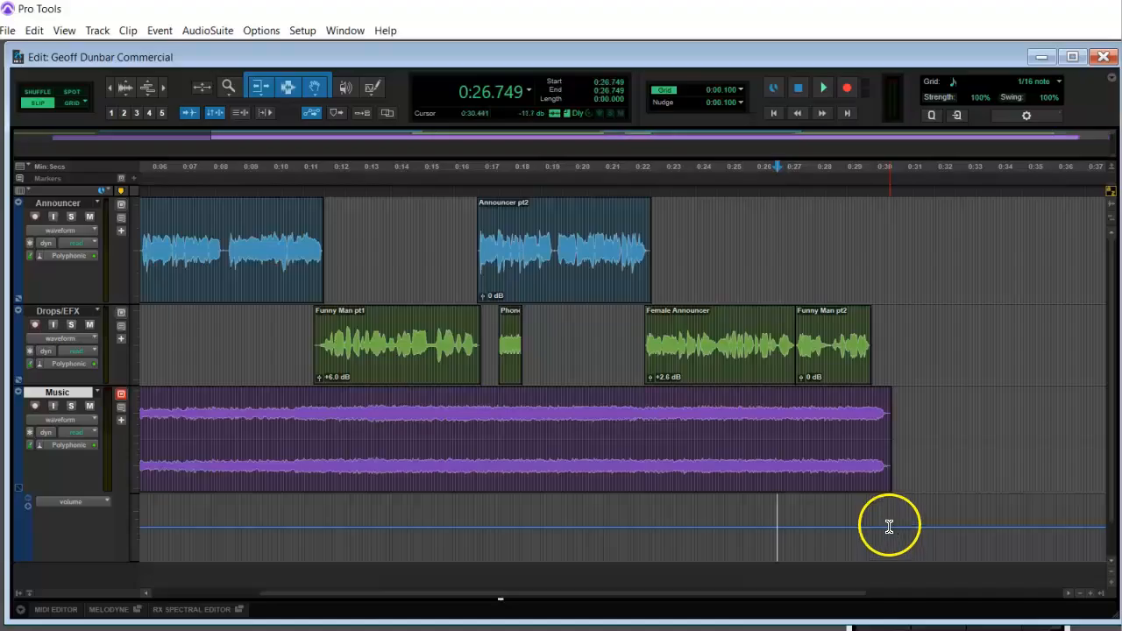
Ramp the Music volume from about 0:29.5 up to around 0 dB at about 0:30.4, and audition the ending from 0:26.215.
drag(889, 526, 886, 512)
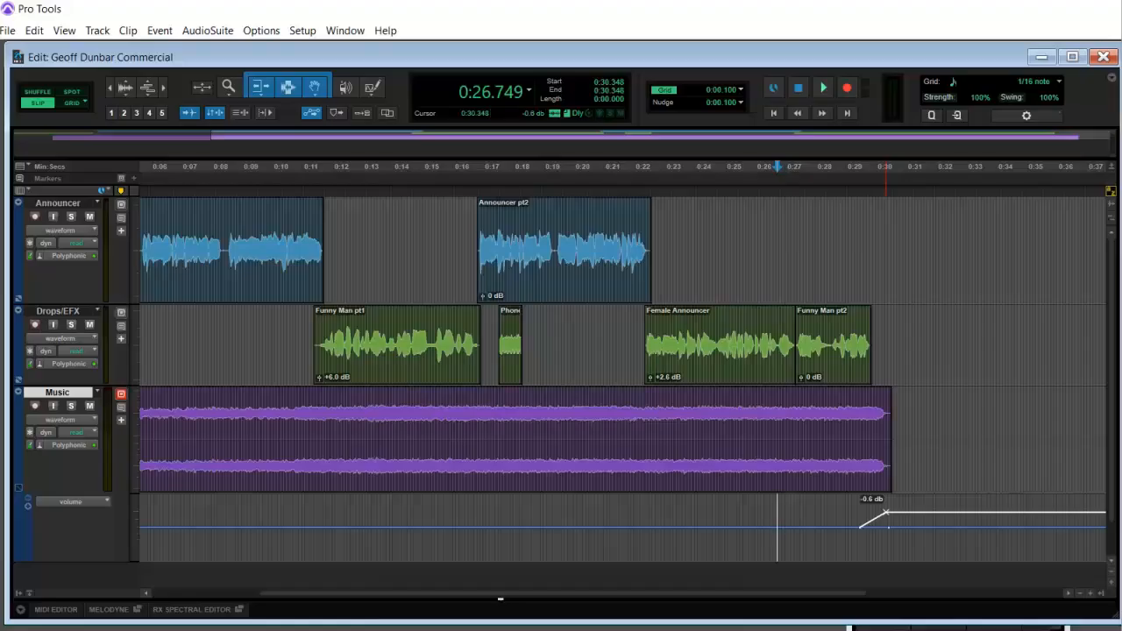
drag(885, 512, 889, 511)
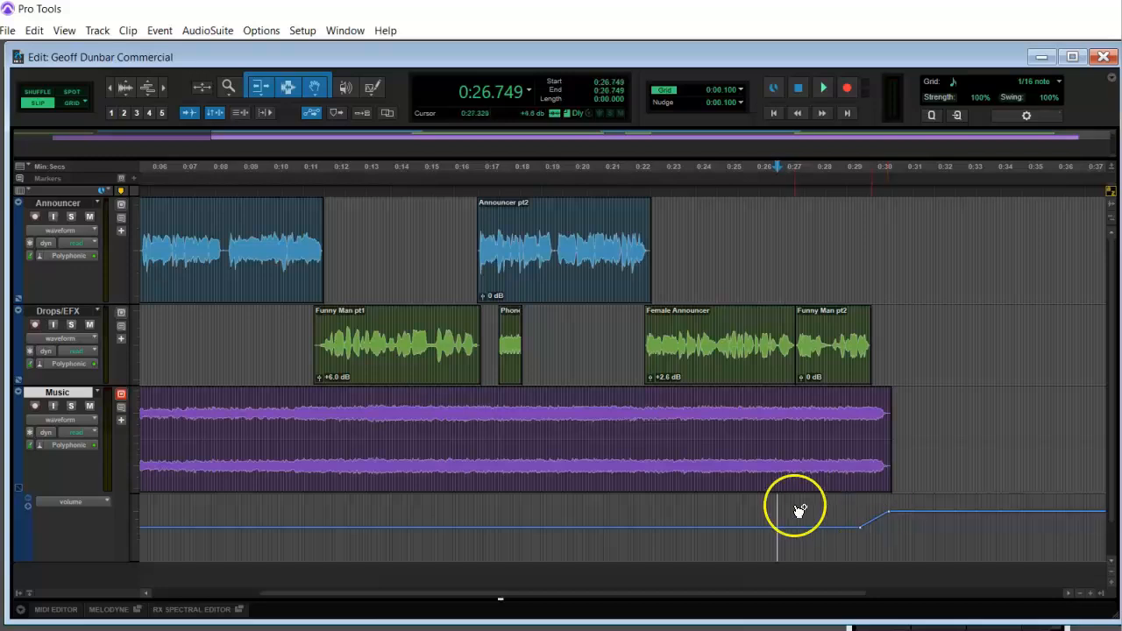
key(space)
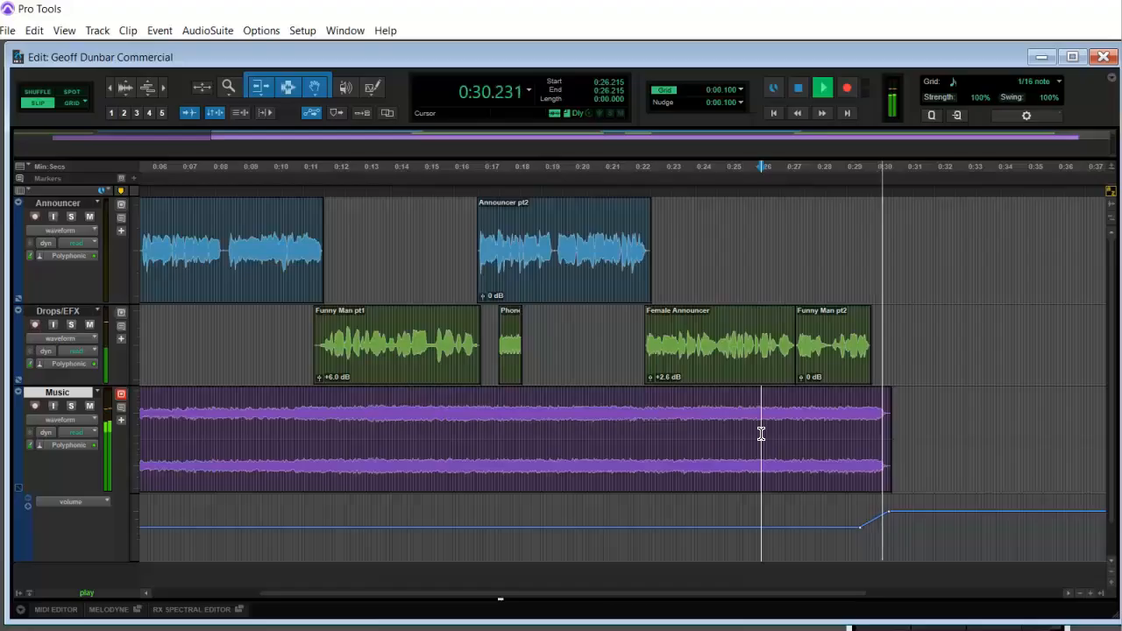
key(space)
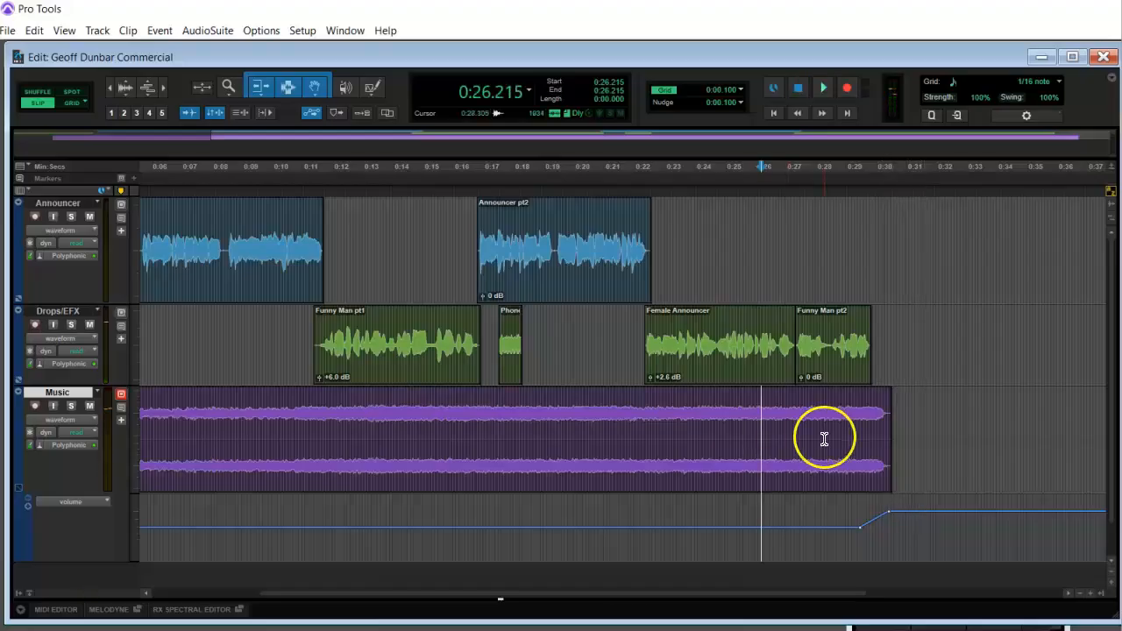
Move the start of the closing music ramp to about 0:28.7 at -14.2 dB and audition the ending from 0:26.865.
drag(860, 529, 837, 527)
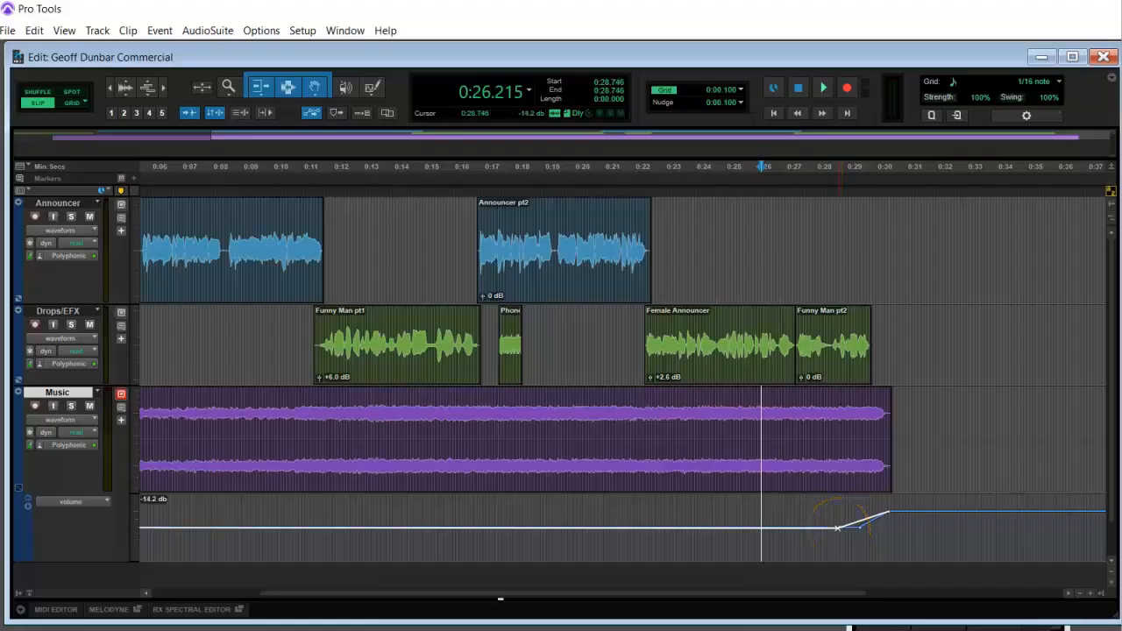
click(814, 528)
click(781, 524)
key(space)
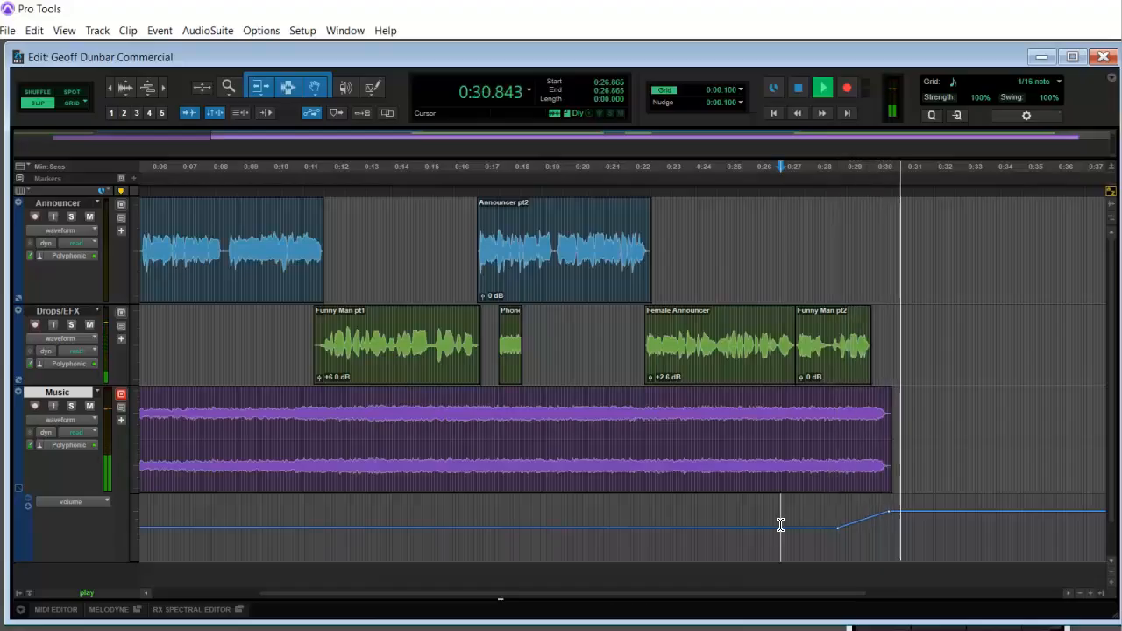
key(space)
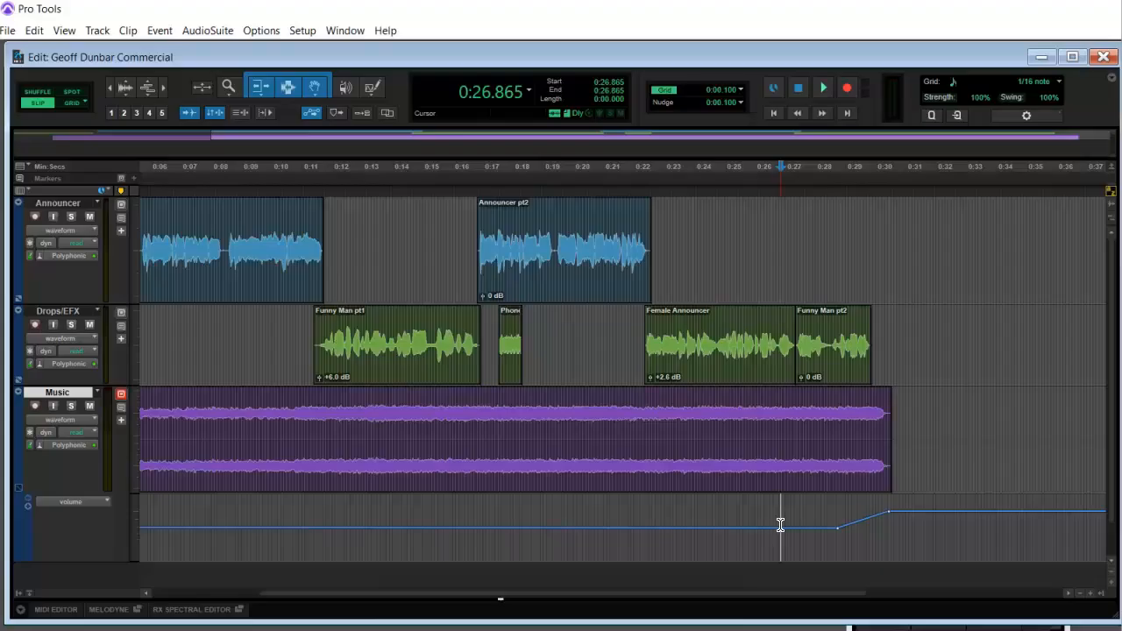
Play the whole commercial from the session start with all clips in view.
key(ctrl+bracketleft)
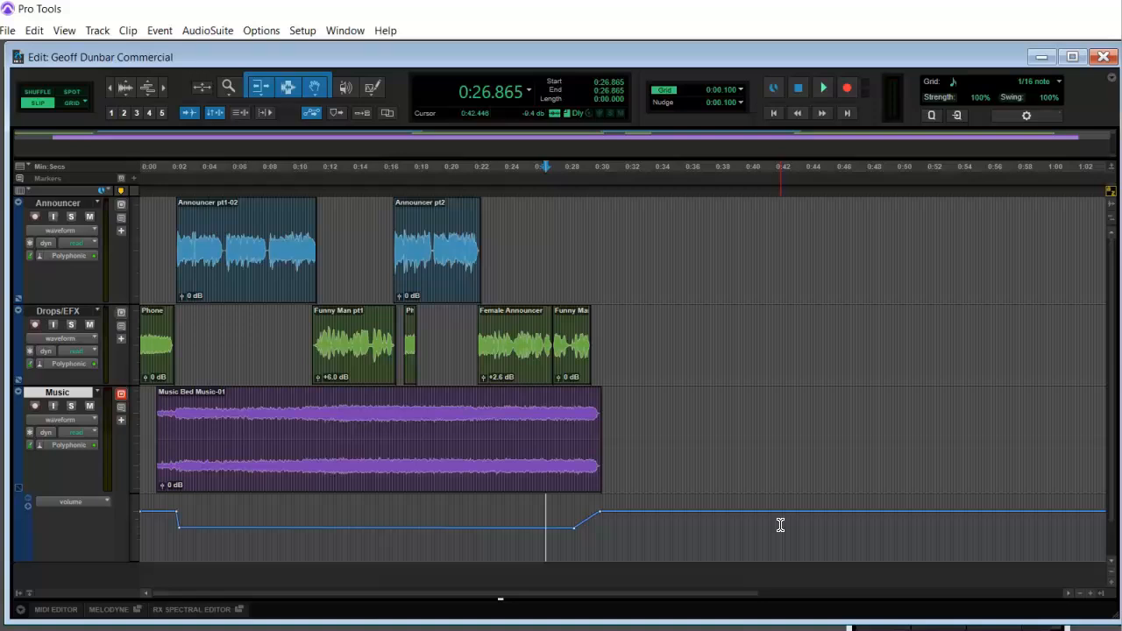
key(Return)
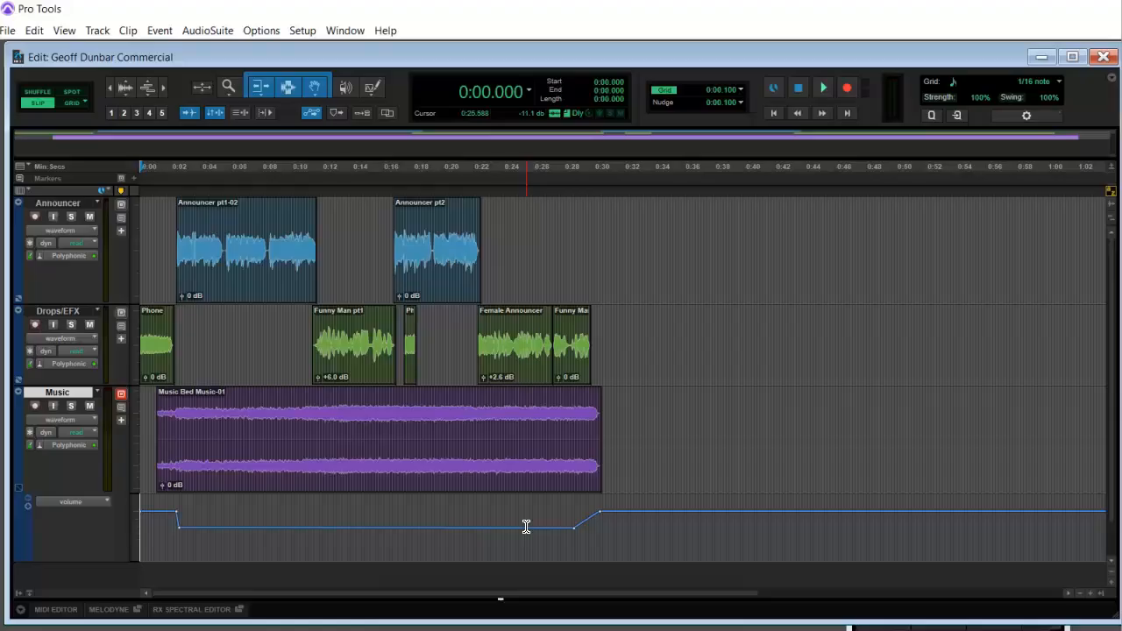
key(space)
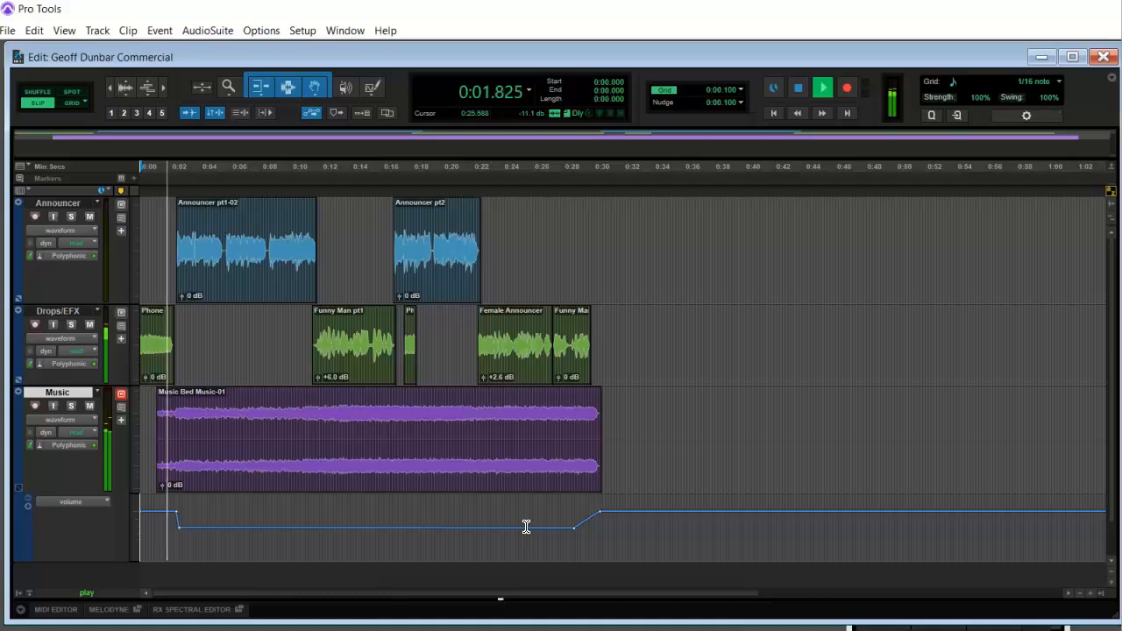
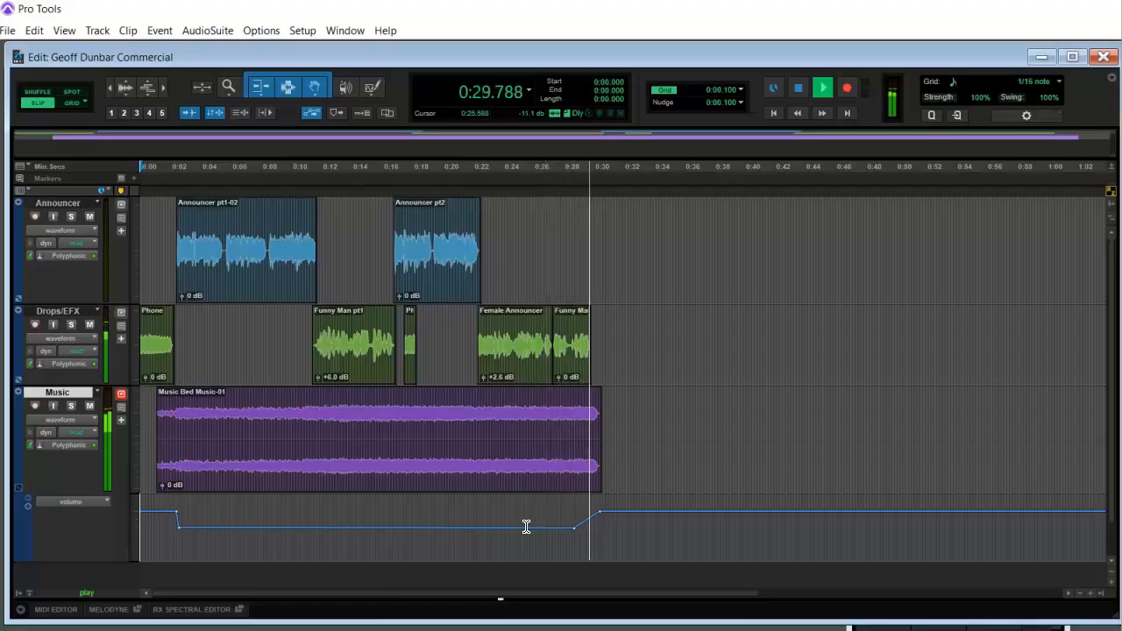
Stop playback and select the whole commercial across all tracks from the session start to 0:30.696.
key(space)
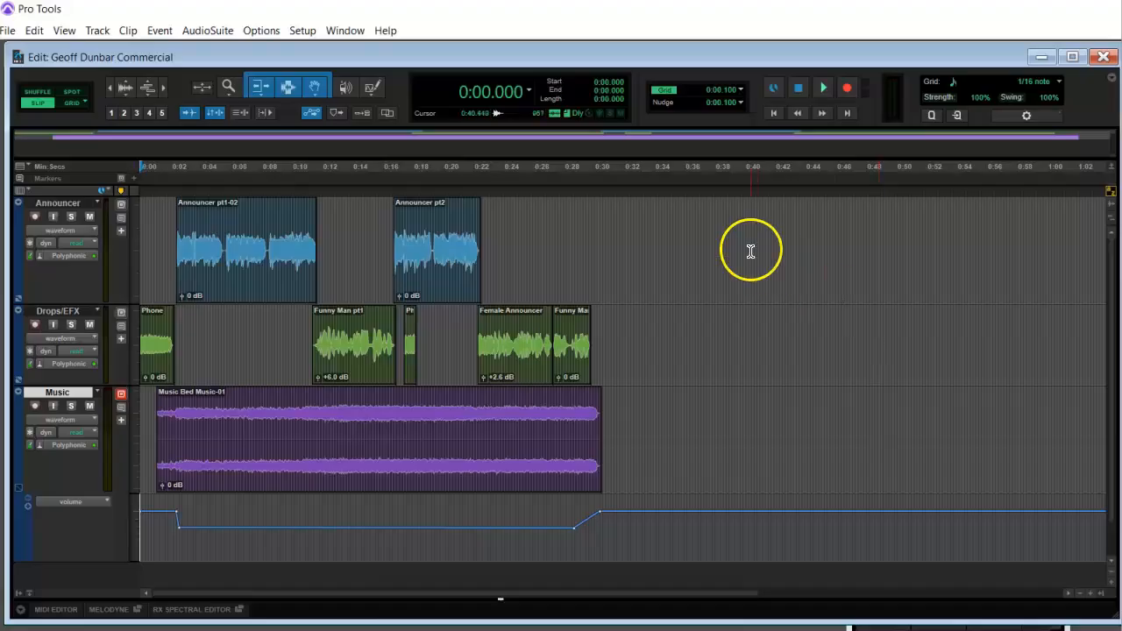
click(607, 167)
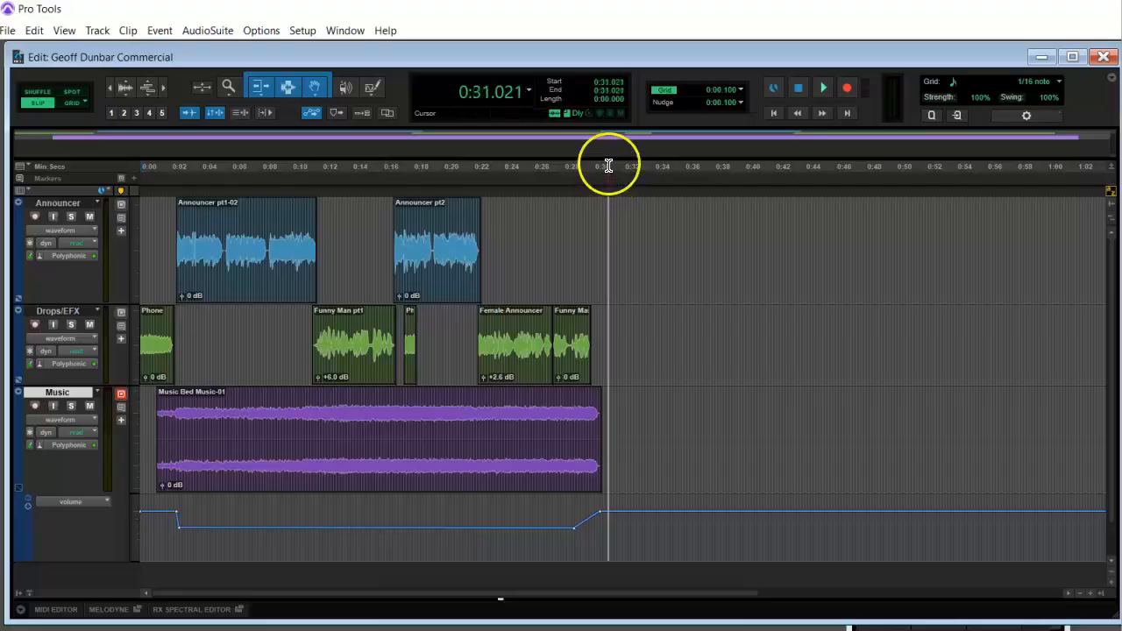
click(603, 167)
drag(602, 166, 120, 167)
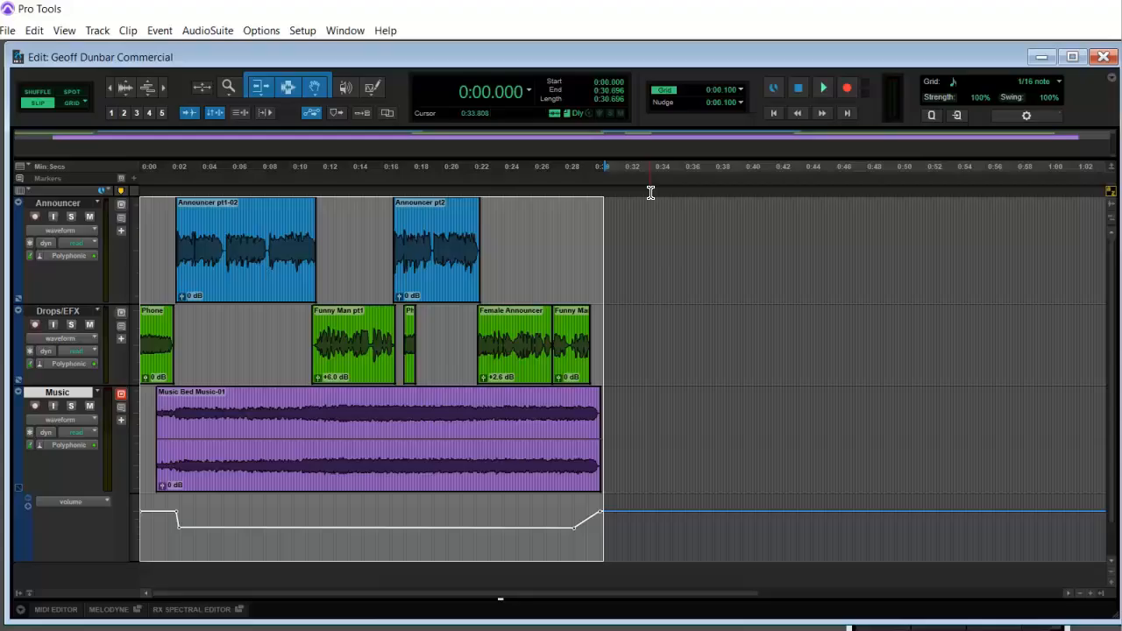
Bounce the selected range offline as an MP3 with Highest encoding quality at 160 kbit/s, and quit Pro Tools, saving the session.
click(9, 32)
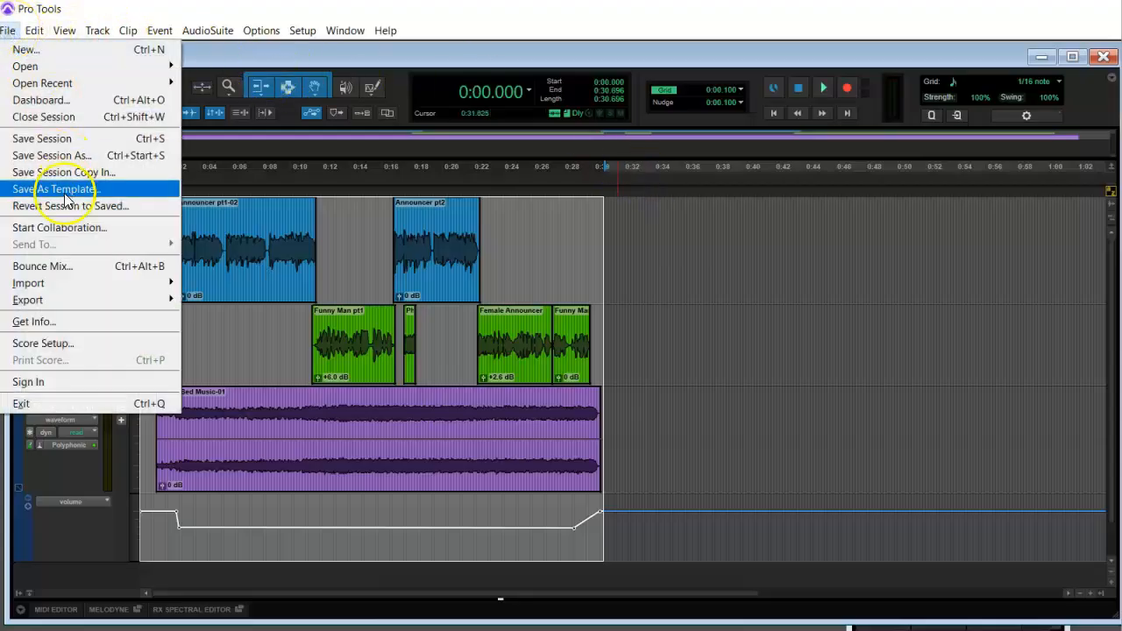
click(90, 261)
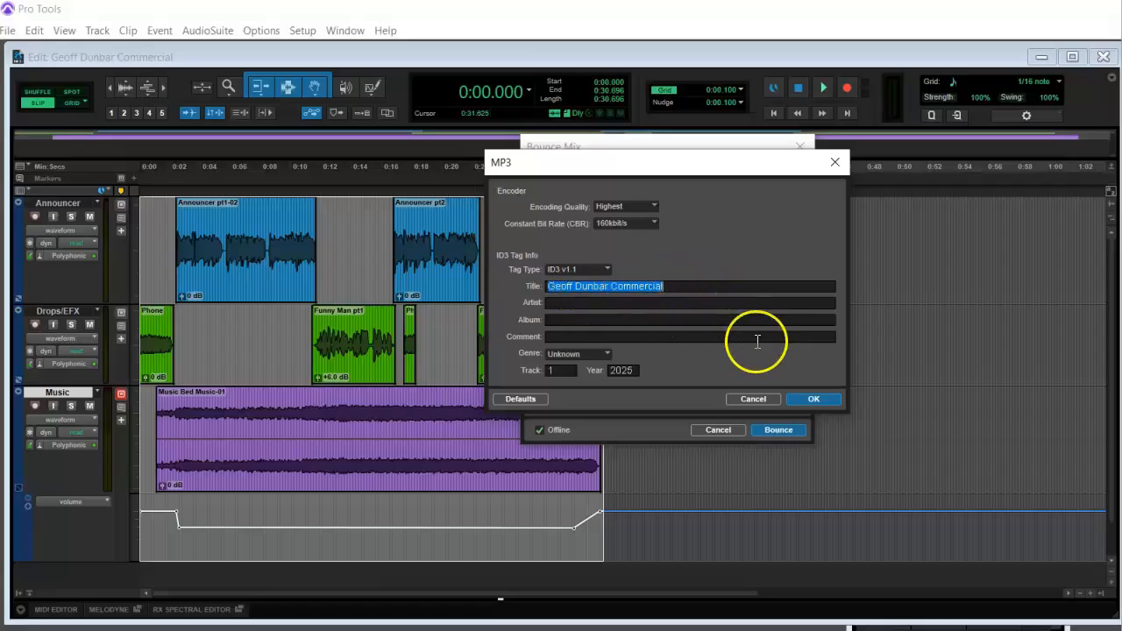
click(812, 400)
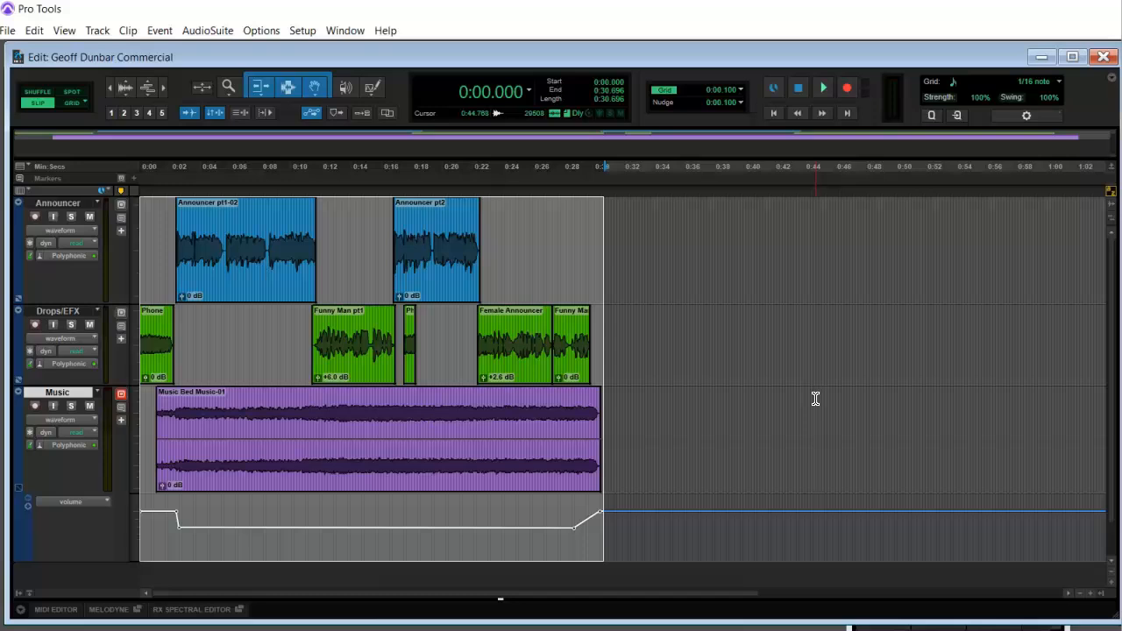
key(ctrl+q)
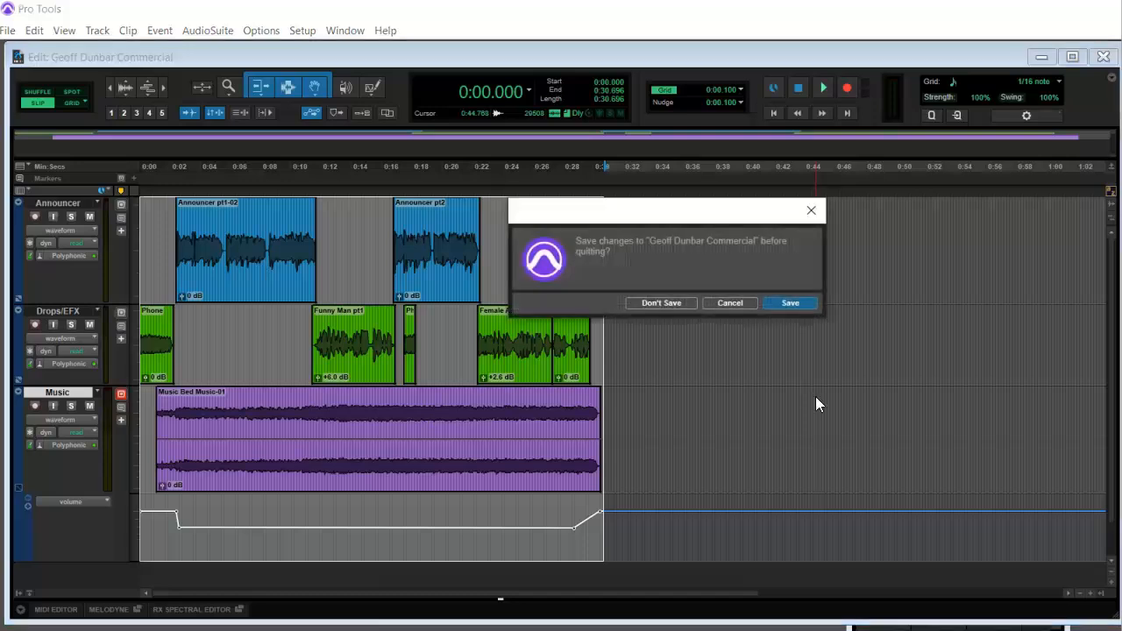
click(793, 303)
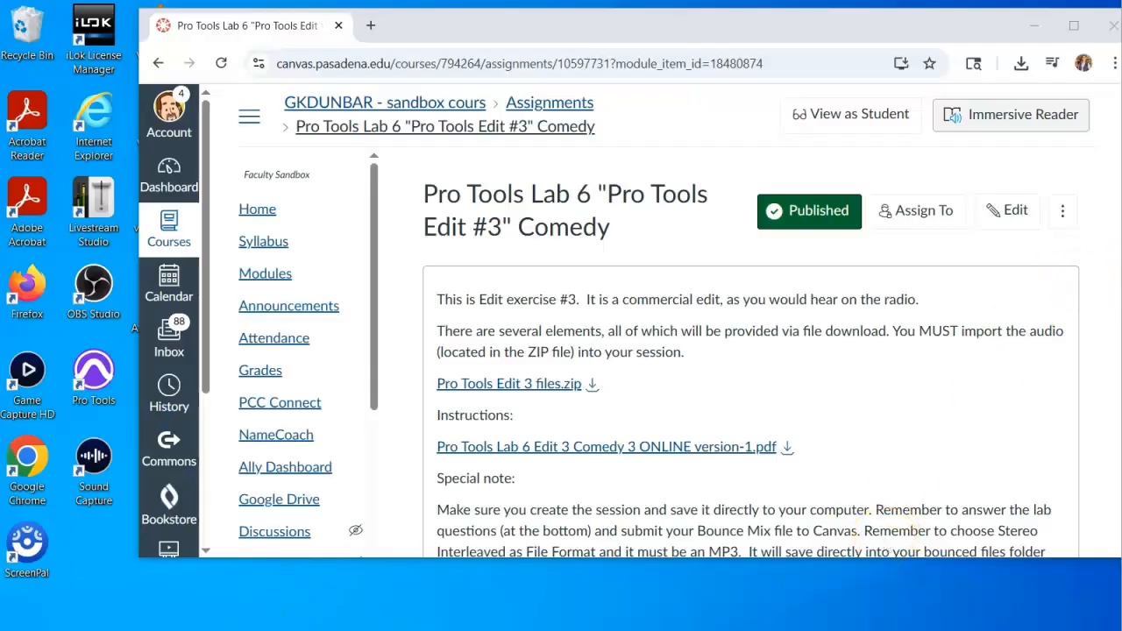
Switch to File Explorer and open the Bounced Files folder inside the commercial's session folder under TVR2A Sessions.
click(15, 630)
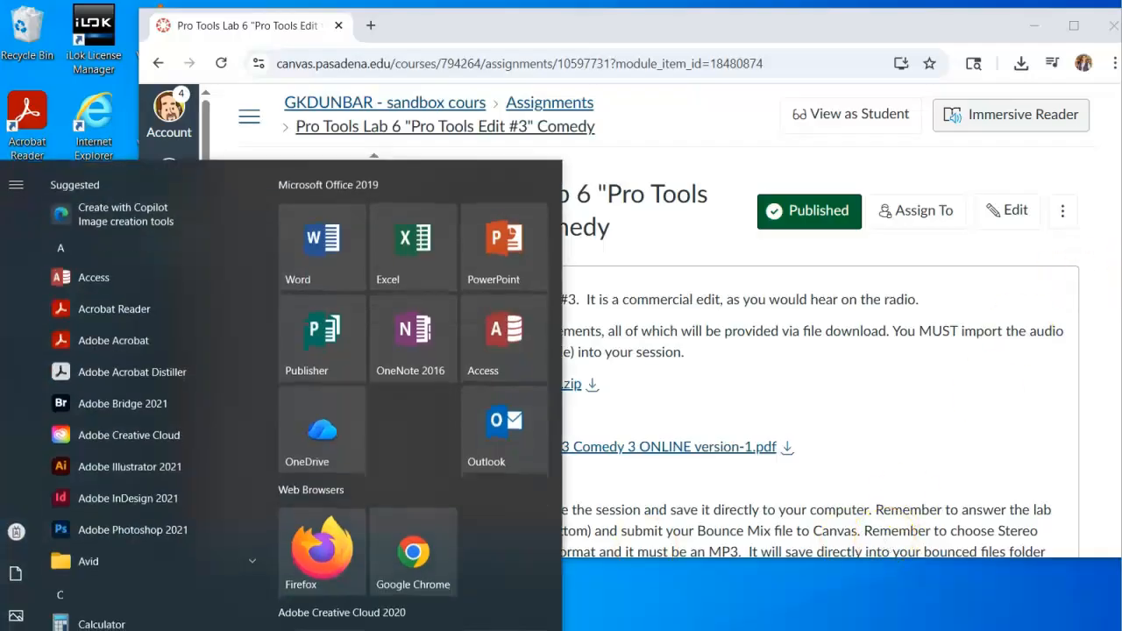
mouse_move(21, 592)
click(75, 575)
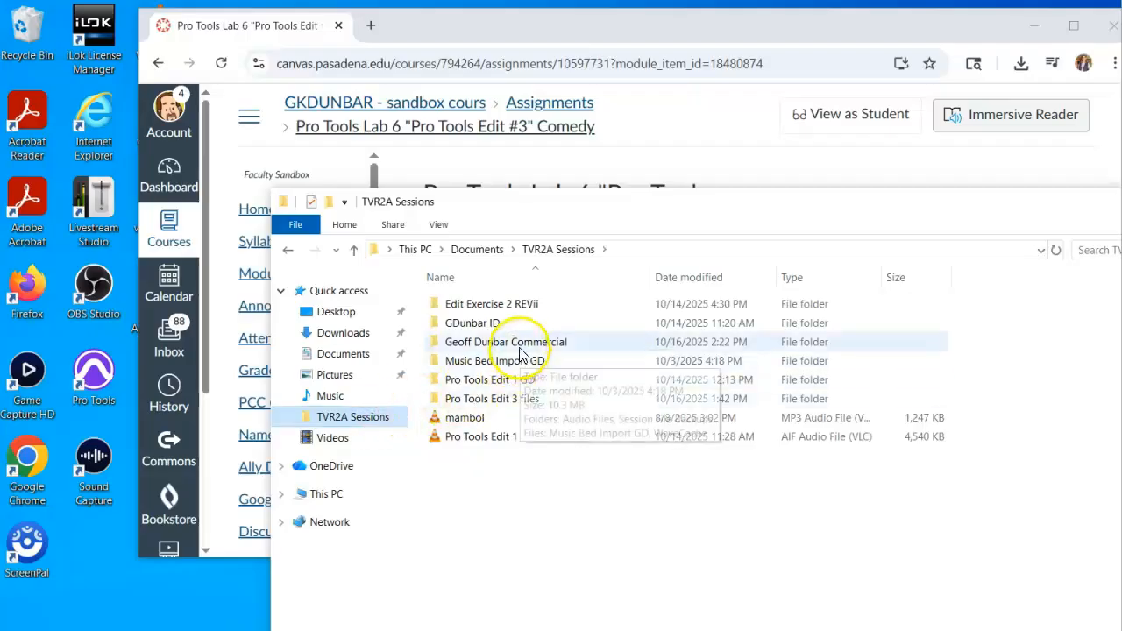
mouse_move(519, 345)
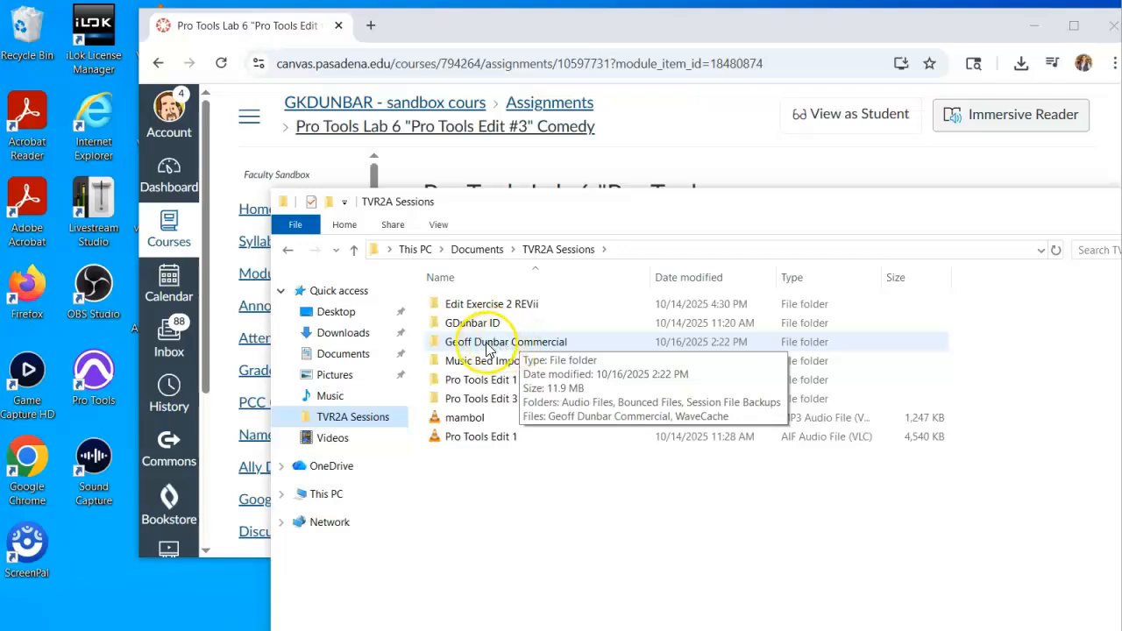
double_click(488, 346)
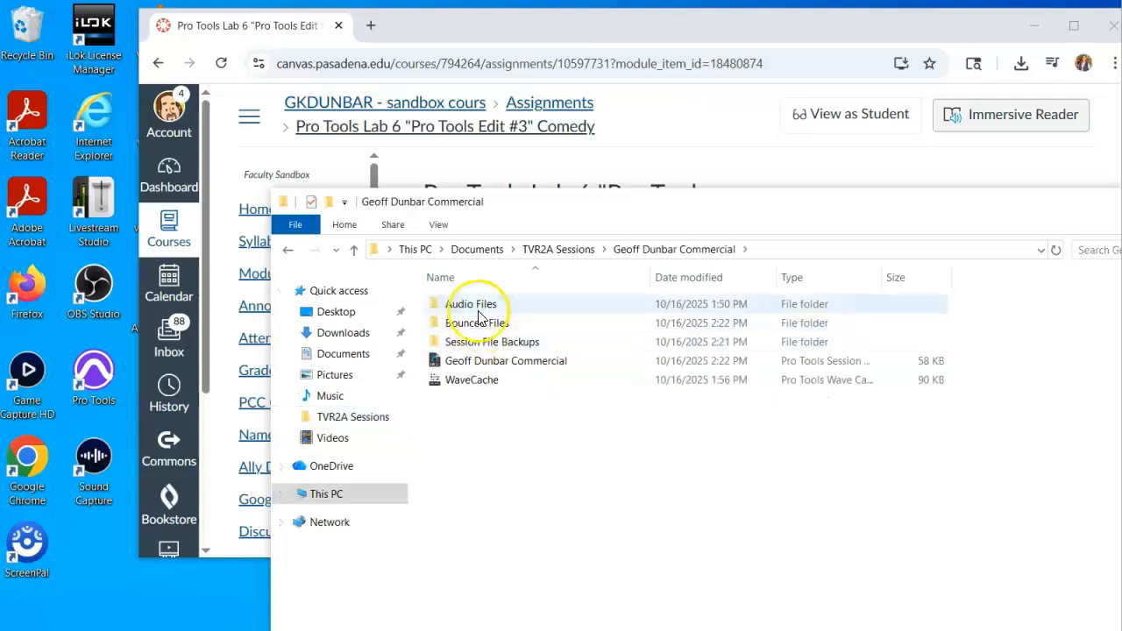
mouse_move(477, 326)
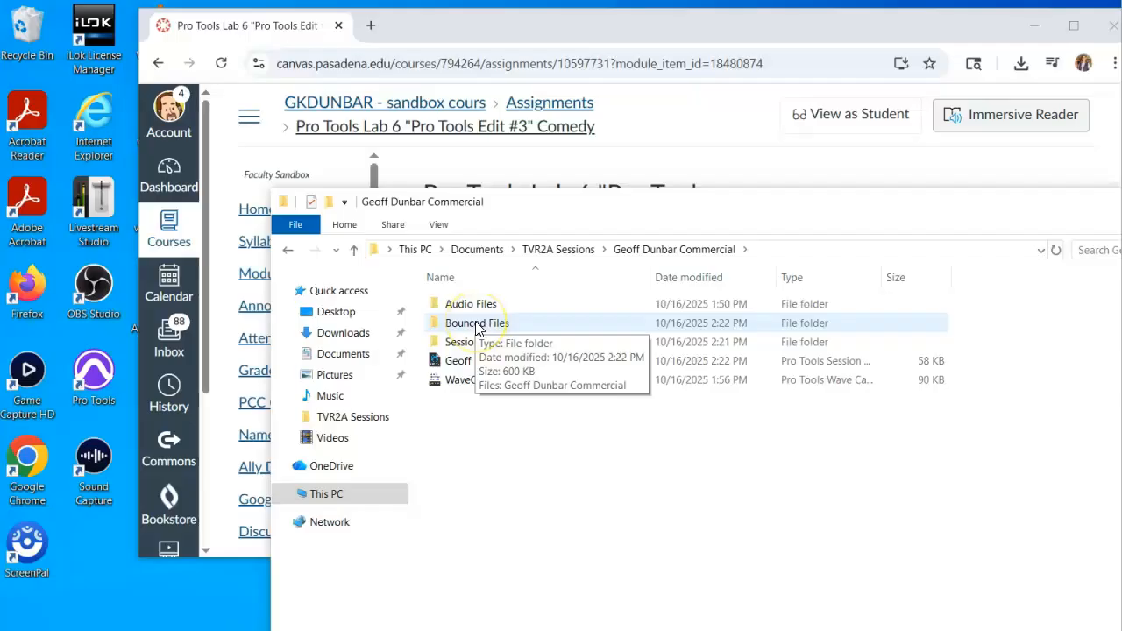
double_click(478, 325)
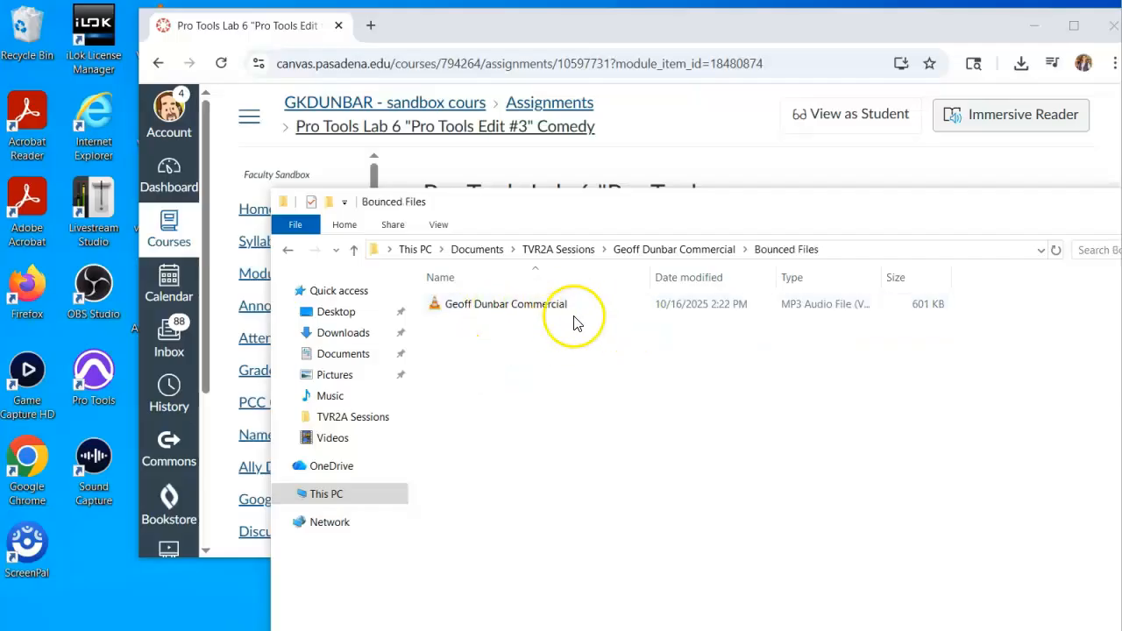
Audition the beginning of the bounced commercial MP3 in VLC media player and close the player.
click(502, 313)
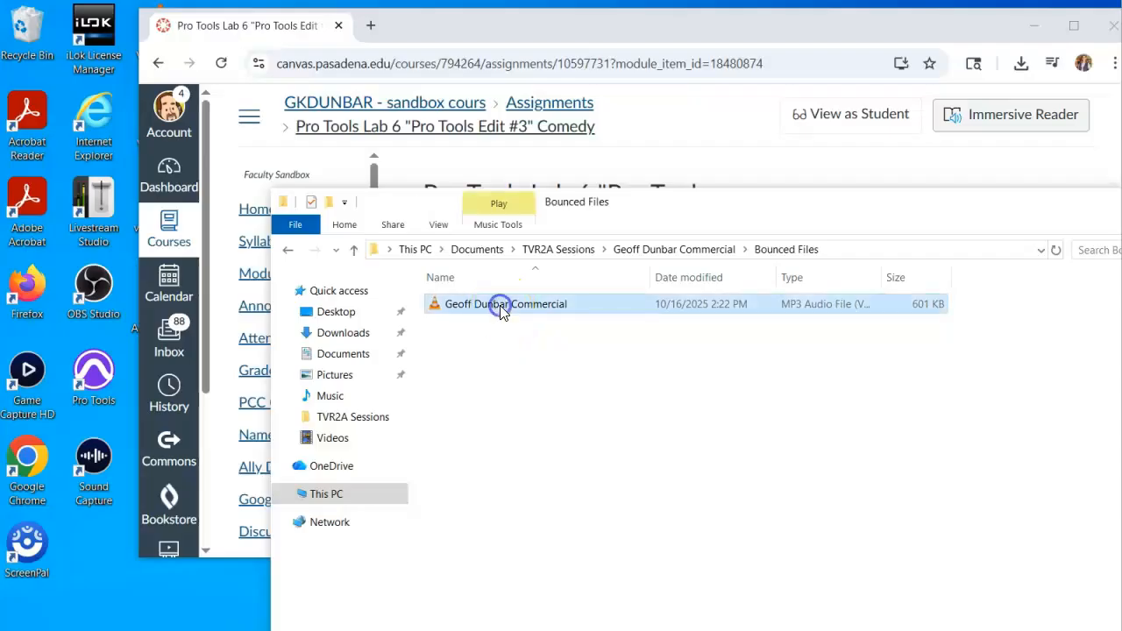
double_click(432, 303)
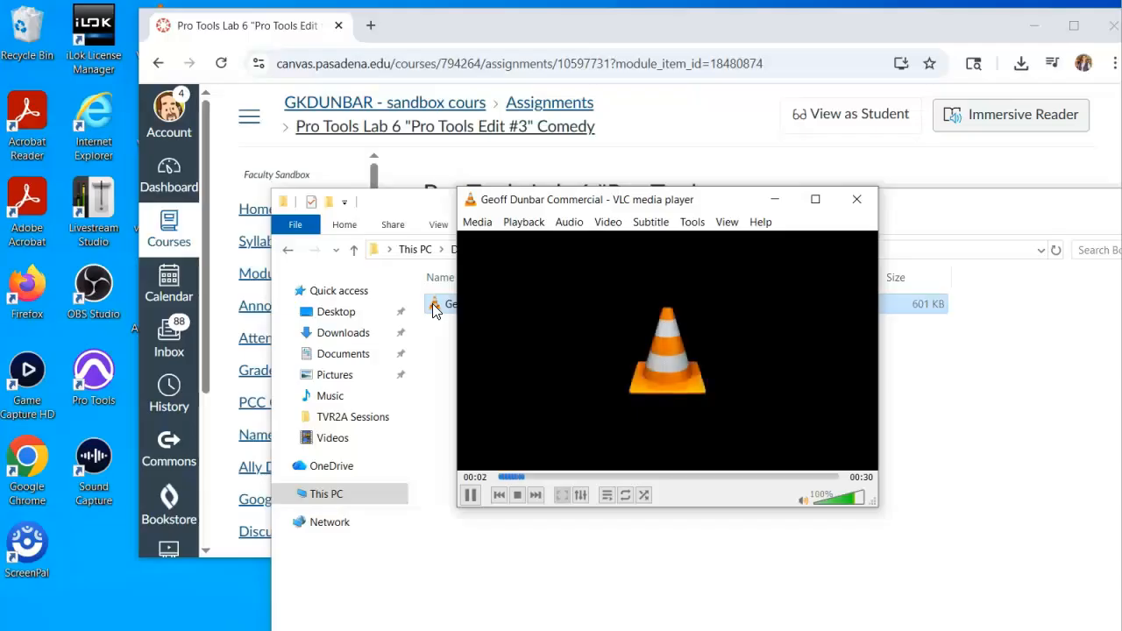
click(519, 495)
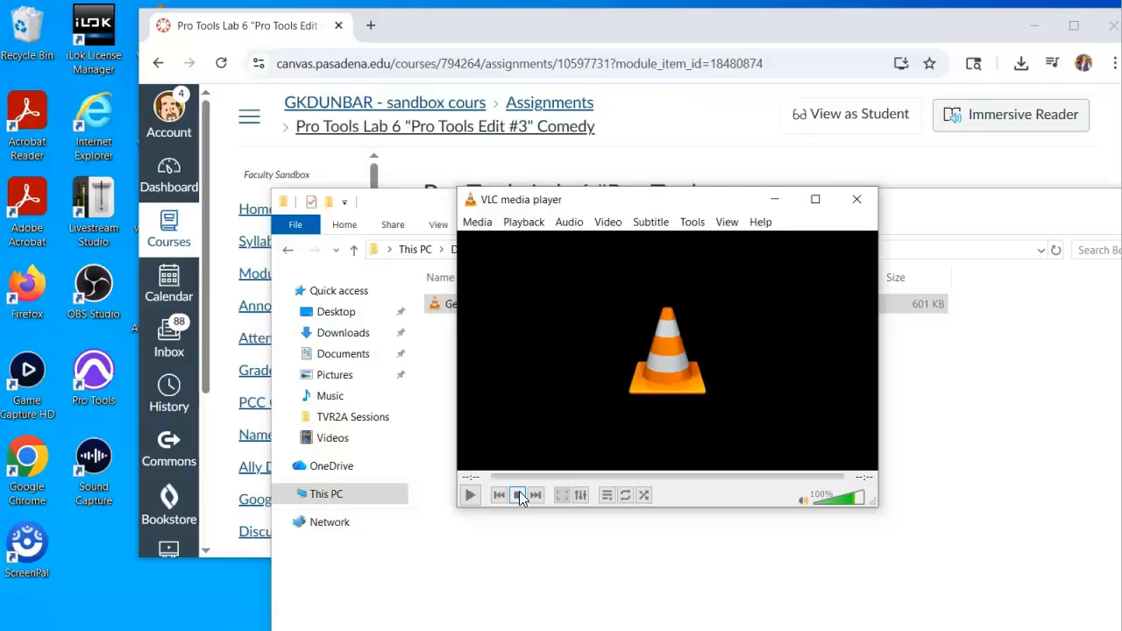
click(859, 198)
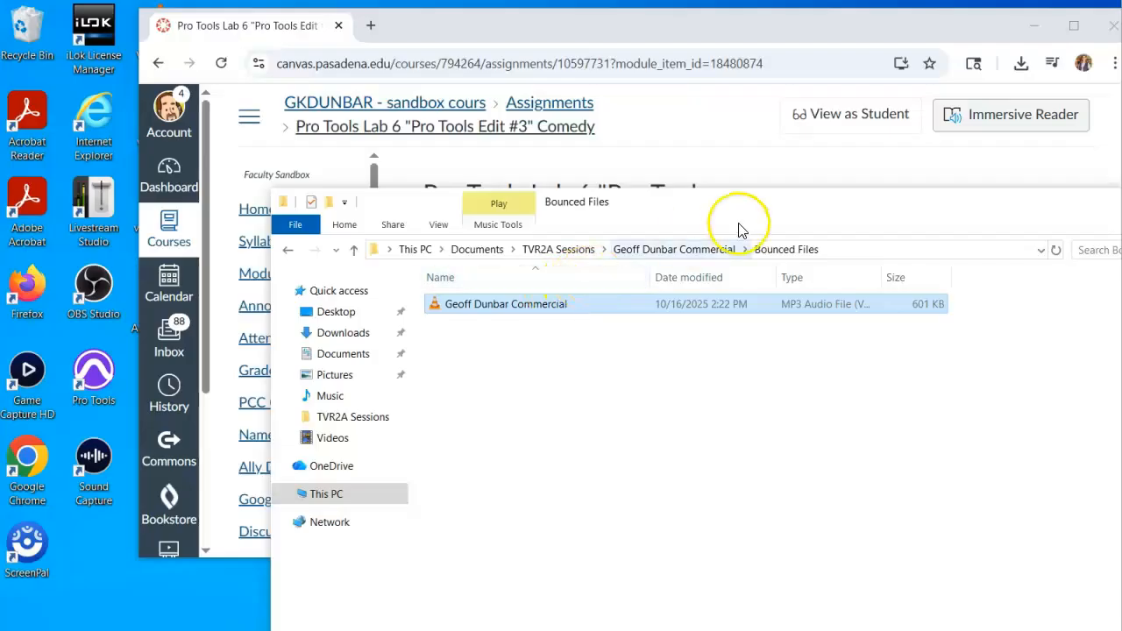
Switch to the Canvas Lab 6 Comedy assignment in Chrome, view it as a student and start the assignment at its file upload area.
drag(745, 218, 921, 218)
click(710, 127)
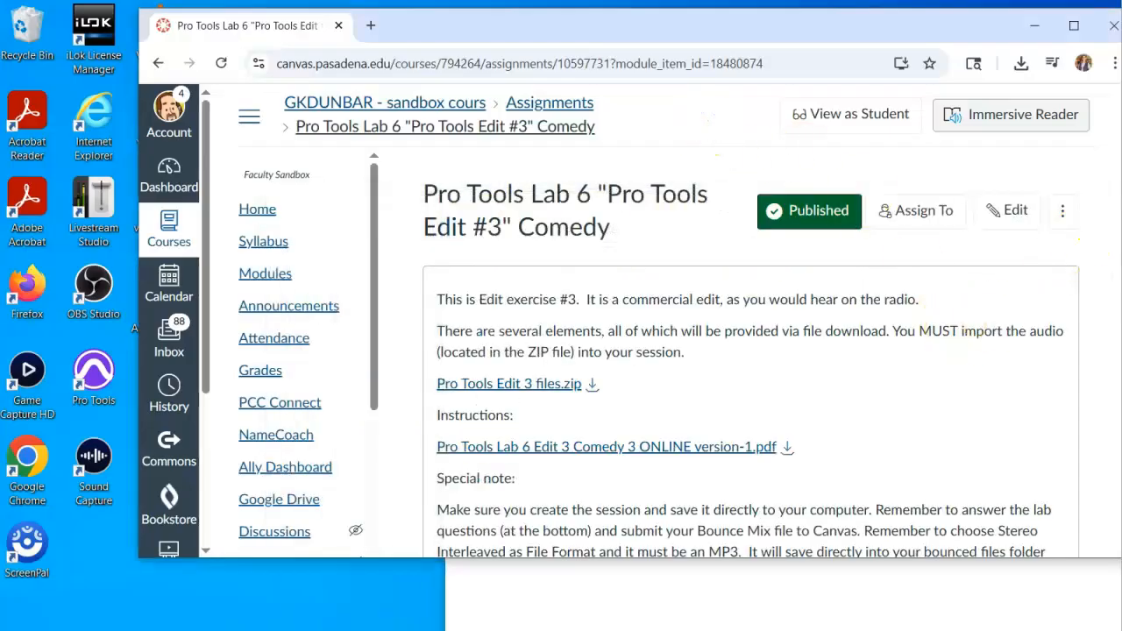
click(861, 113)
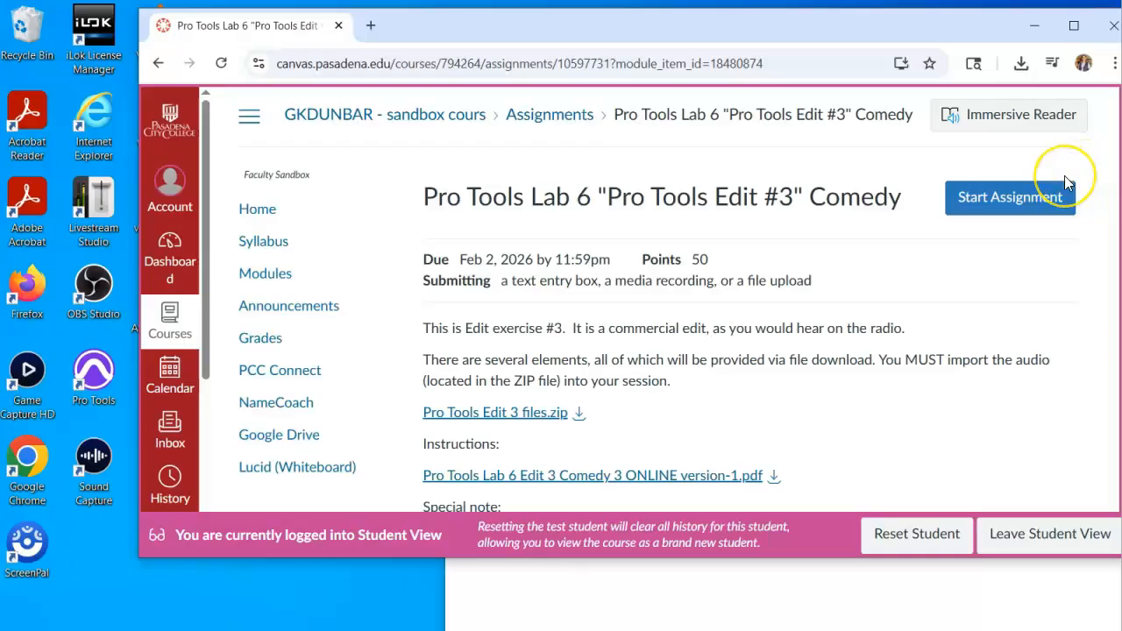
click(1008, 200)
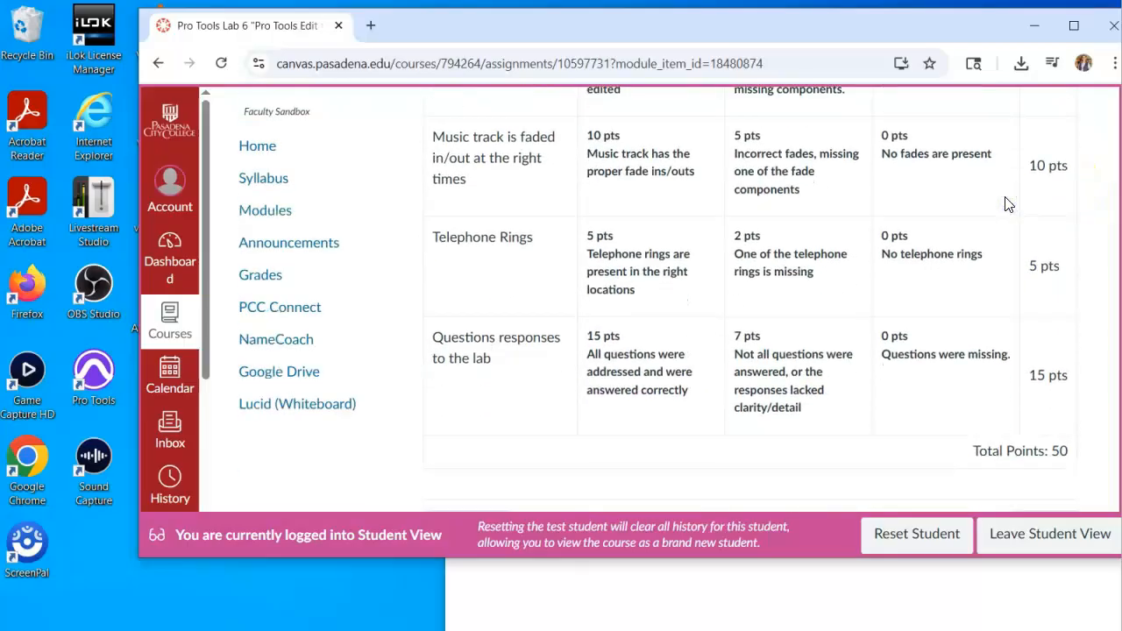
drag(1121, 477, 1121, 361)
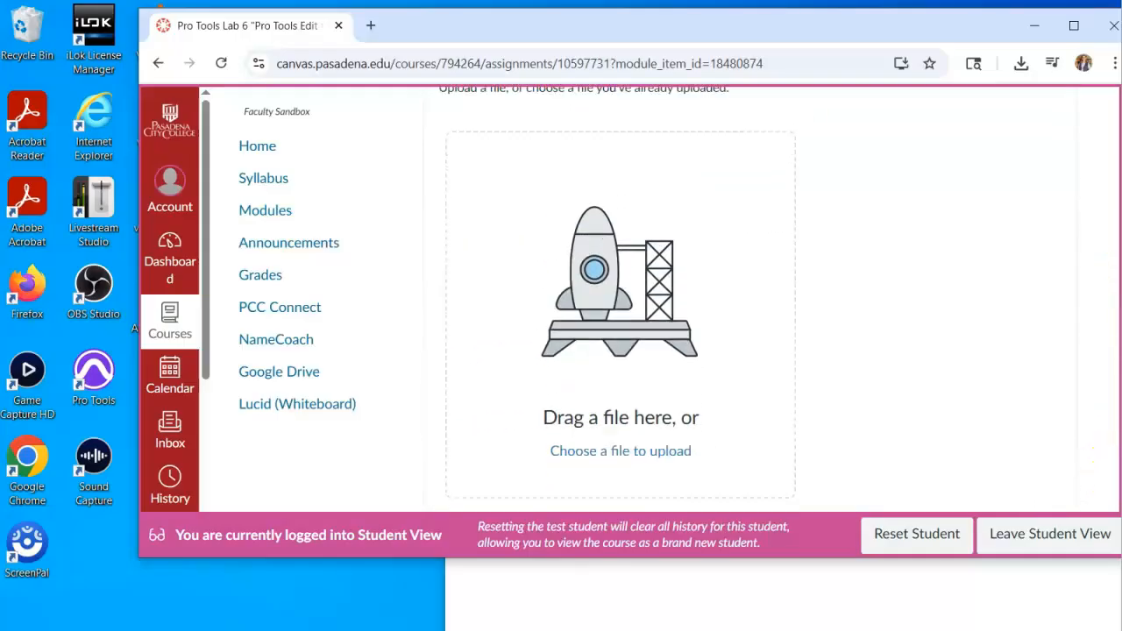
Add the bounced commercial MP3 from the Bounced Files folder to the assignment's file upload.
click(1034, 630)
drag(825, 213, 1025, 212)
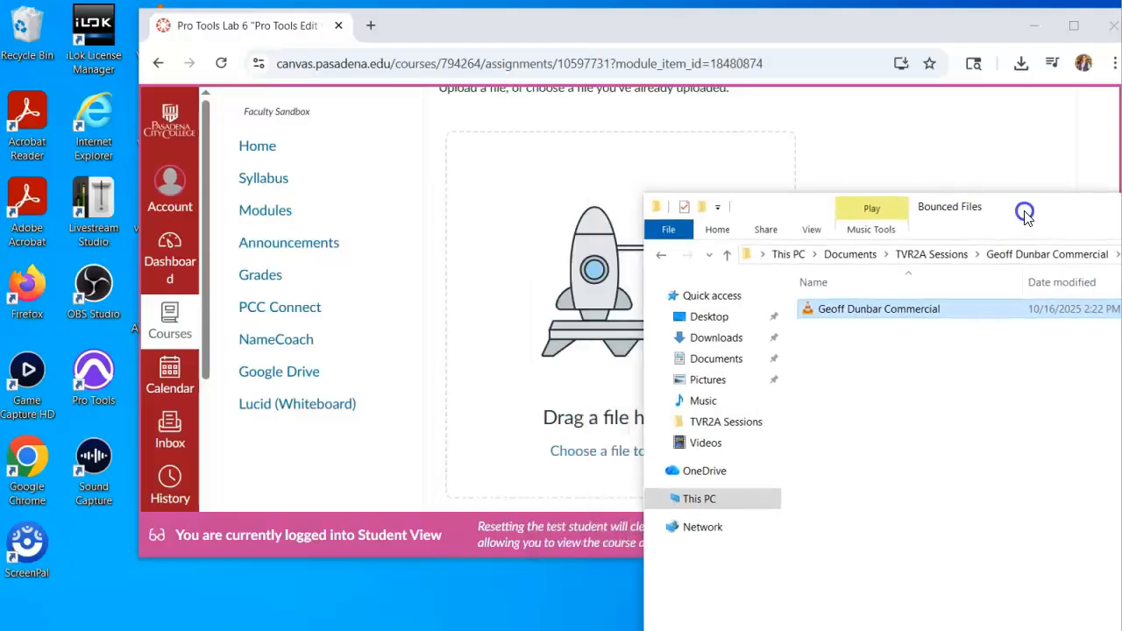
drag(887, 311, 594, 300)
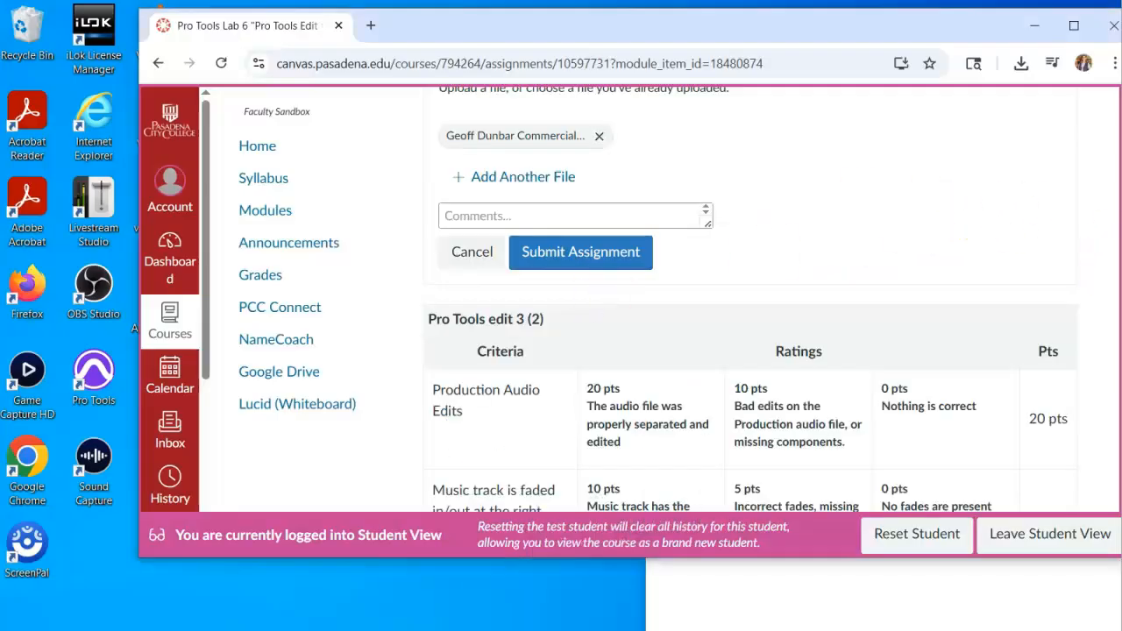
Open the empty comment box, review the five lab questions, and submit the assignment with the attached MP3.
scroll(734, 306, up, 2)
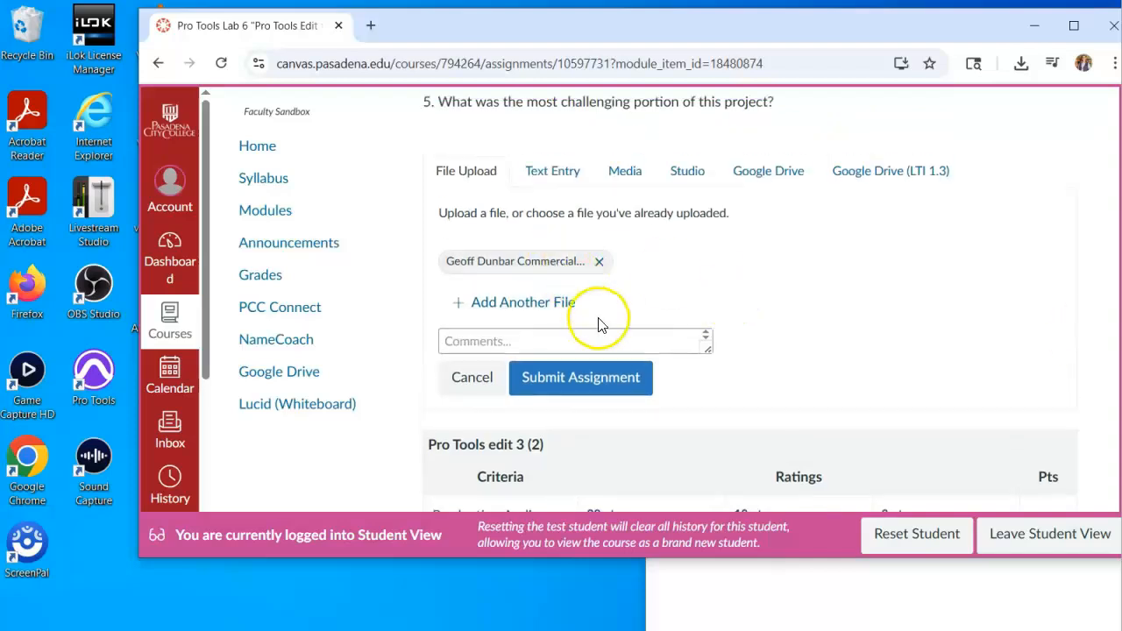
click(622, 339)
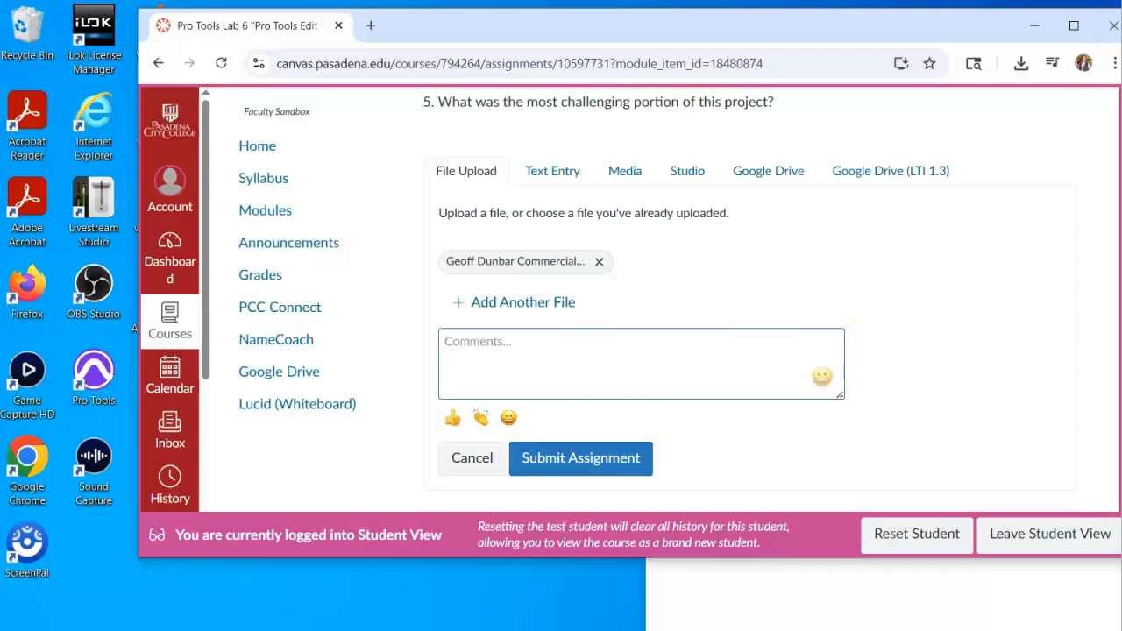
scroll(1117, 309, down, 4)
scroll(1117, 308, up, 7)
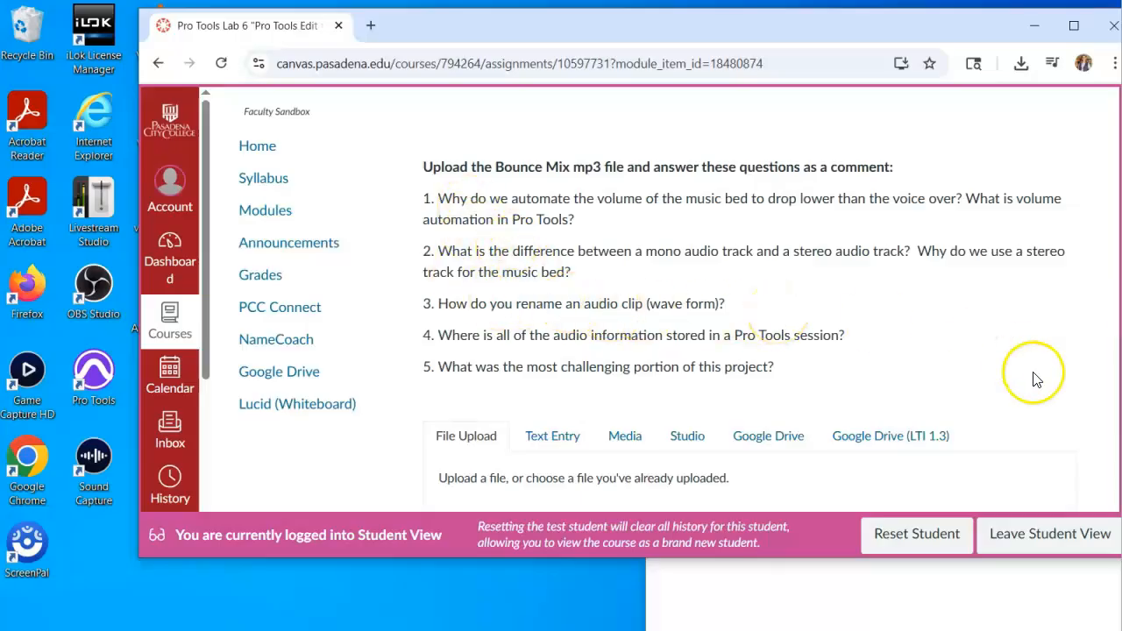
scroll(749, 312, down, 4)
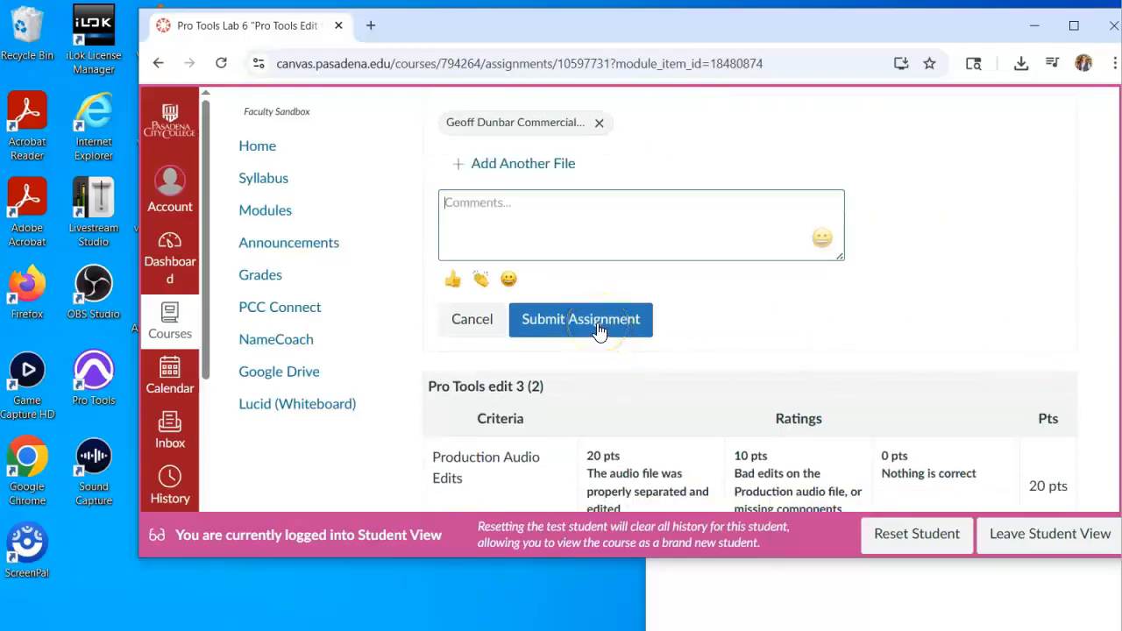
click(600, 330)
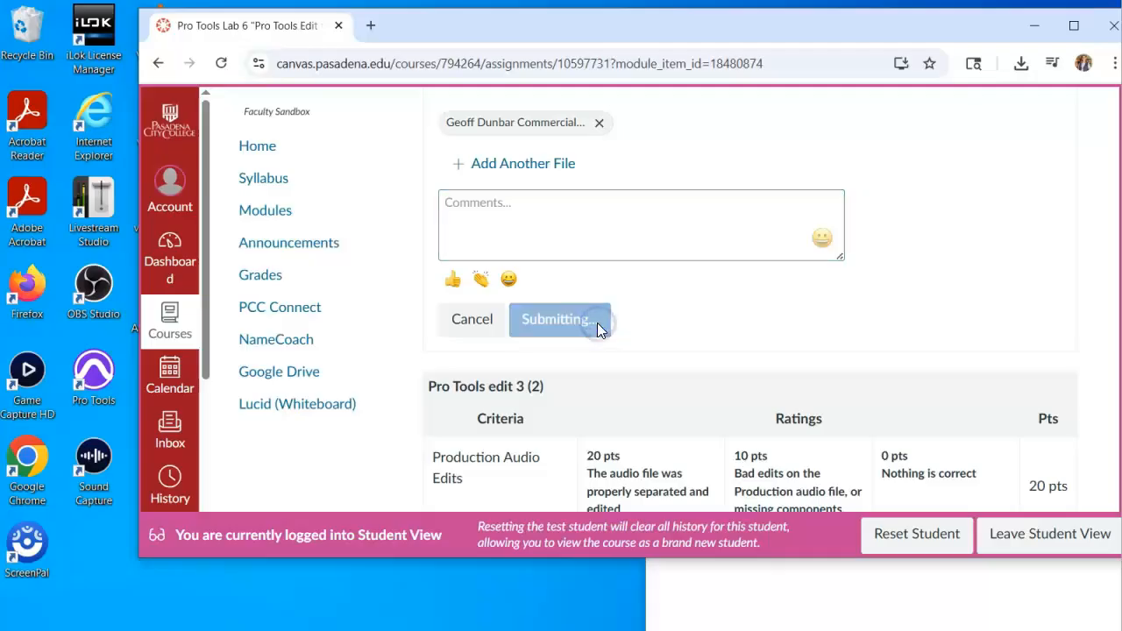